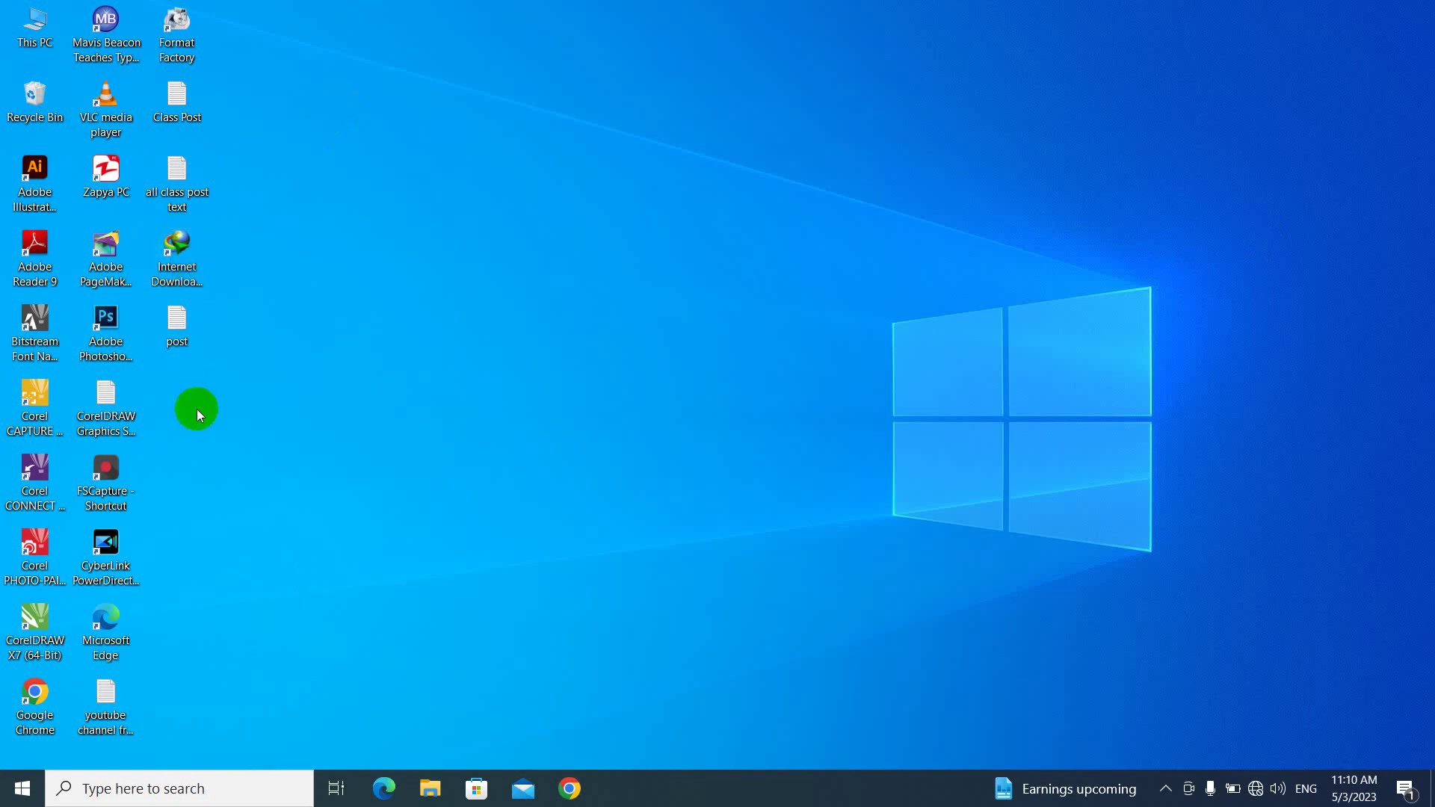
Search Windows for 'power' and launch PowerPoint from the best match
{"action": "left_click", "coordinate": [106, 784]}
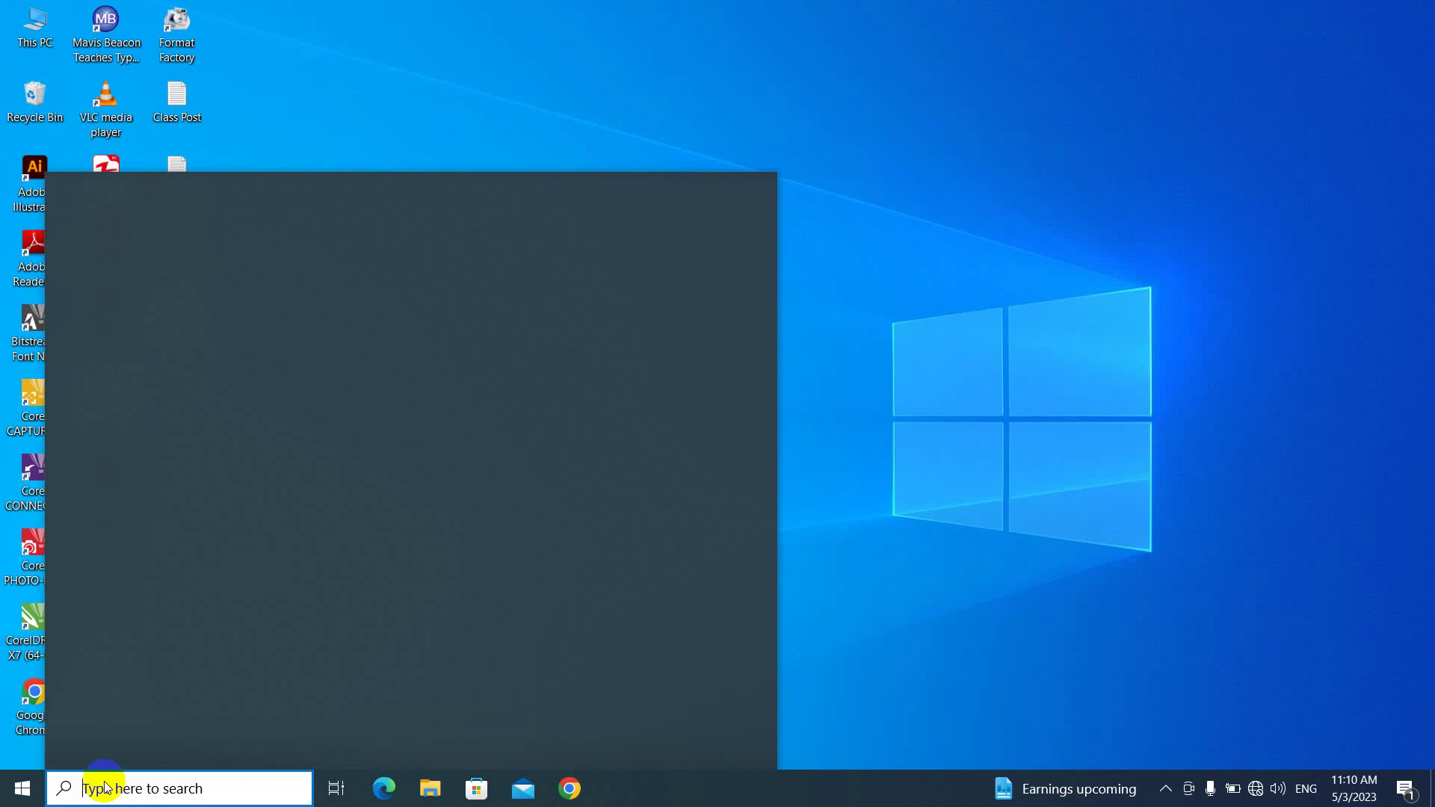
{"action": "type", "text": "power"}
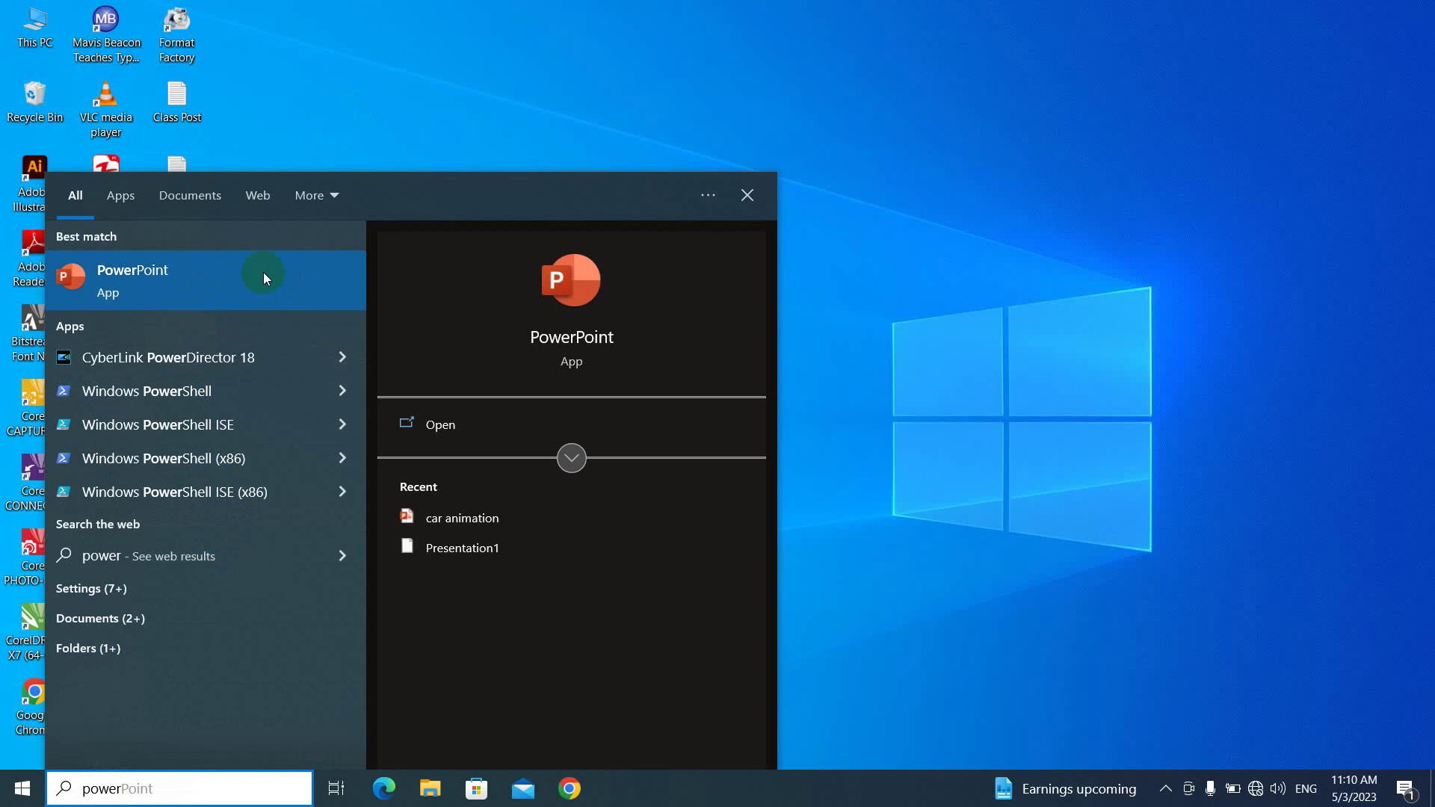
{"action": "left_click", "coordinate": [226, 279]}
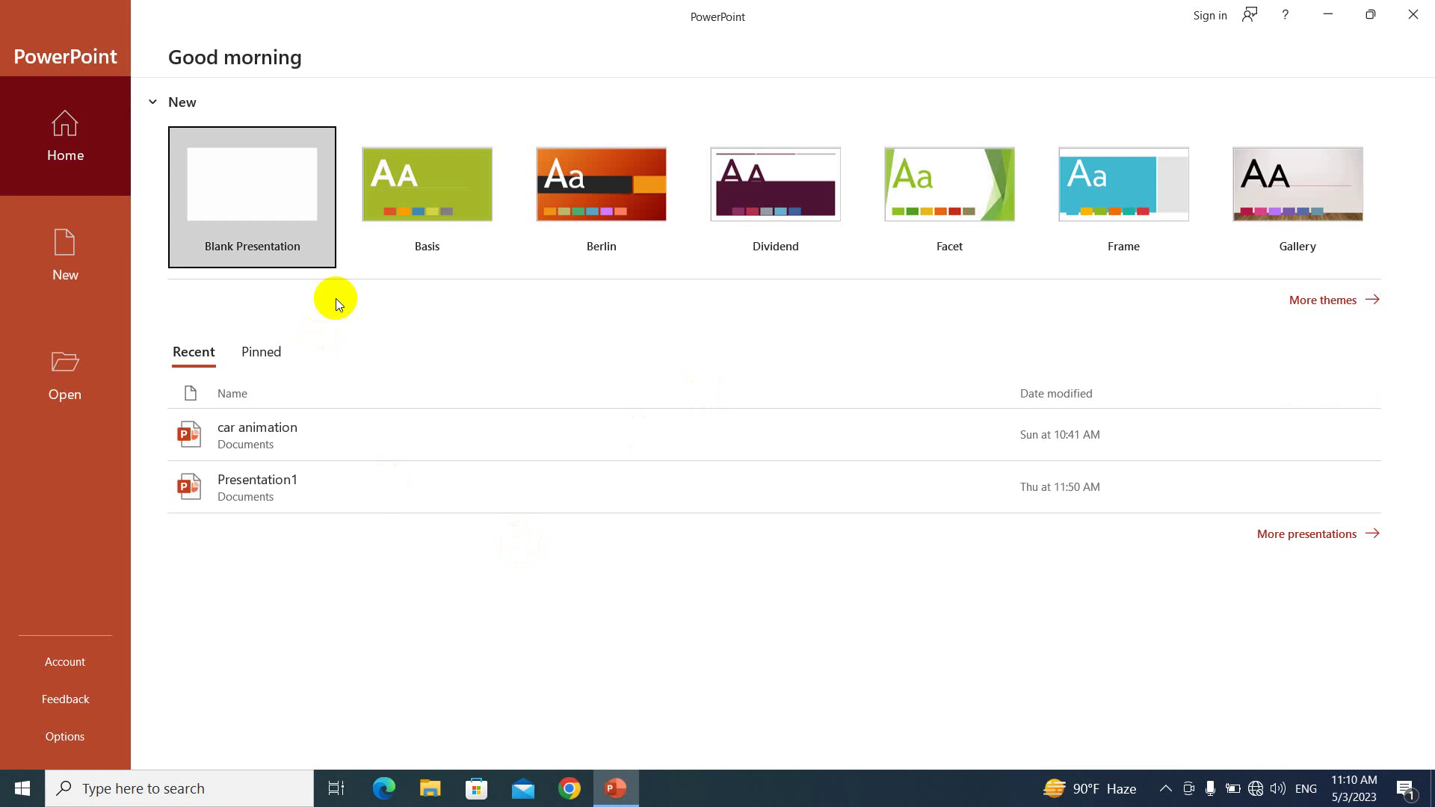
Create a new blank presentation and dismiss the updates notification
{"action": "left_click", "coordinate": [275, 194]}
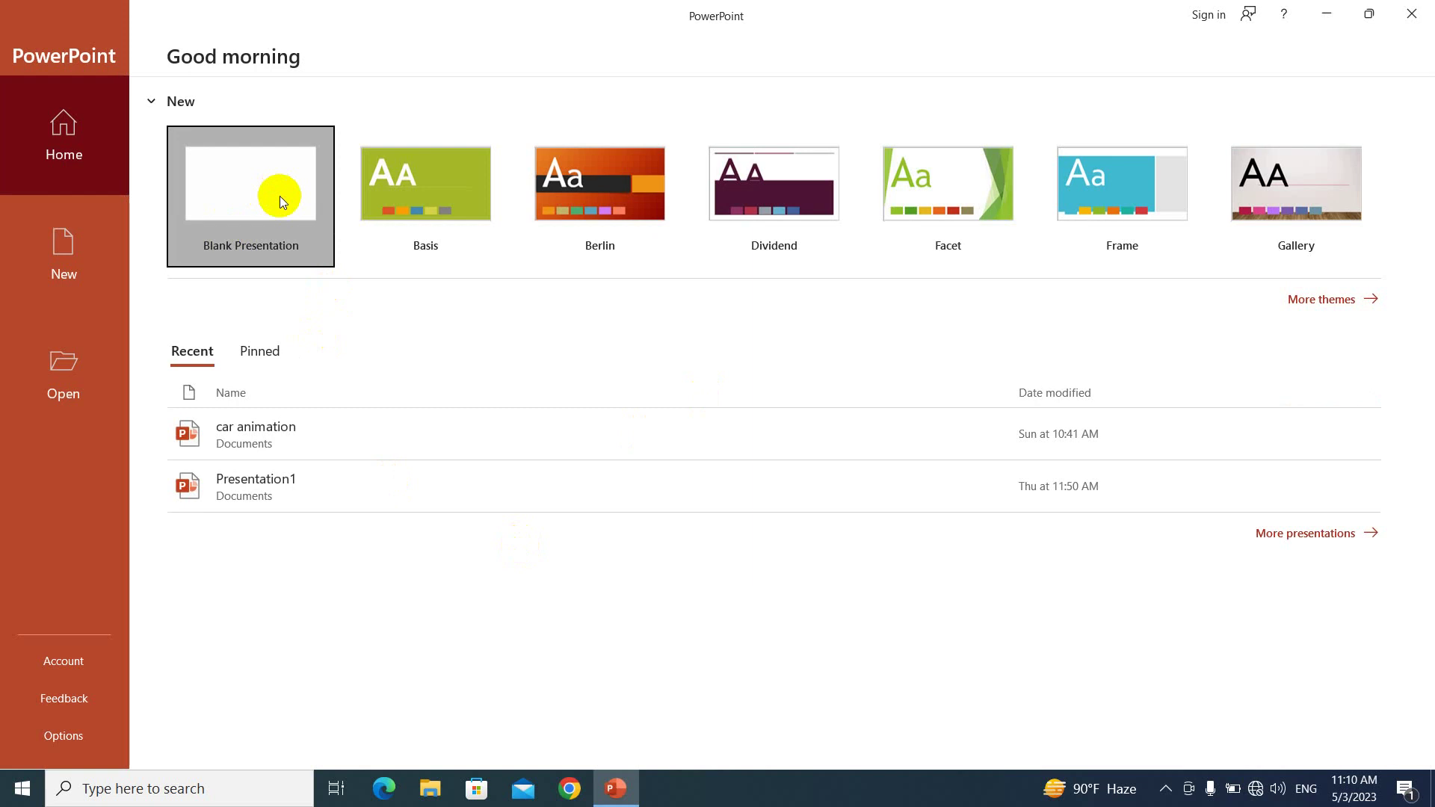
{"action": "left_click", "coordinate": [284, 199]}
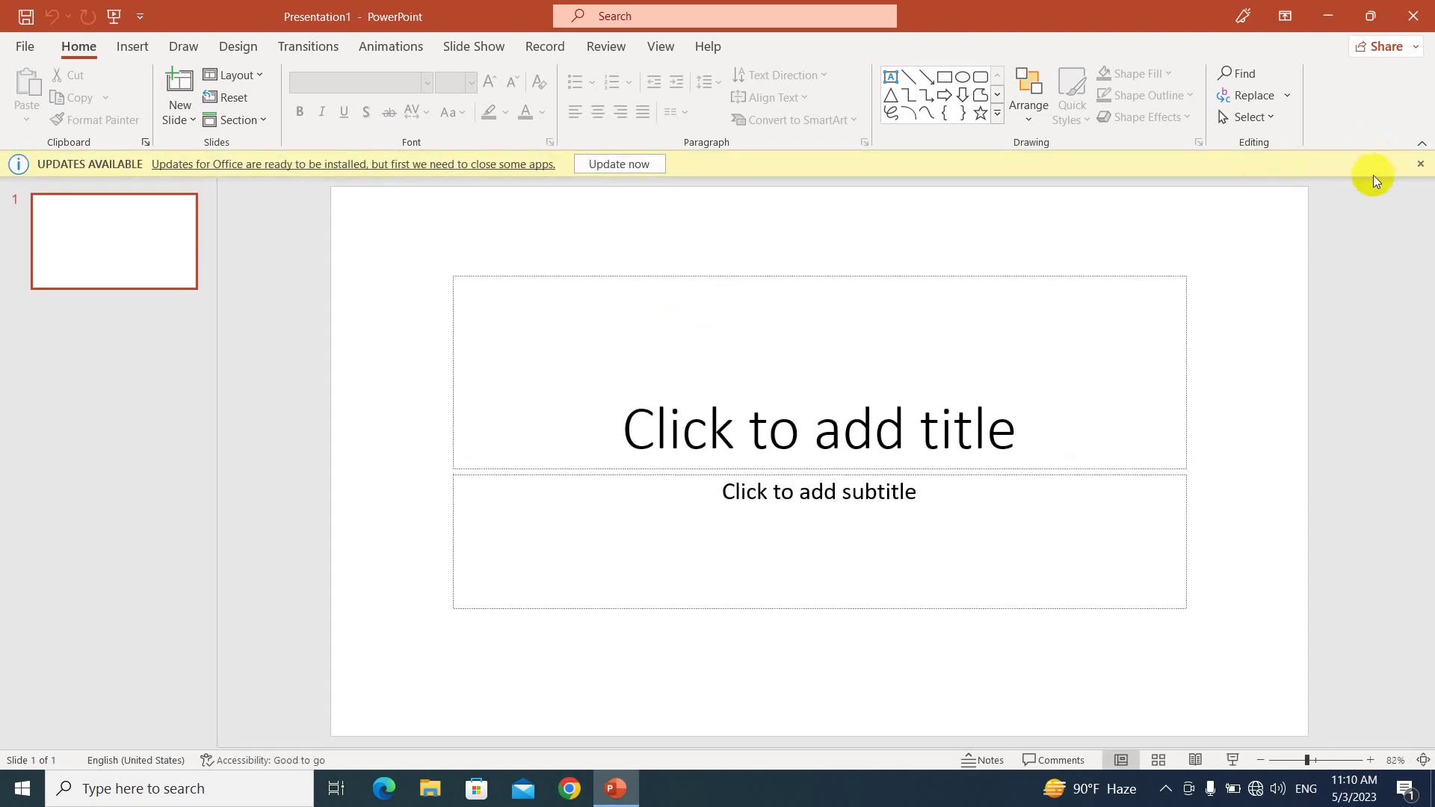
{"action": "left_click", "coordinate": [1420, 163]}
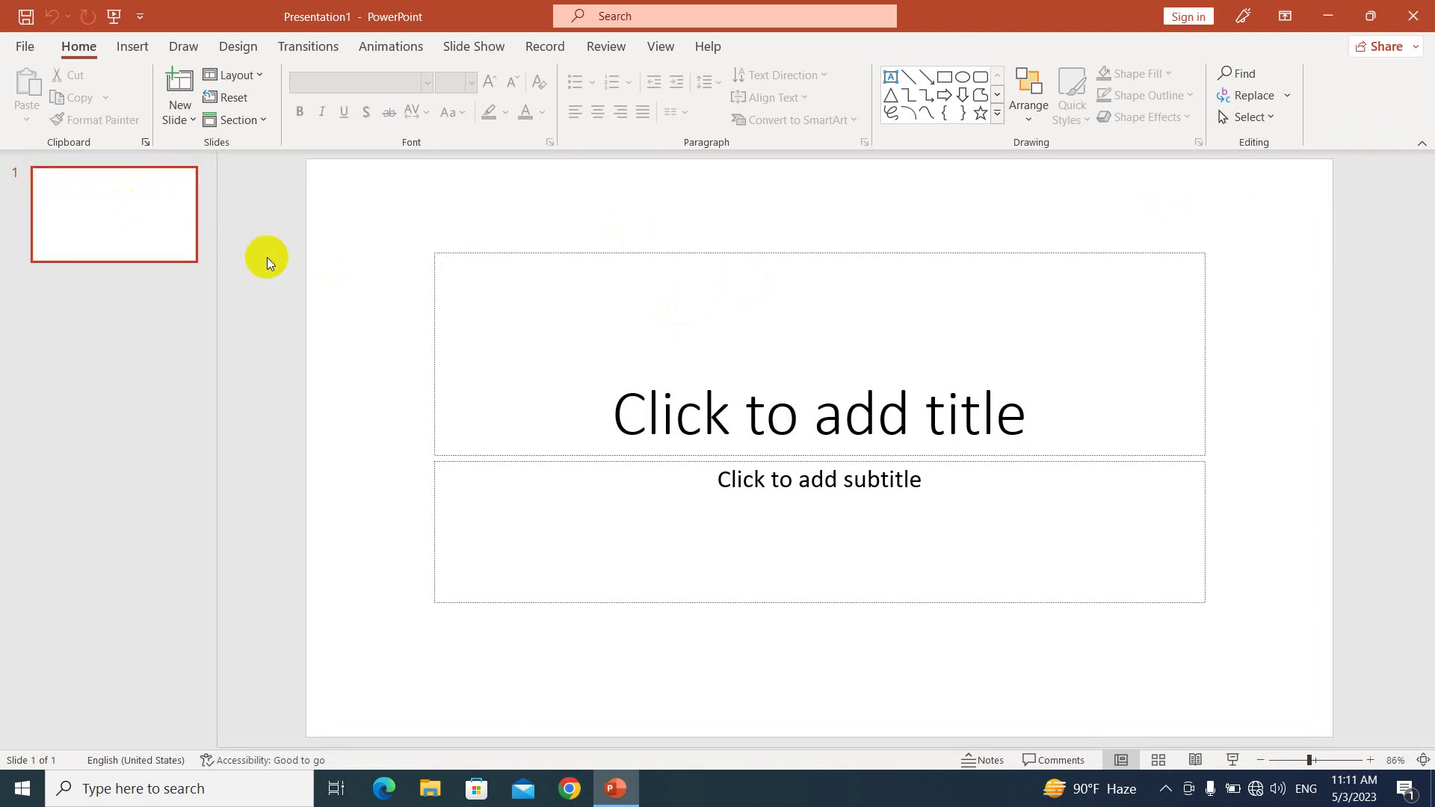
Delete the title and subtitle placeholders to leave the slide empty
{"action": "left_click", "coordinate": [783, 254]}
{"action": "left_click", "coordinate": [764, 222]}
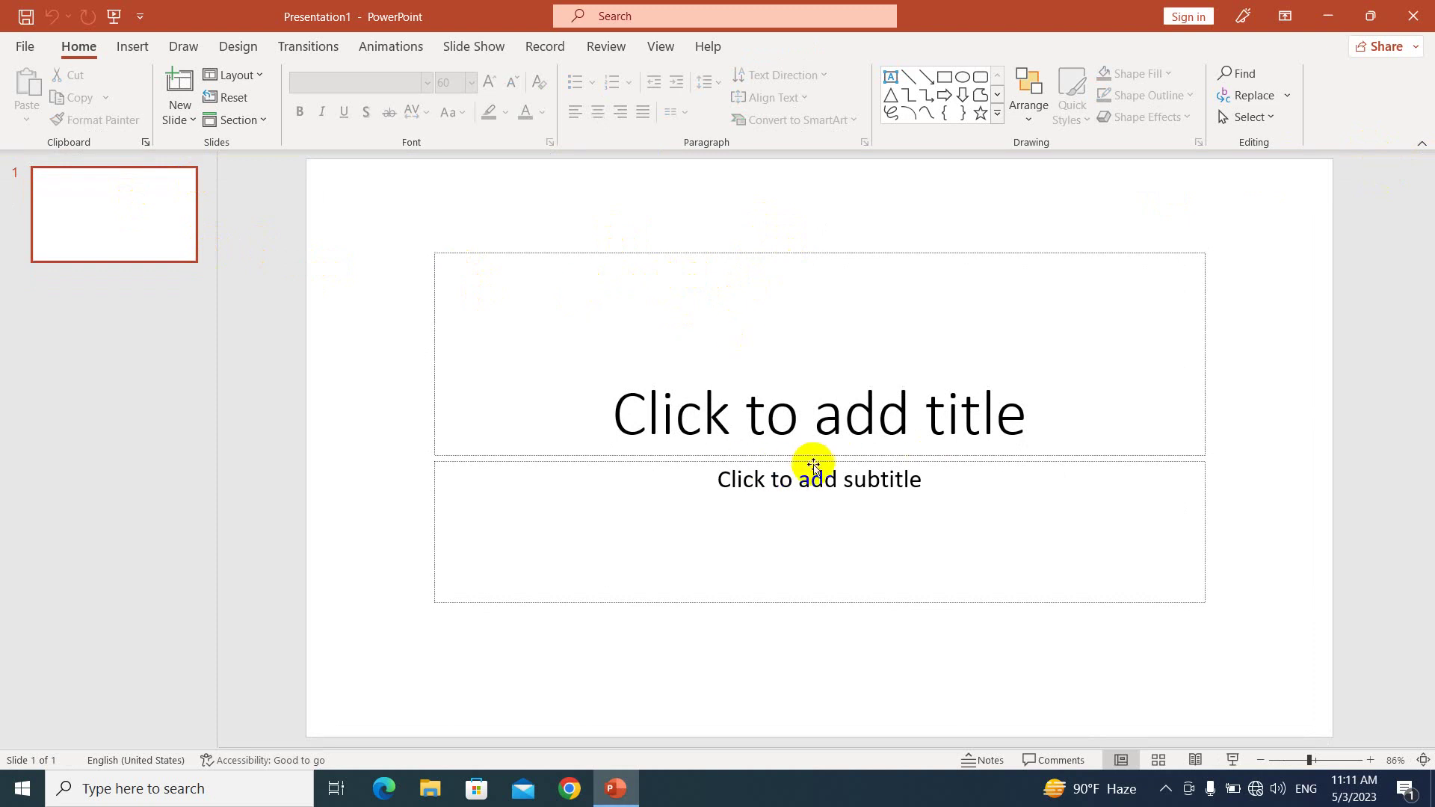
{"action": "left_click", "coordinate": [860, 253]}
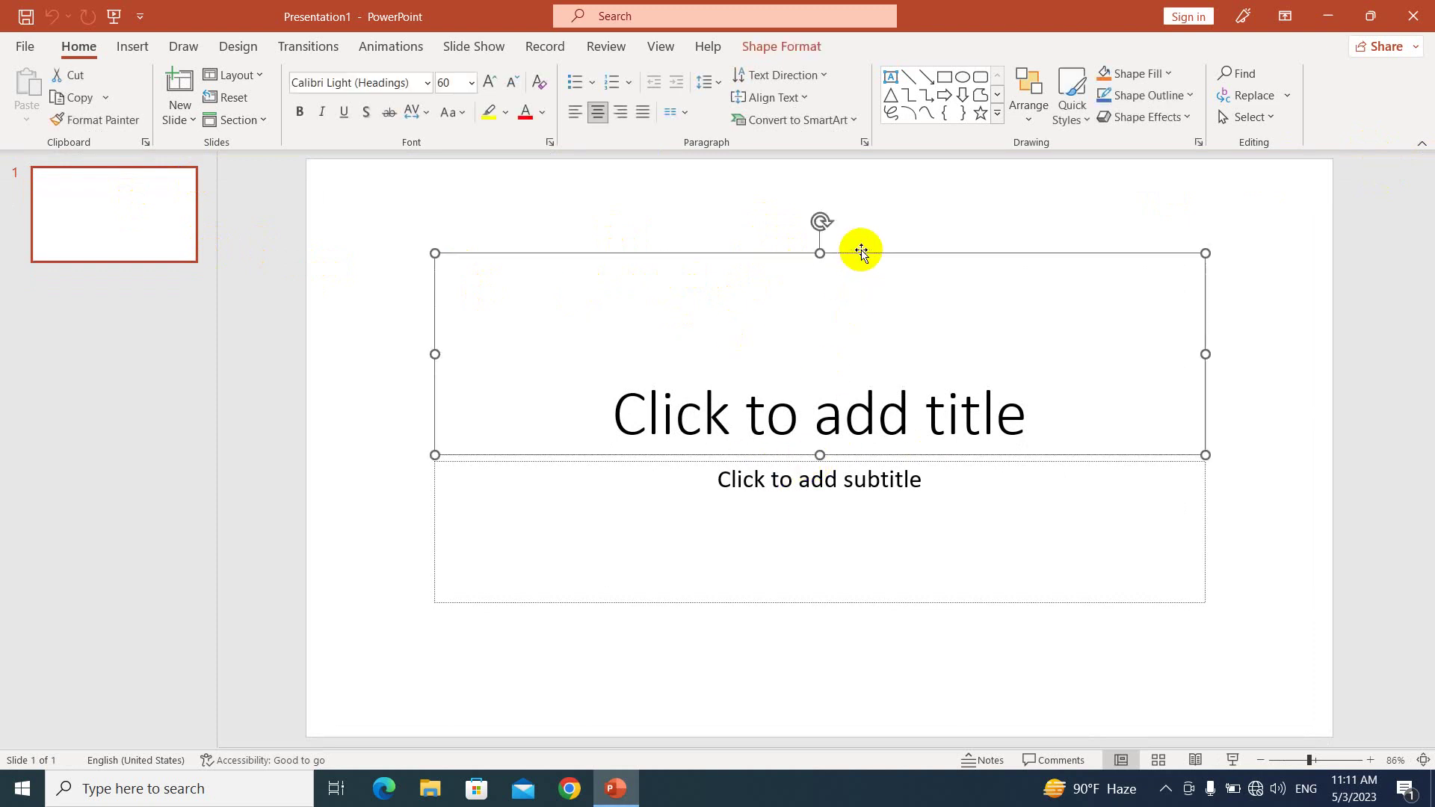
{"action": "key", "text": "Delete"}
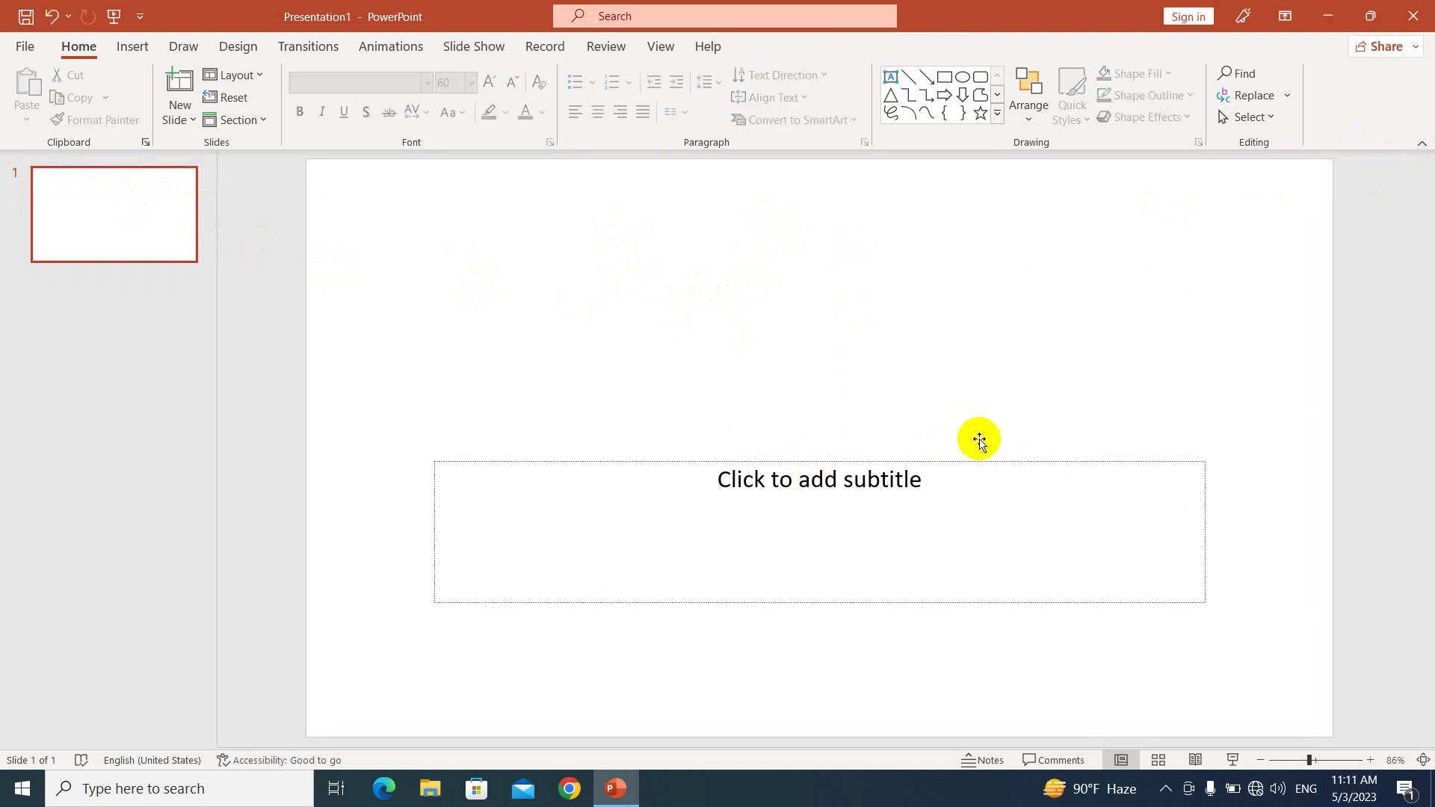
{"action": "left_click", "coordinate": [973, 462]}
{"action": "key", "text": "Delete"}
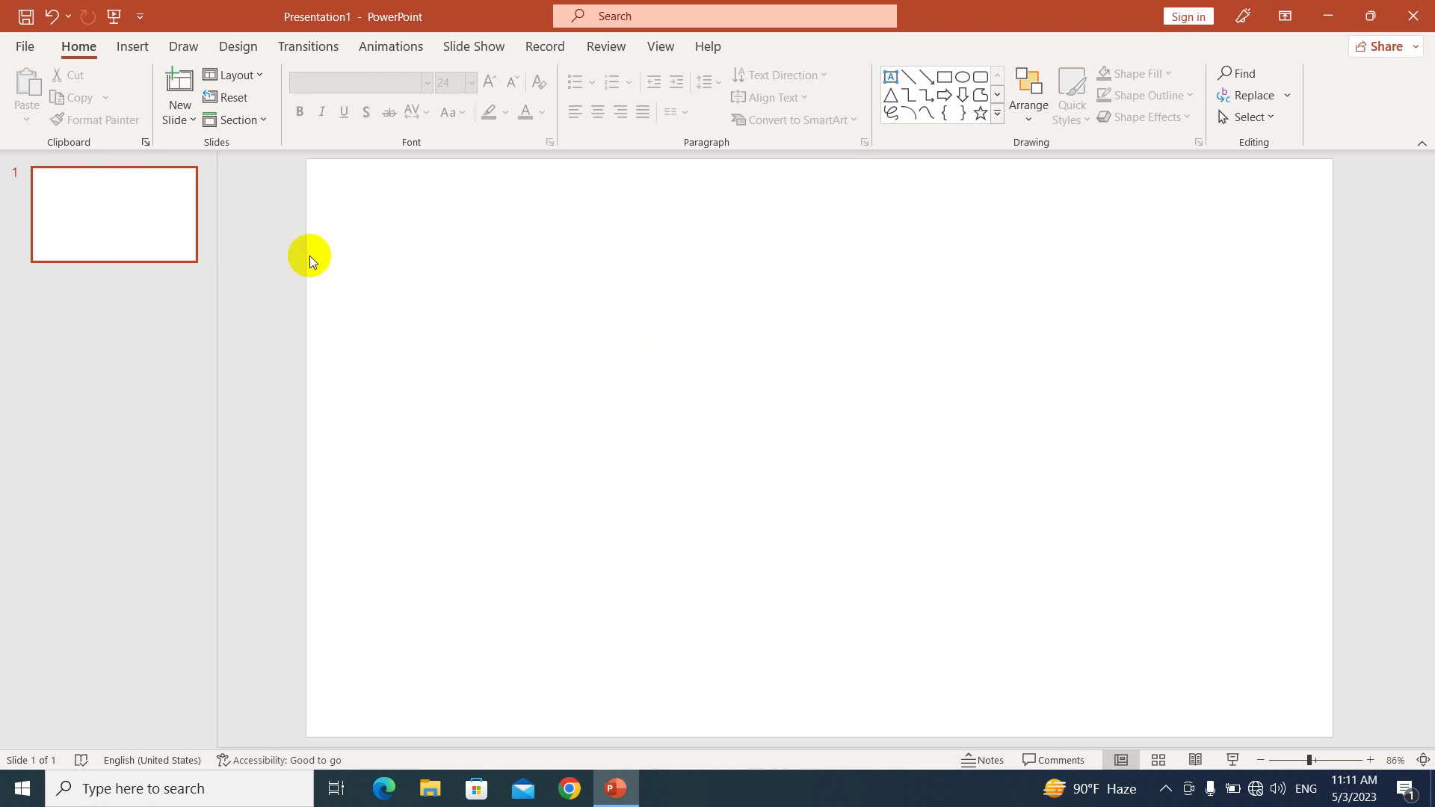
Draw a wide rectangle in the slide's upper right, 0.52" tall by 3.79" wide
{"action": "left_click", "coordinate": [134, 48]}
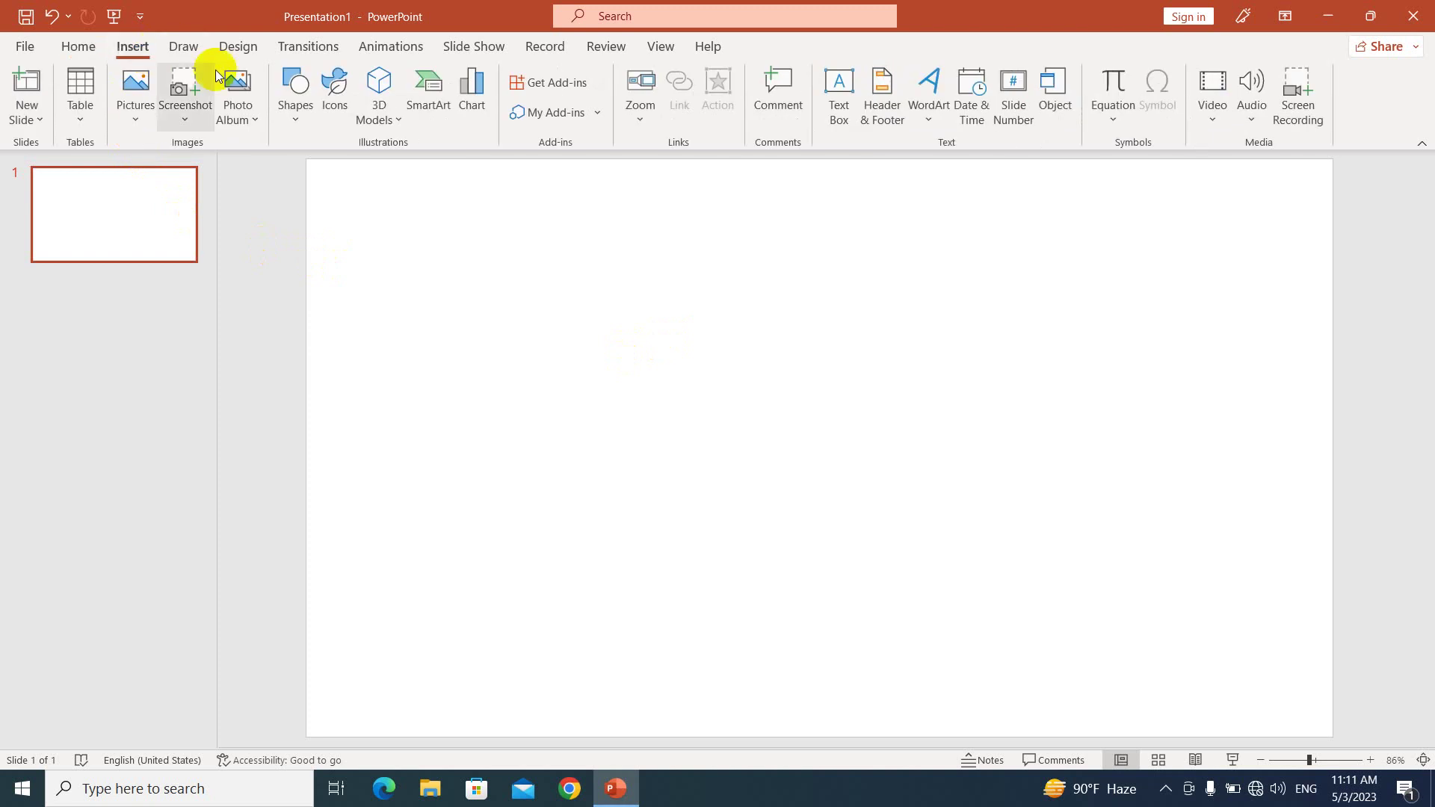
{"action": "left_click", "coordinate": [302, 116]}
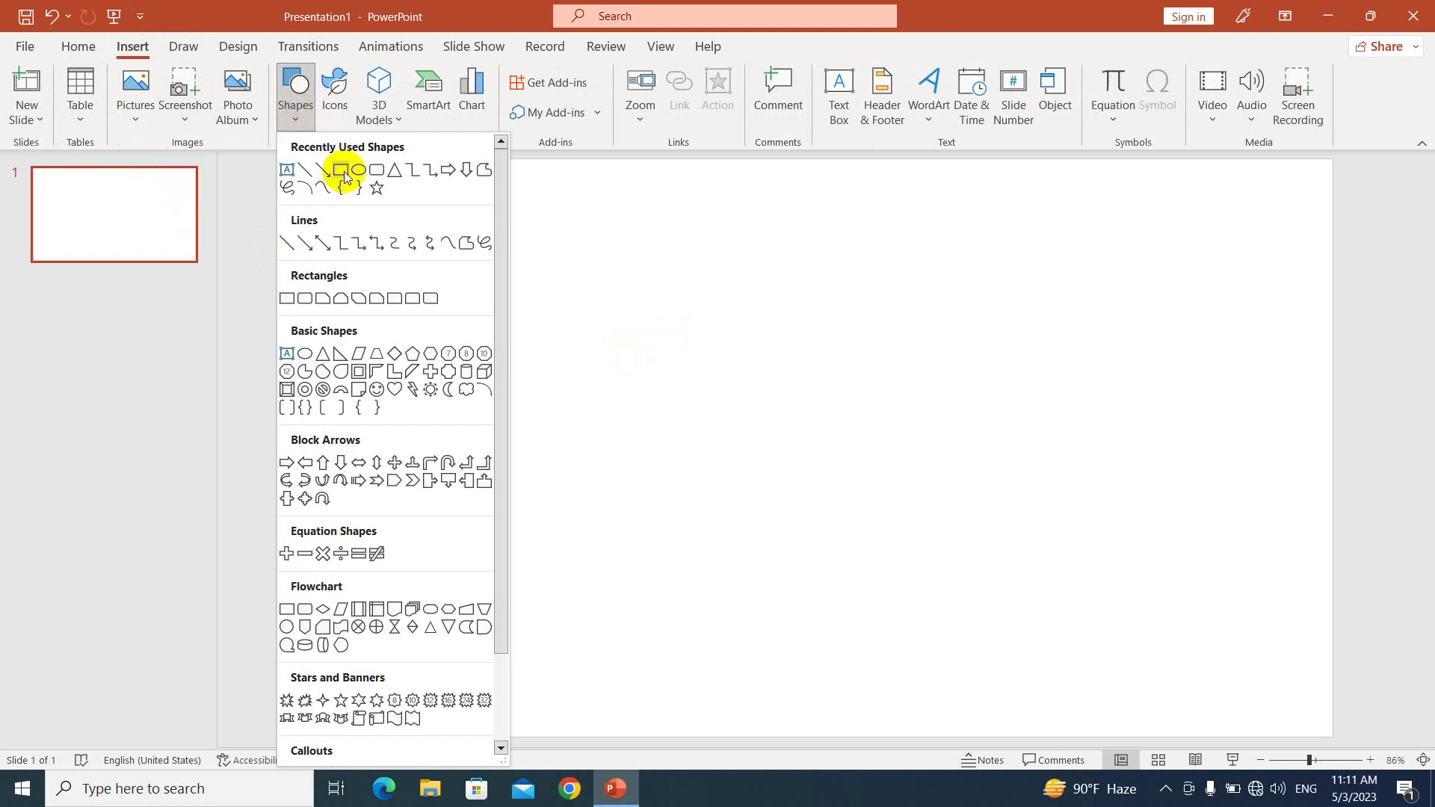
{"action": "left_click", "coordinate": [341, 171]}
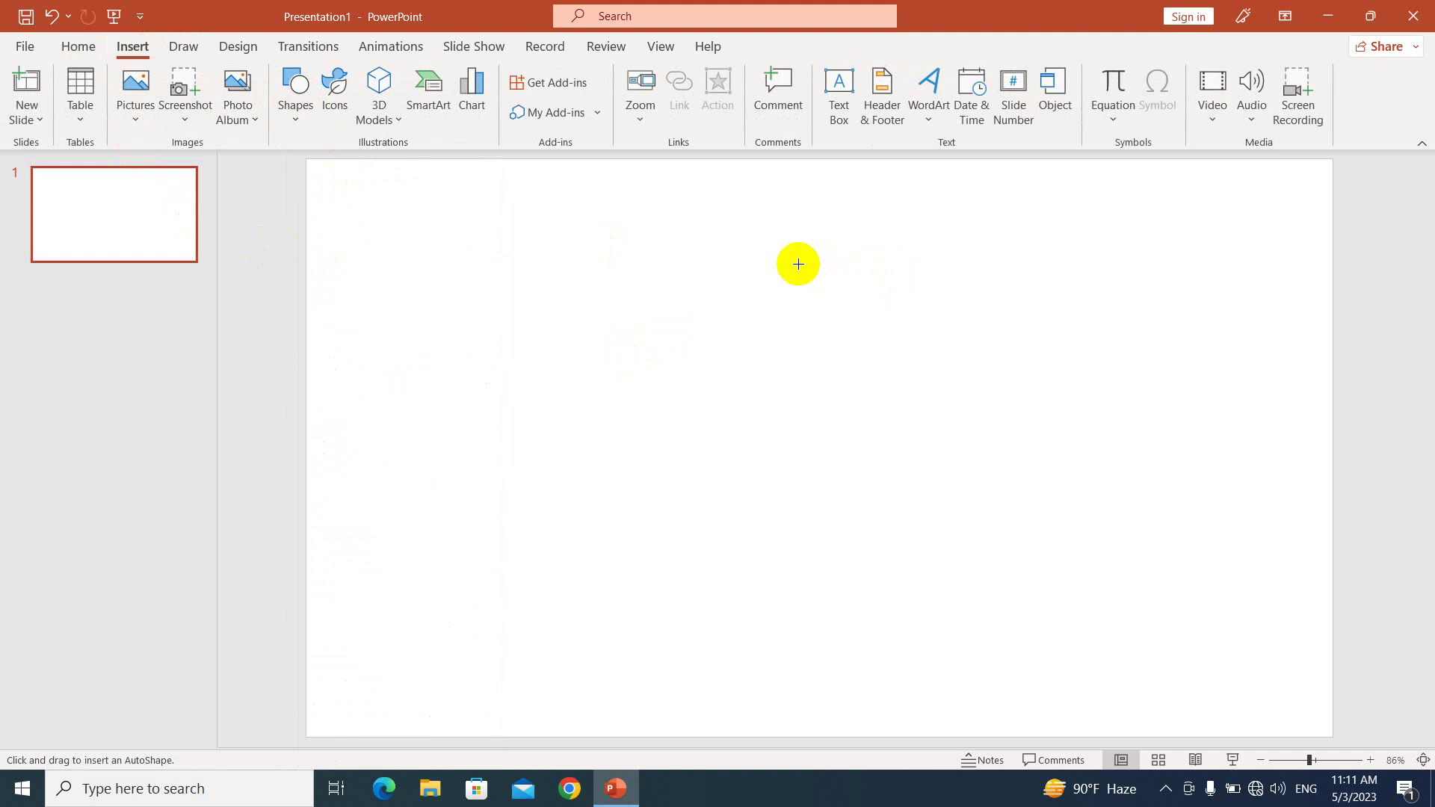
{"action": "mouse_move", "coordinate": [788, 256]}
{"action": "left_mouse_down"}
{"action": "mouse_move", "coordinate": [1082, 324]}
{"action": "mouse_move", "coordinate": [1077, 299]}
{"action": "left_mouse_up"}
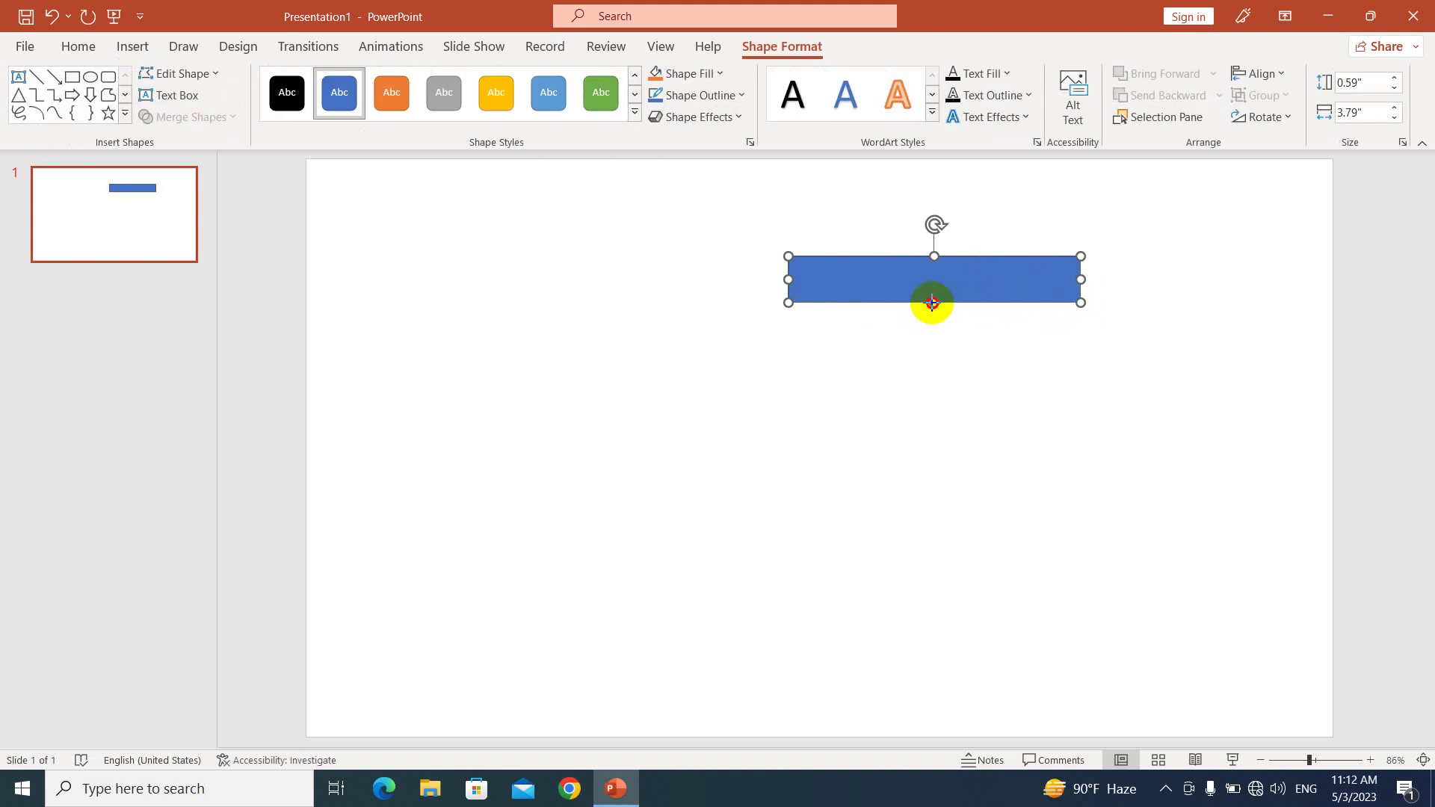
{"action": "left_click_drag", "start_coordinate": [931, 303], "coordinate": [932, 297]}
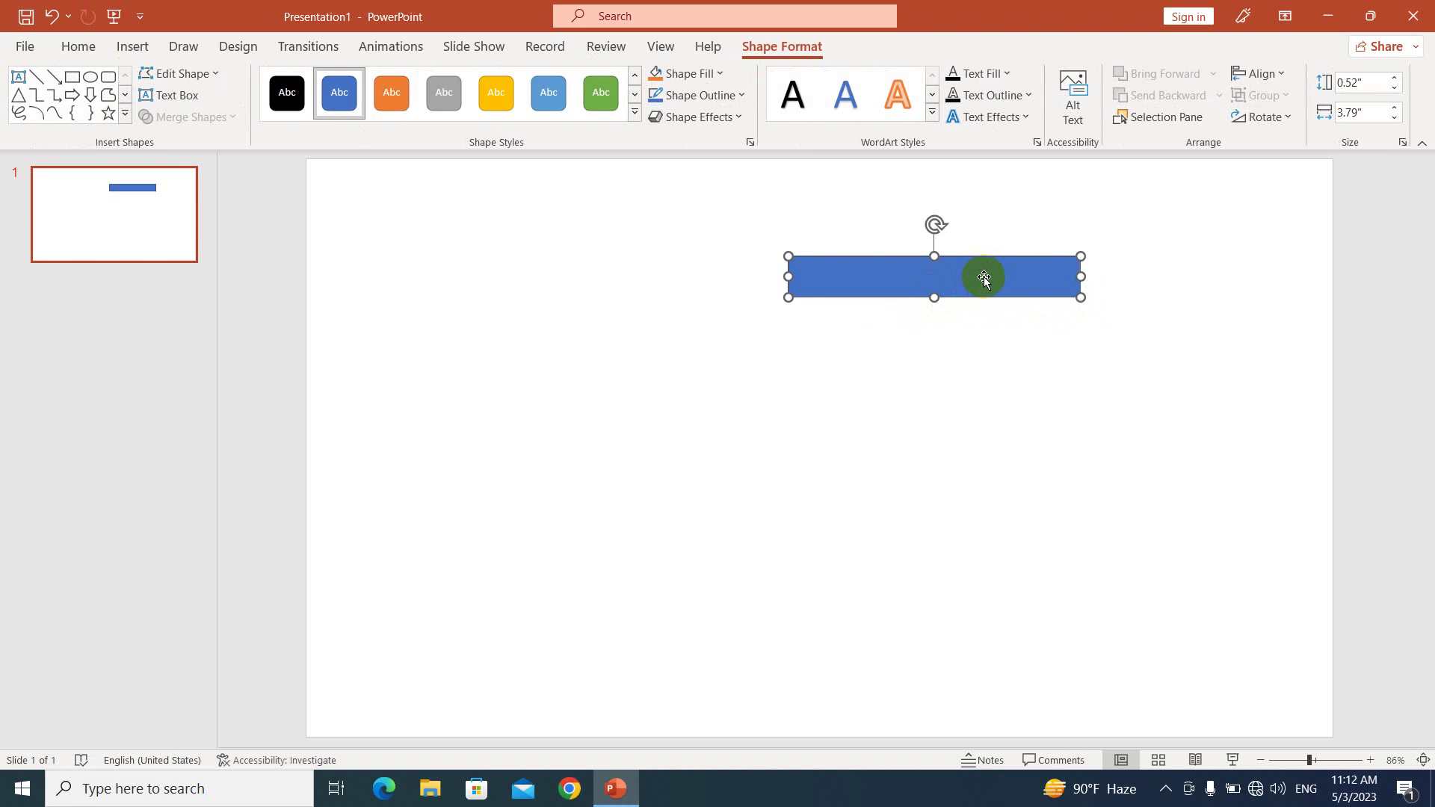
Fill the rectangle yellow and remove its outline
{"action": "left_click", "coordinate": [721, 75]}
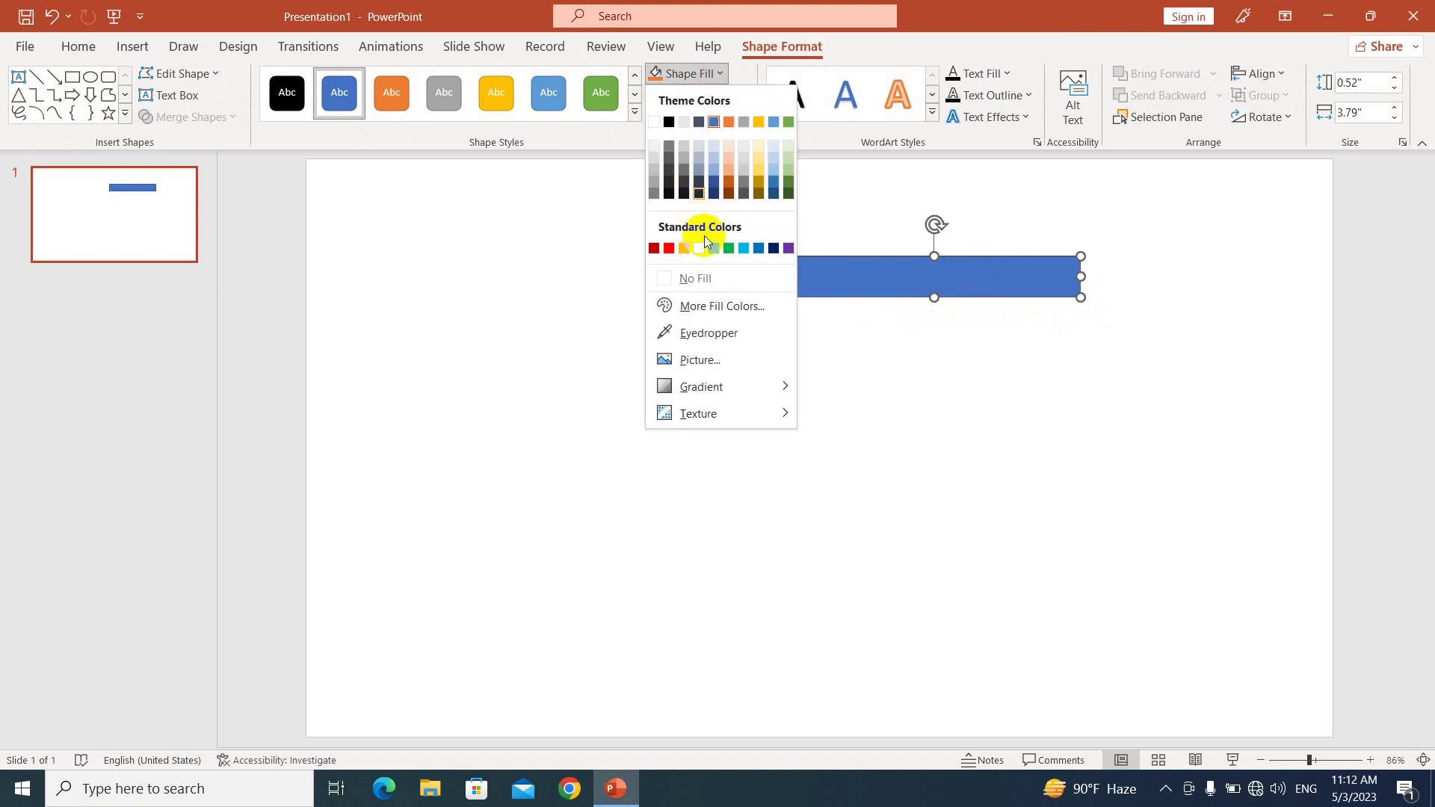
{"action": "left_click", "coordinate": [698, 249]}
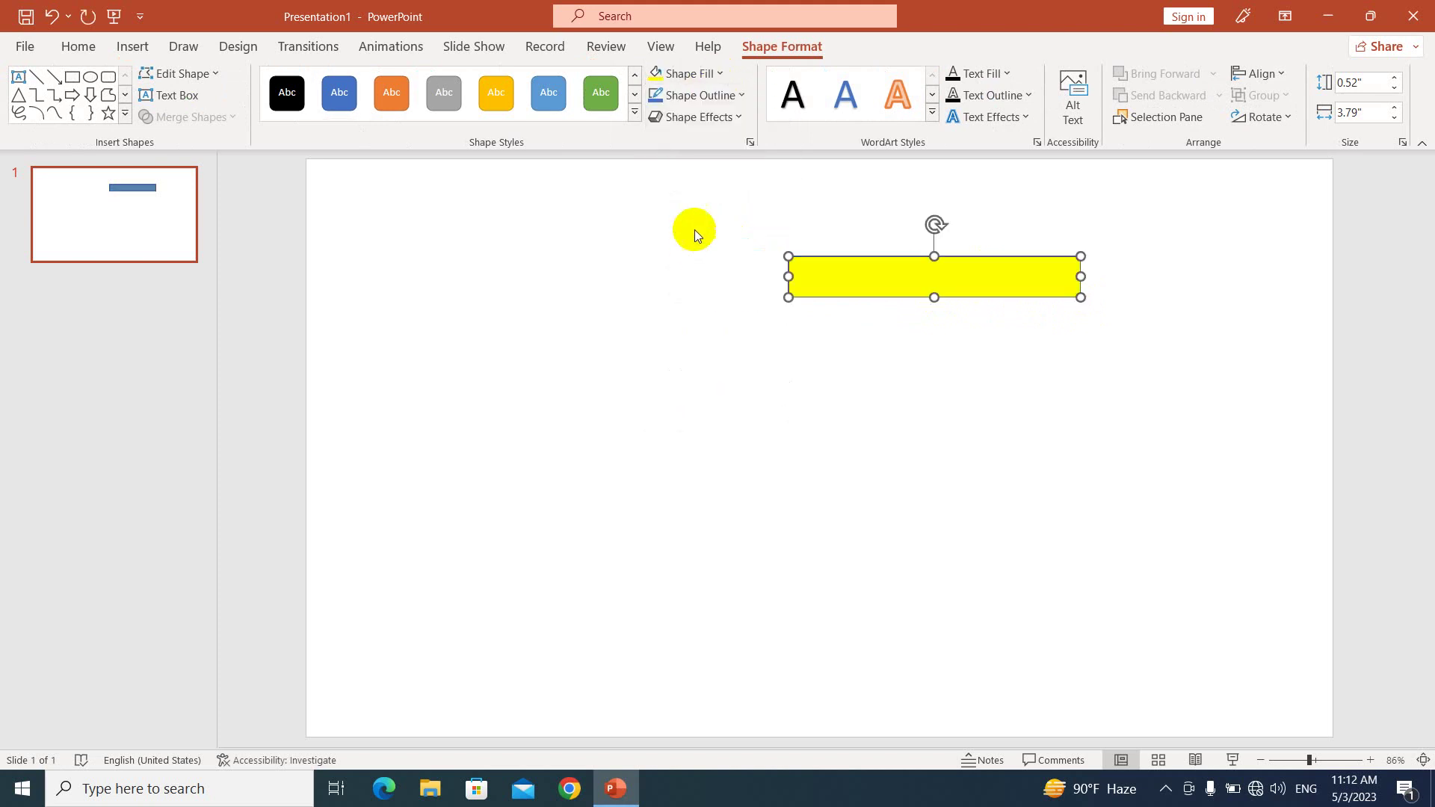
{"action": "left_click", "coordinate": [714, 96]}
{"action": "left_click", "coordinate": [723, 299]}
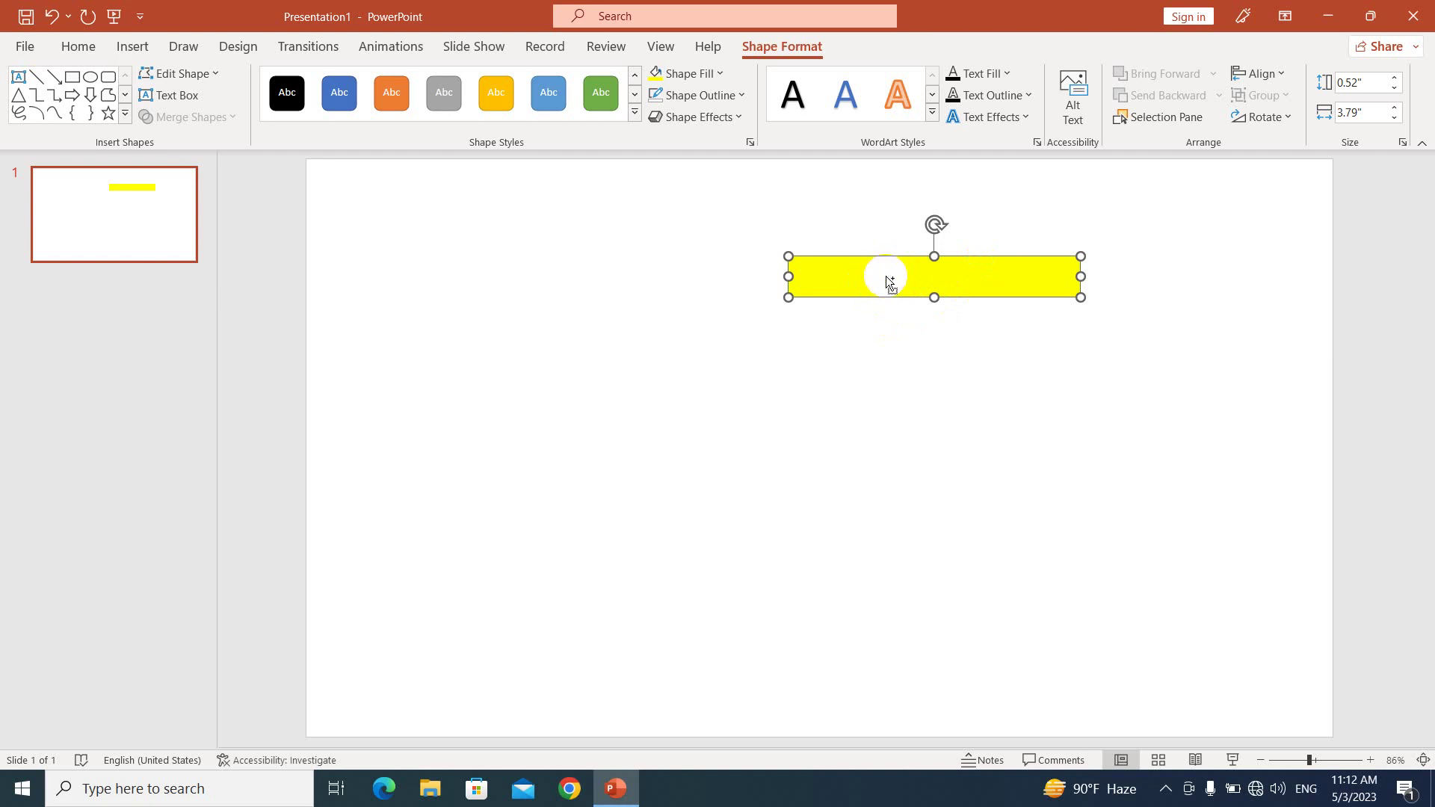
Copy the yellow strip directly beneath itself and fill the copy light green
{"action": "left_click_drag", "start_coordinate": [890, 281], "coordinate": [895, 316]}
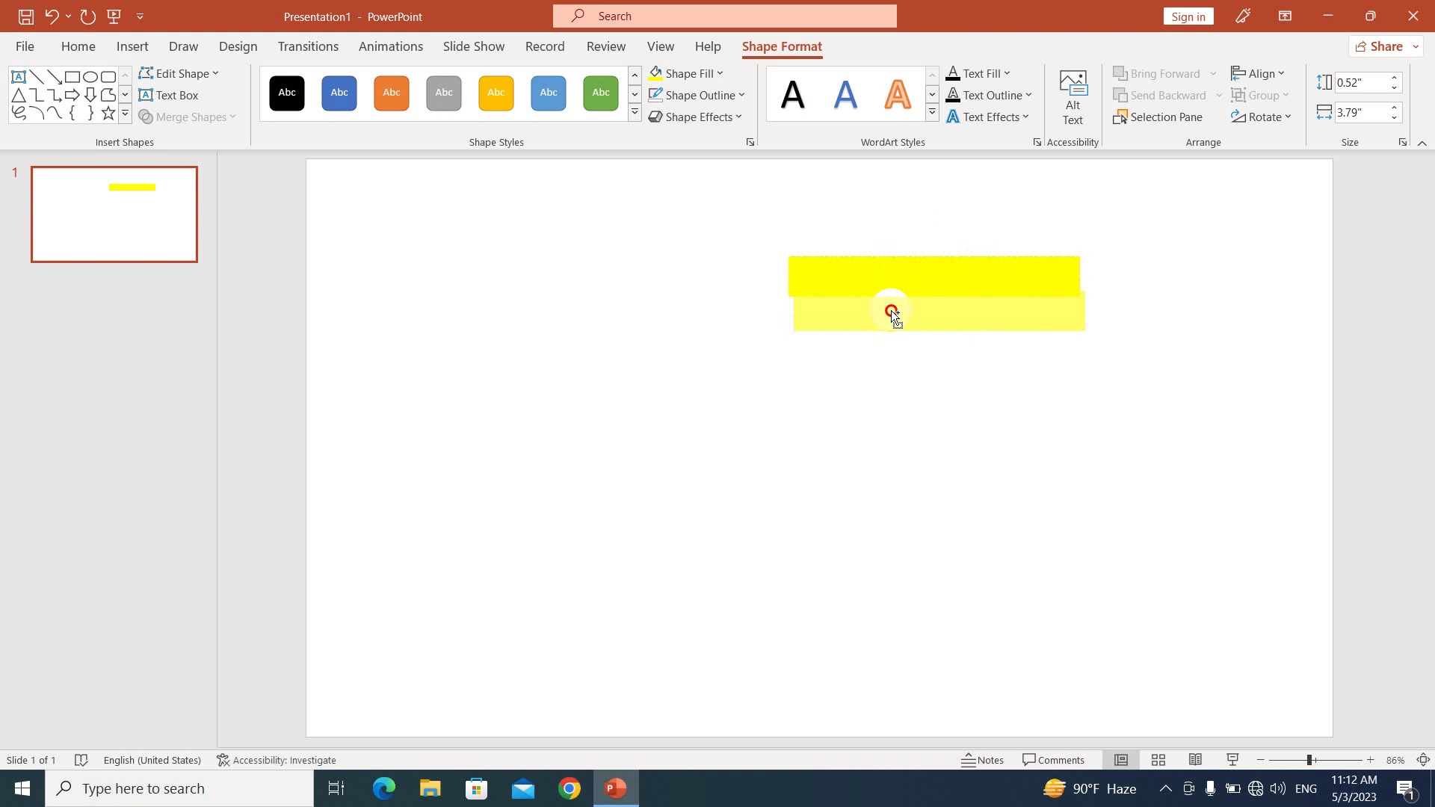
{"action": "left_click_drag", "start_coordinate": [894, 316], "coordinate": [890, 324]}
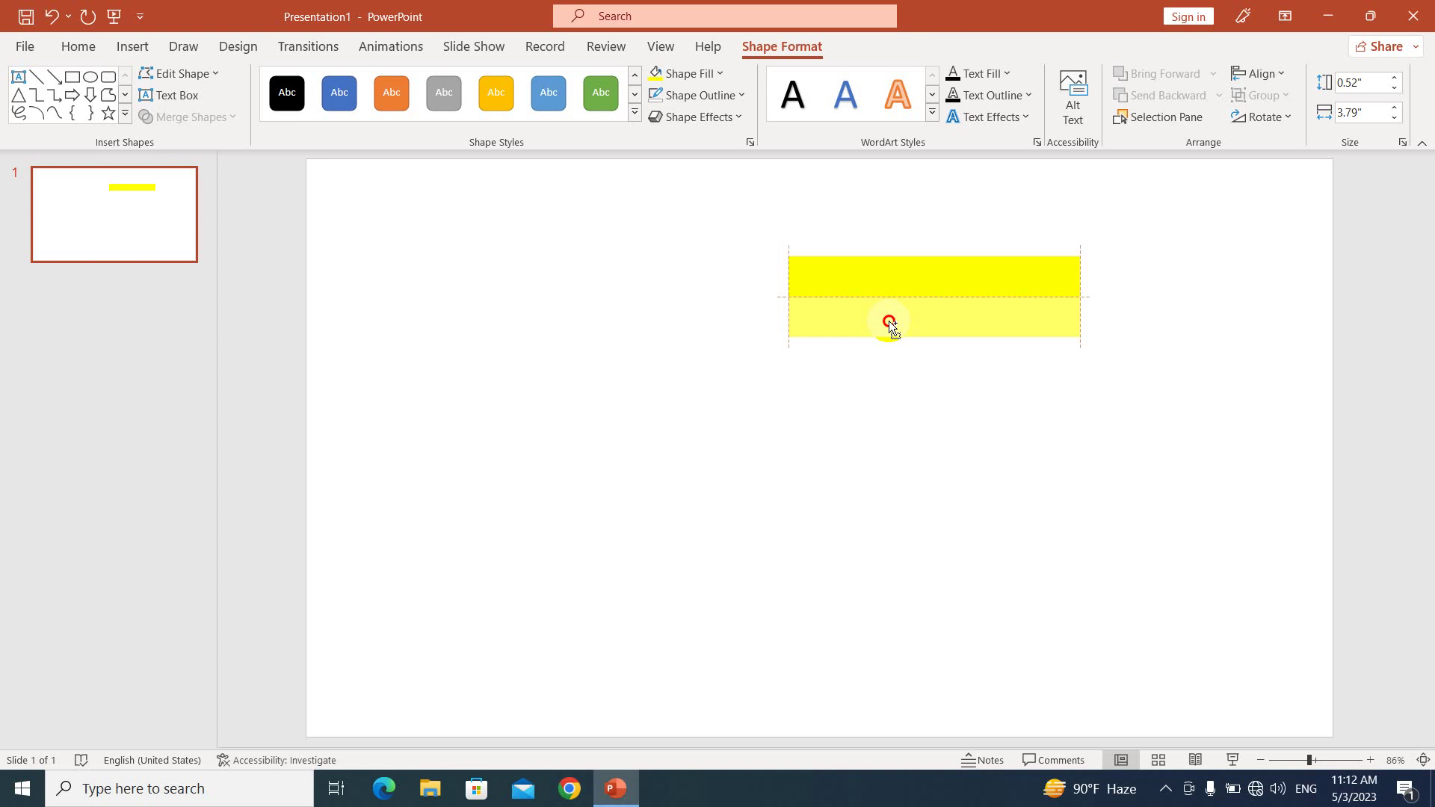
{"action": "left_click_drag", "start_coordinate": [889, 320], "coordinate": [889, 321]}
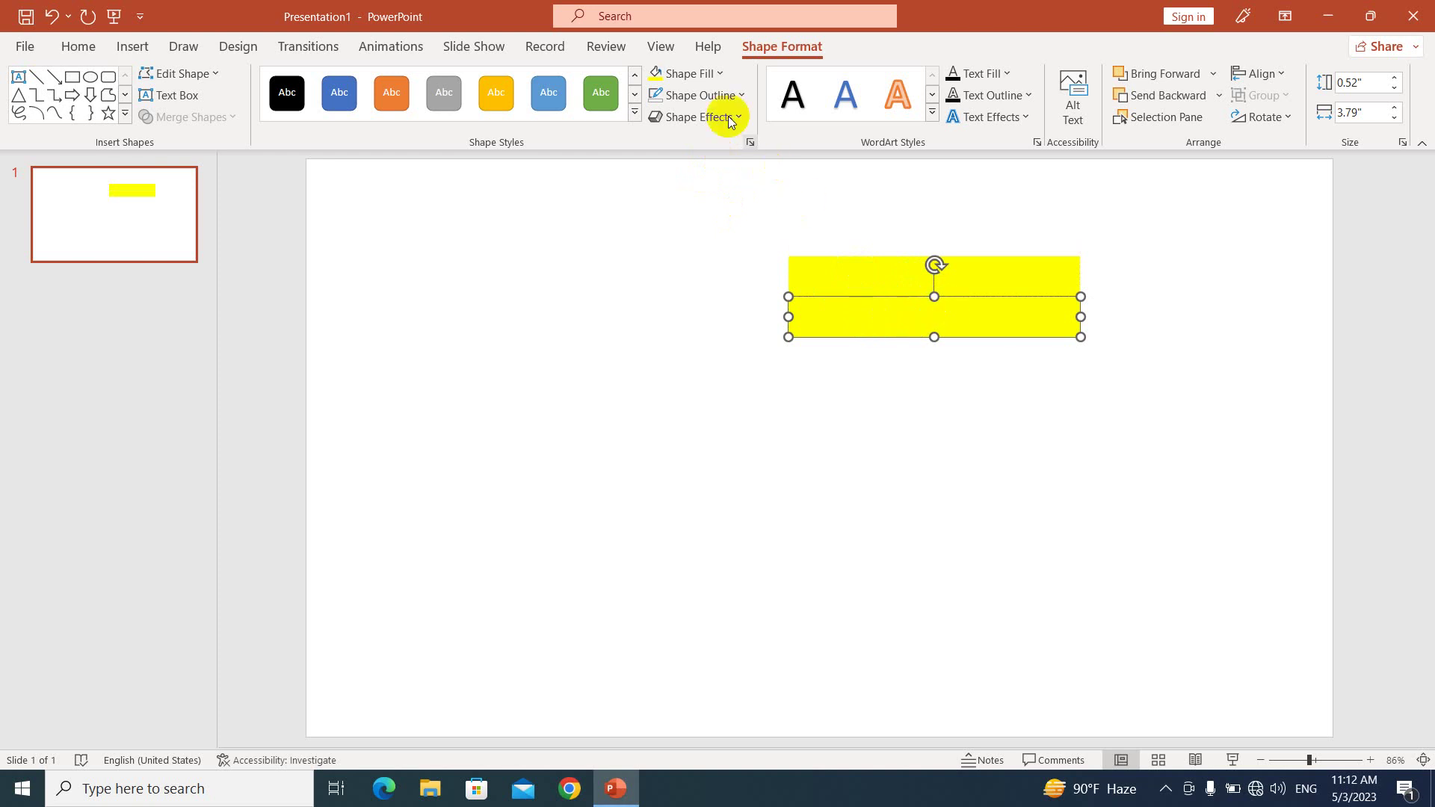
{"action": "left_click", "coordinate": [721, 73]}
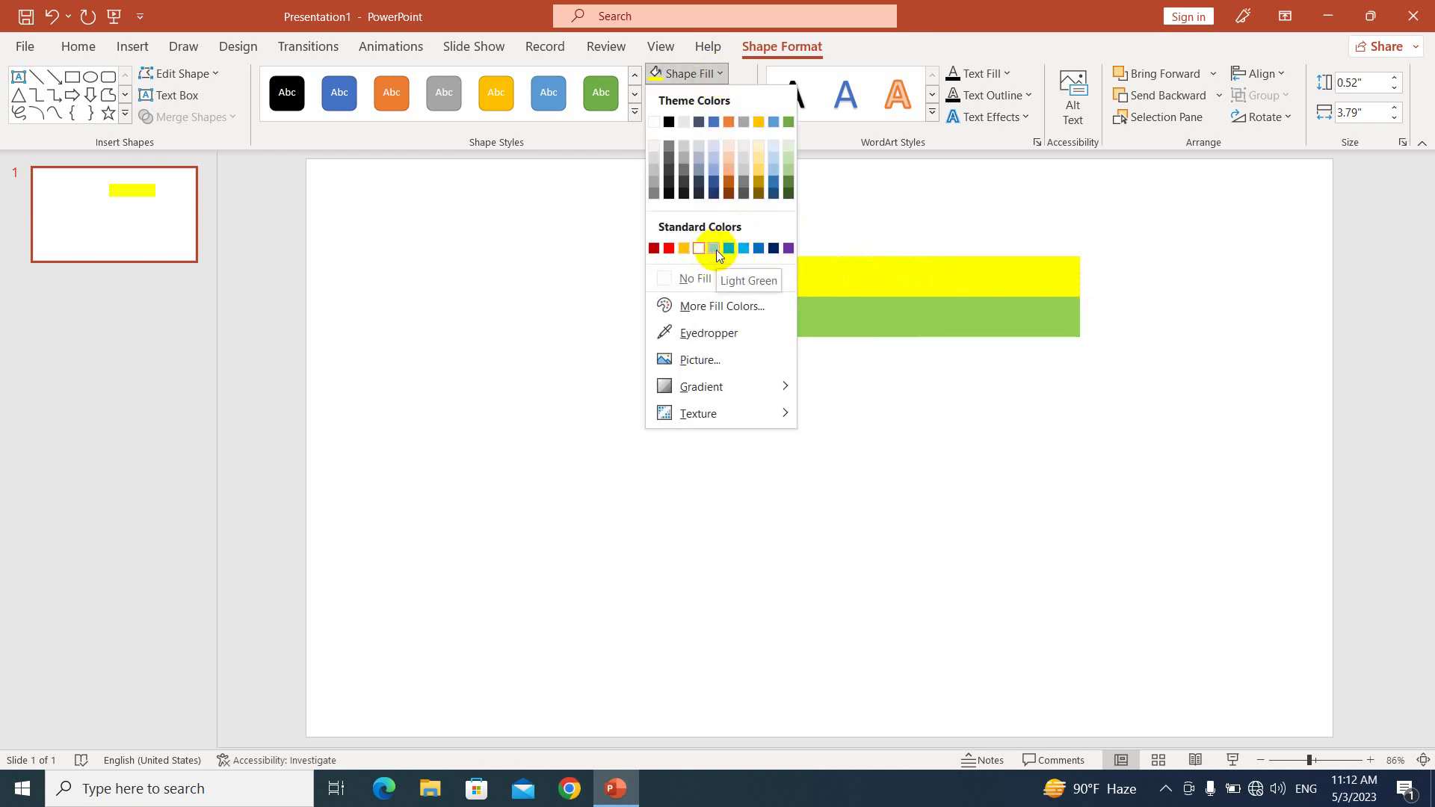
{"action": "left_click", "coordinate": [714, 249]}
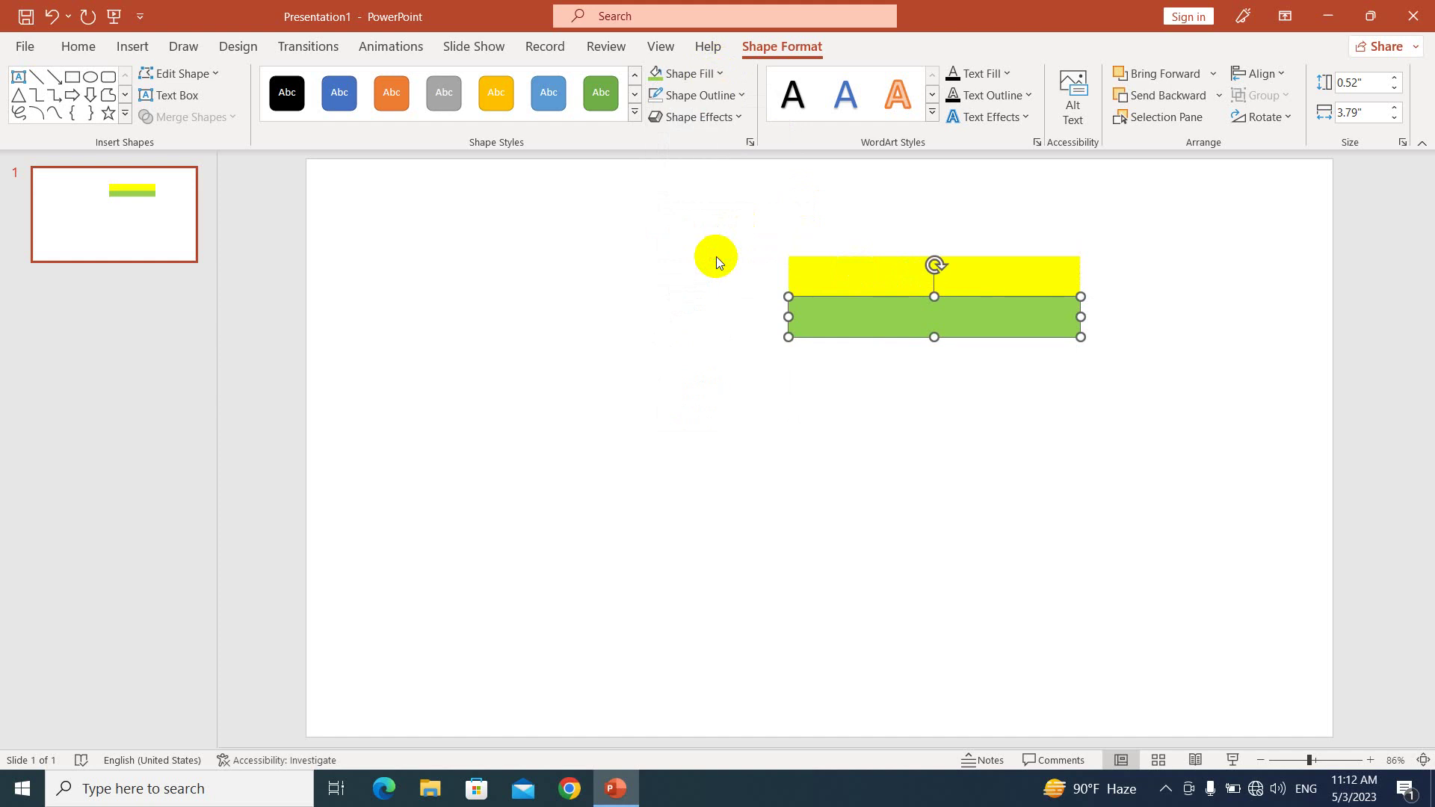
Copy the green strip below it and fill the bottom strip red
{"action": "left_click_drag", "start_coordinate": [874, 327], "coordinate": [867, 354]}
{"action": "left_click", "coordinate": [702, 73]}
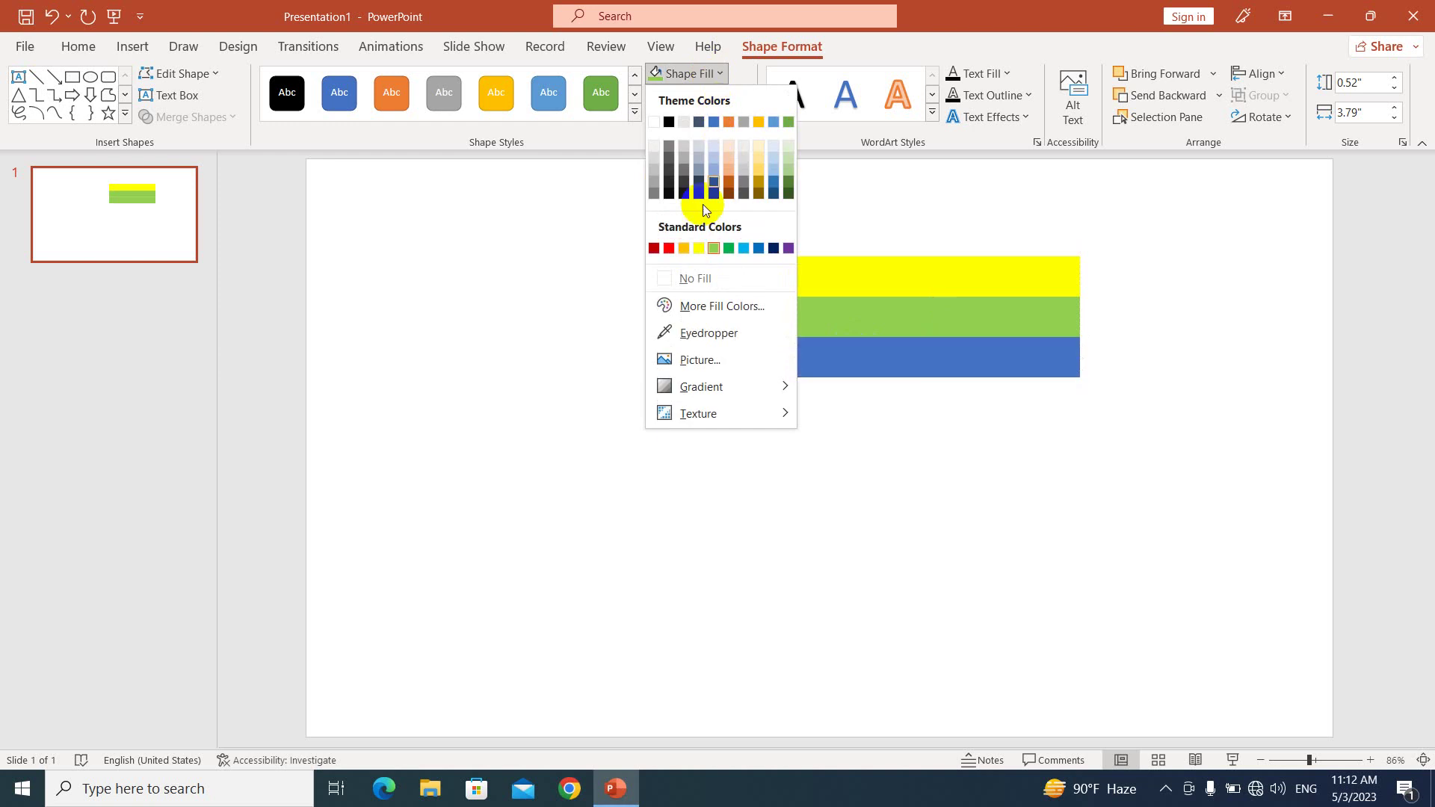
{"action": "left_click", "coordinate": [670, 249]}
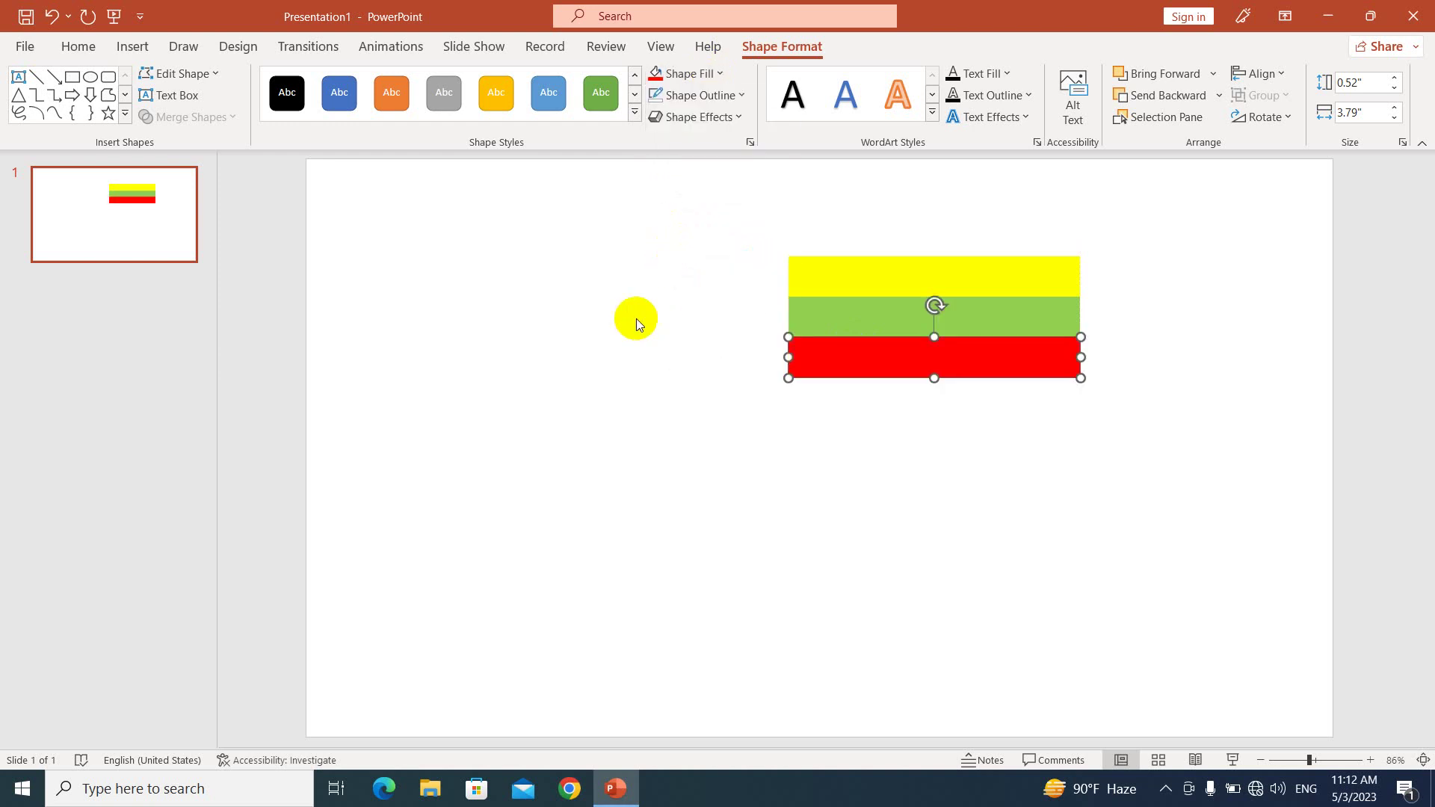
{"action": "left_click", "coordinate": [636, 318]}
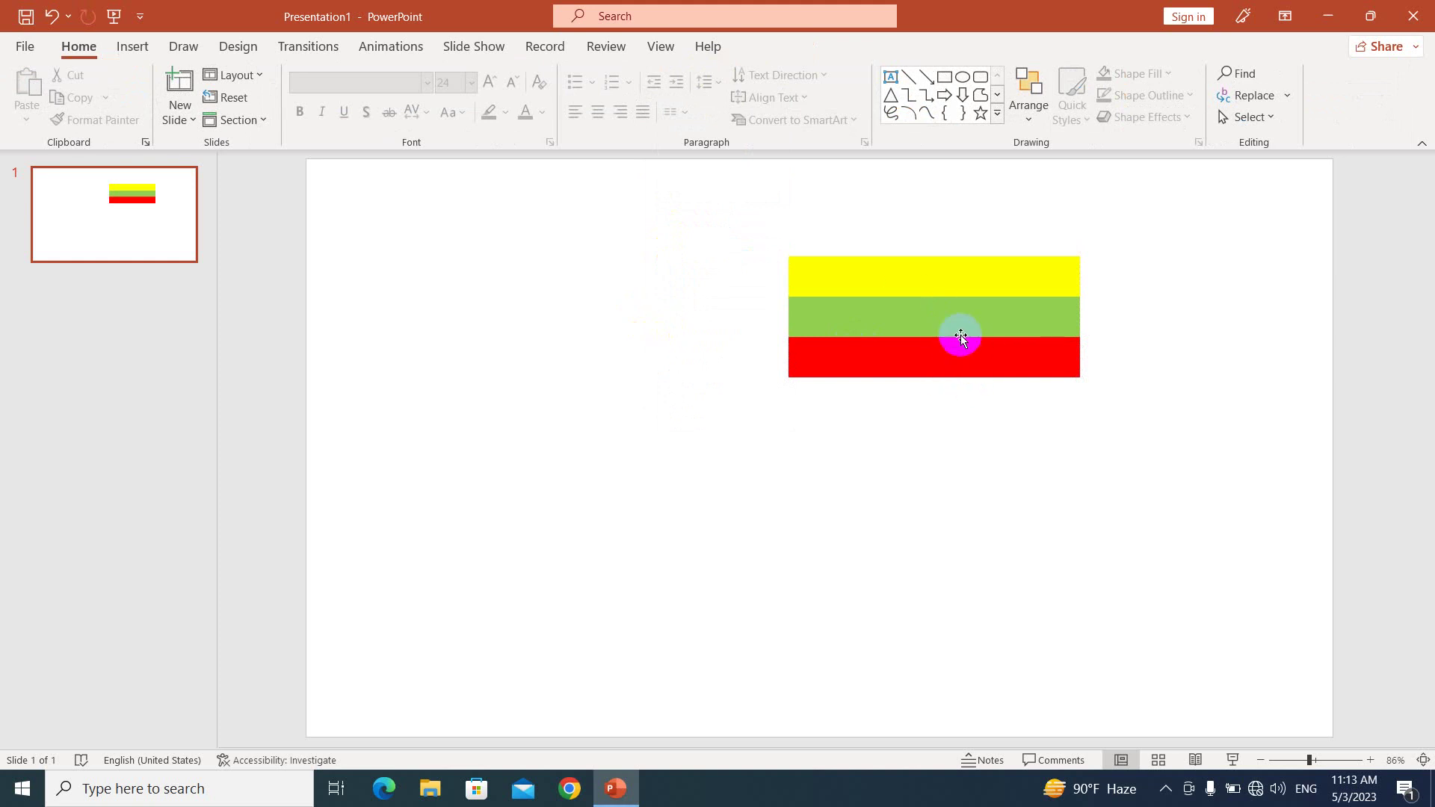
Draw a five-pointed star over the middle of the flag
{"action": "left_click", "coordinate": [136, 48]}
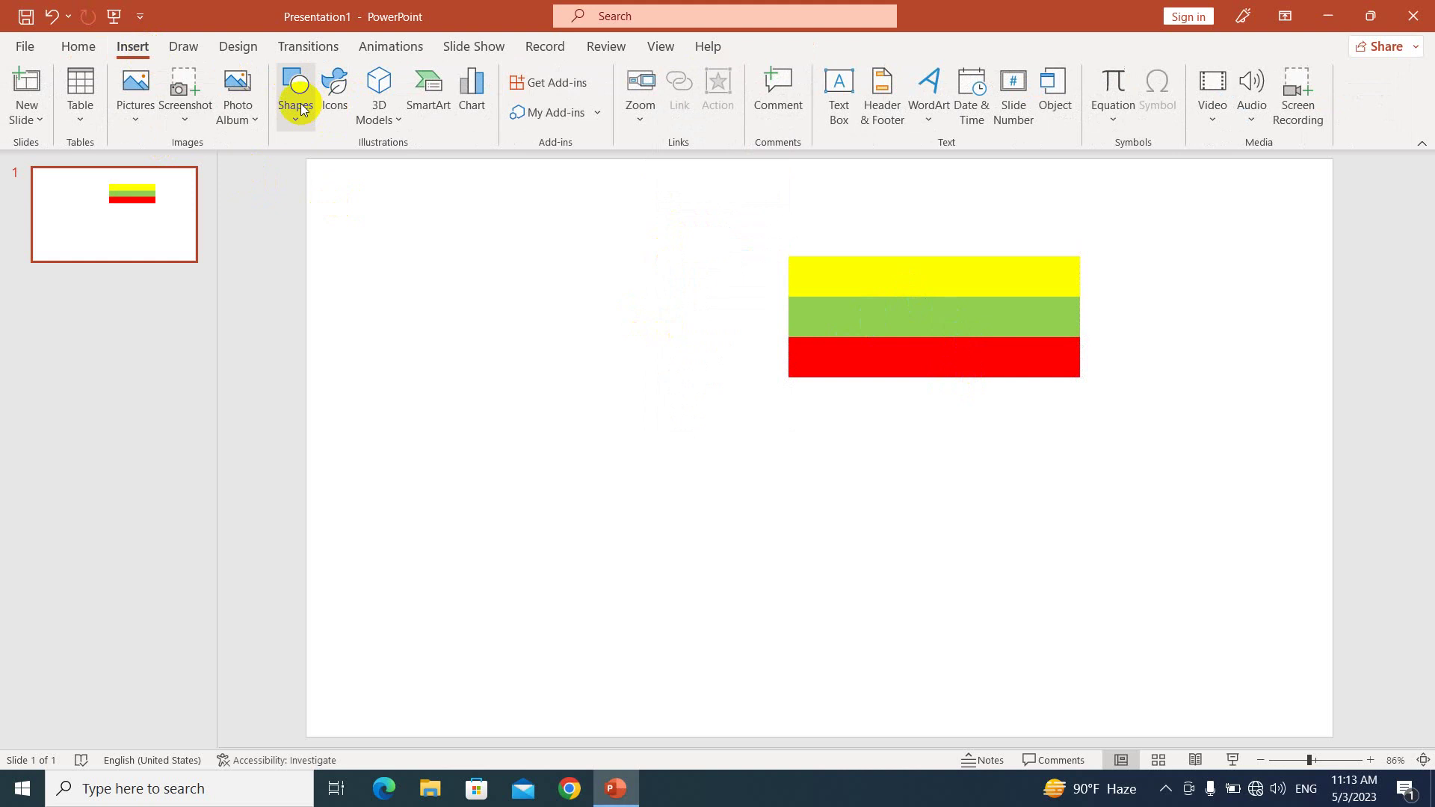
{"action": "left_click", "coordinate": [296, 97]}
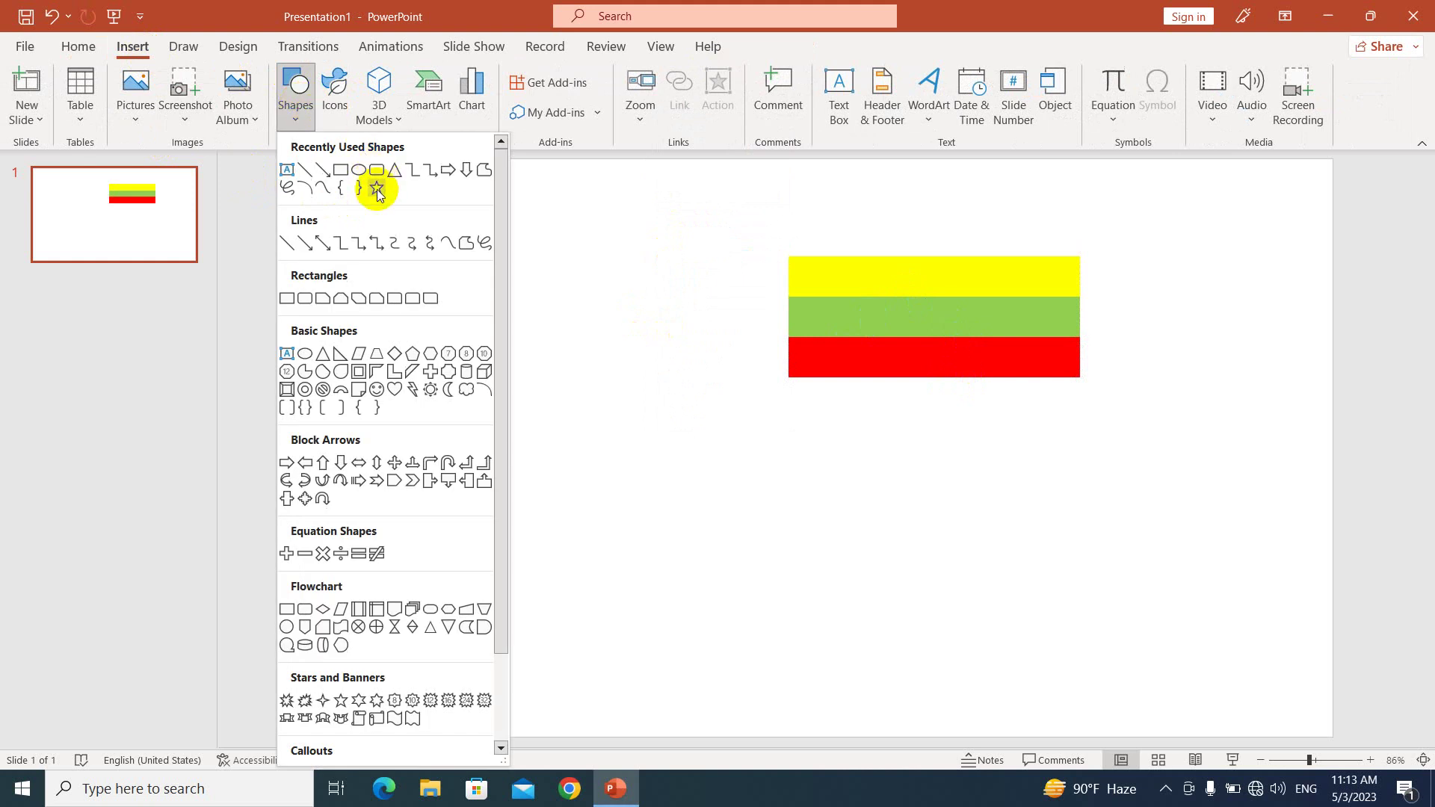
{"action": "left_click", "coordinate": [376, 189]}
{"action": "mouse_move", "coordinate": [542, 260]}
{"action": "left_mouse_down"}
{"action": "mouse_move", "coordinate": [614, 327]}
{"action": "mouse_move", "coordinate": [596, 333]}
{"action": "mouse_move", "coordinate": [618, 272]}
{"action": "mouse_move", "coordinate": [621, 320]}
{"action": "mouse_move", "coordinate": [974, 316]}
{"action": "mouse_move", "coordinate": [934, 322]}
{"action": "left_mouse_up"}
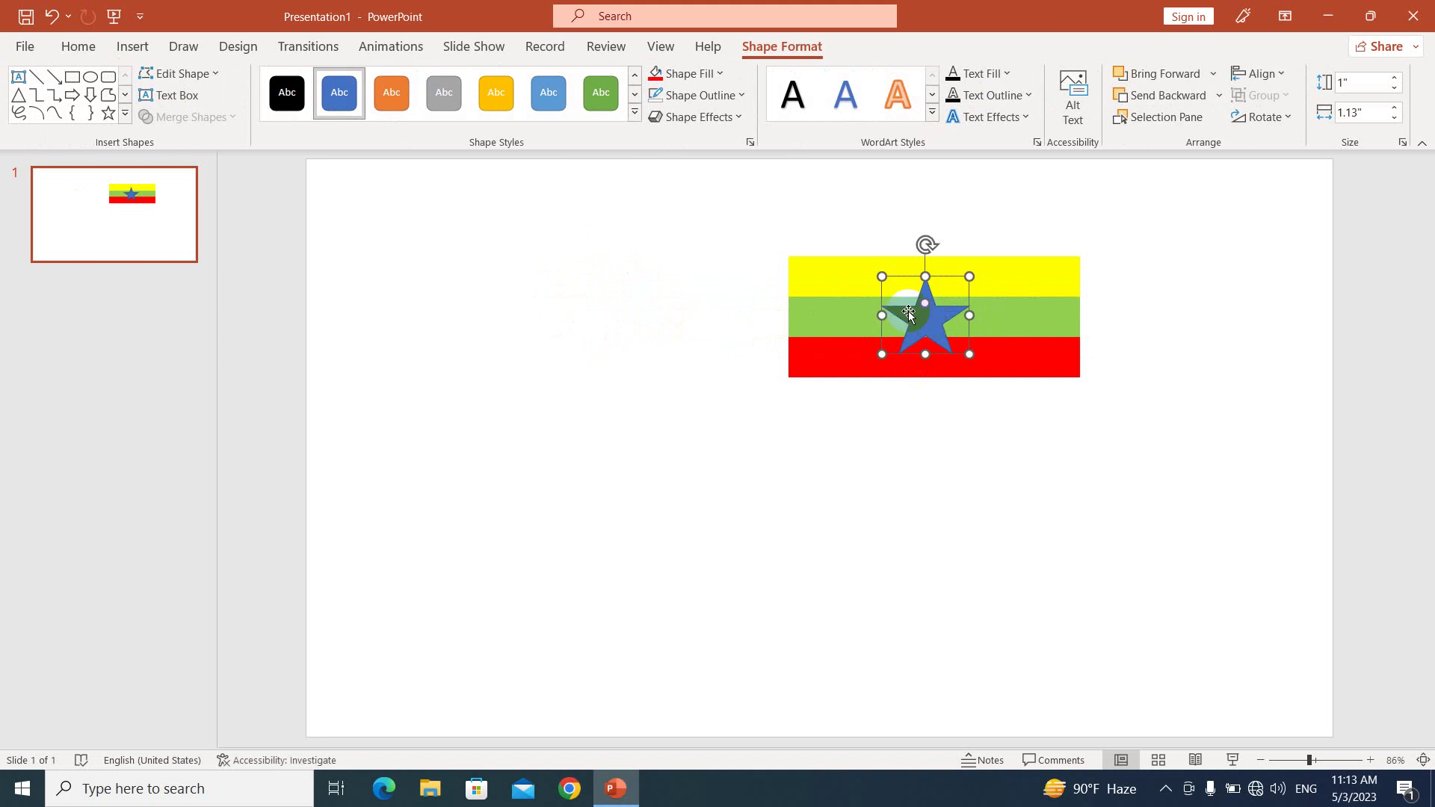
Fill the star white and remove its outline
{"action": "left_click", "coordinate": [709, 78]}
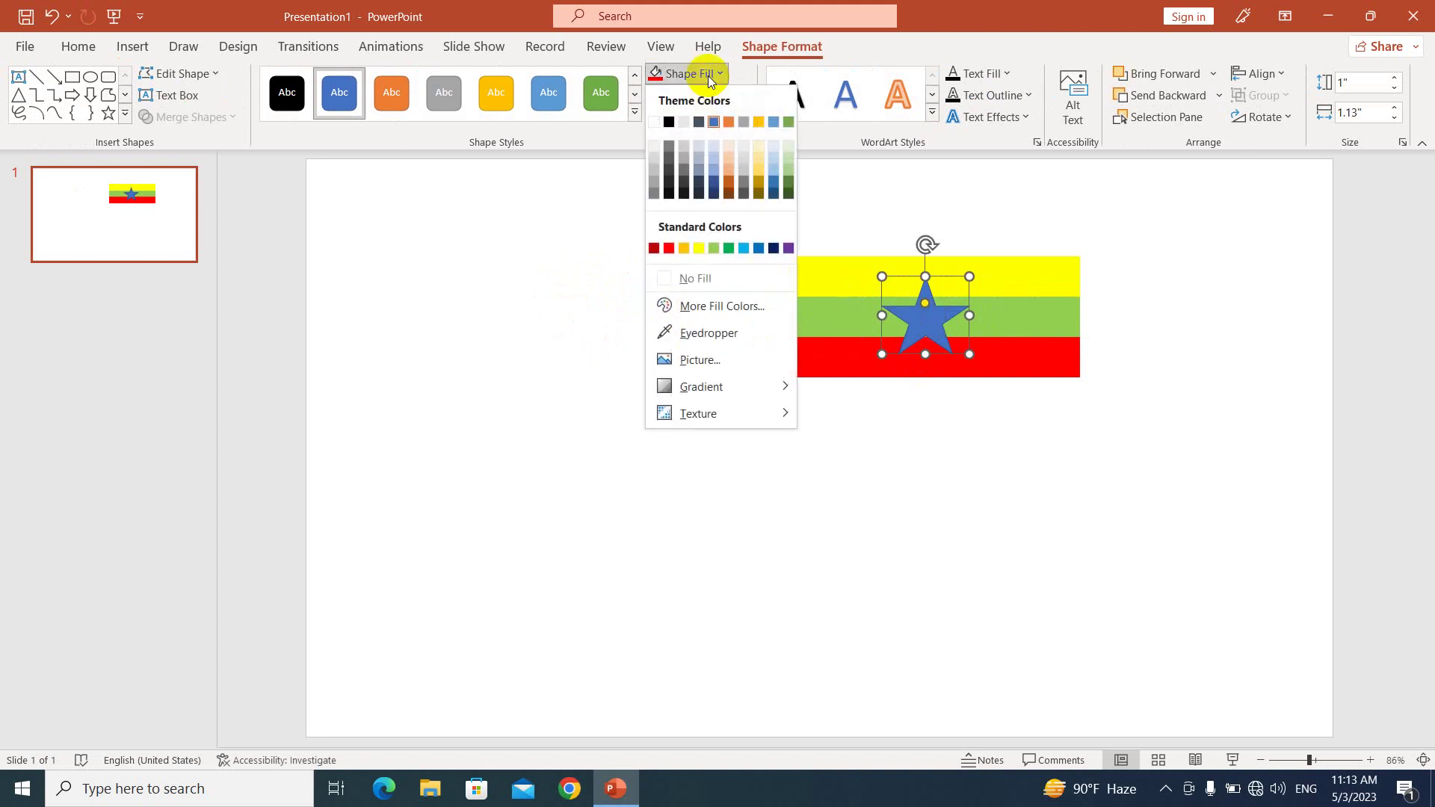
{"action": "left_click", "coordinate": [655, 121]}
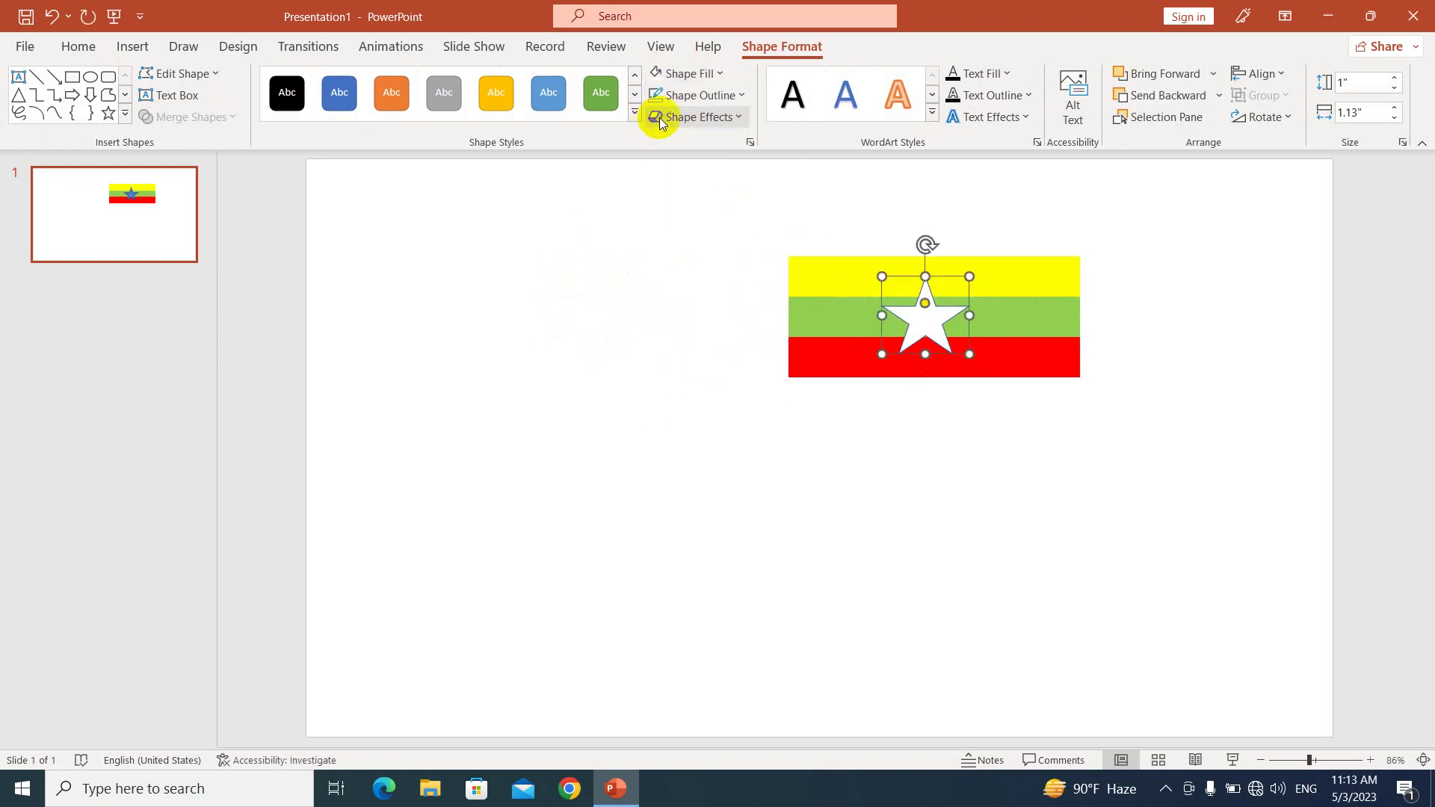
{"action": "left_click", "coordinate": [698, 95]}
{"action": "left_click", "coordinate": [711, 303]}
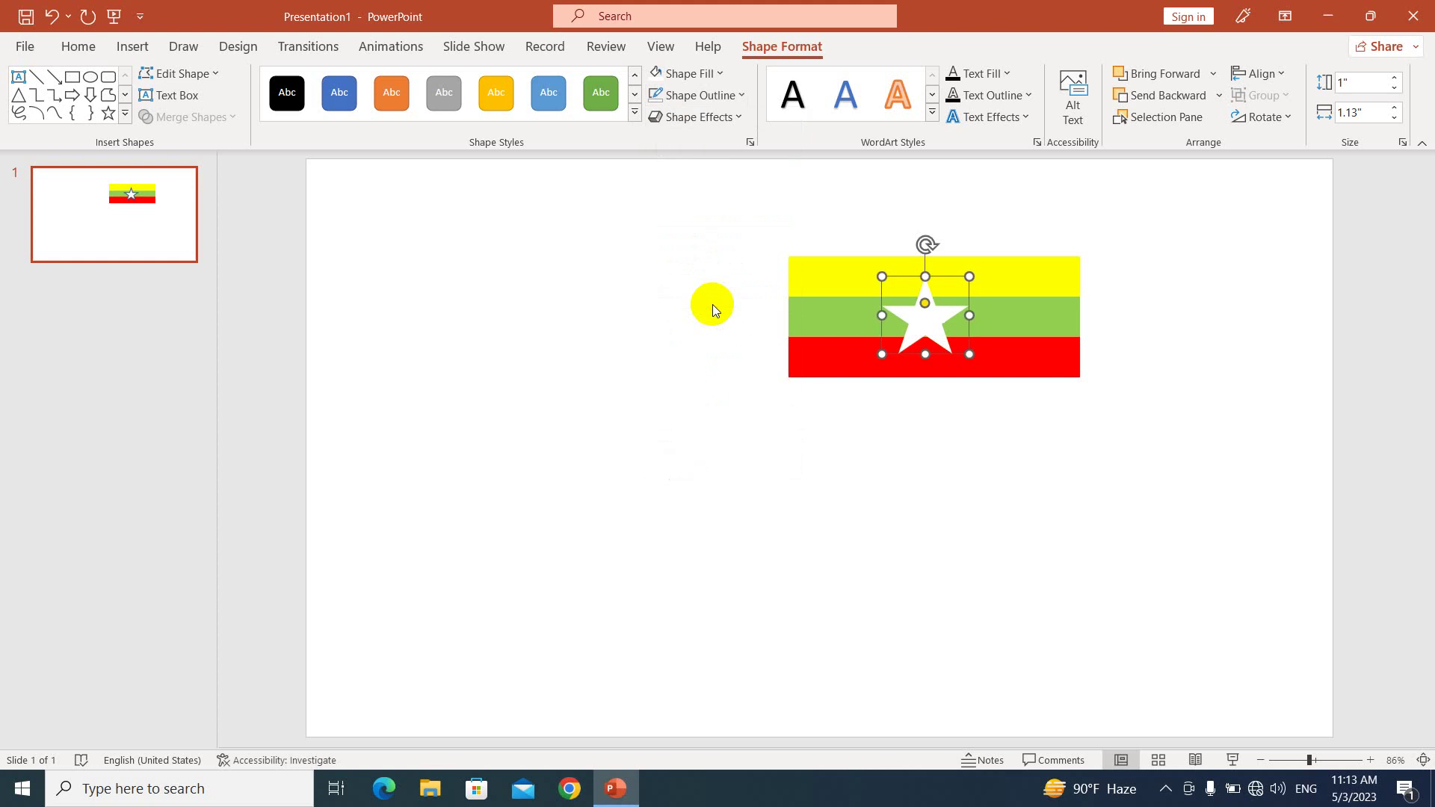
{"action": "left_click", "coordinate": [635, 343]}
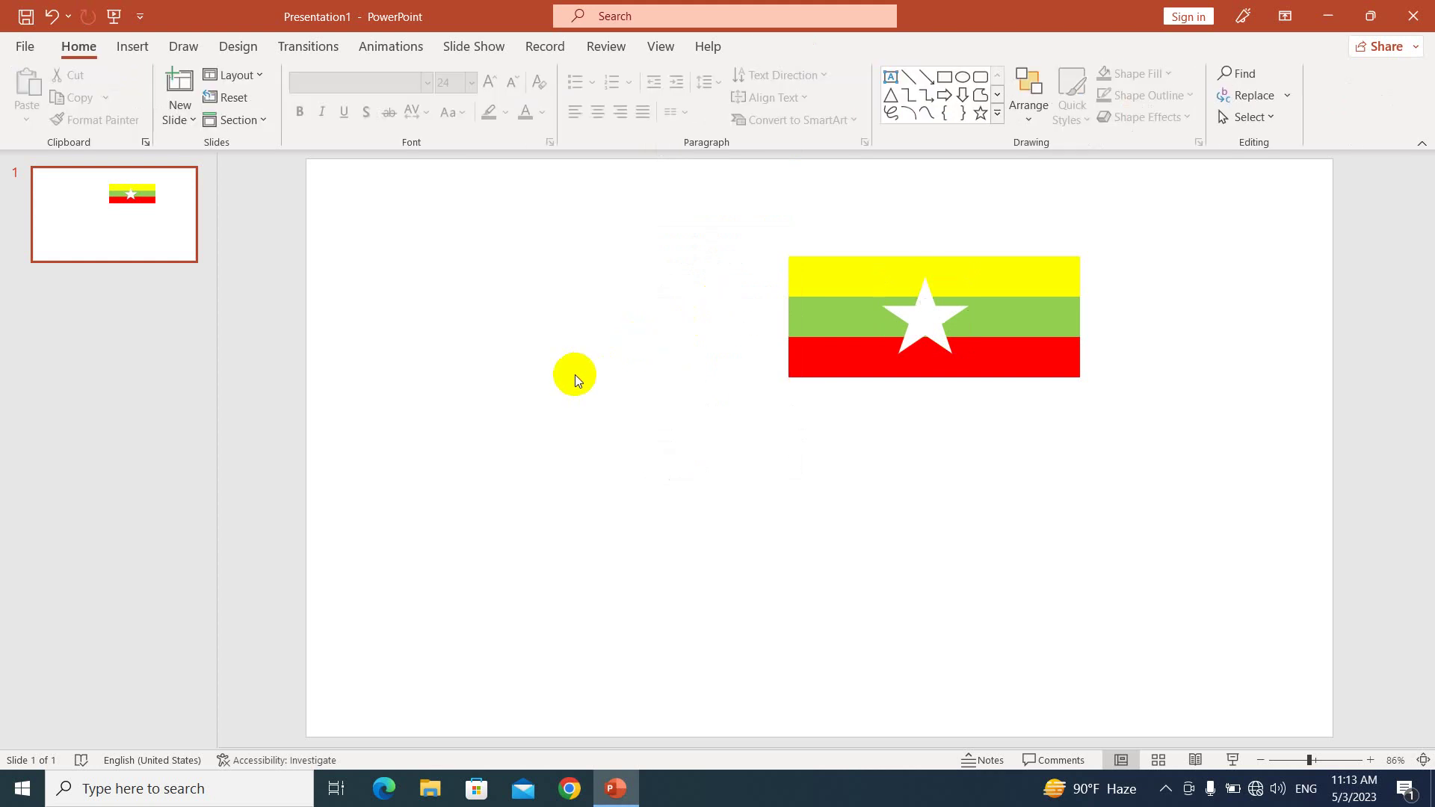
Centre the star on the flag, then select the star together with the yellow band
{"action": "left_click_drag", "start_coordinate": [916, 319], "coordinate": [925, 319]}
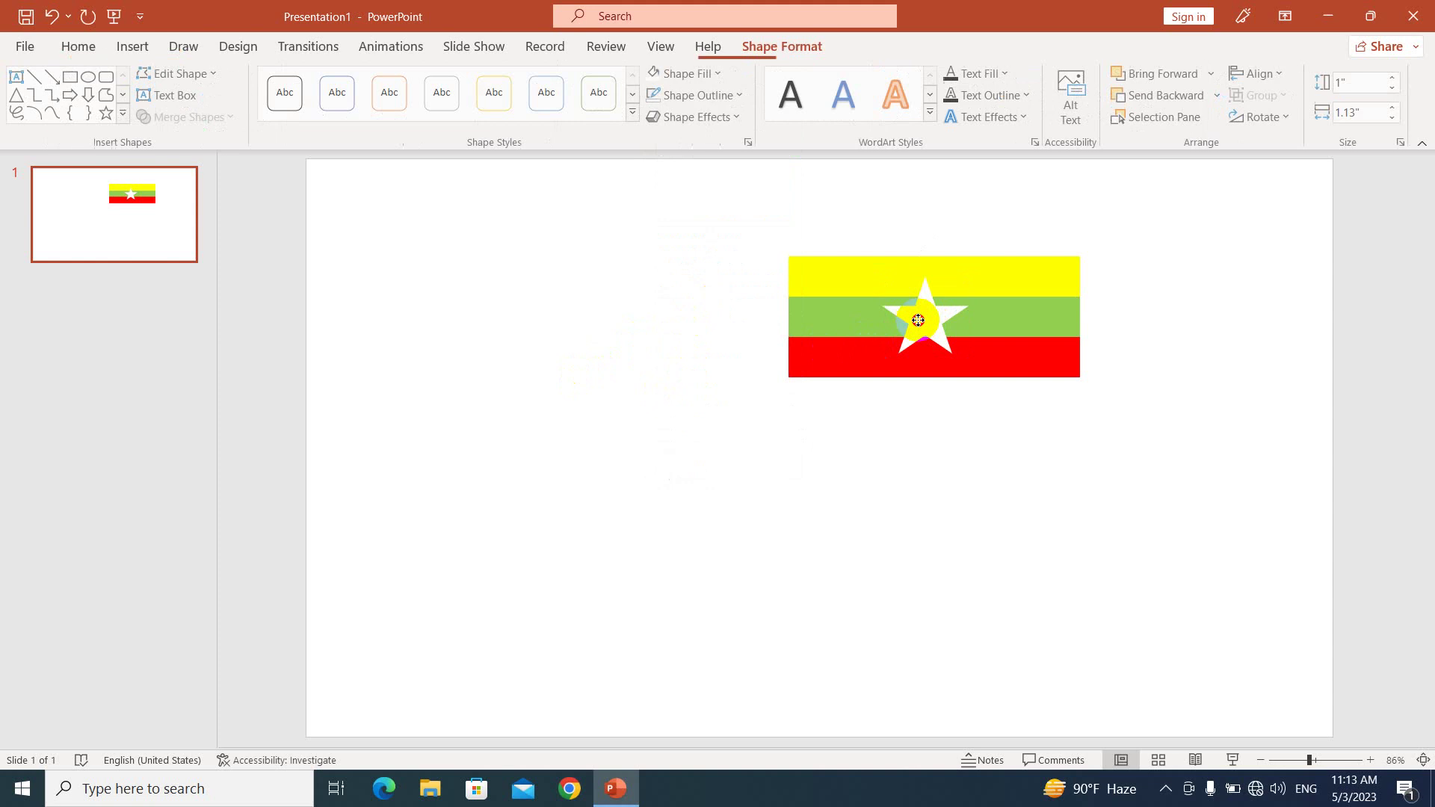
{"action": "left_click", "coordinate": [1121, 329]}
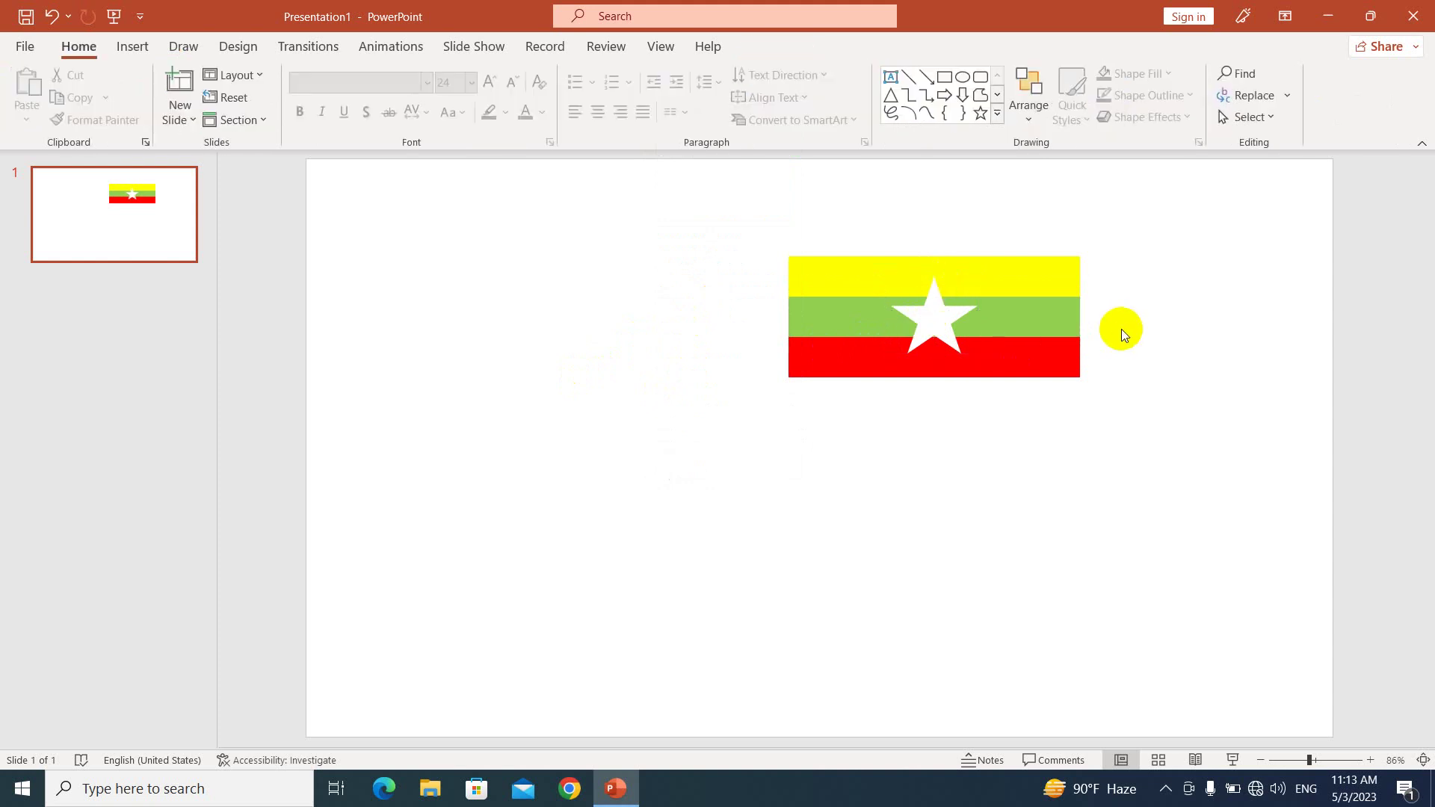
{"action": "left_click", "coordinate": [831, 338]}
{"action": "left_click", "coordinate": [932, 321]}
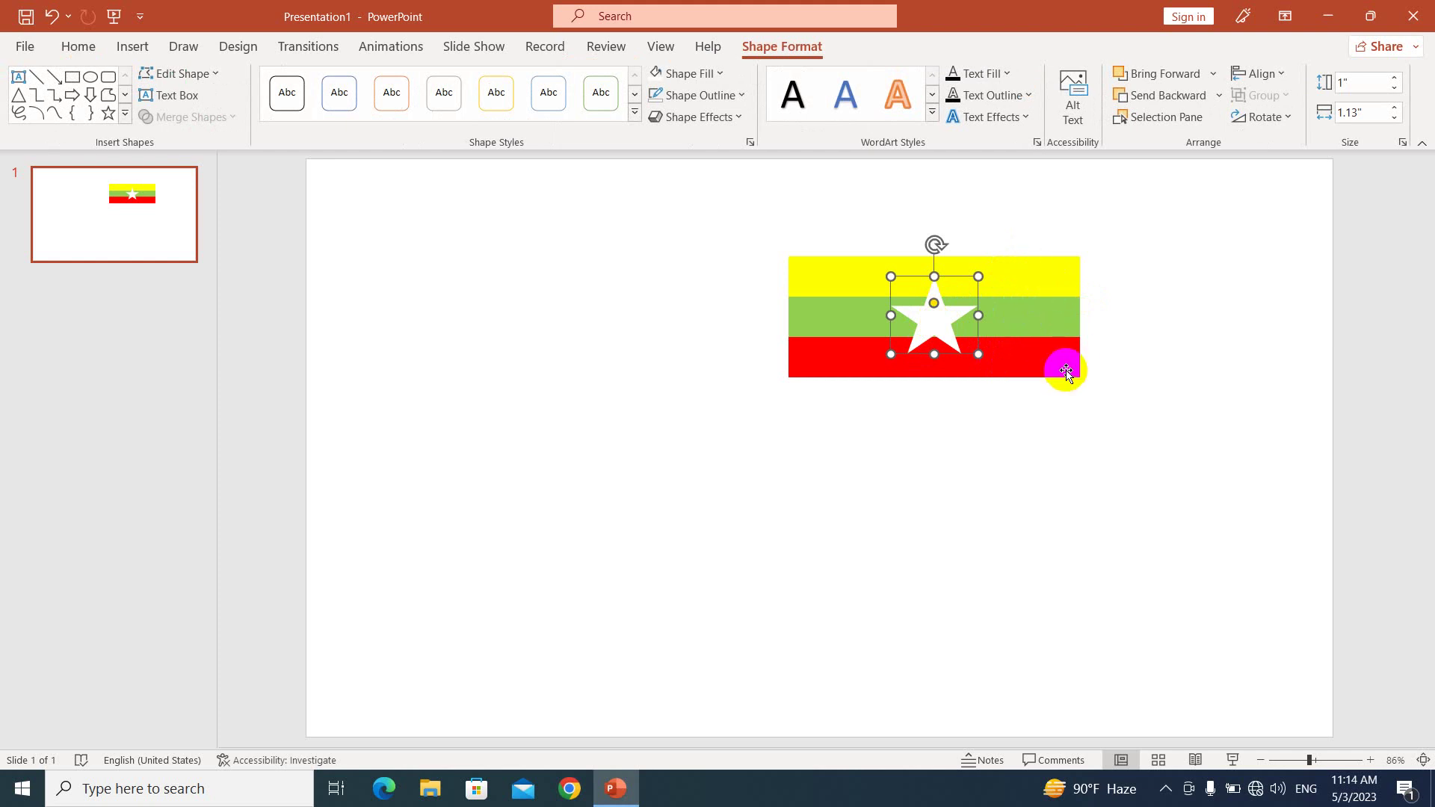
{"action": "left_click", "coordinate": [1056, 283], "text": "shift"}
Group the star with the yellow, green and red bands into one flag and shift it slightly left
{"action": "left_click", "coordinate": [1056, 311], "text": "shift"}
{"action": "left_click", "coordinate": [1051, 356], "text": "shift"}
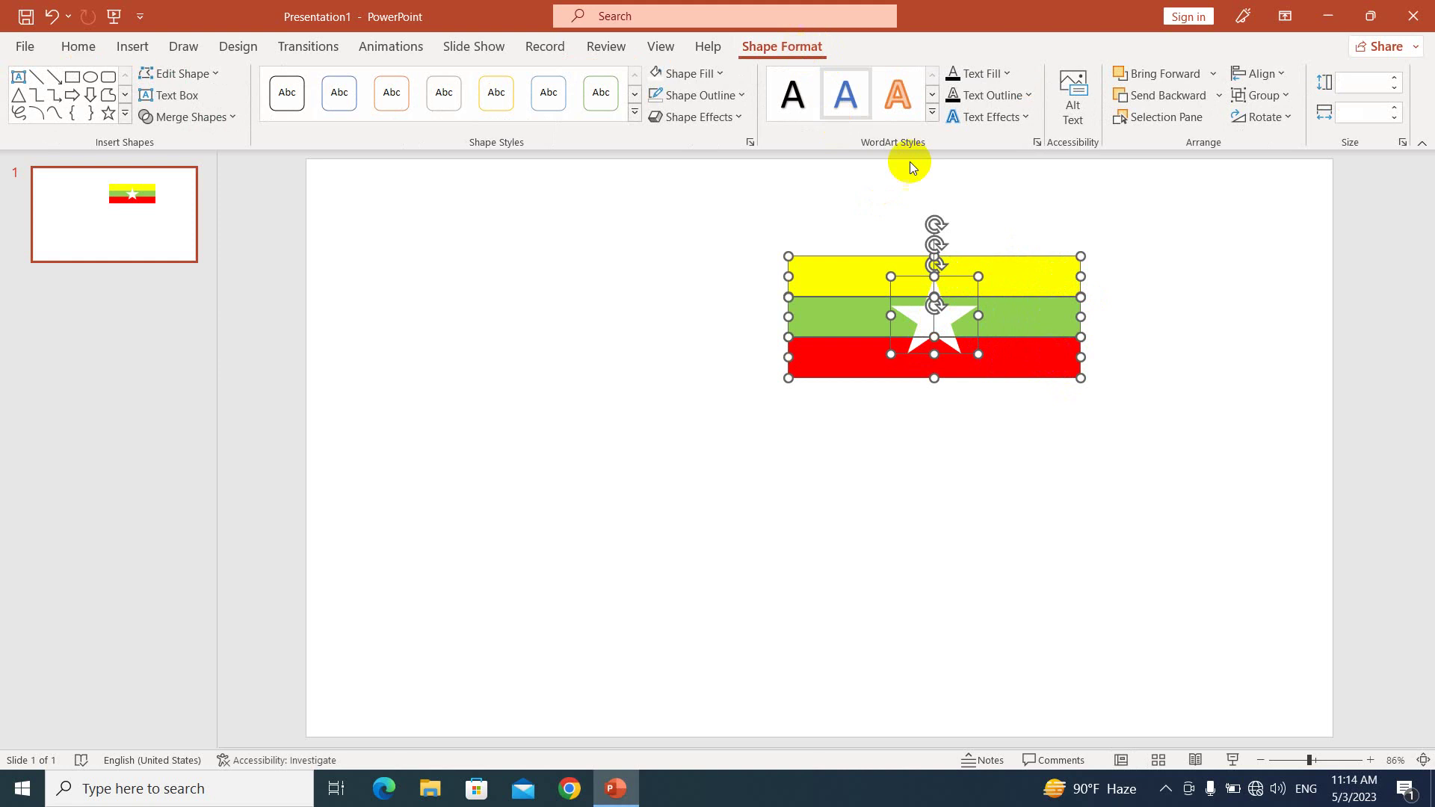
{"action": "left_click", "coordinate": [1286, 99]}
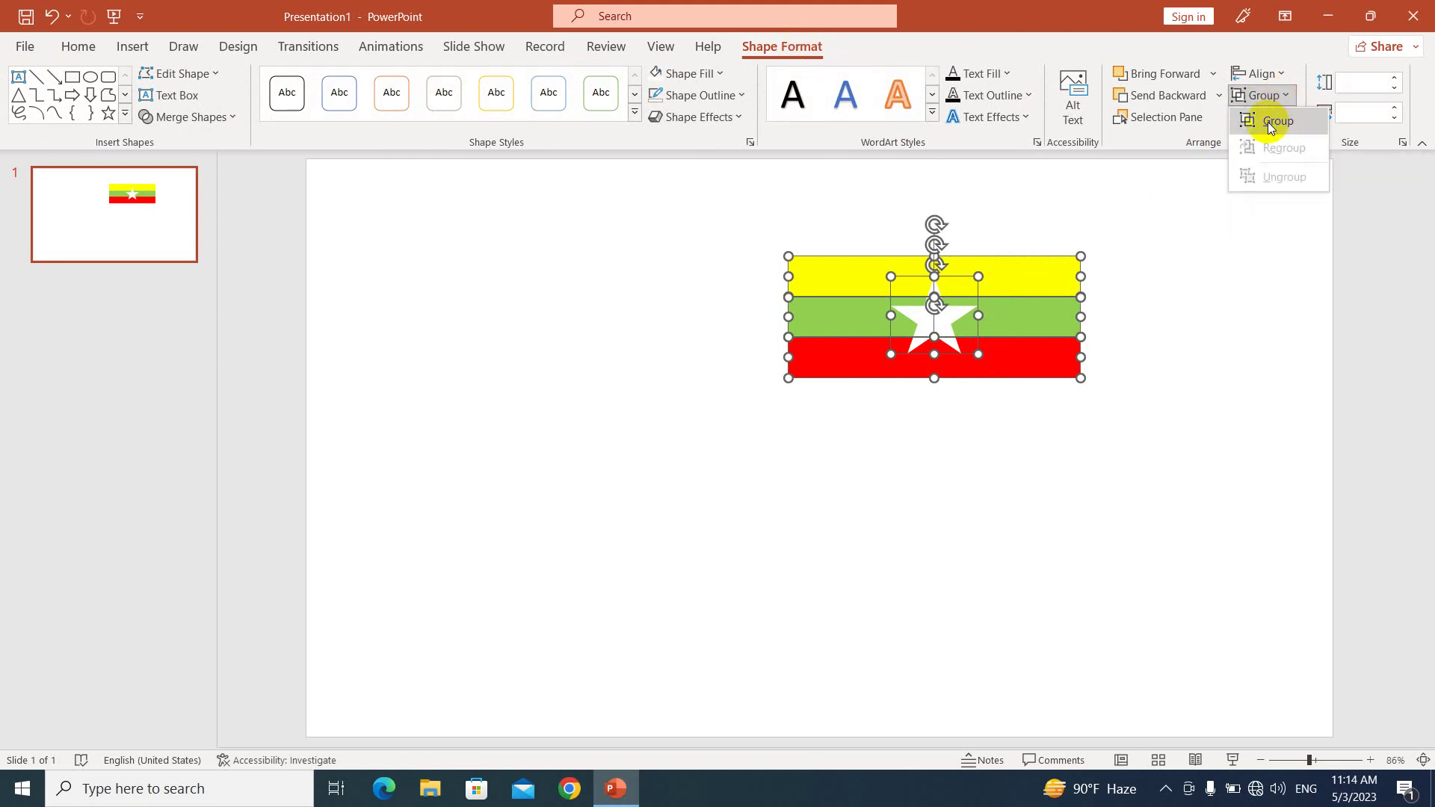
{"action": "left_click", "coordinate": [1270, 124]}
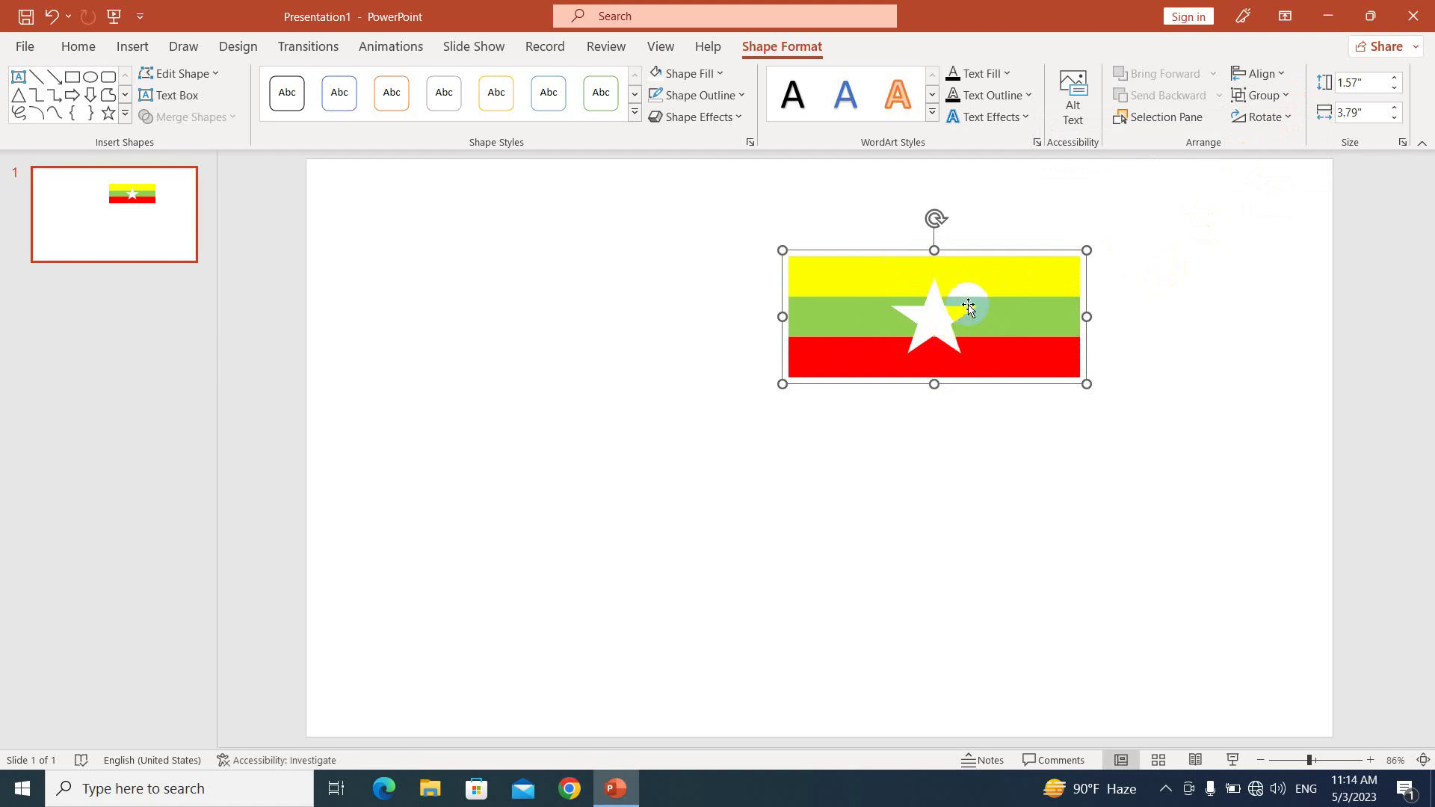
{"action": "left_click_drag", "start_coordinate": [969, 306], "coordinate": [990, 292]}
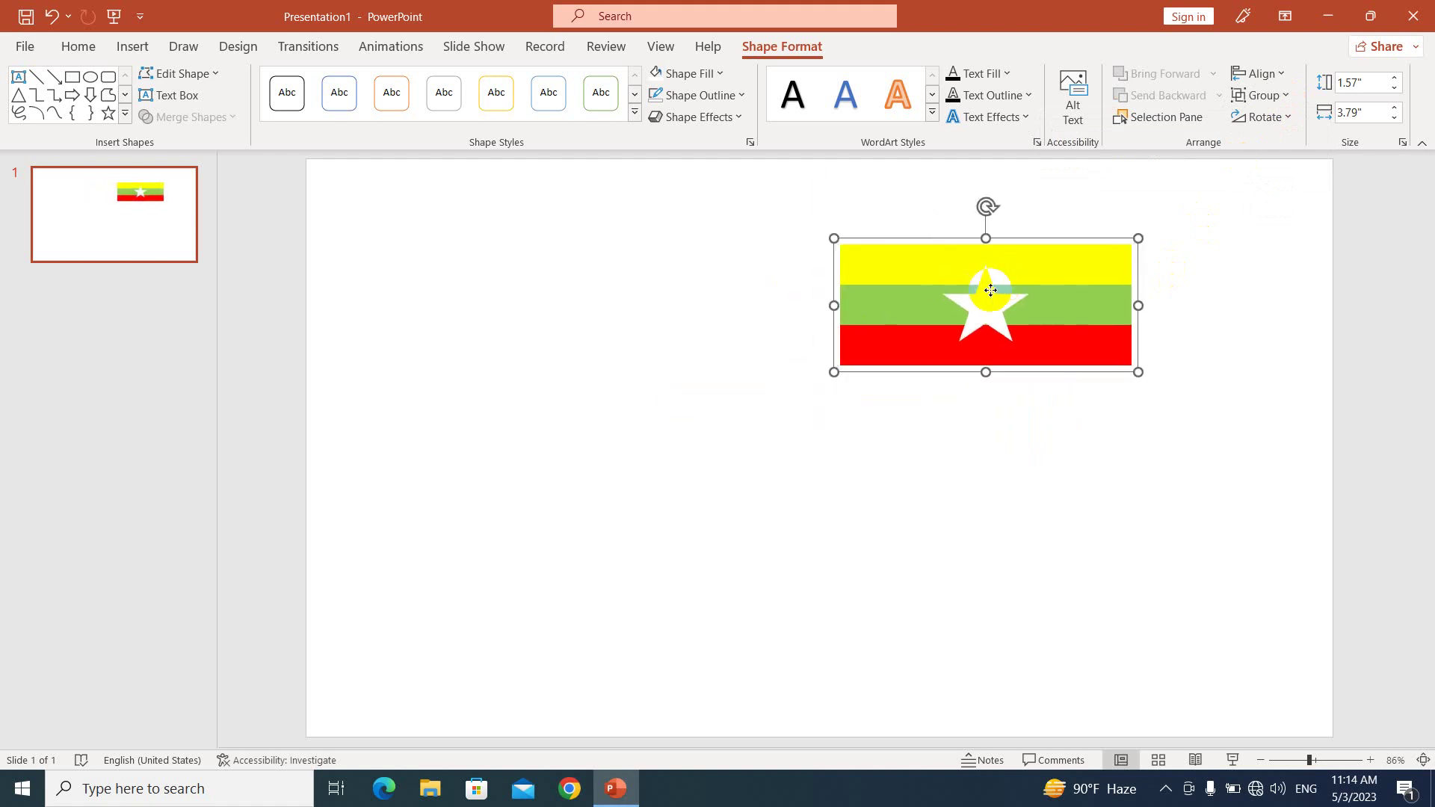
{"action": "left_click_drag", "start_coordinate": [990, 290], "coordinate": [958, 292]}
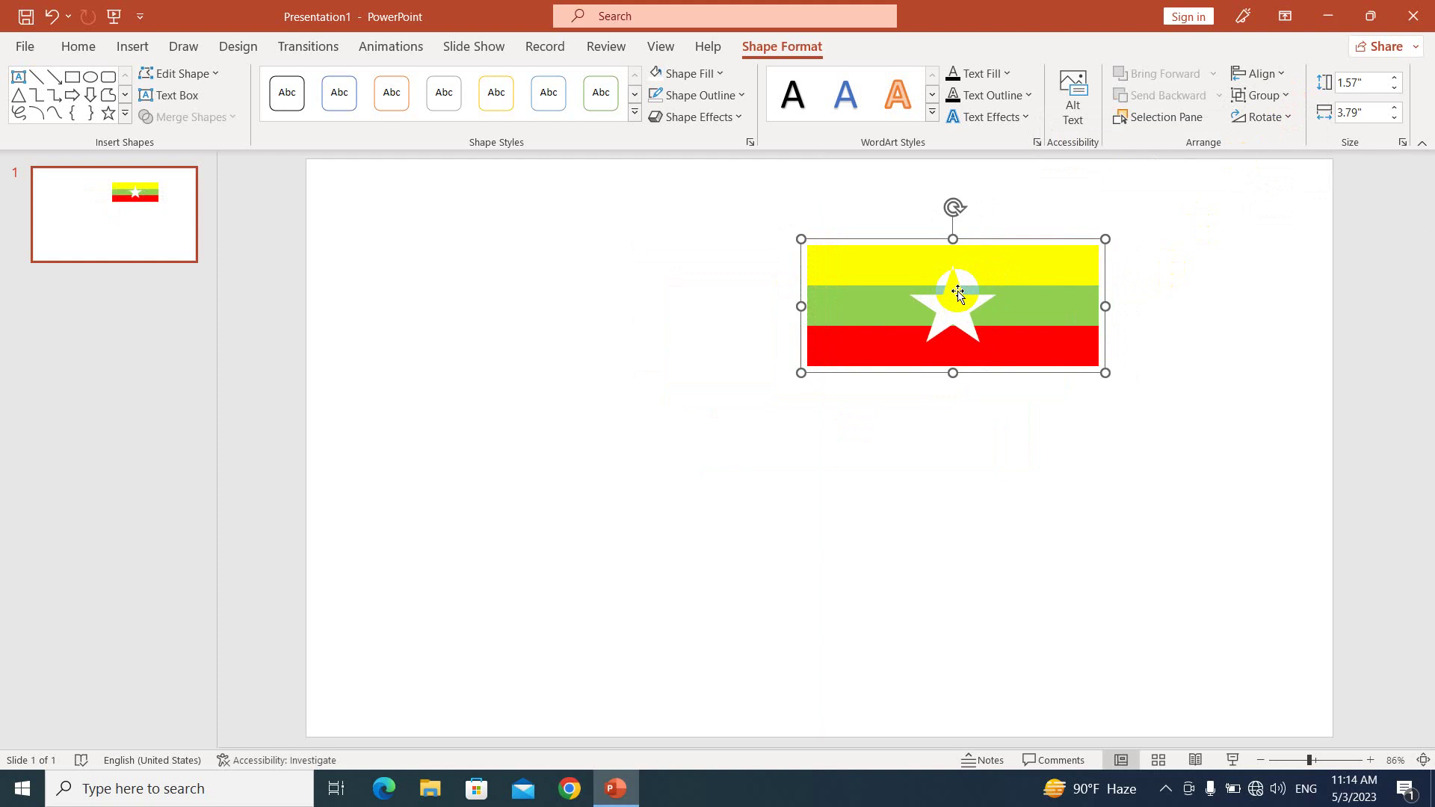
{"action": "left_click", "coordinate": [886, 449]}
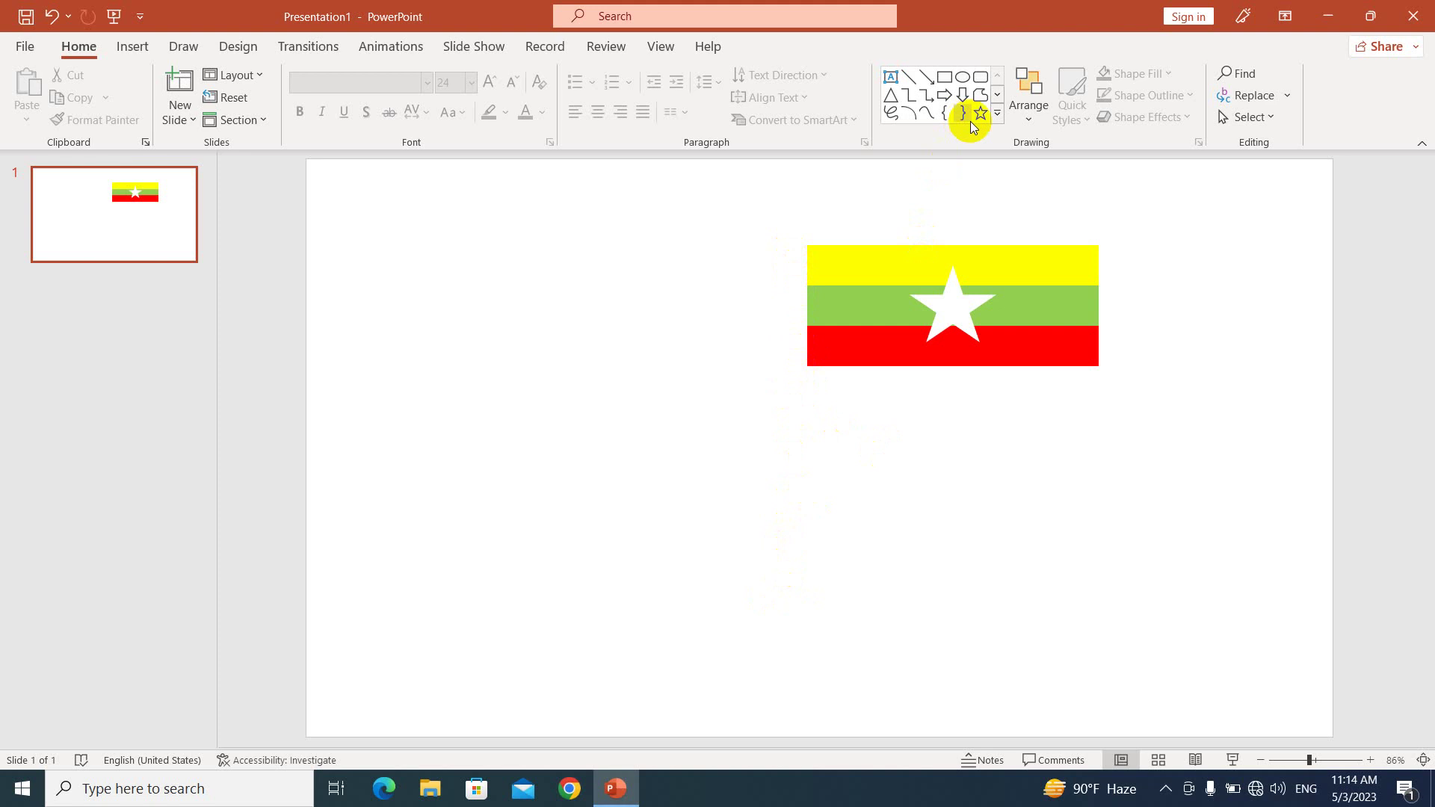
Draw a tall thin rectangle pole against the flag's left edge, extending well below it
{"action": "left_click", "coordinate": [134, 45]}
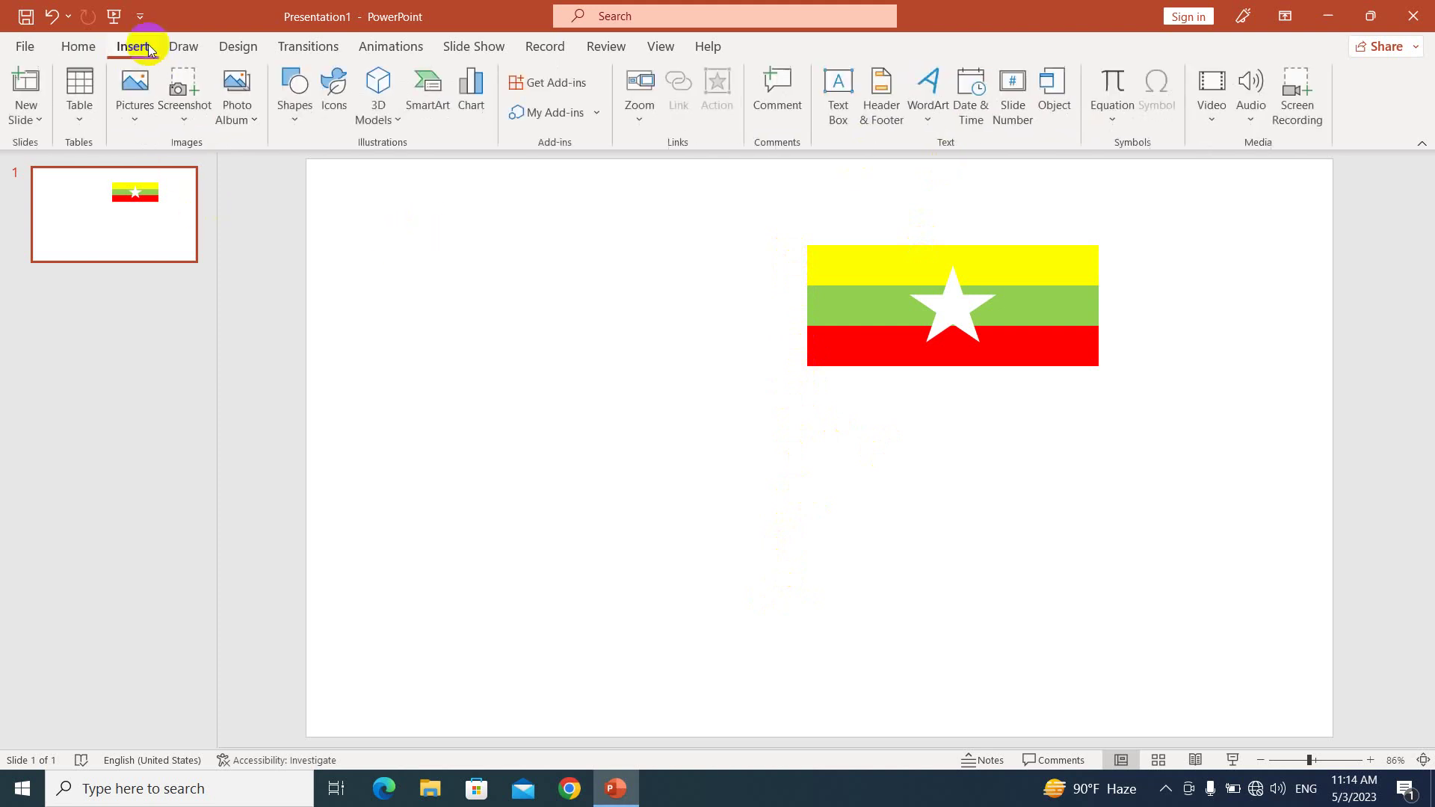
{"action": "left_click", "coordinate": [297, 92]}
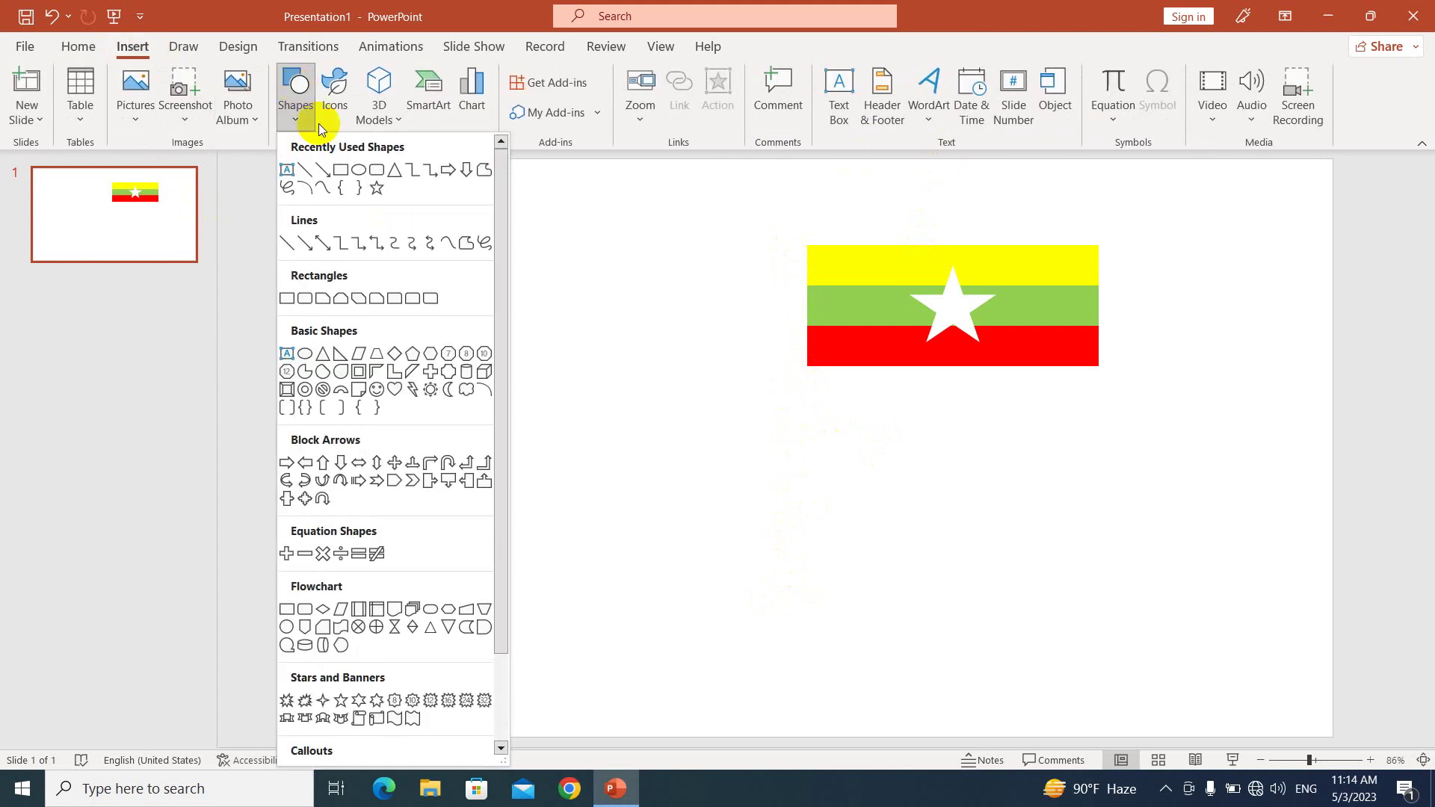
{"action": "left_click", "coordinate": [341, 170]}
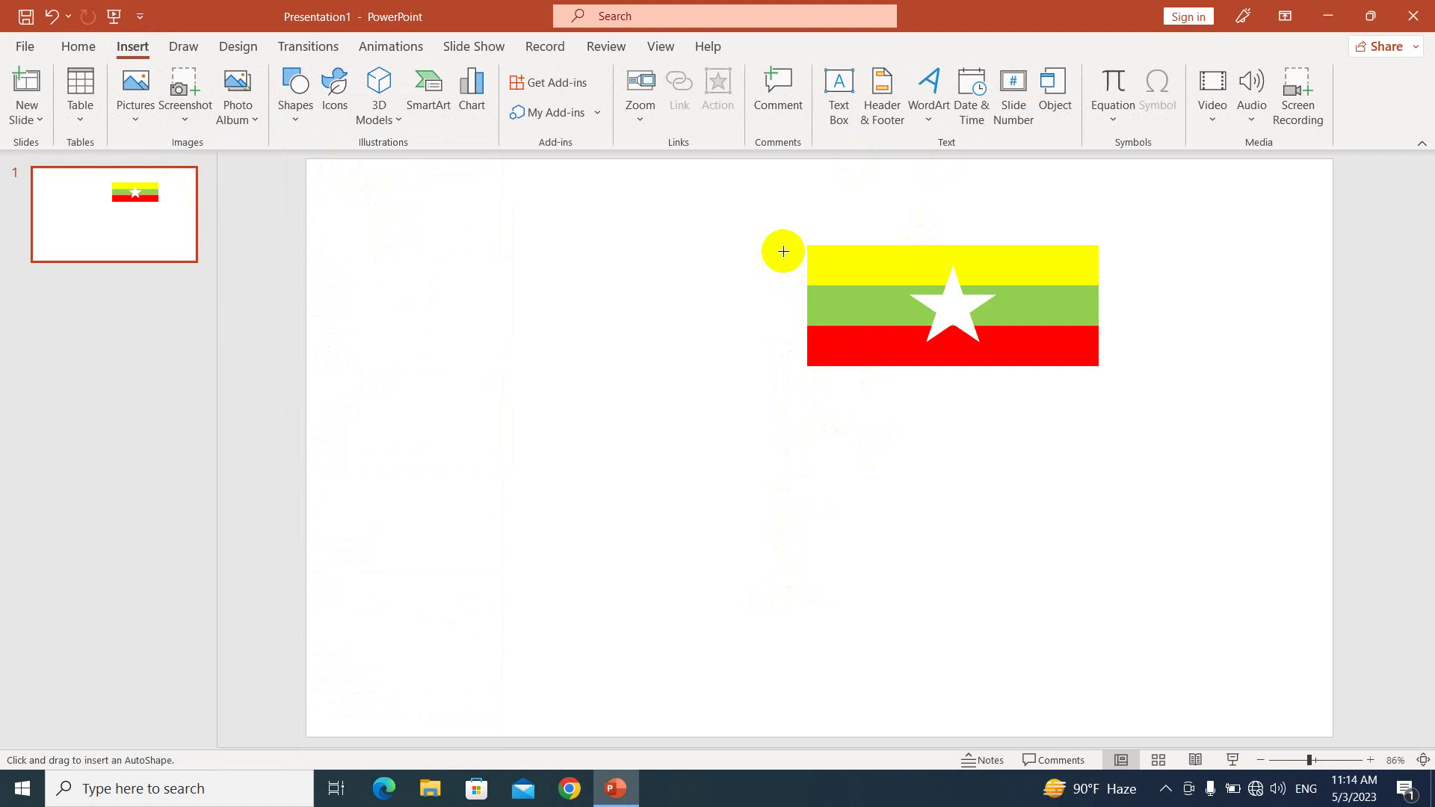
{"action": "left_click_drag", "start_coordinate": [785, 246], "coordinate": [793, 593]}
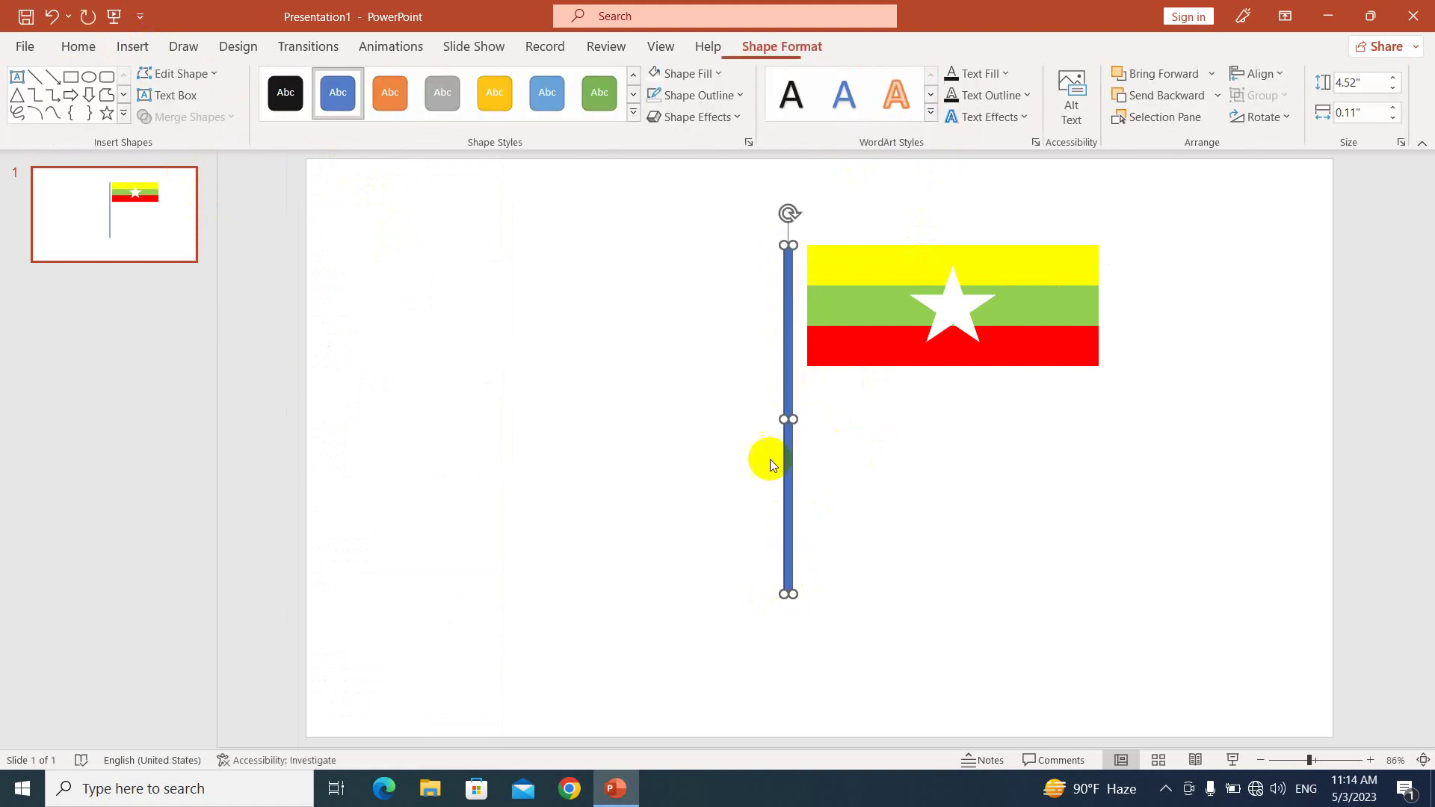
{"action": "left_click_drag", "start_coordinate": [787, 385], "coordinate": [800, 384]}
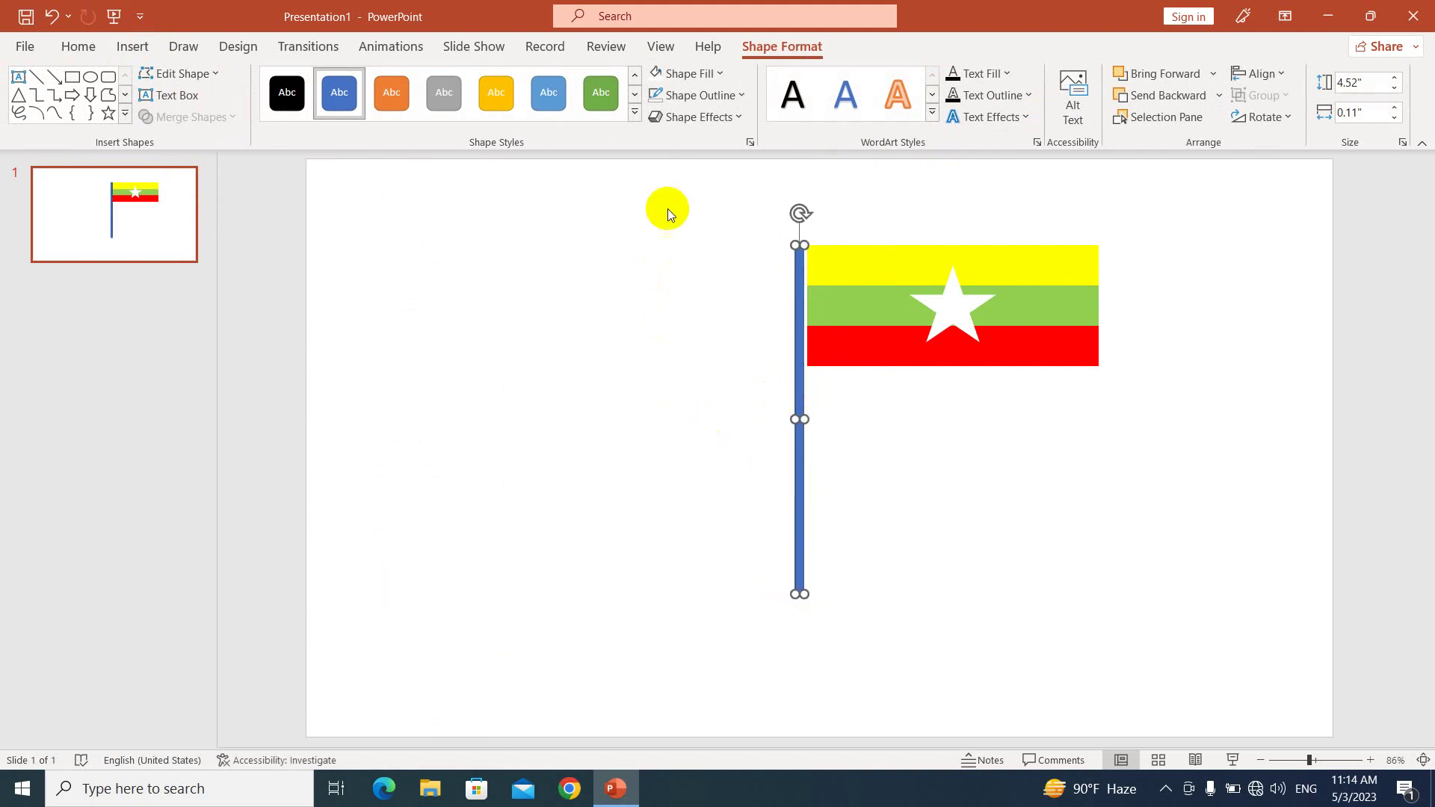
Fill the pole orange and remove its outline
{"action": "left_click", "coordinate": [709, 74]}
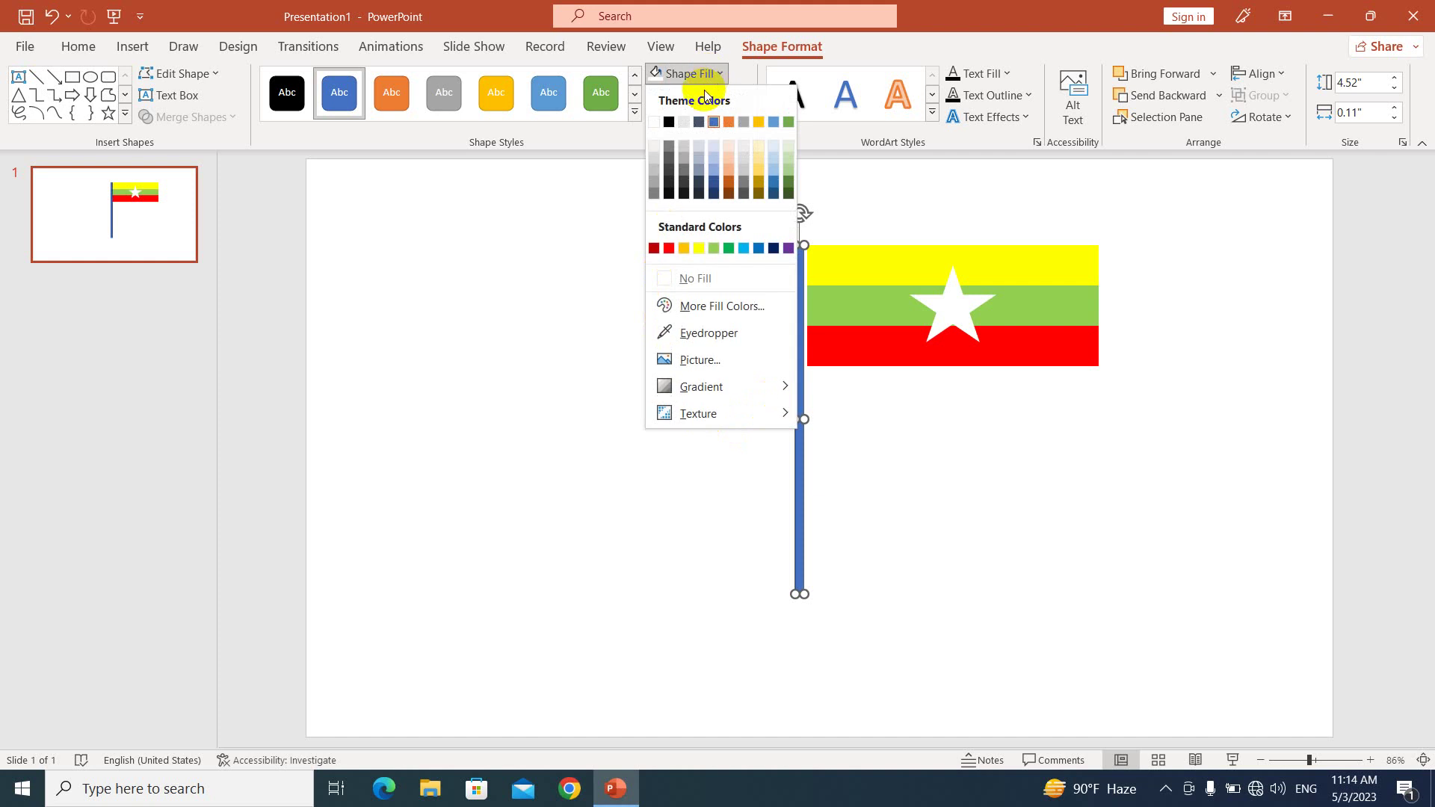
{"action": "left_click", "coordinate": [683, 249]}
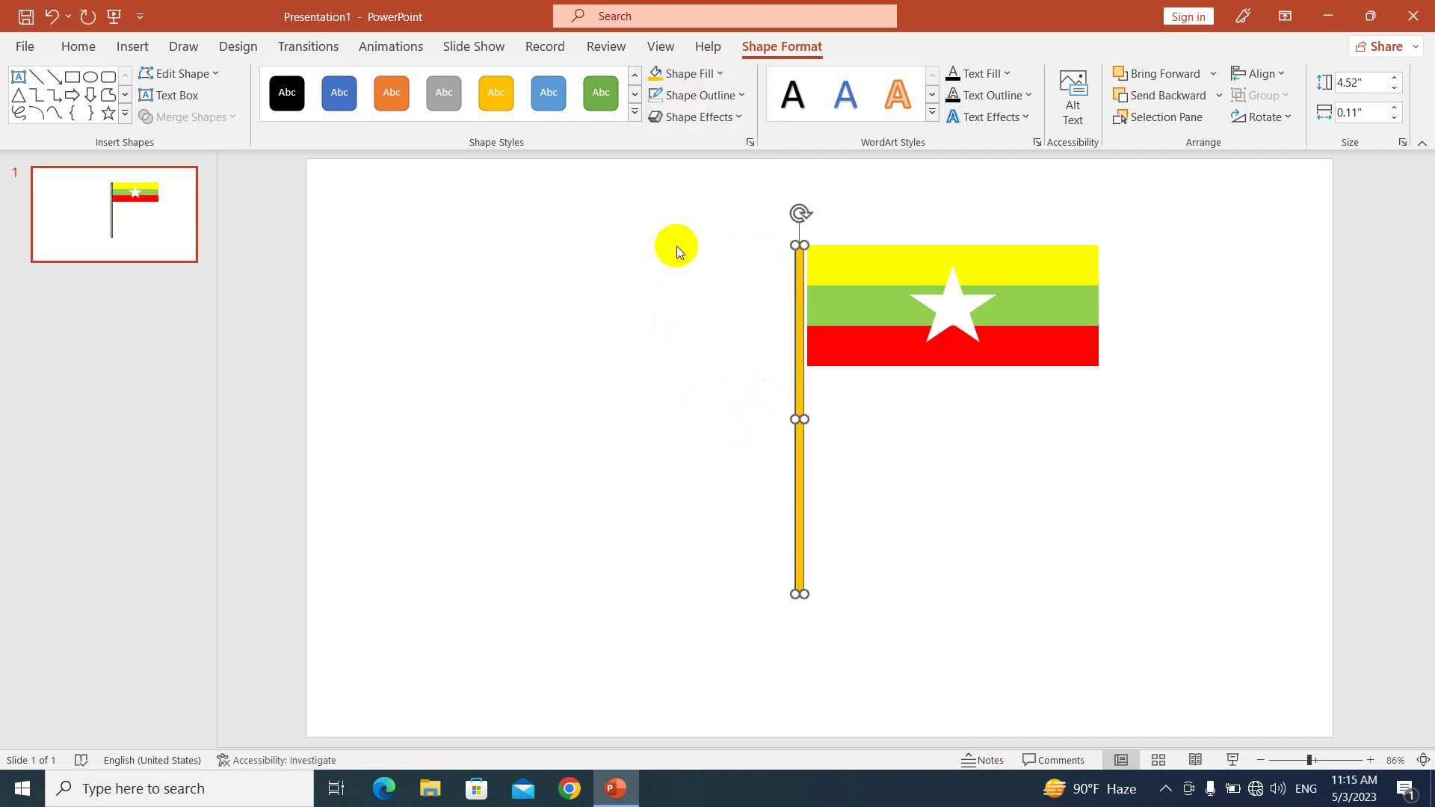
{"action": "left_click", "coordinate": [700, 95]}
{"action": "left_click", "coordinate": [707, 299]}
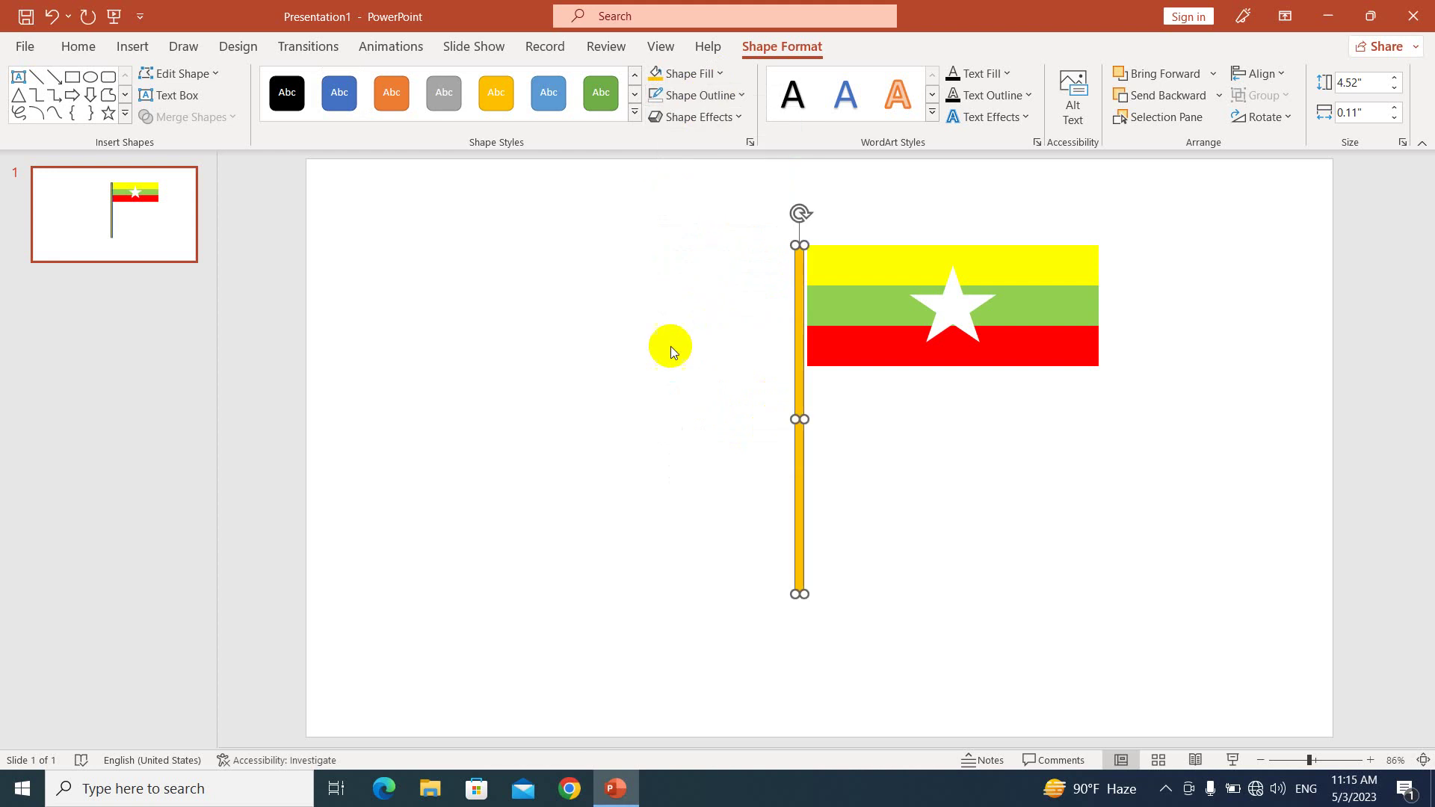
{"action": "left_click", "coordinate": [616, 400]}
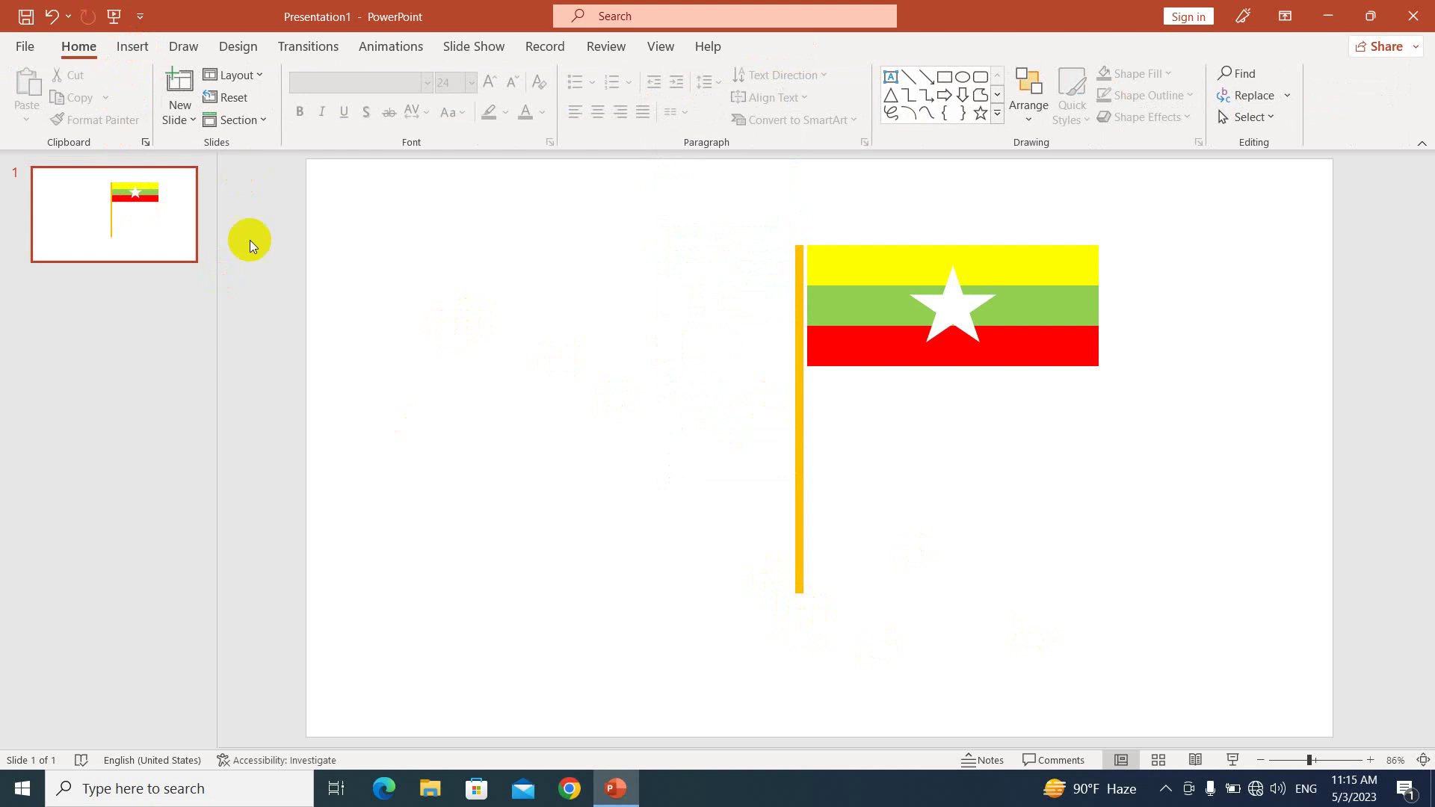
Draw a small 0.4" by 0.4" top-corners-snipped rectangle at the pole's foot
{"action": "left_click", "coordinate": [134, 45]}
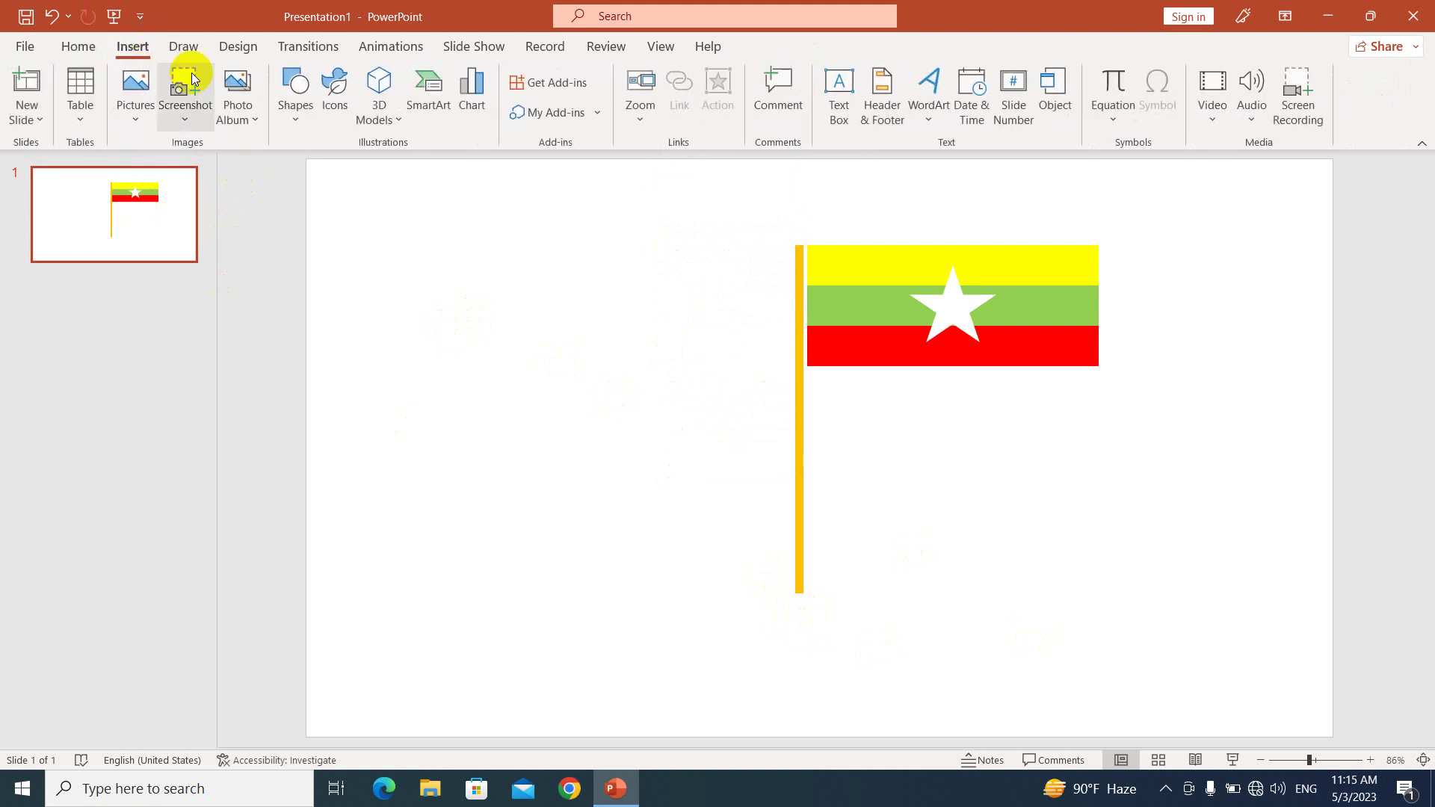
{"action": "left_click", "coordinate": [293, 119]}
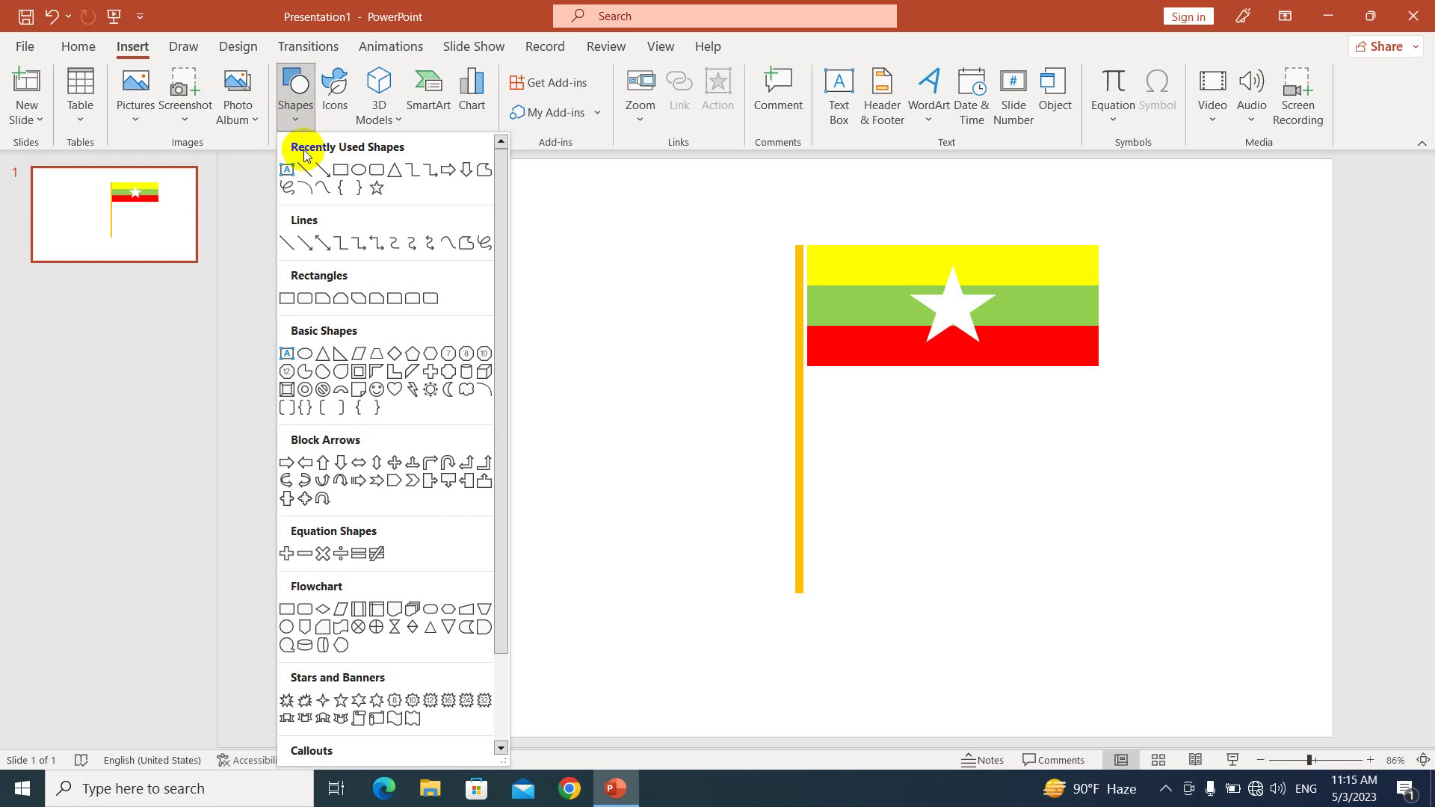
{"action": "left_click", "coordinate": [342, 308]}
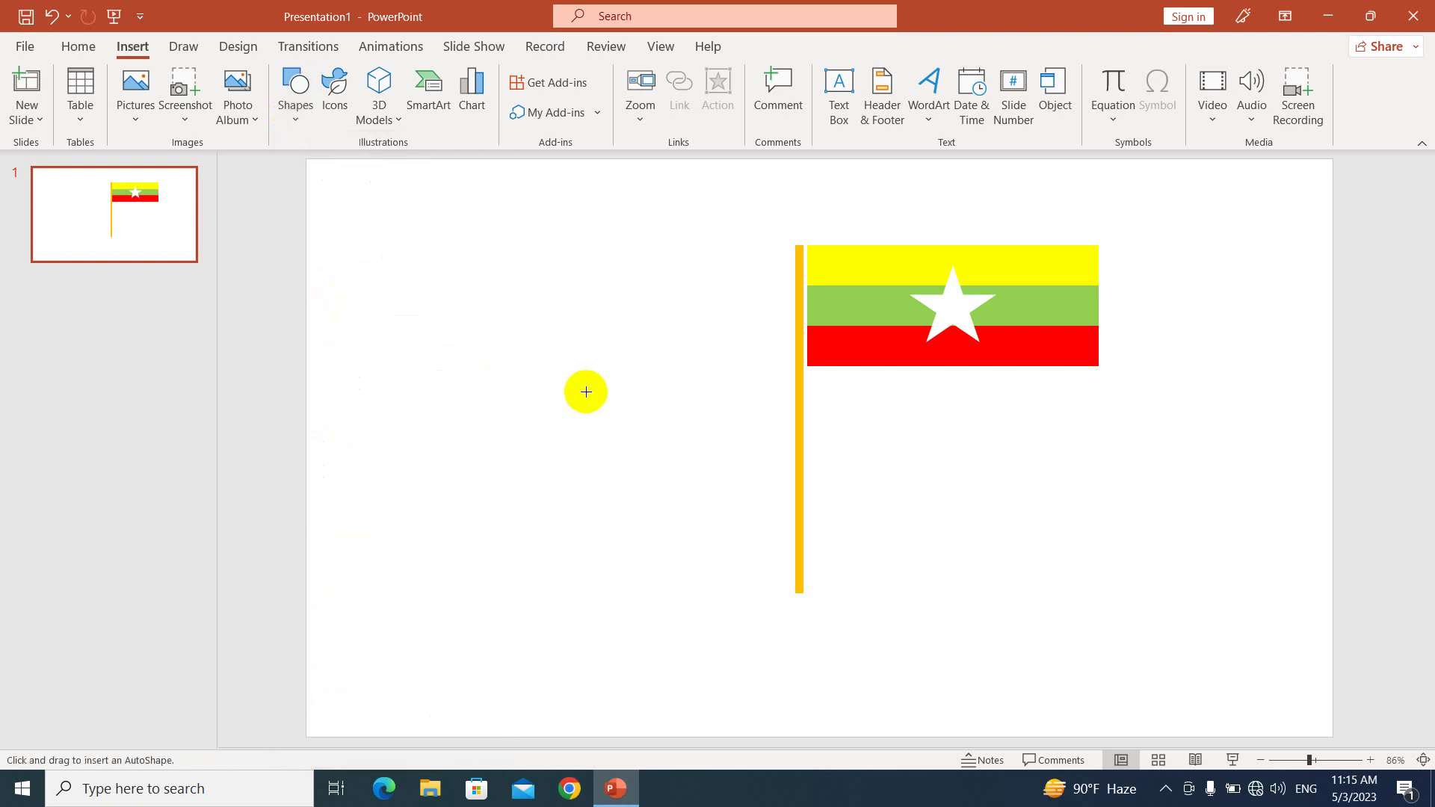
{"action": "left_click_drag", "start_coordinate": [578, 381], "coordinate": [803, 609]}
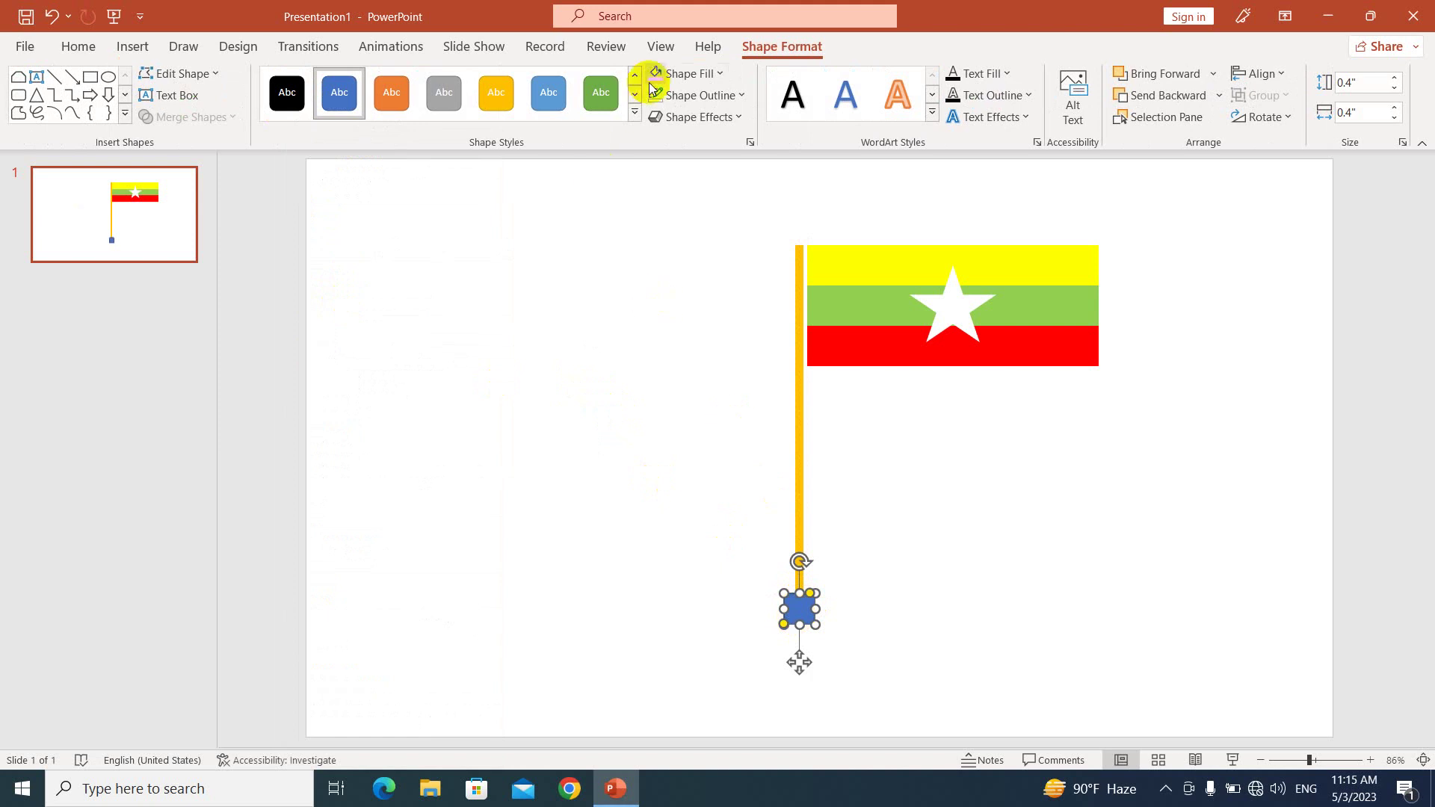
Fill the snipped shape light green and remove its outline
{"action": "left_click", "coordinate": [688, 74]}
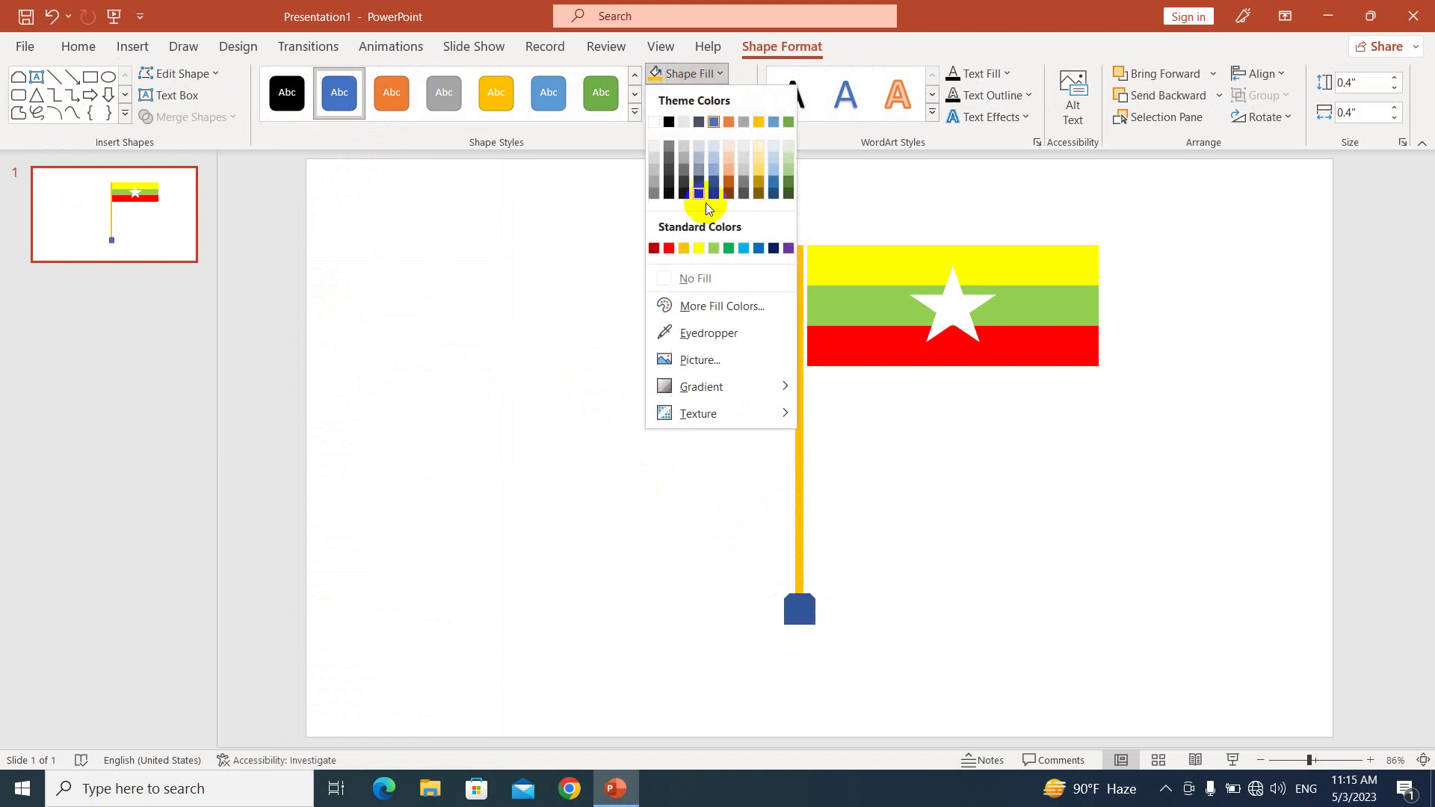
{"action": "left_click", "coordinate": [714, 249]}
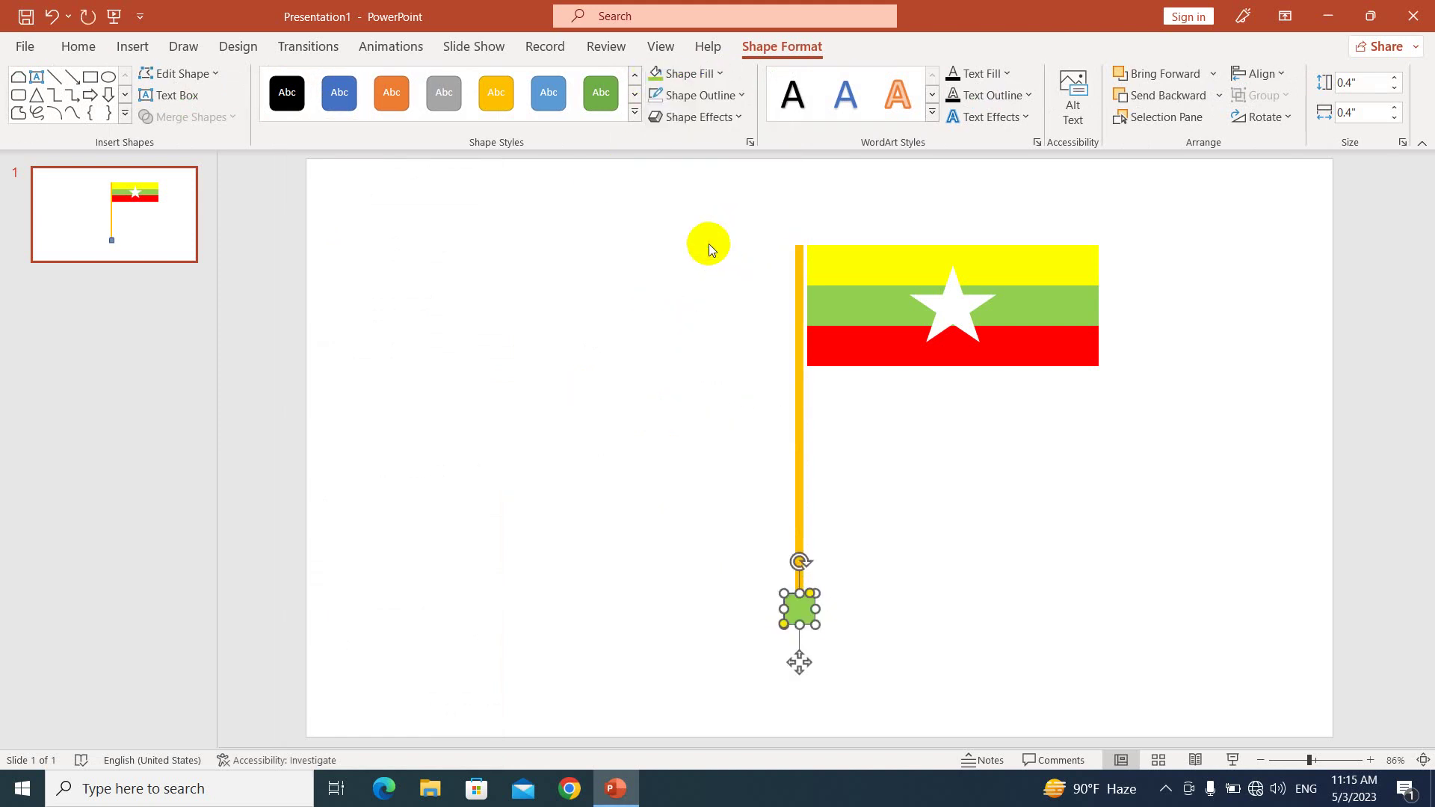
{"action": "left_click", "coordinate": [699, 95]}
{"action": "left_click", "coordinate": [704, 307]}
{"action": "left_click", "coordinate": [90, 76]}
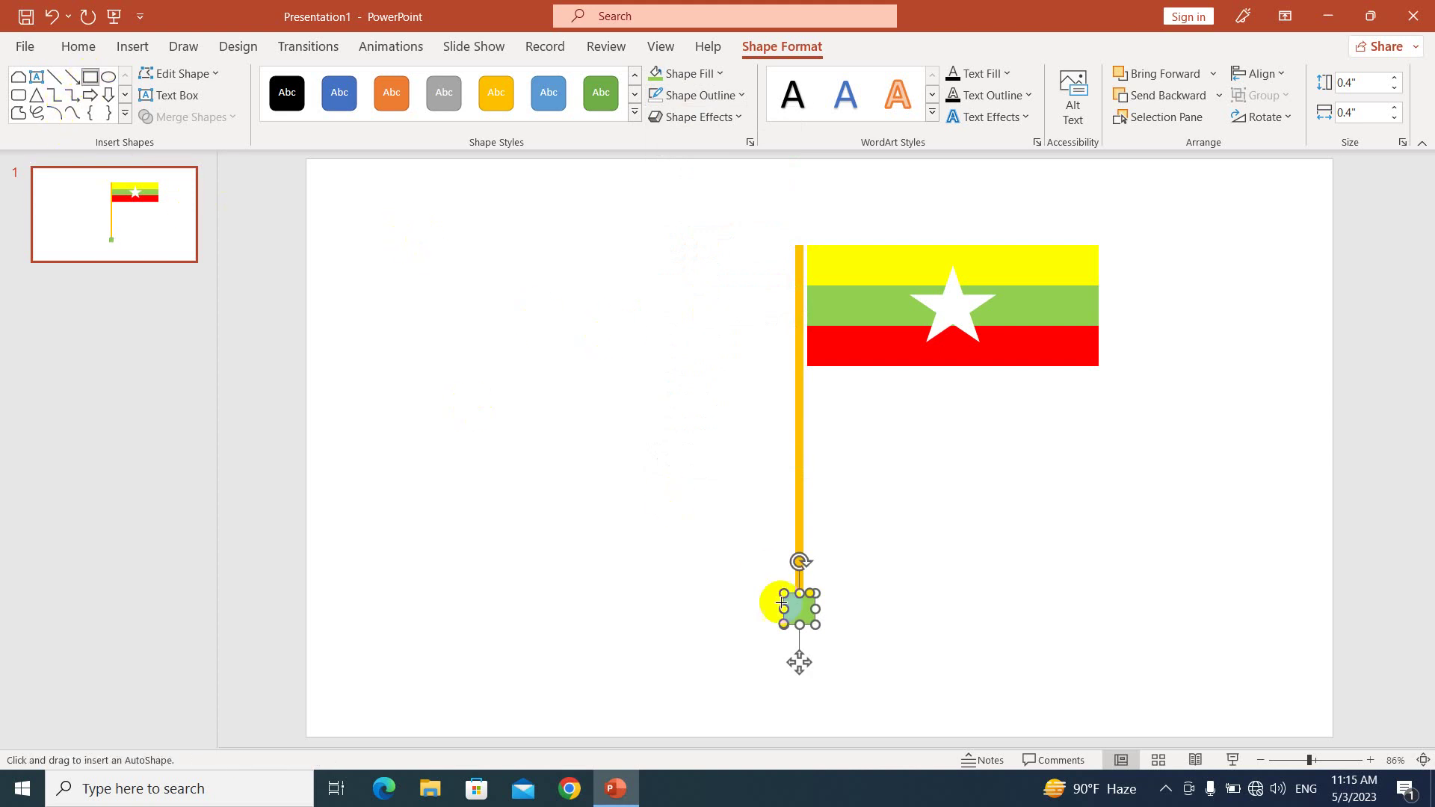
Draw a 0.33" by 0.93" rectangle under the green piece, filled red with no outline
{"action": "mouse_move", "coordinate": [748, 634]}
{"action": "left_mouse_down"}
{"action": "mouse_move", "coordinate": [821, 660]}
{"action": "mouse_move", "coordinate": [813, 635]}
{"action": "left_mouse_up"}
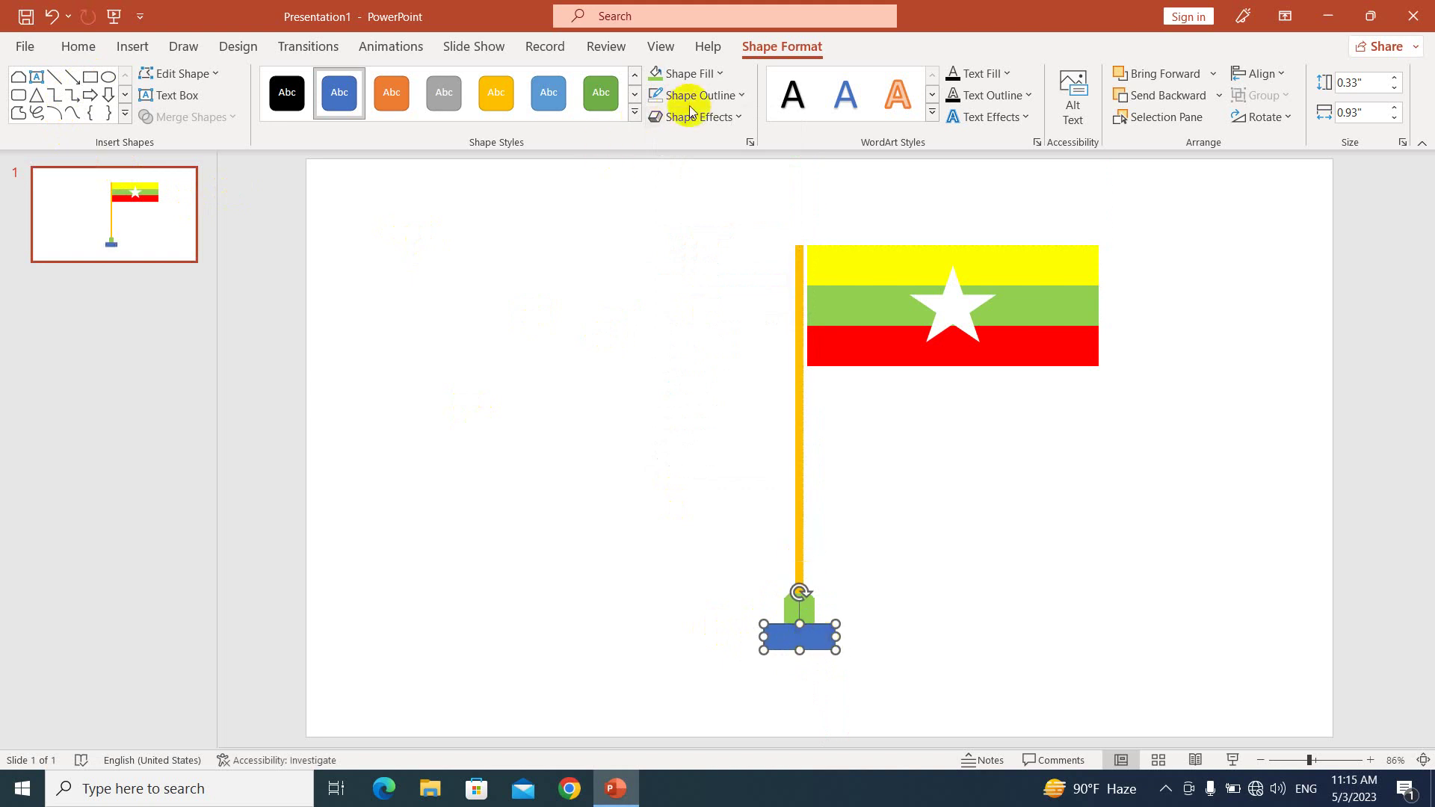
{"action": "left_click", "coordinate": [707, 75]}
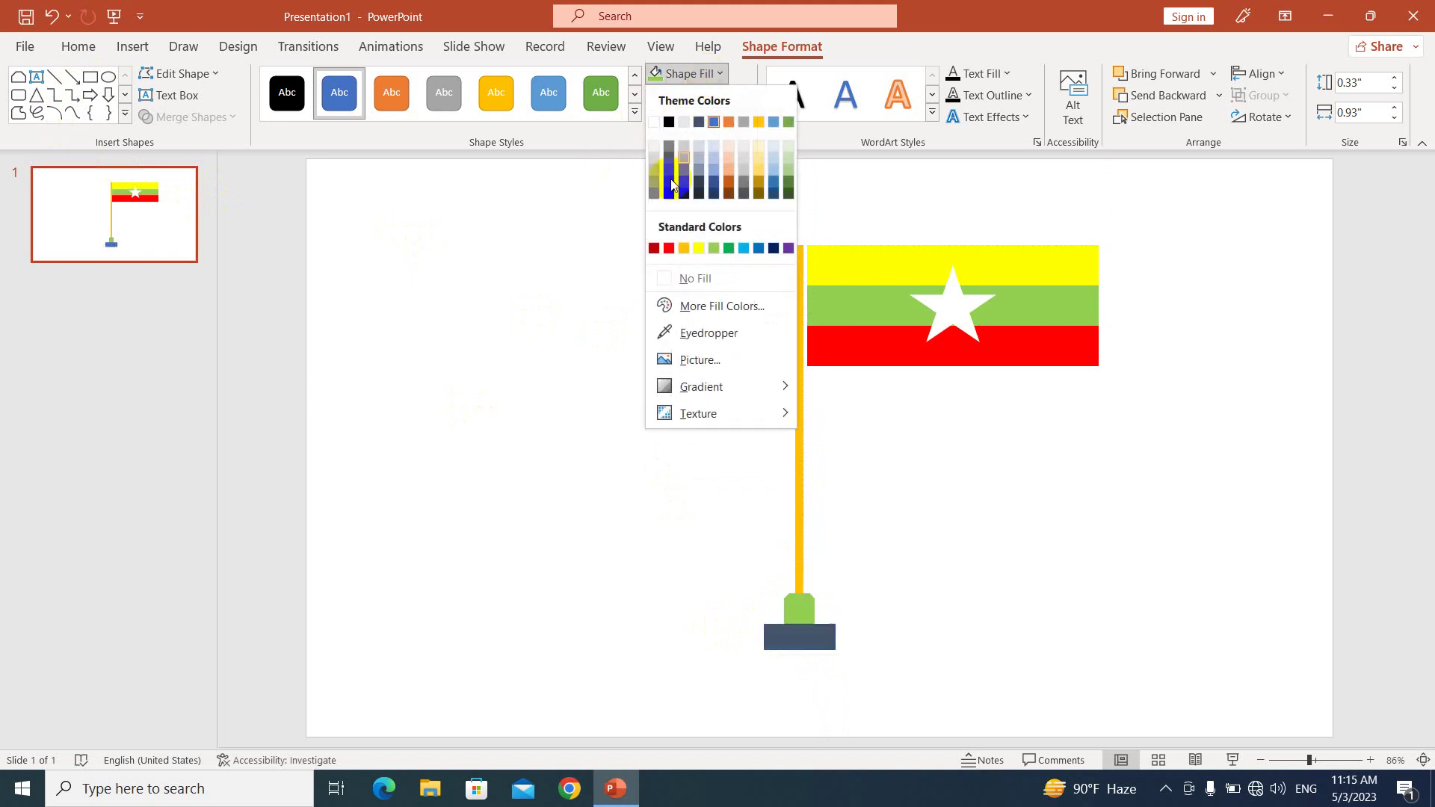
{"action": "left_click", "coordinate": [672, 251]}
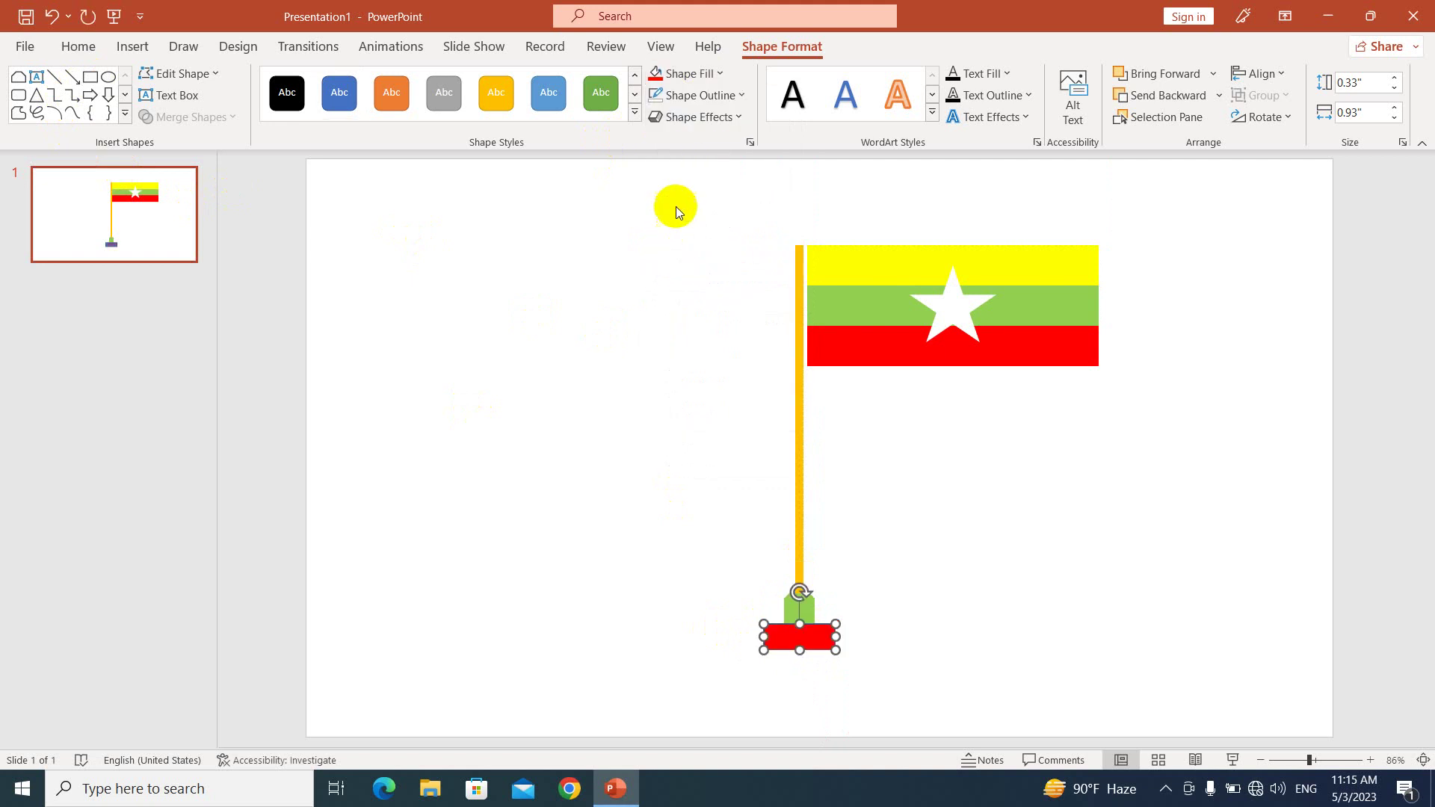
{"action": "left_click", "coordinate": [697, 96]}
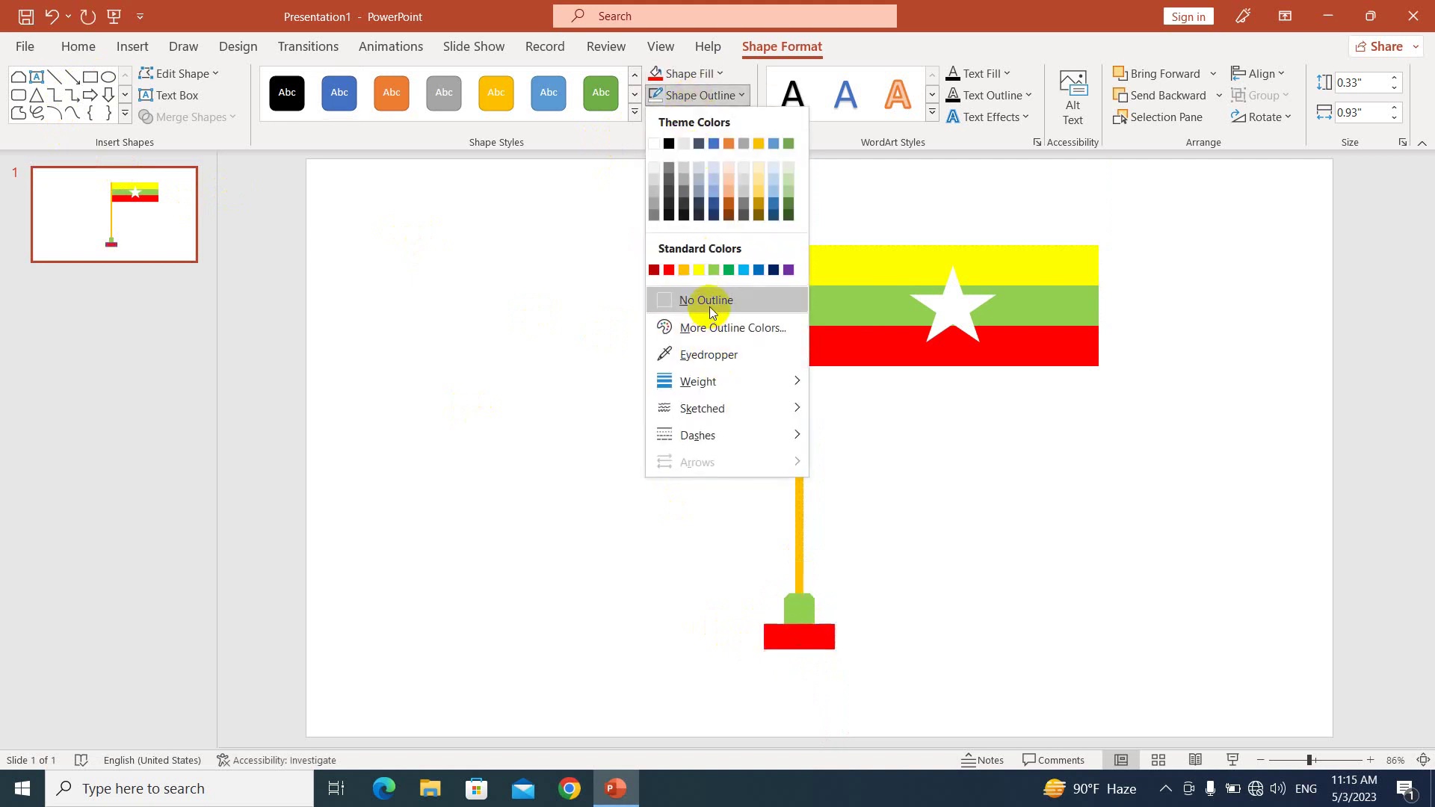
{"action": "left_click", "coordinate": [676, 299]}
{"action": "left_click", "coordinate": [566, 396]}
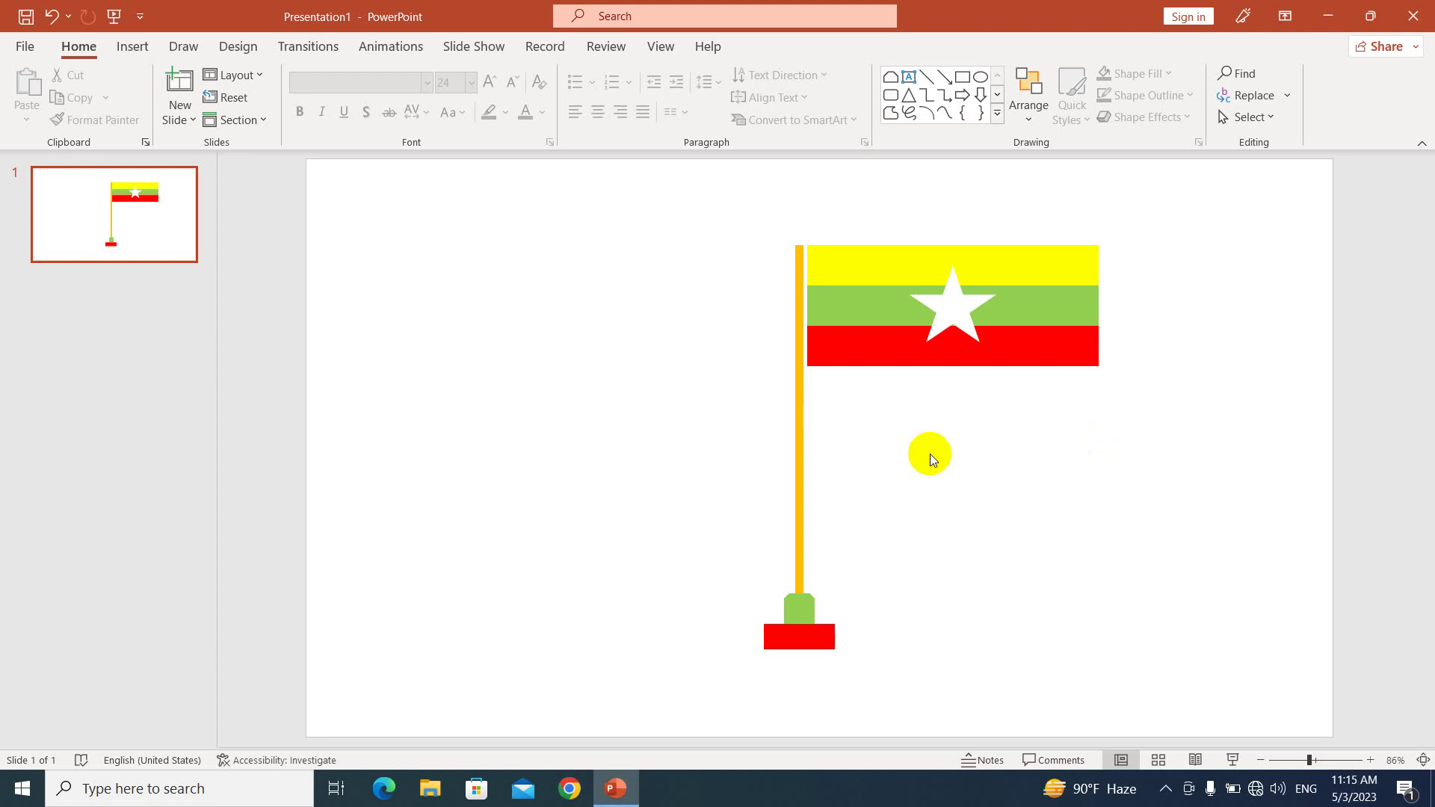
Select the pole, green piece and red base and group them into one 5.25" by 0.93" stand
{"action": "left_click", "coordinate": [975, 362]}
{"action": "left_click", "coordinate": [798, 427]}
{"action": "left_click", "coordinate": [926, 527]}
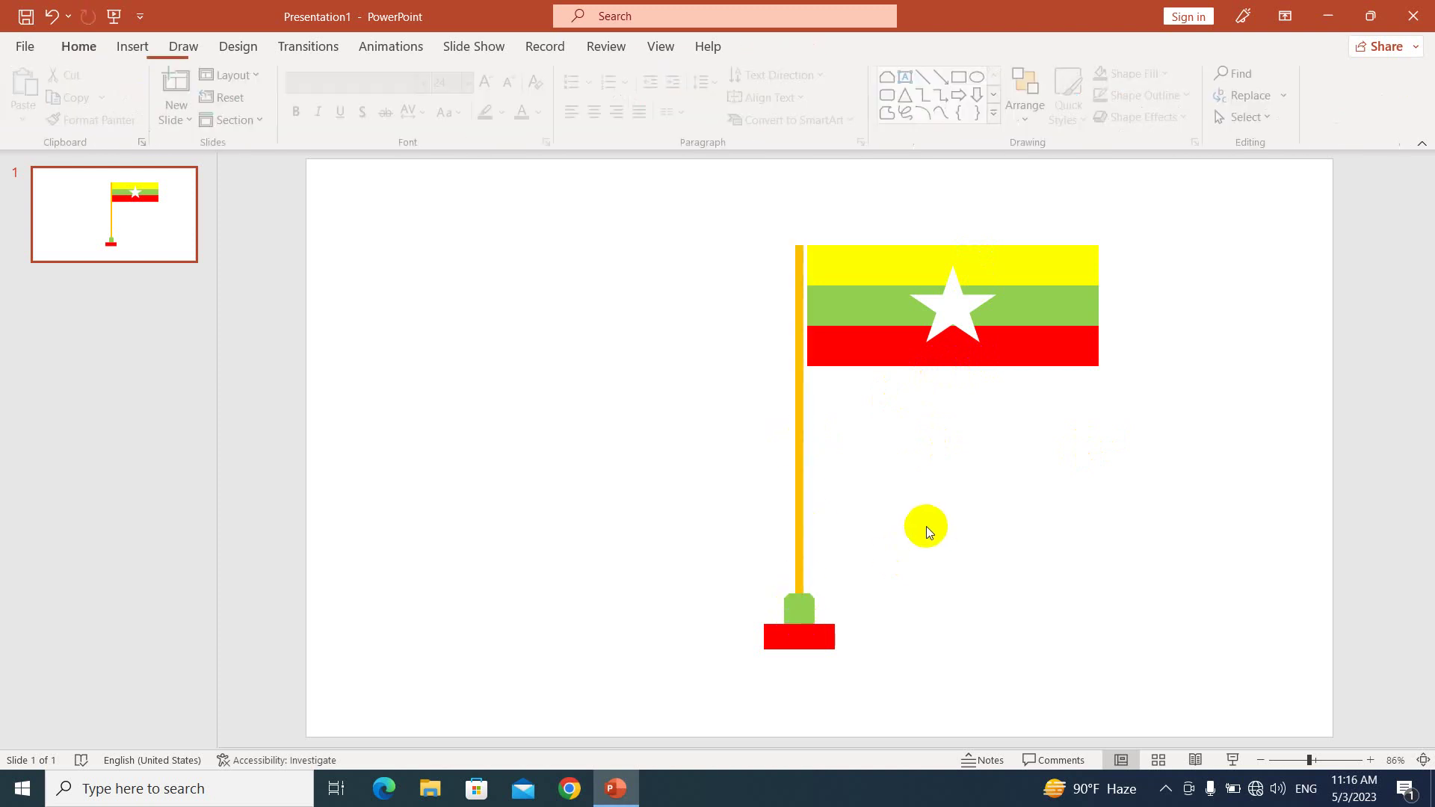
{"action": "left_click", "coordinate": [801, 427]}
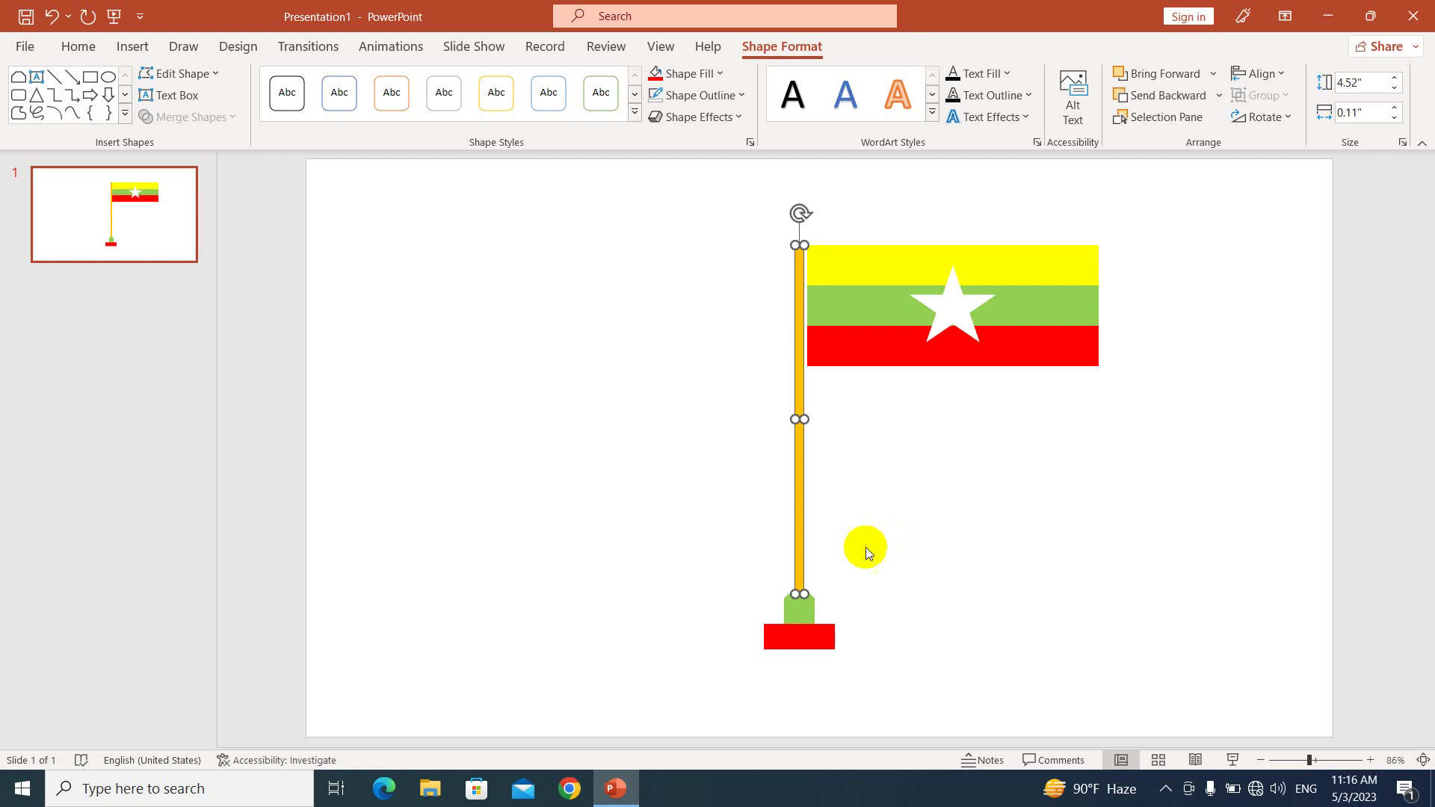
{"action": "left_click", "coordinate": [799, 607], "text": "shift"}
{"action": "left_click", "coordinate": [826, 634], "text": "shift"}
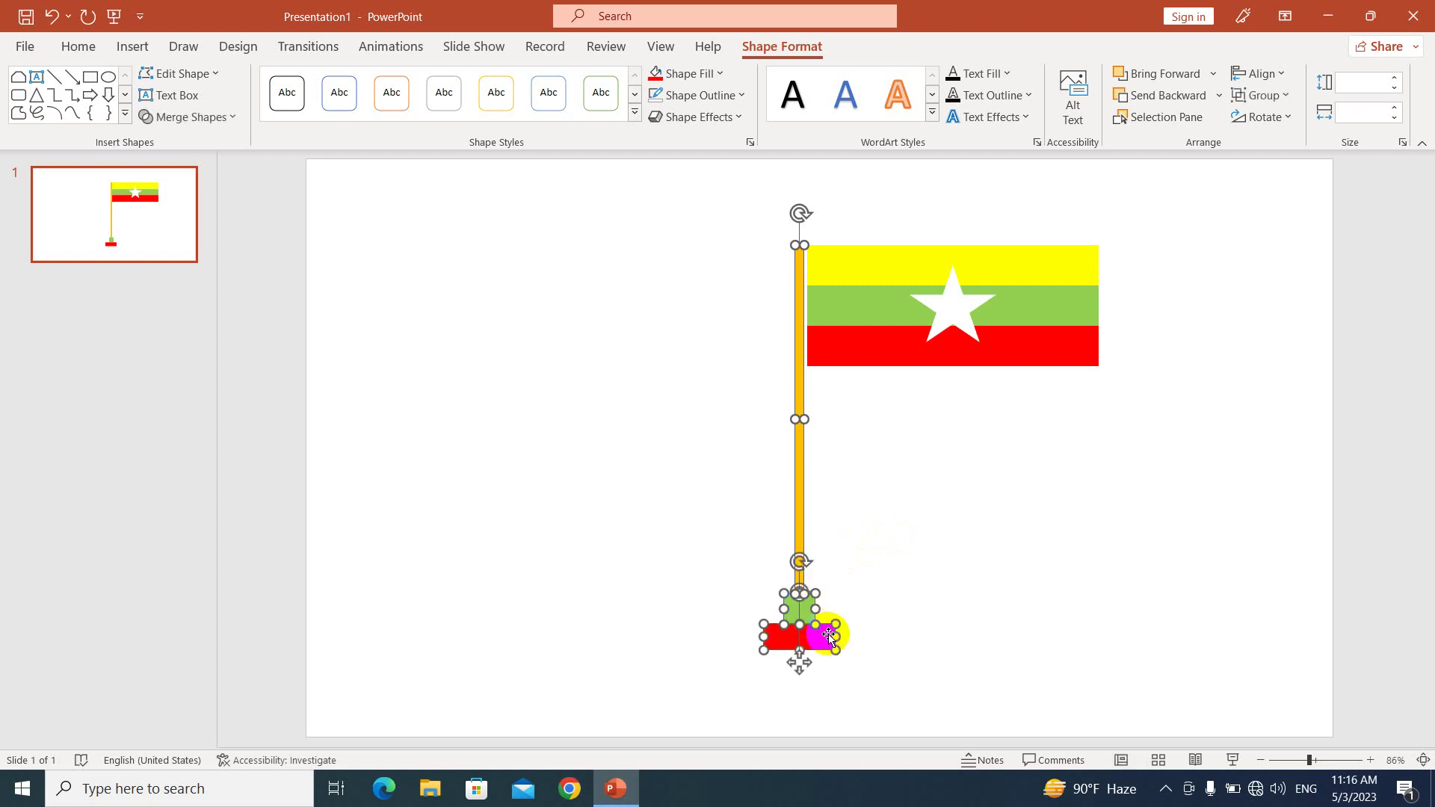
{"action": "left_click", "coordinate": [1279, 95]}
{"action": "left_click", "coordinate": [1278, 119]}
{"action": "left_click", "coordinate": [953, 453]}
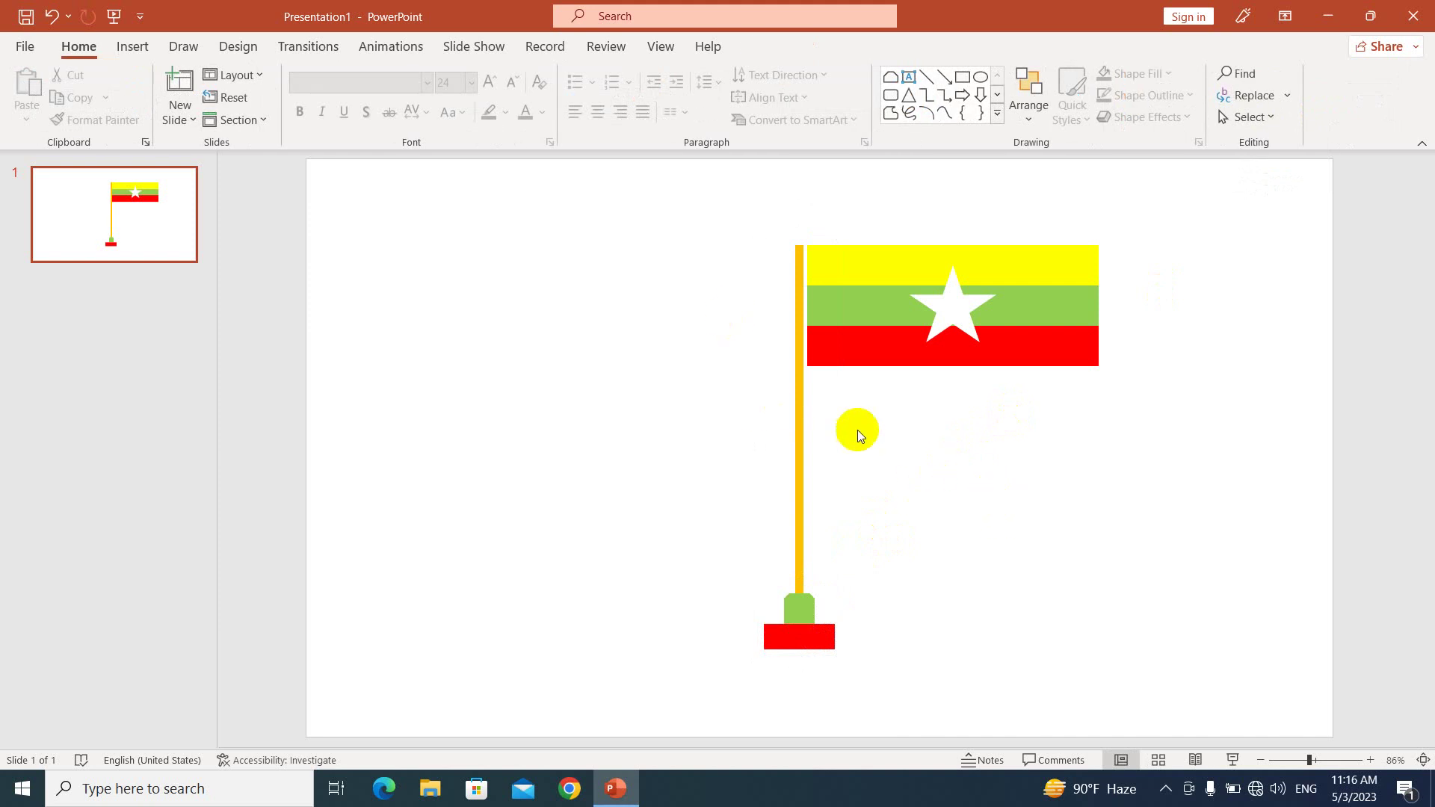
Select the flag together with the pole group and drag both left toward the slide centre
{"action": "left_click", "coordinate": [913, 296]}
{"action": "left_click", "coordinate": [799, 426]}
{"action": "left_click", "coordinate": [890, 445]}
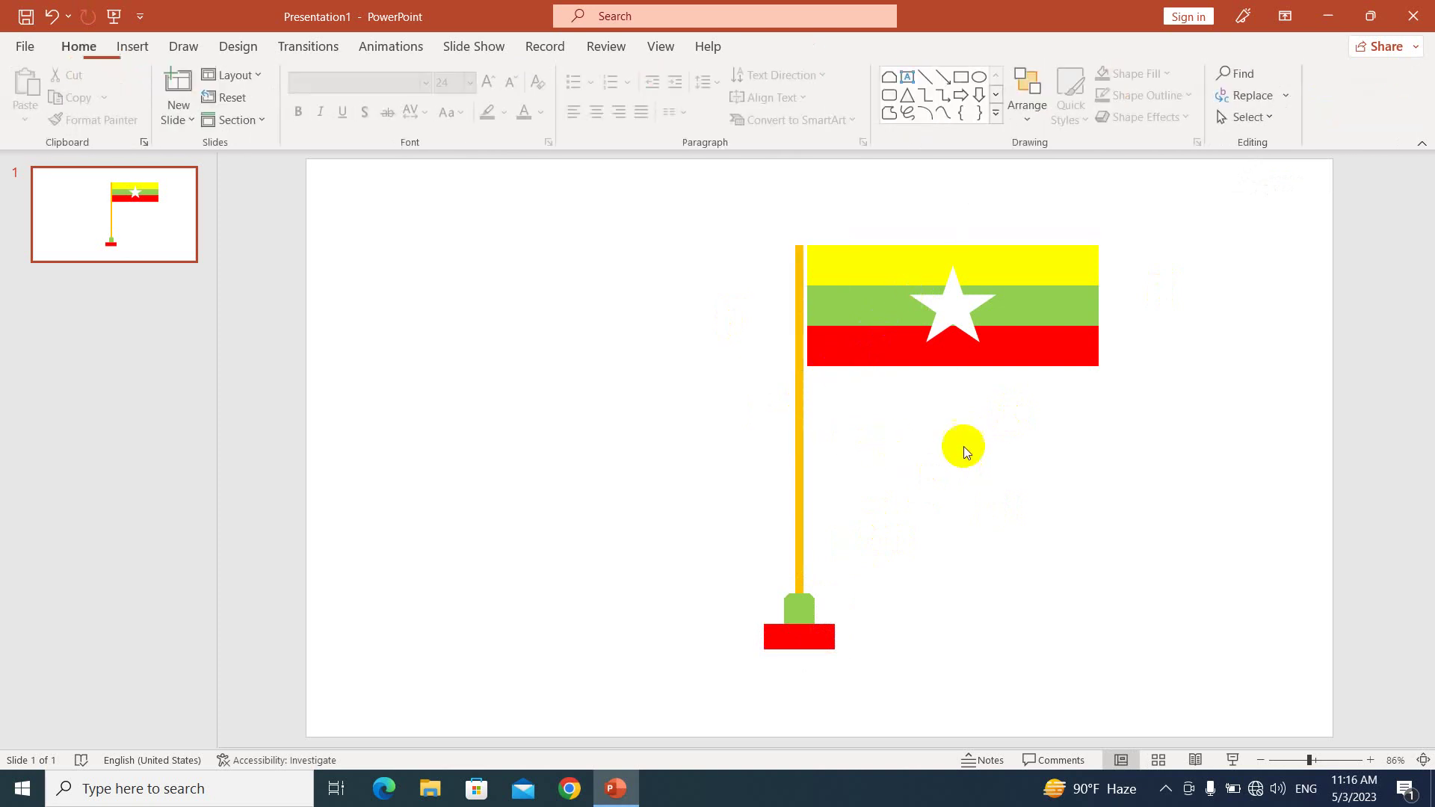
{"action": "left_click", "coordinate": [966, 361]}
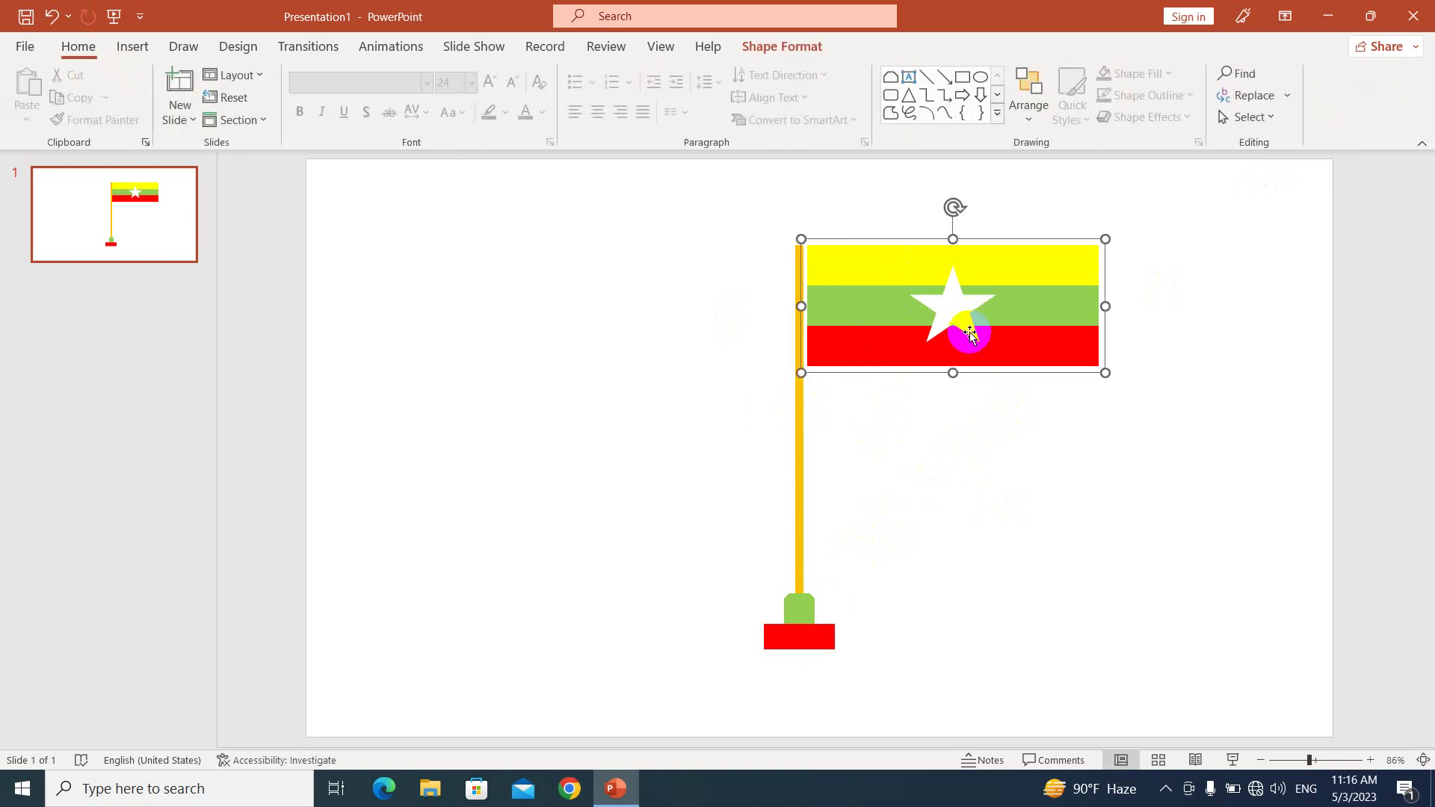
{"action": "left_click", "coordinate": [798, 436]}
{"action": "left_click", "coordinate": [927, 439]}
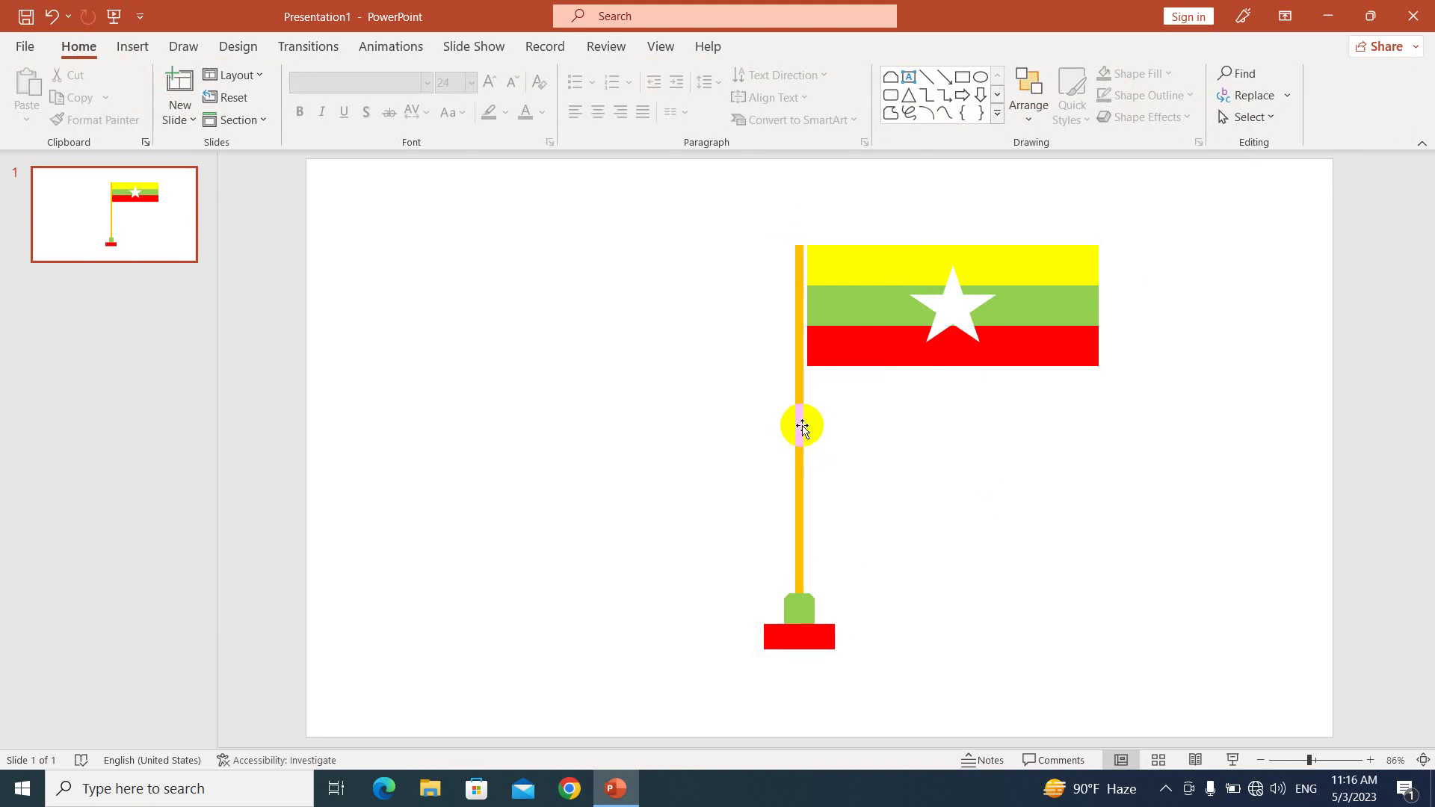
{"action": "left_click", "coordinate": [938, 269]}
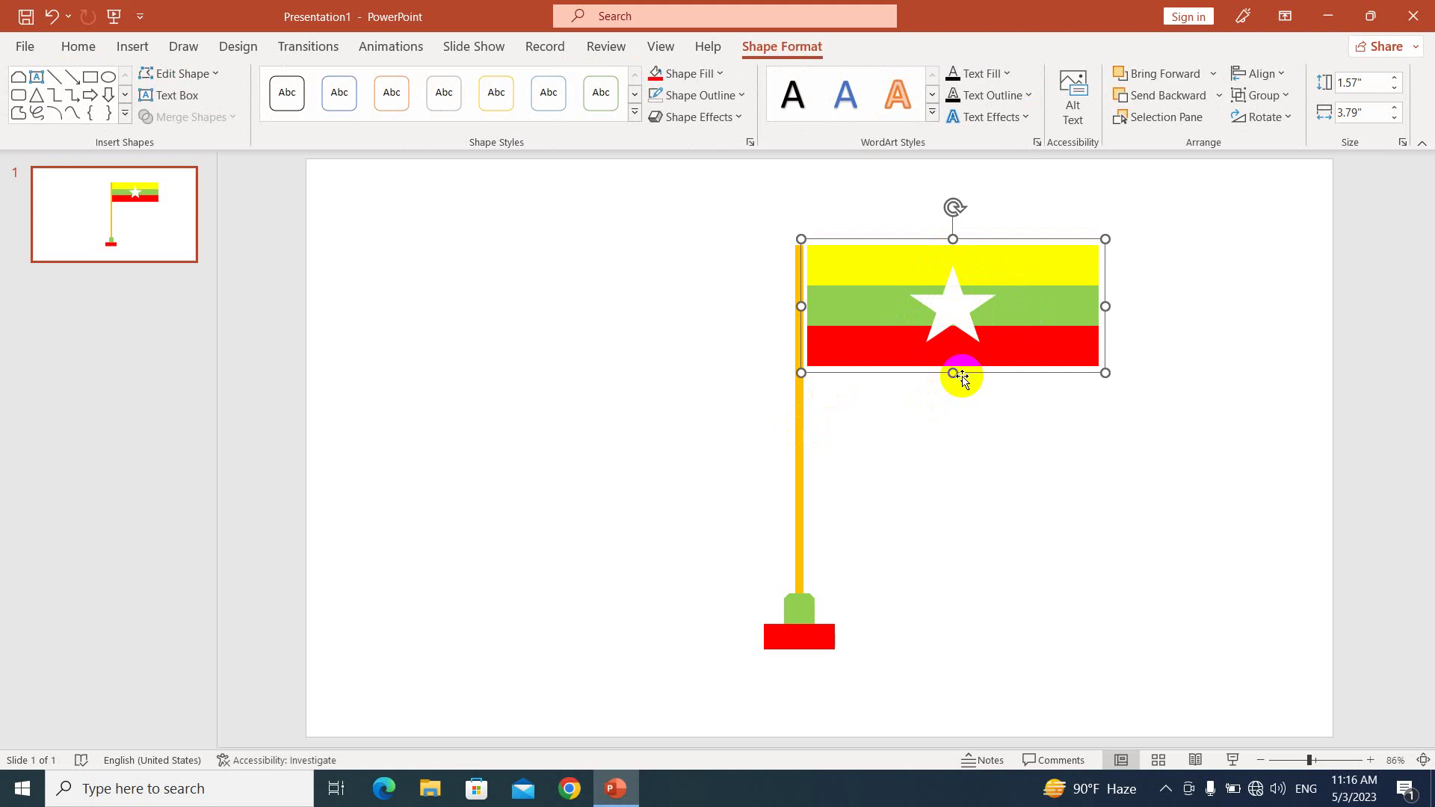
{"action": "left_click", "coordinate": [799, 430], "text": "shift"}
{"action": "left_click_drag", "start_coordinate": [804, 420], "coordinate": [614, 433]}
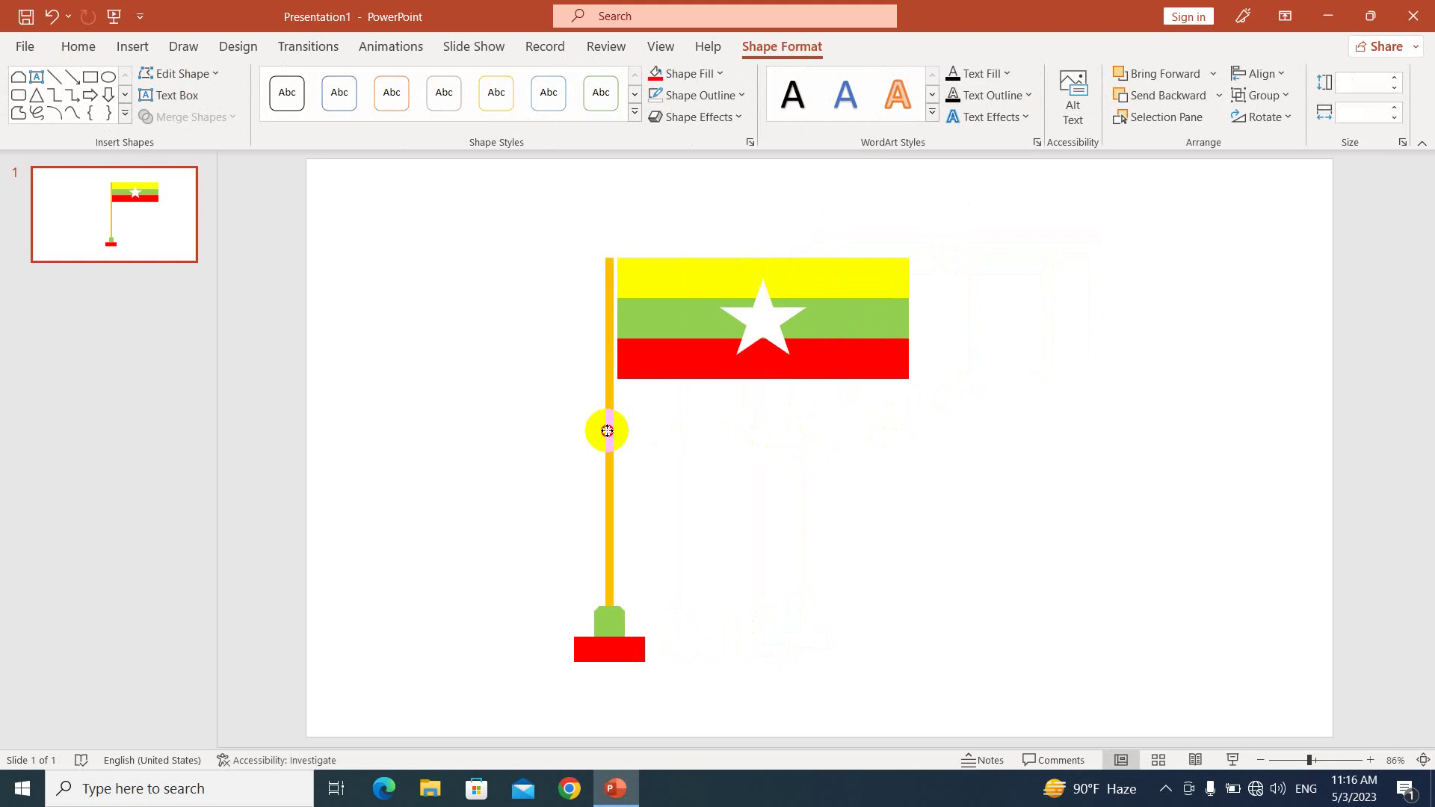
{"action": "left_click", "coordinate": [781, 480]}
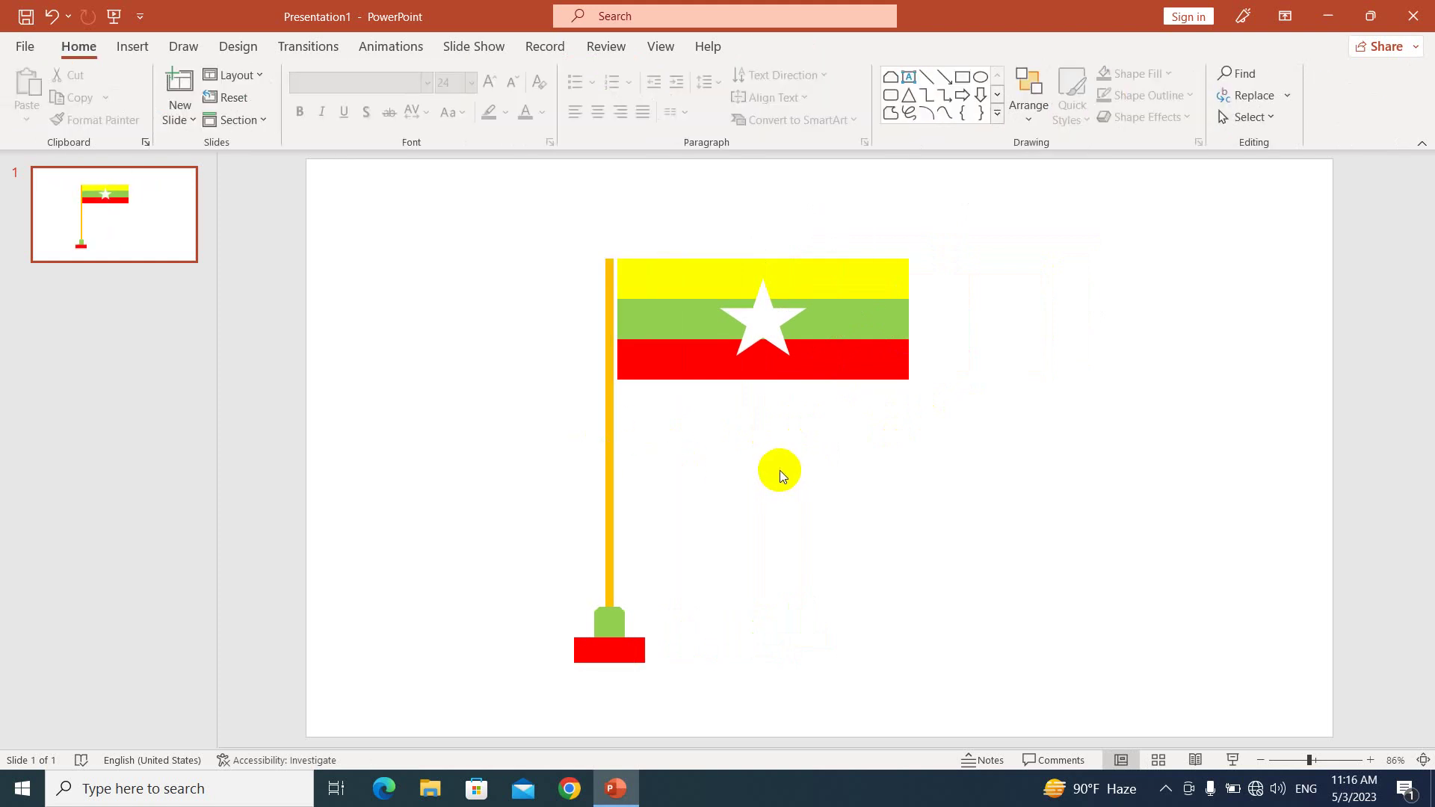
Draw a blue Wave shape strip near the top-left of the slide
{"action": "left_click", "coordinate": [133, 47]}
{"action": "left_click", "coordinate": [293, 112]}
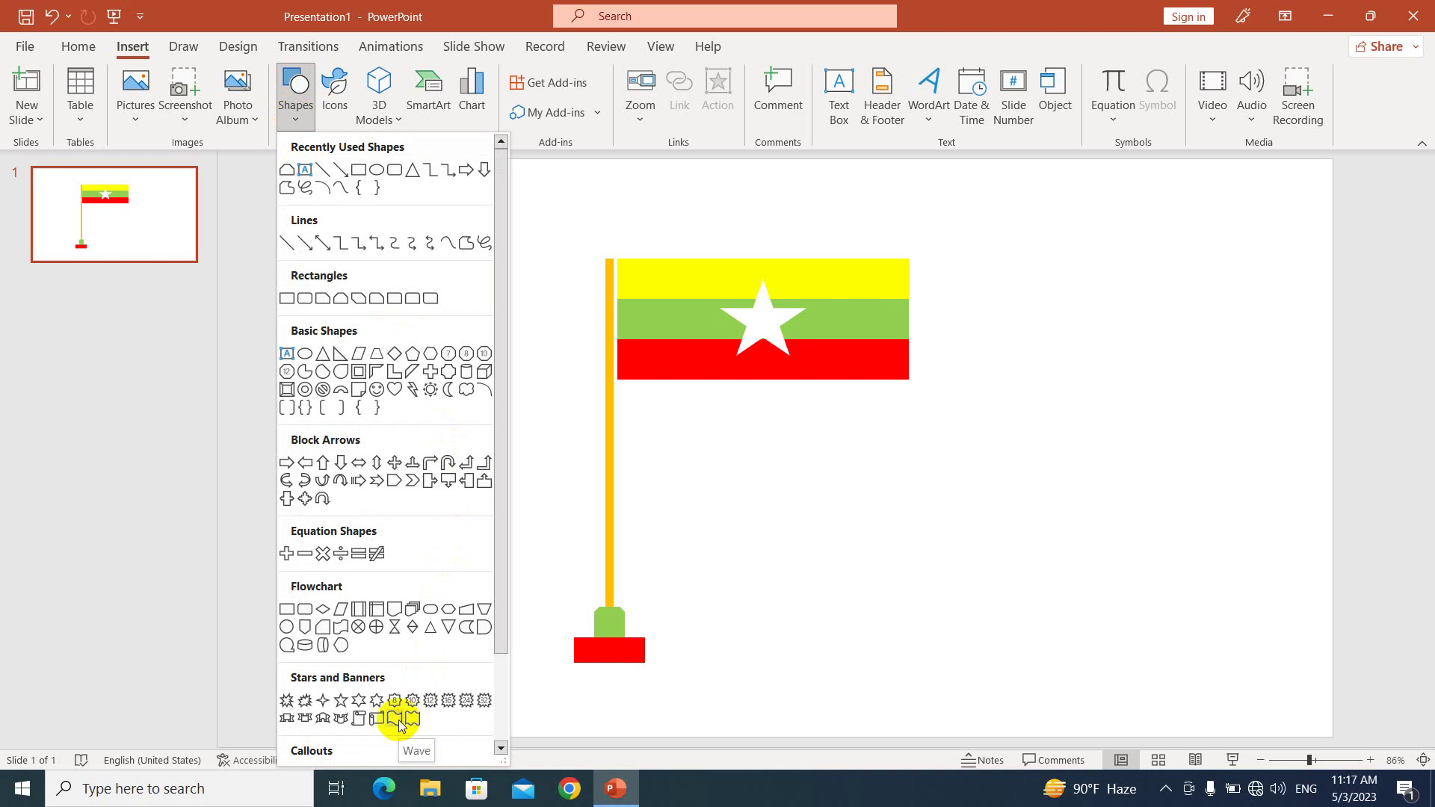
{"action": "left_click", "coordinate": [398, 720]}
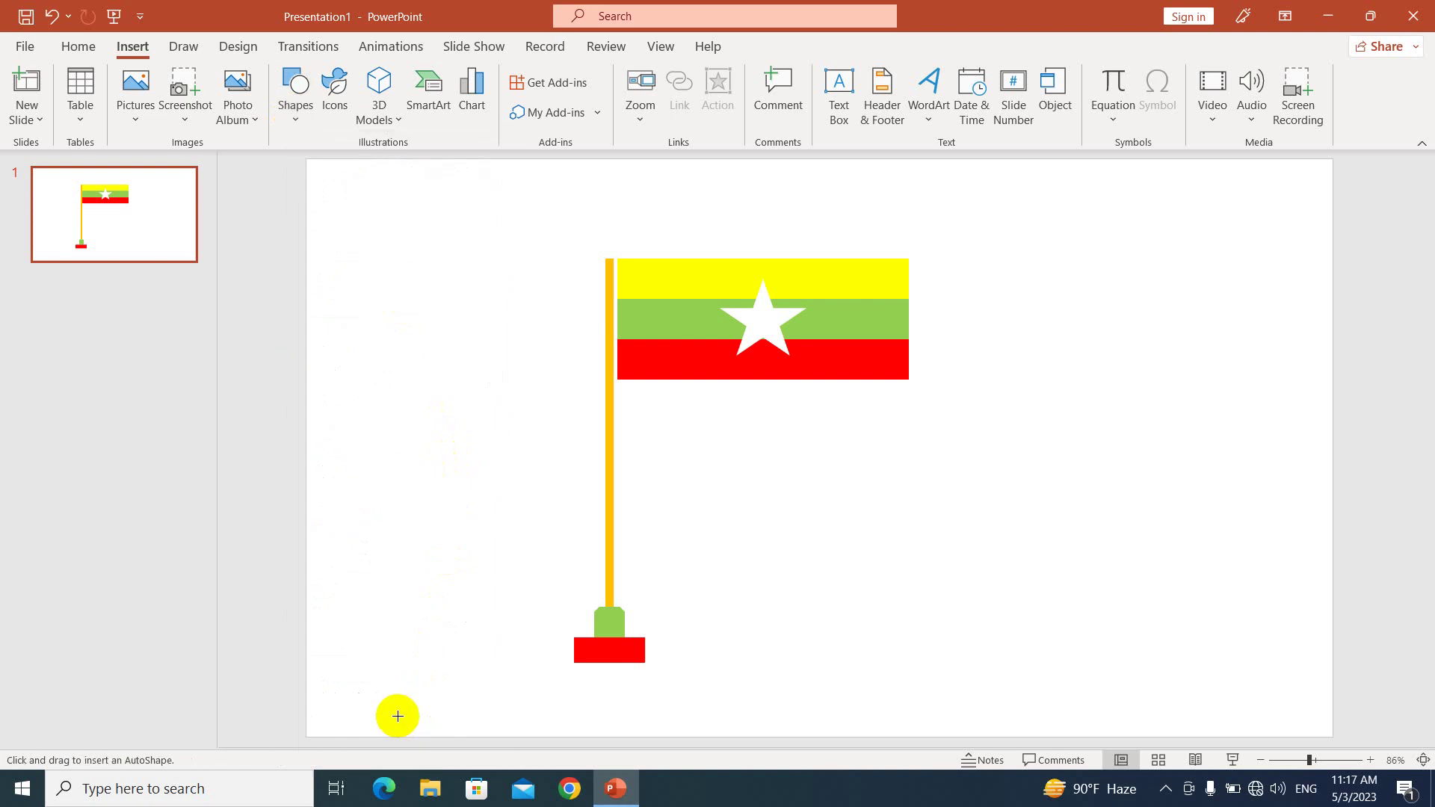
{"action": "mouse_move", "coordinate": [370, 230]}
{"action": "left_mouse_down"}
{"action": "mouse_move", "coordinate": [423, 272]}
{"action": "mouse_move", "coordinate": [454, 259]}
{"action": "mouse_move", "coordinate": [436, 261]}
{"action": "left_mouse_up"}
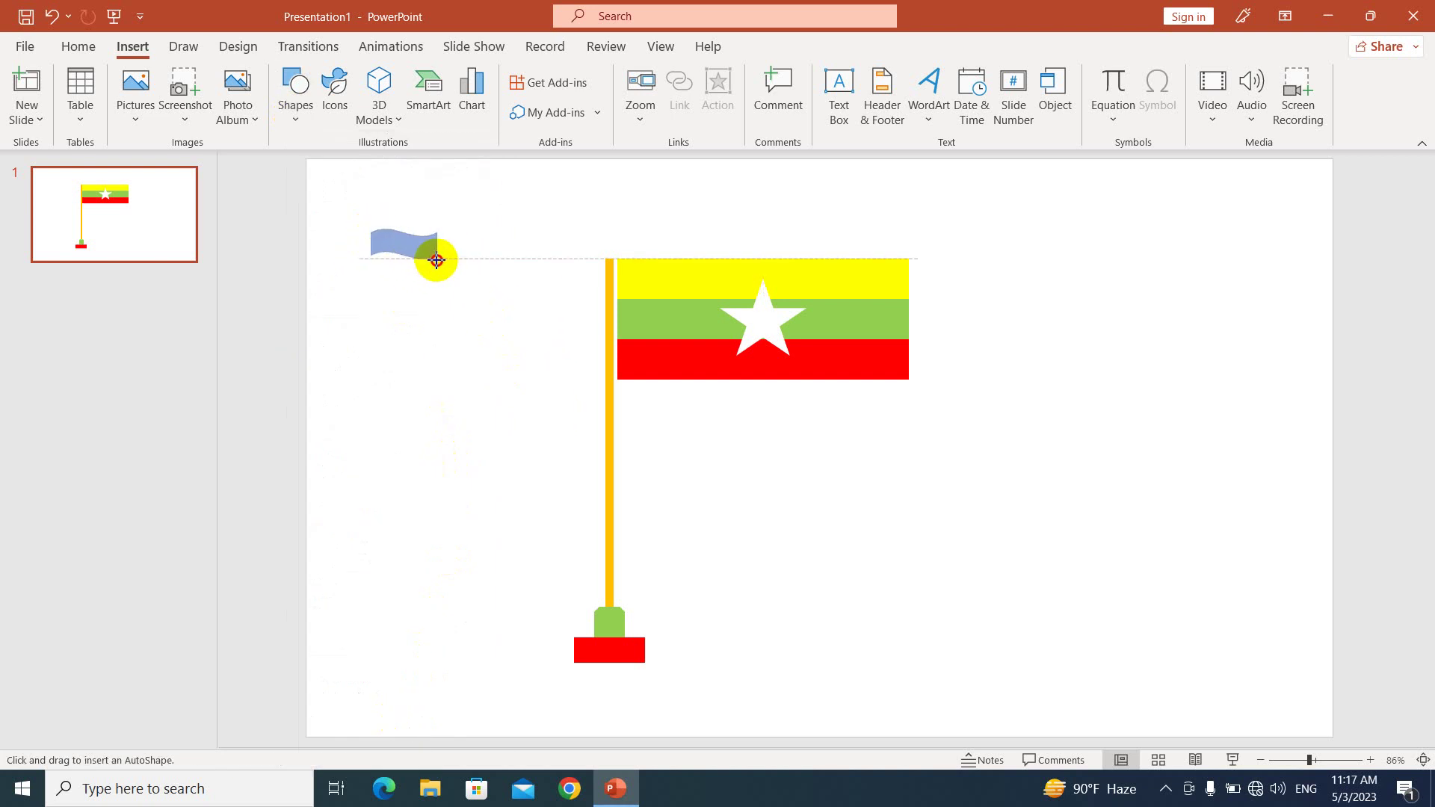
{"action": "left_click_drag", "start_coordinate": [437, 266], "coordinate": [436, 261]}
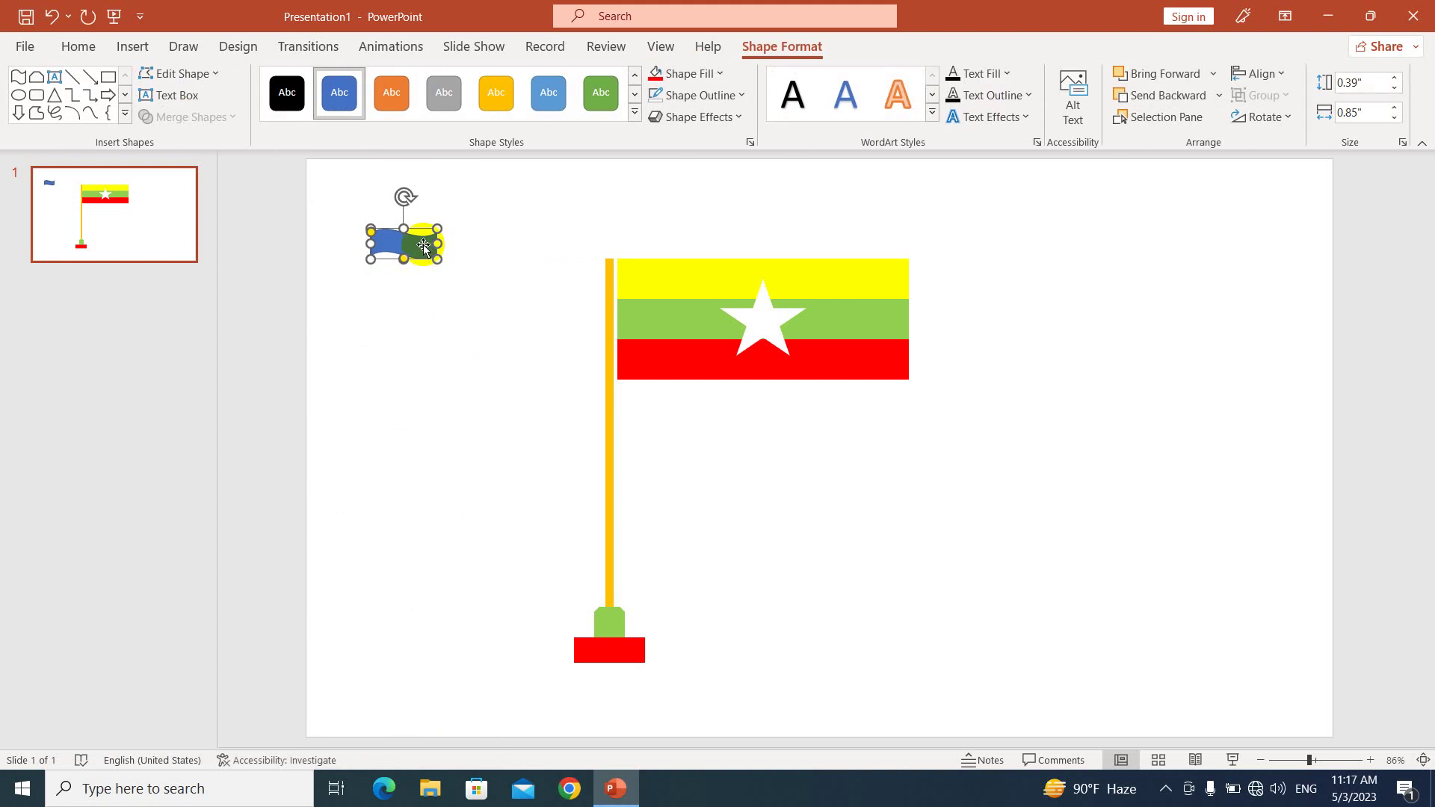
Duplicate the wave strip into a continuous row of six strips extending past the pole
{"action": "left_click_drag", "start_coordinate": [423, 247], "coordinate": [490, 249]}
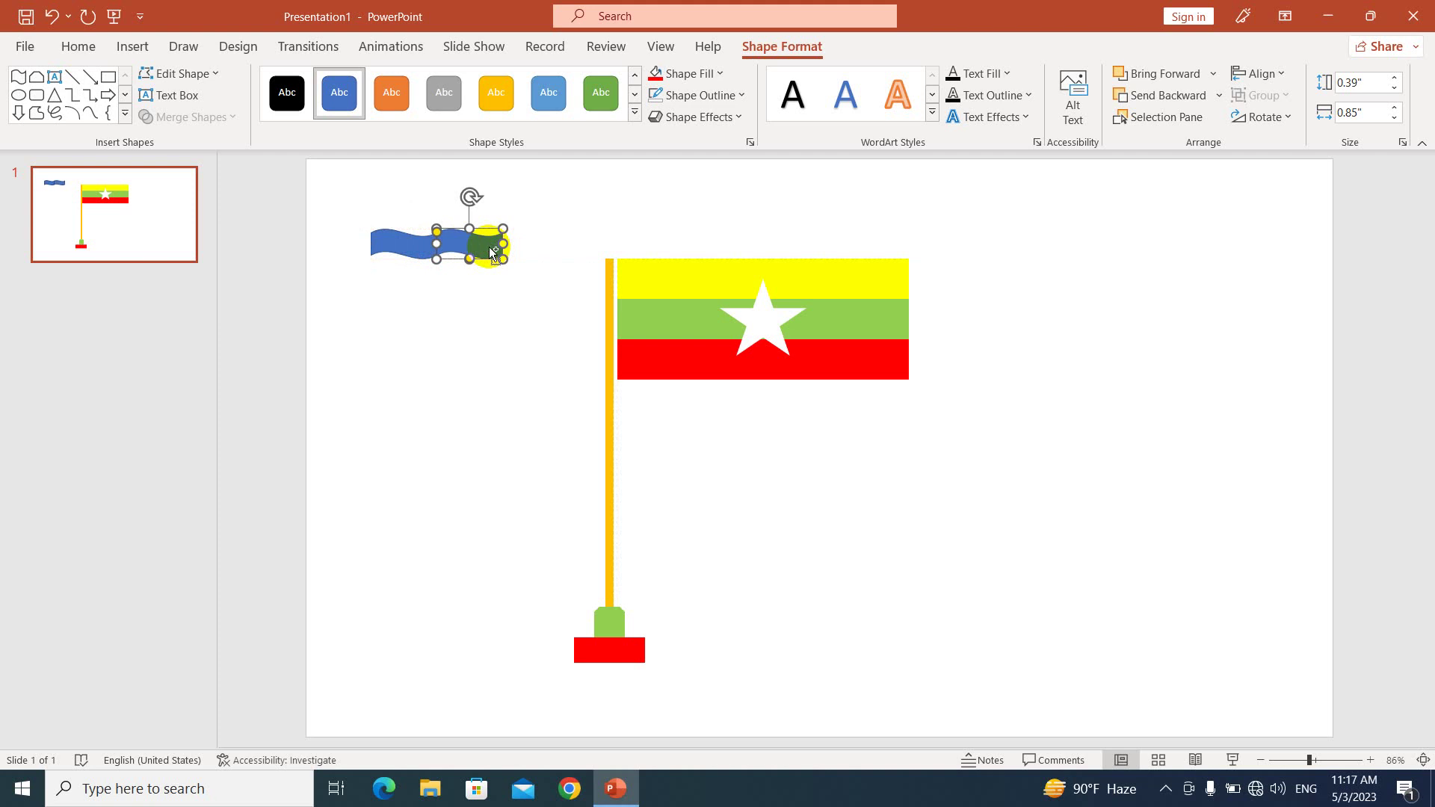
{"action": "left_click_drag", "start_coordinate": [490, 249], "coordinate": [554, 252]}
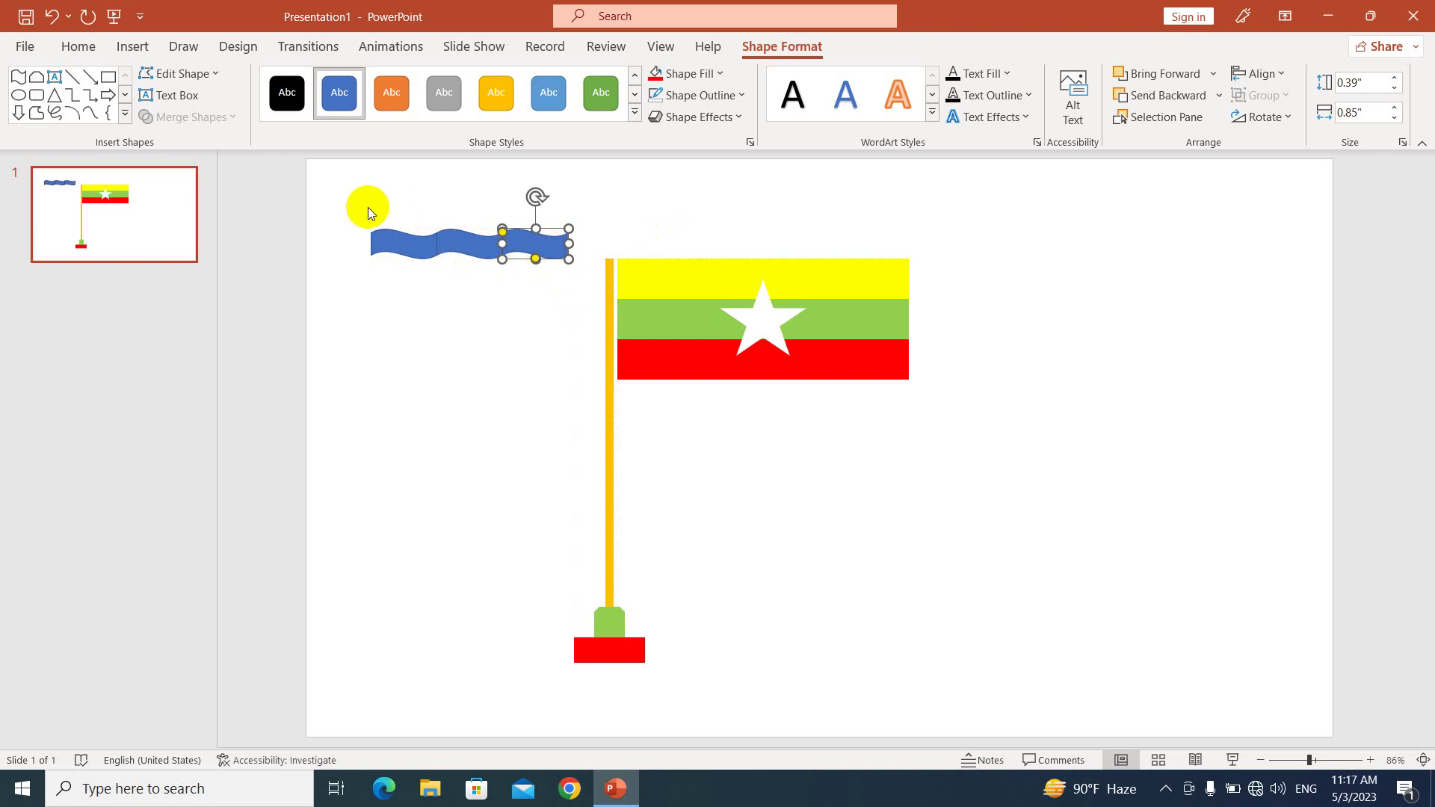
{"action": "mouse_move", "coordinate": [348, 196]}
{"action": "left_mouse_down"}
{"action": "mouse_move", "coordinate": [415, 252]}
{"action": "mouse_move", "coordinate": [588, 338]}
{"action": "left_mouse_up"}
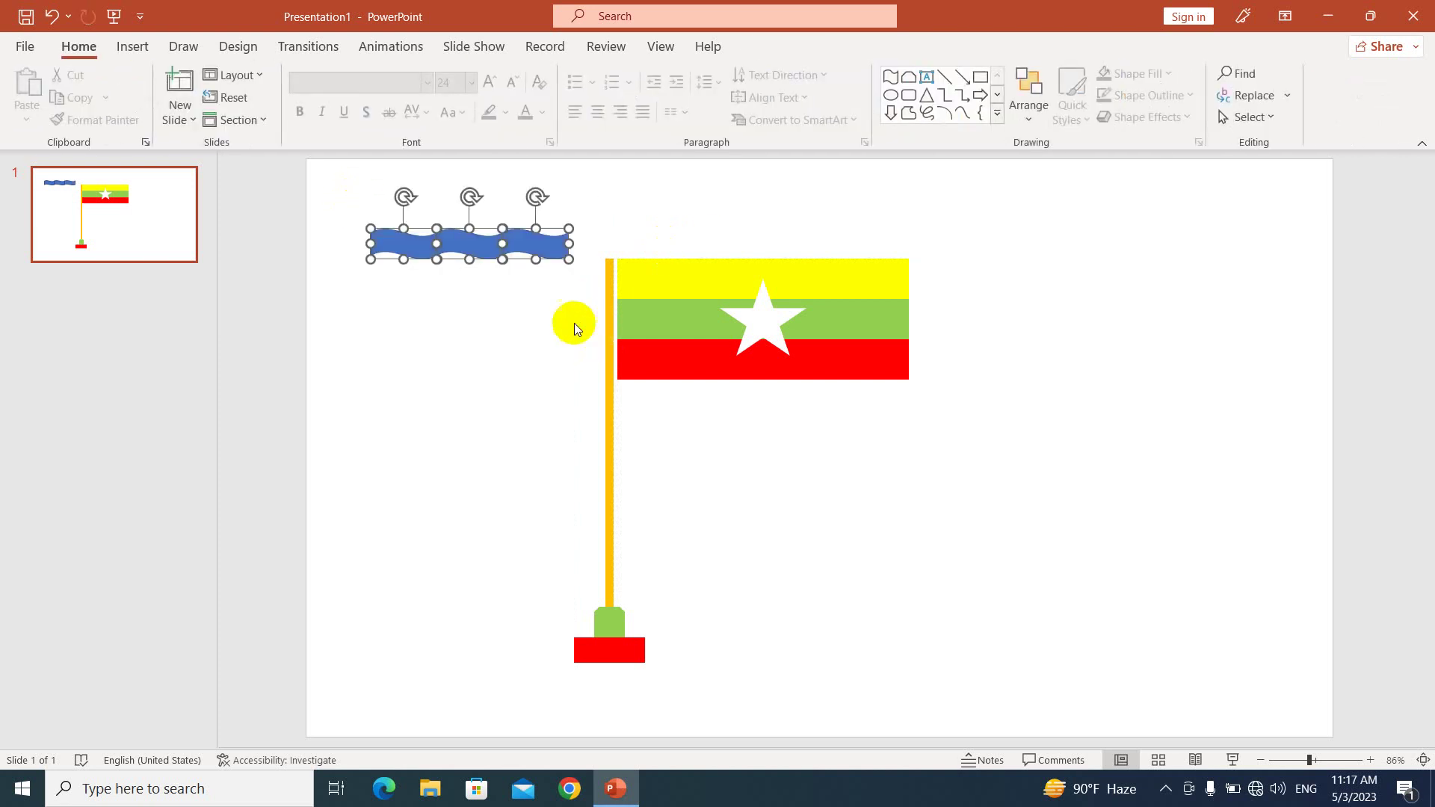
{"action": "left_click_drag", "start_coordinate": [531, 255], "coordinate": [724, 247]}
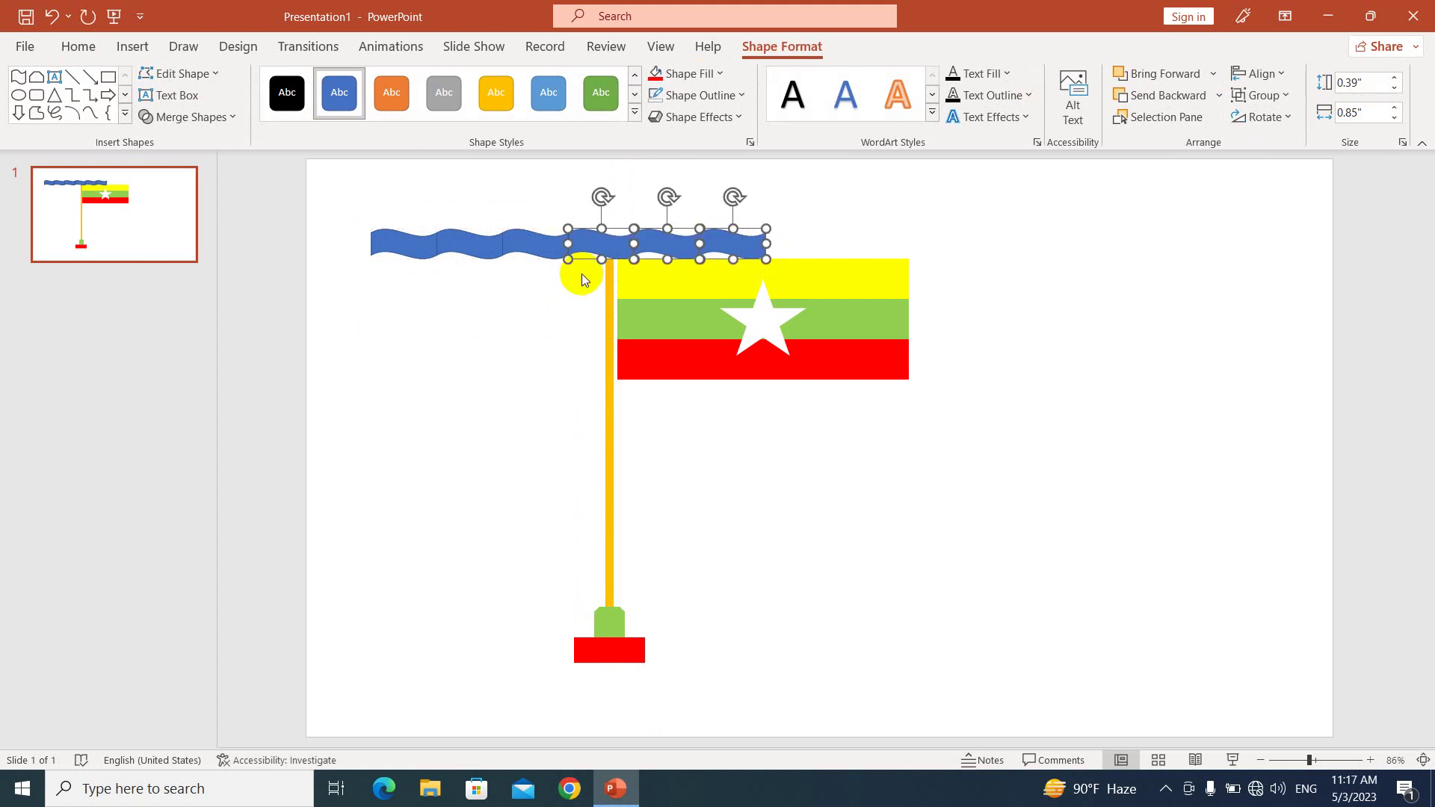
{"action": "left_click", "coordinate": [455, 333]}
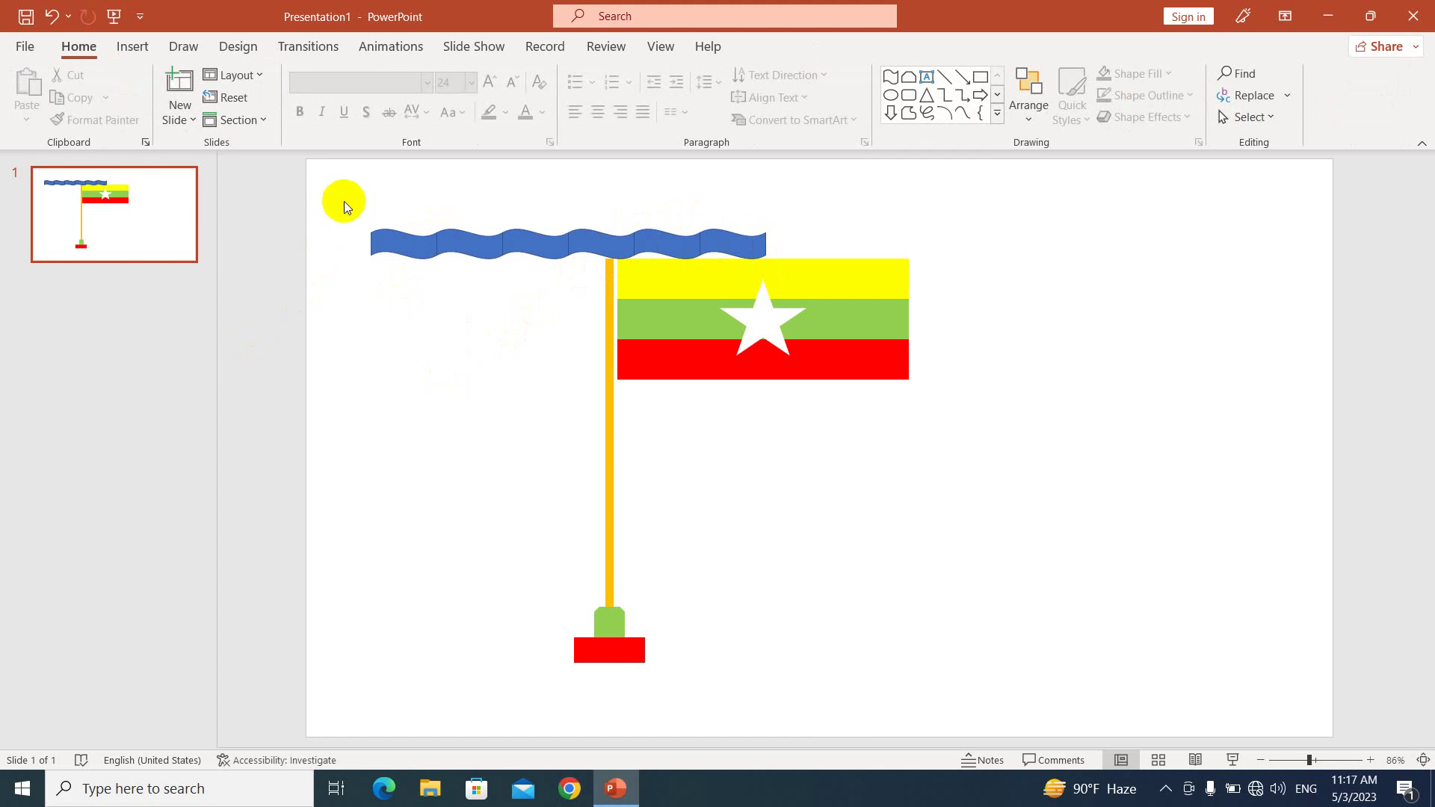
Group all six wave strips into one 0.39" by 5.13" wavy band
{"action": "left_click_drag", "start_coordinate": [345, 207], "coordinate": [784, 314]}
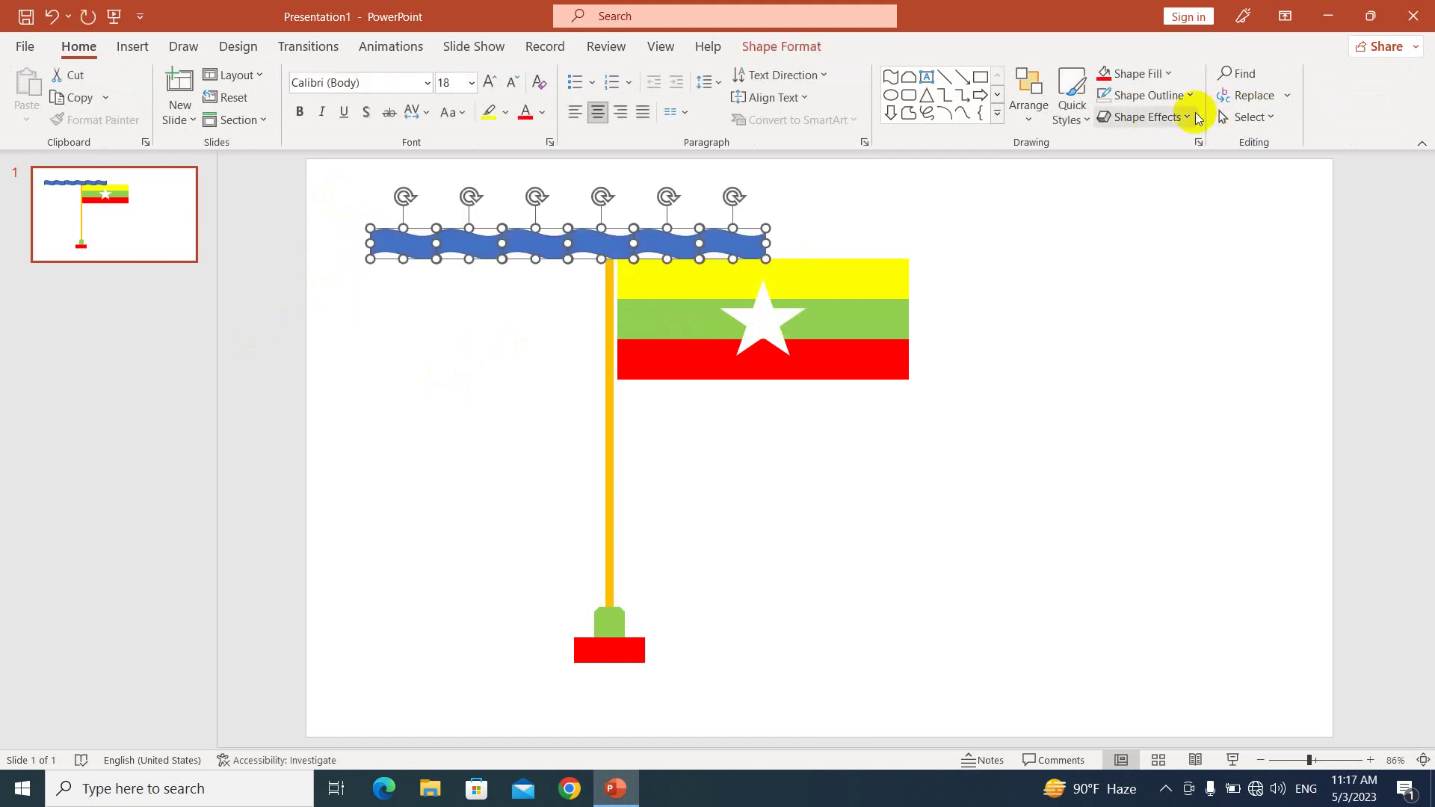
{"action": "left_click", "coordinate": [793, 44]}
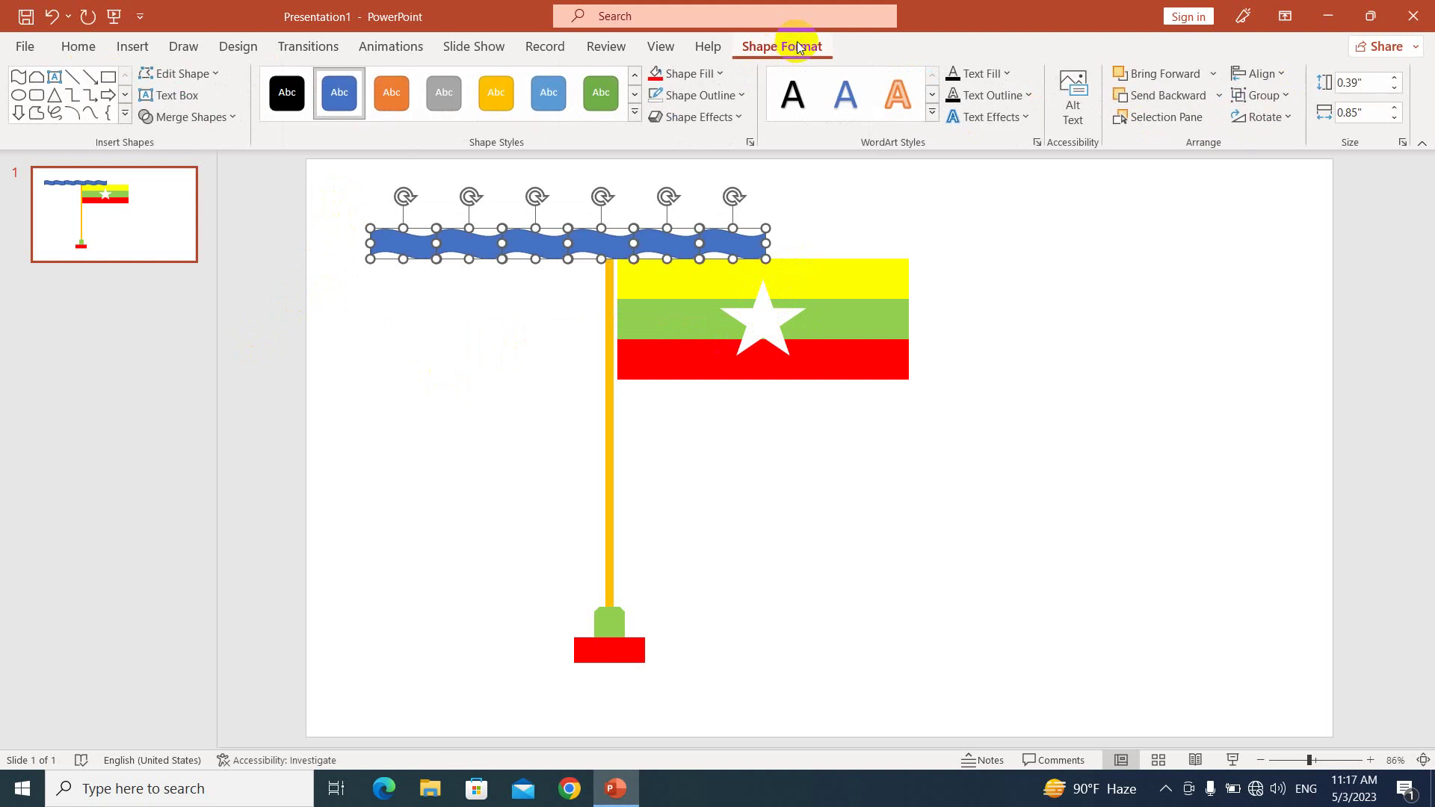
{"action": "left_click", "coordinate": [1261, 95]}
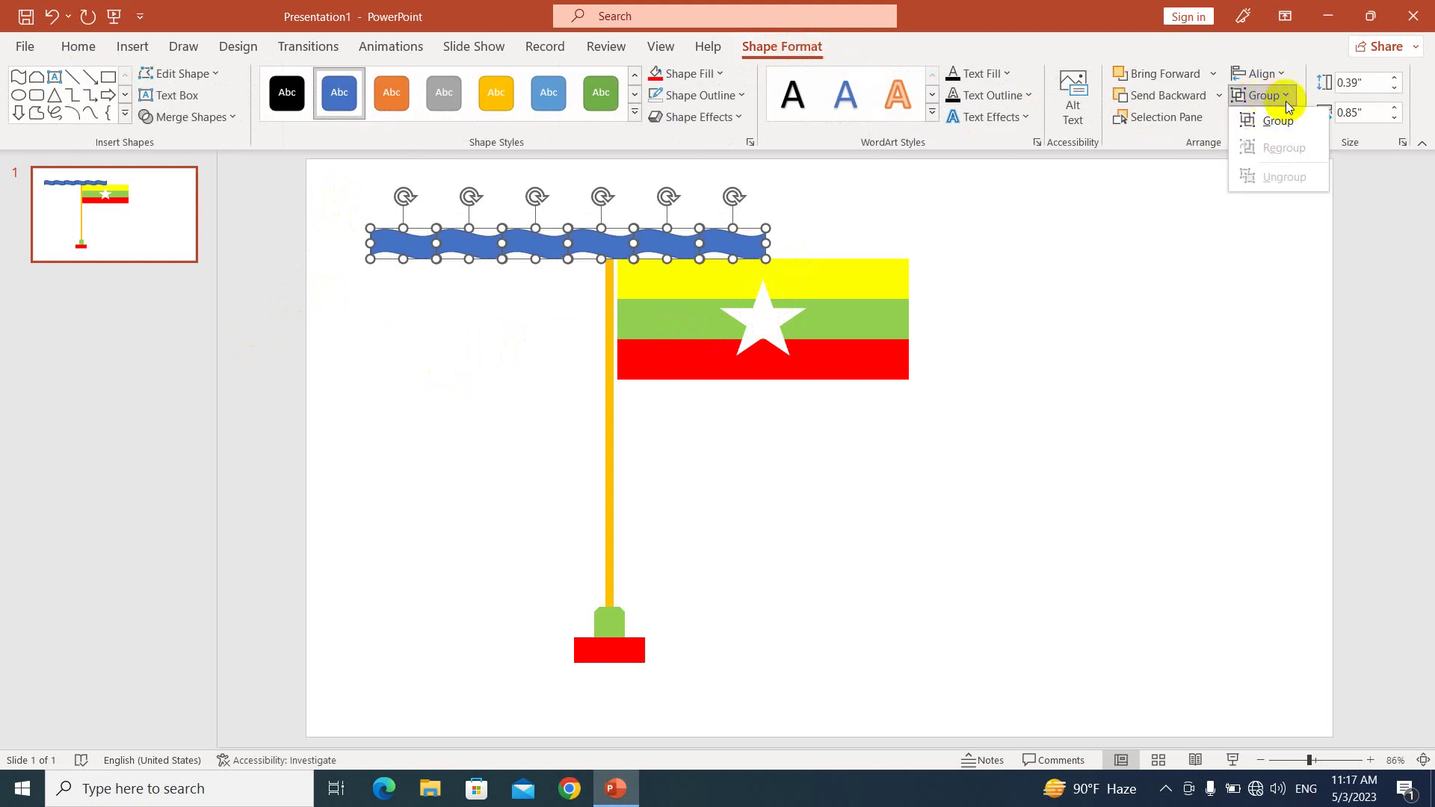
{"action": "left_click", "coordinate": [1278, 122]}
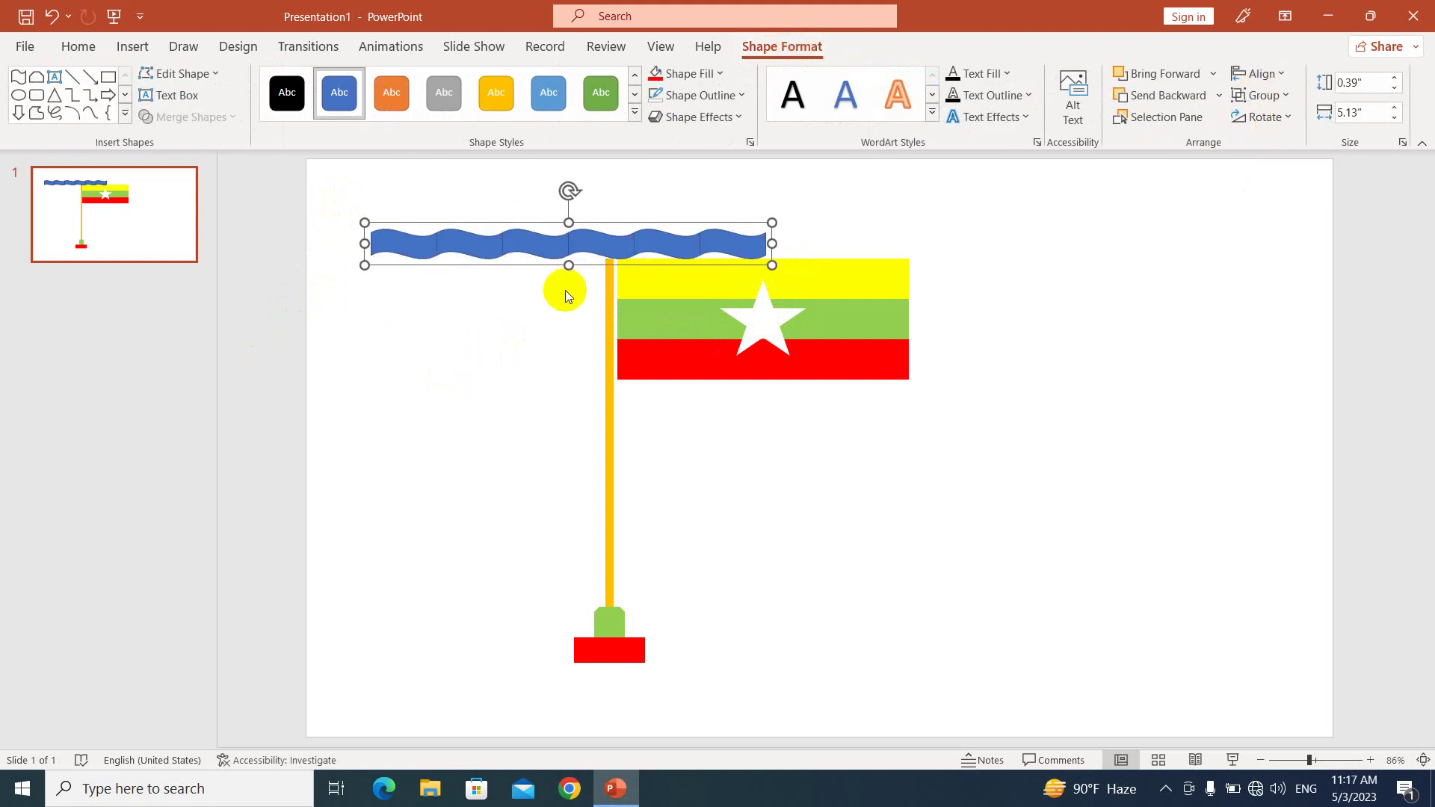
Align the wave band along the flag's top edge and place a copy just below the red stripe
{"action": "mouse_move", "coordinate": [627, 244]}
{"action": "left_mouse_down"}
{"action": "mouse_move", "coordinate": [899, 241]}
{"action": "mouse_move", "coordinate": [831, 255]}
{"action": "left_mouse_up"}
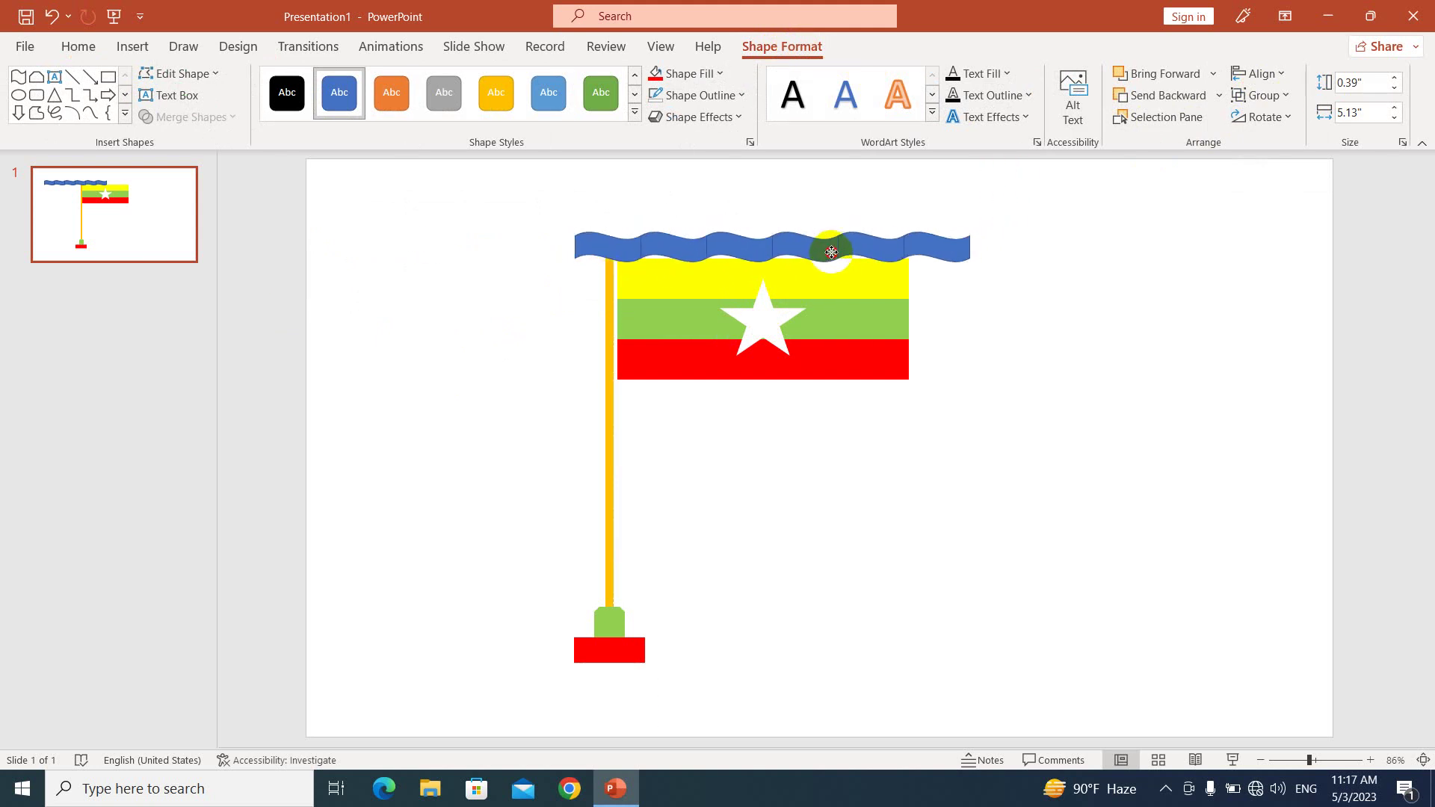
{"action": "left_click_drag", "start_coordinate": [831, 255], "coordinate": [836, 257]}
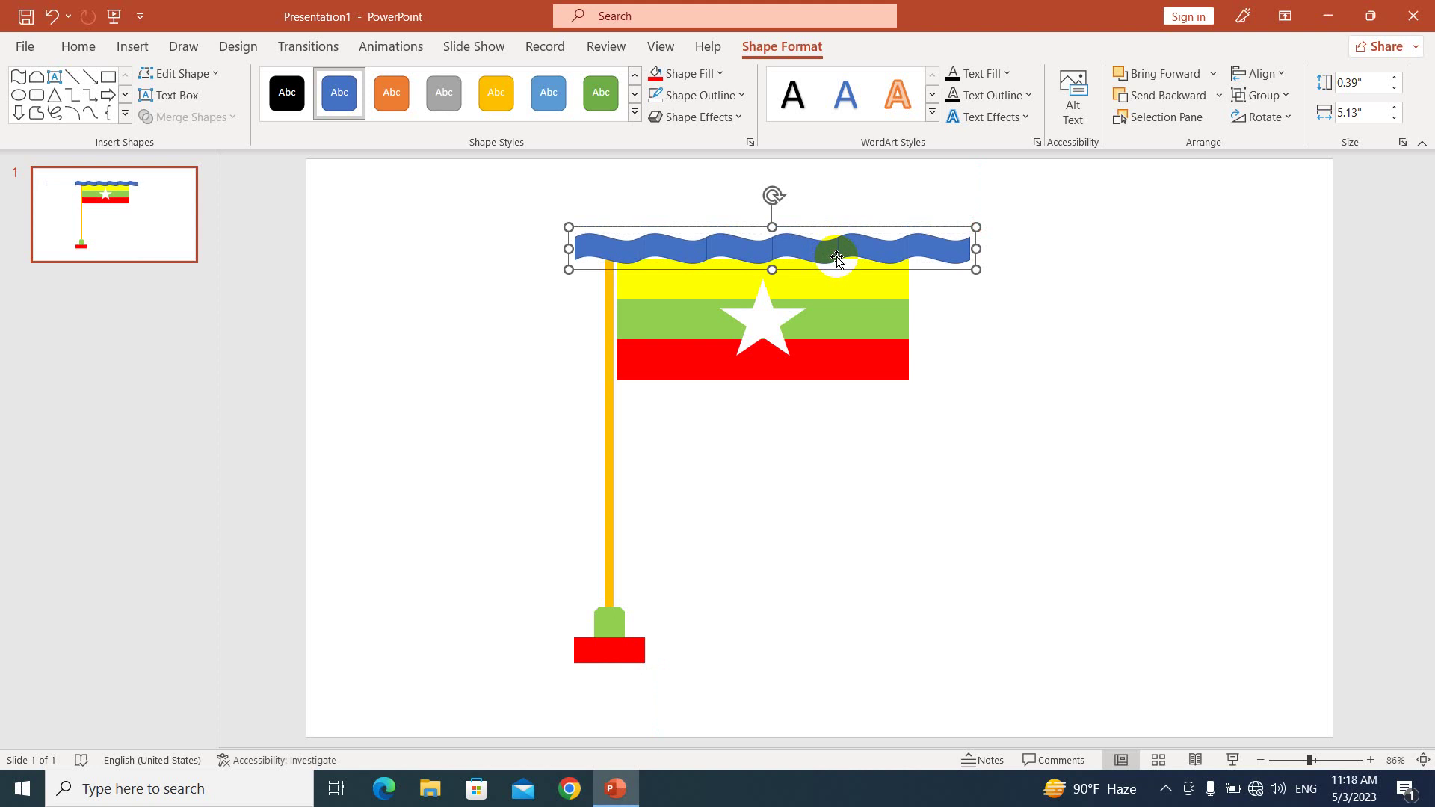
{"action": "left_click_drag", "start_coordinate": [837, 258], "coordinate": [832, 388]}
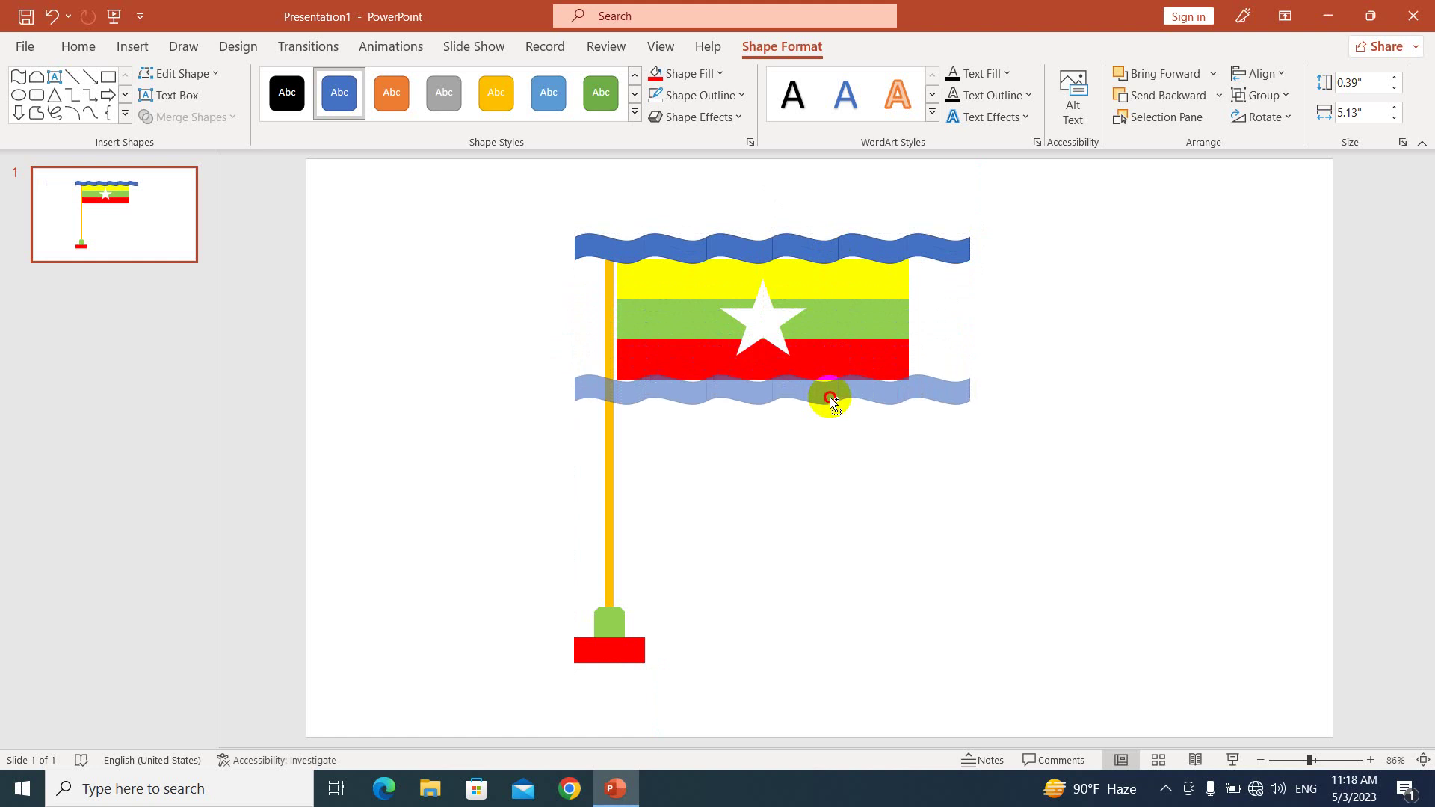
{"action": "left_click_drag", "start_coordinate": [831, 389], "coordinate": [824, 386]}
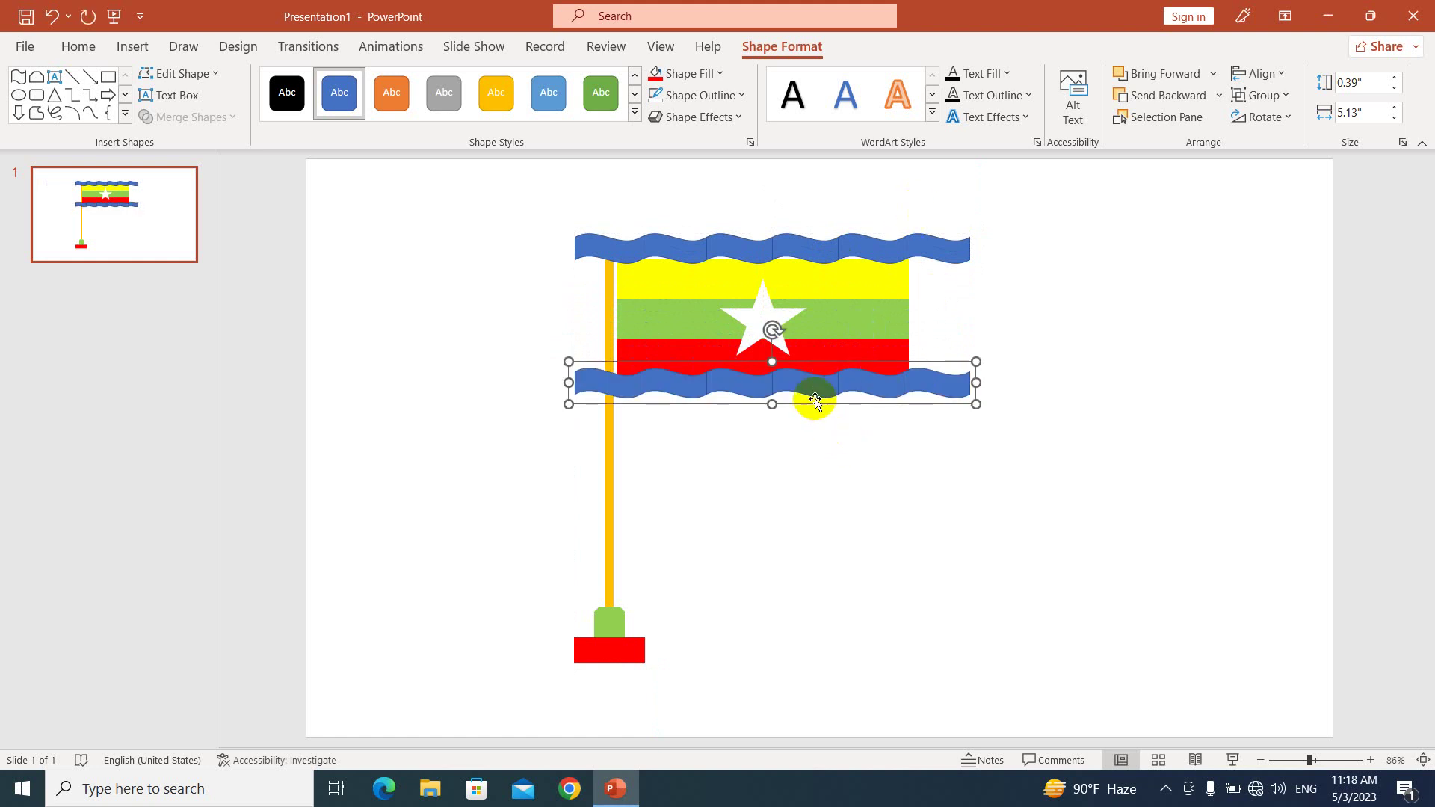
Stand a third wave band vertically along the flag's right edge and nudge the top band down slightly
{"action": "left_click_drag", "start_coordinate": [822, 392], "coordinate": [979, 336]}
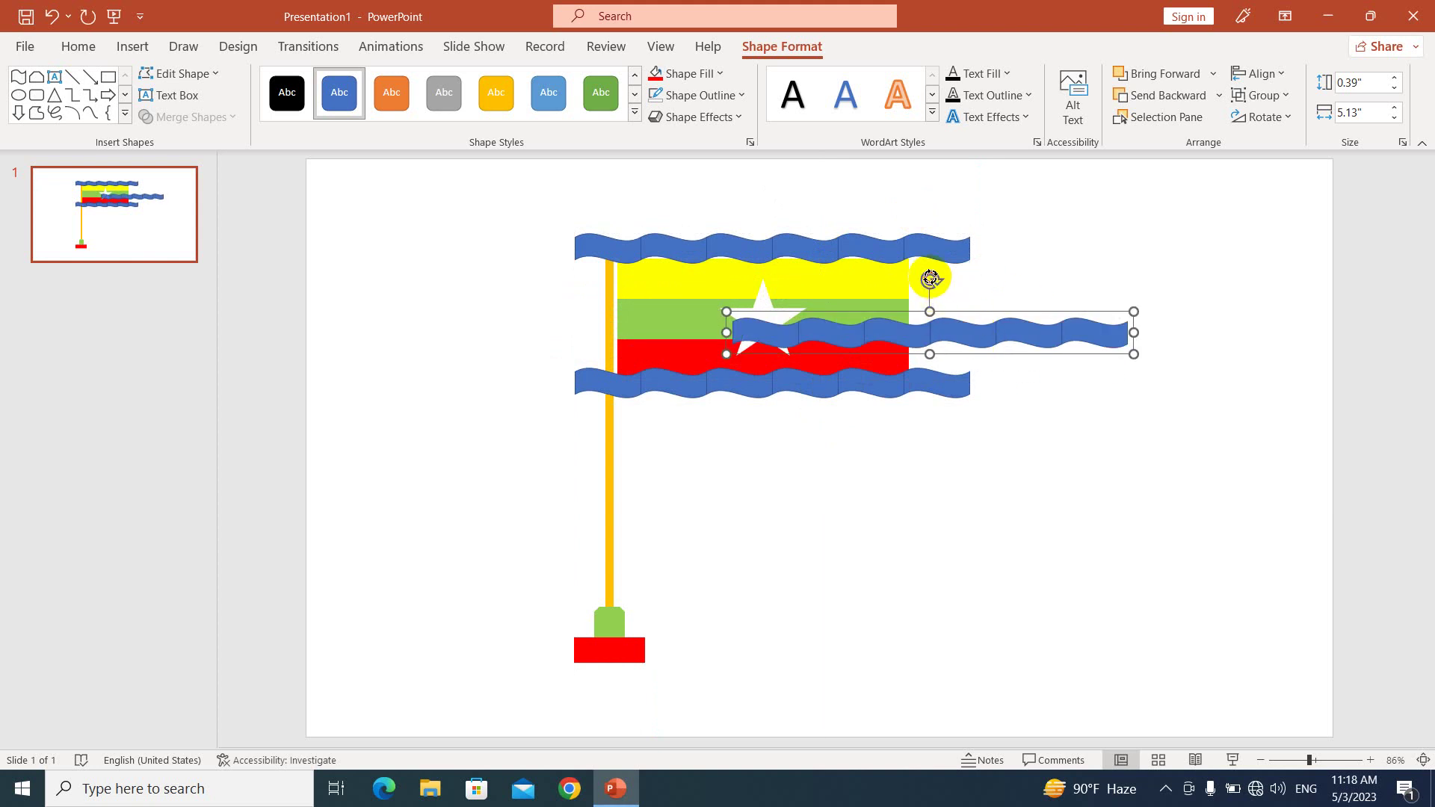
{"action": "mouse_move", "coordinate": [929, 278]}
{"action": "left_mouse_down"}
{"action": "mouse_move", "coordinate": [1043, 342]}
{"action": "mouse_move", "coordinate": [964, 325]}
{"action": "mouse_move", "coordinate": [920, 358]}
{"action": "mouse_move", "coordinate": [913, 335]}
{"action": "left_mouse_up"}
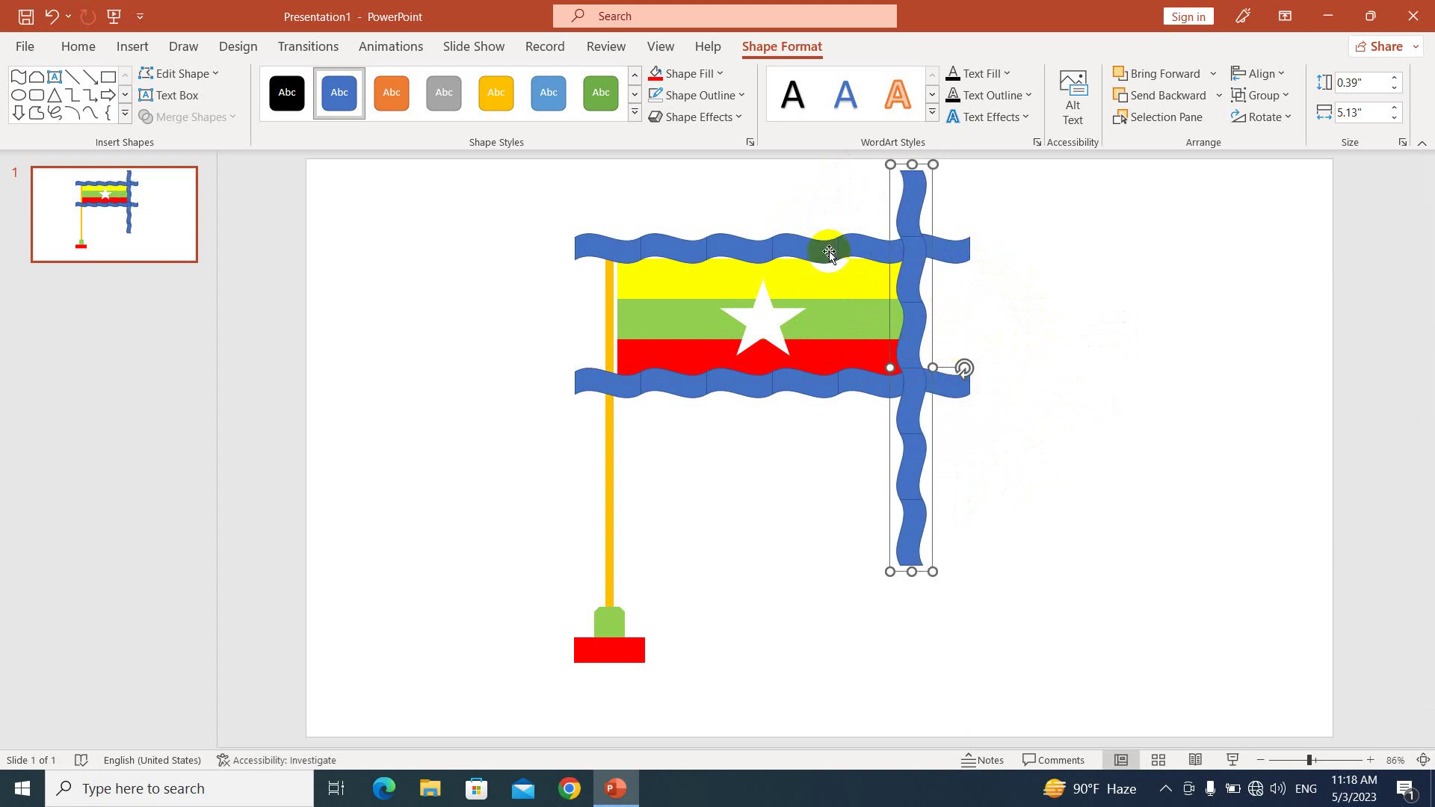
{"action": "left_click", "coordinate": [815, 250]}
{"action": "left_click_drag", "start_coordinate": [815, 251], "coordinate": [815, 254]}
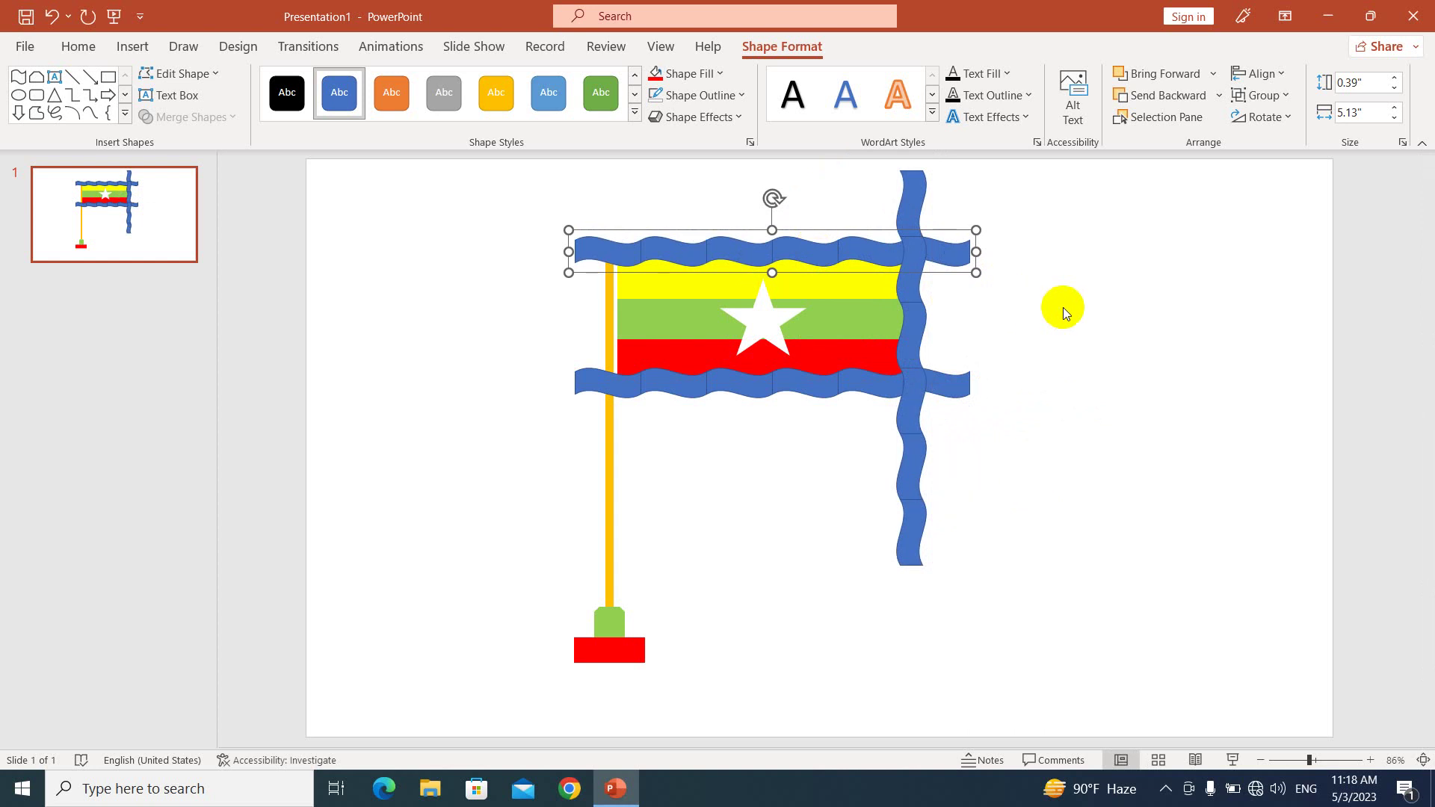
Apply a Lines motion path animation to the selected top wave band
{"action": "left_click", "coordinate": [405, 51]}
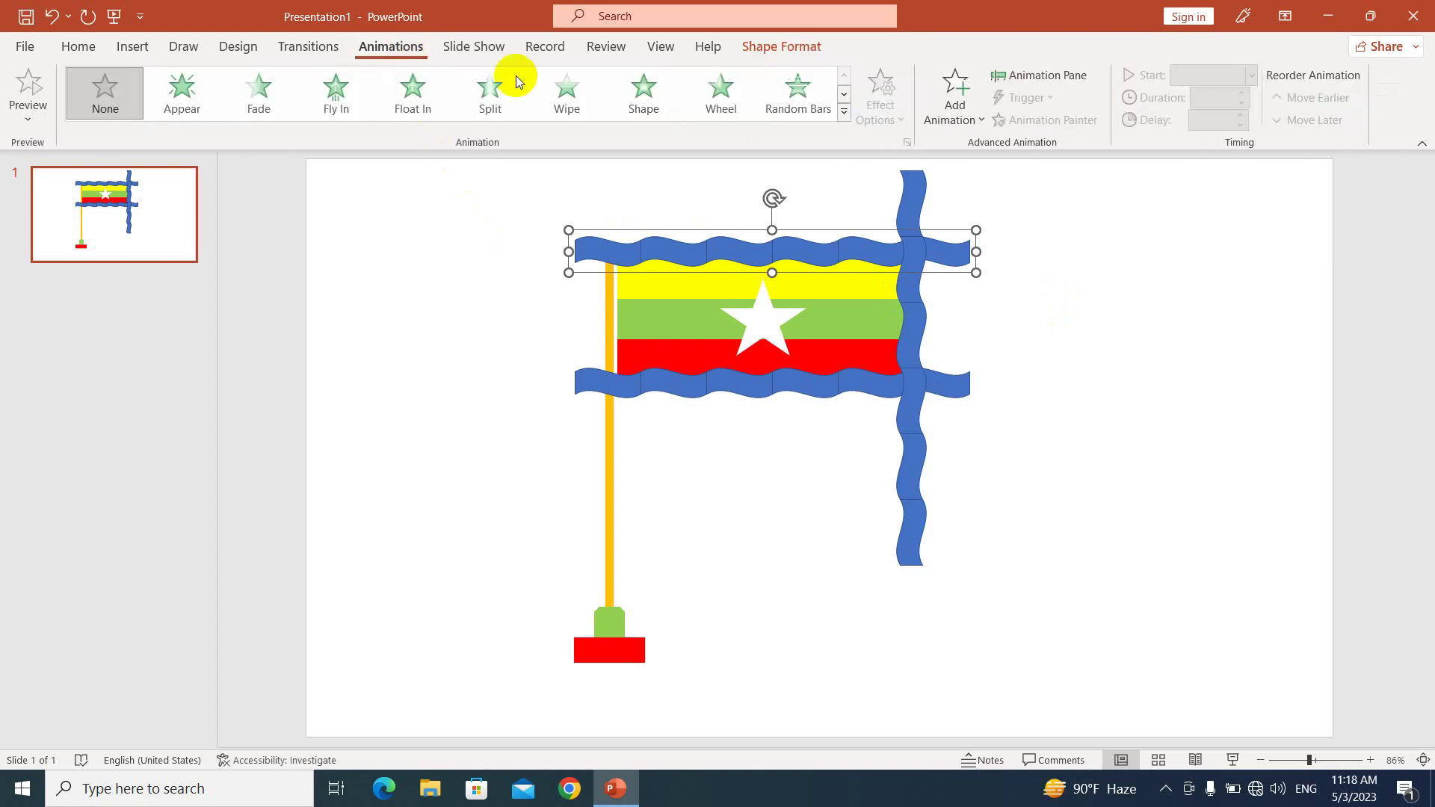
{"action": "left_click", "coordinate": [844, 112]}
{"action": "scroll", "coordinate": [217, 493], "scroll_direction": "down", "scroll_amount": 1}
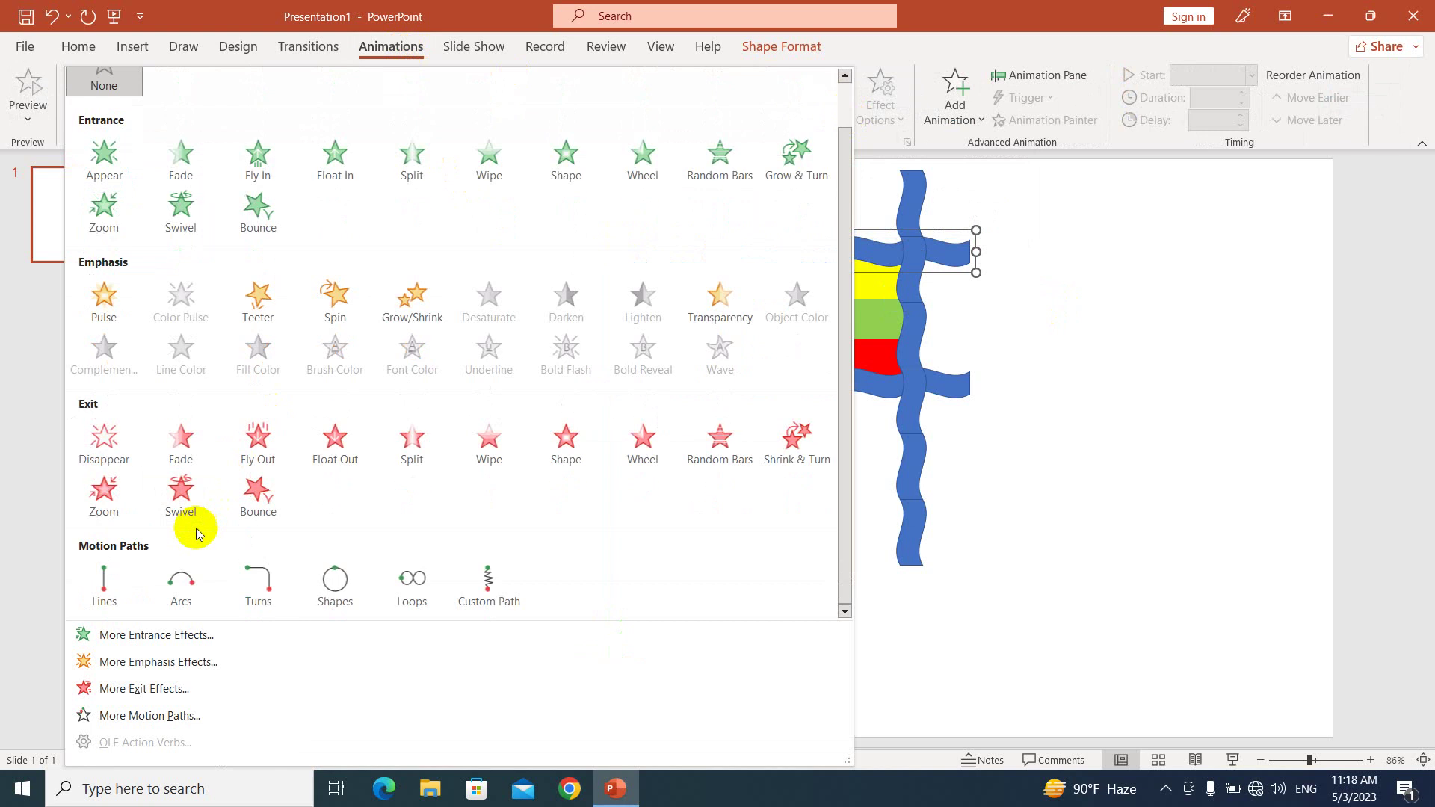
{"action": "left_click", "coordinate": [105, 580]}
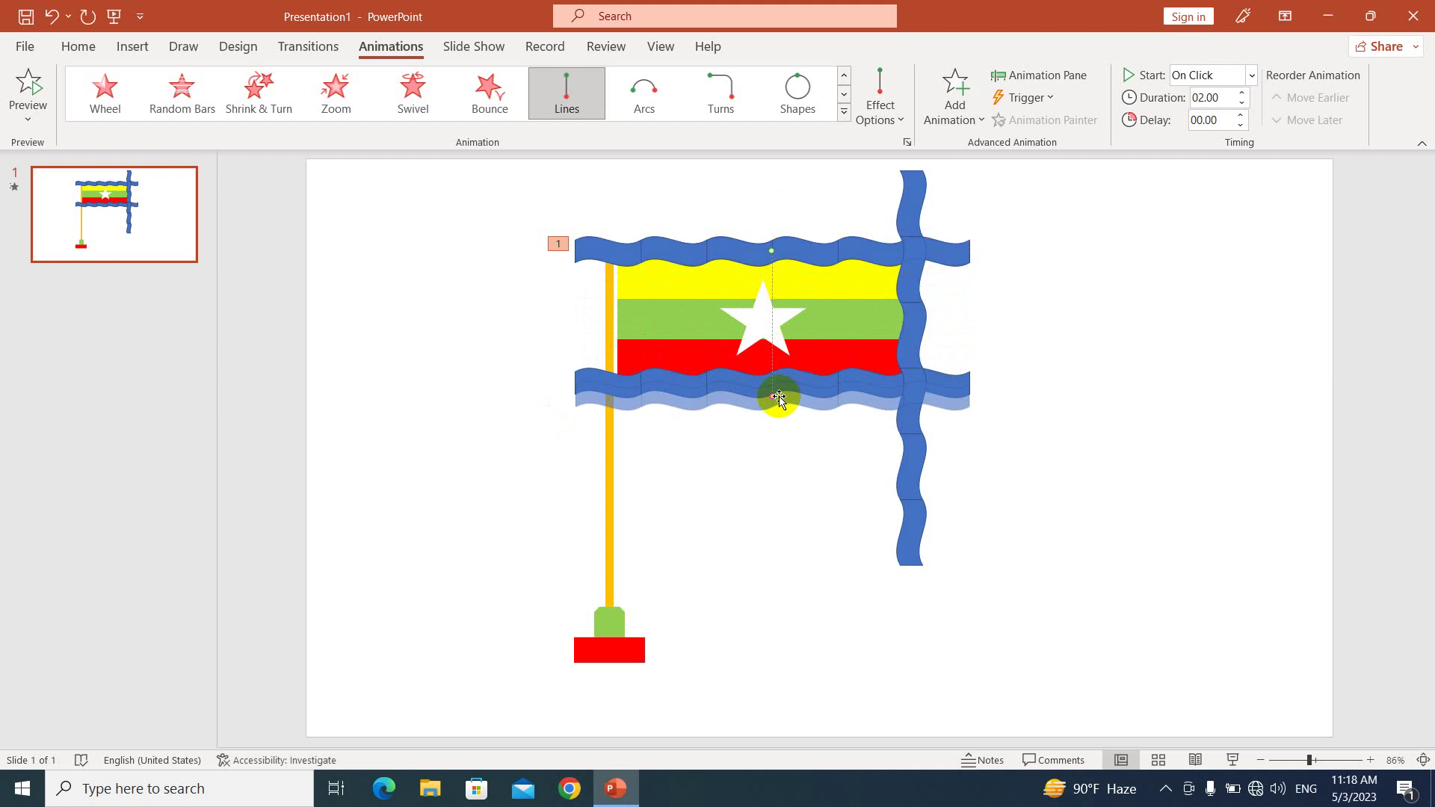
Redirect the Lines path horizontally right past the slide edge and show Group 18 in the Animation Pane
{"action": "mouse_move", "coordinate": [772, 395]}
{"action": "left_mouse_down"}
{"action": "mouse_move", "coordinate": [1054, 251]}
{"action": "mouse_move", "coordinate": [1161, 253]}
{"action": "left_mouse_up"}
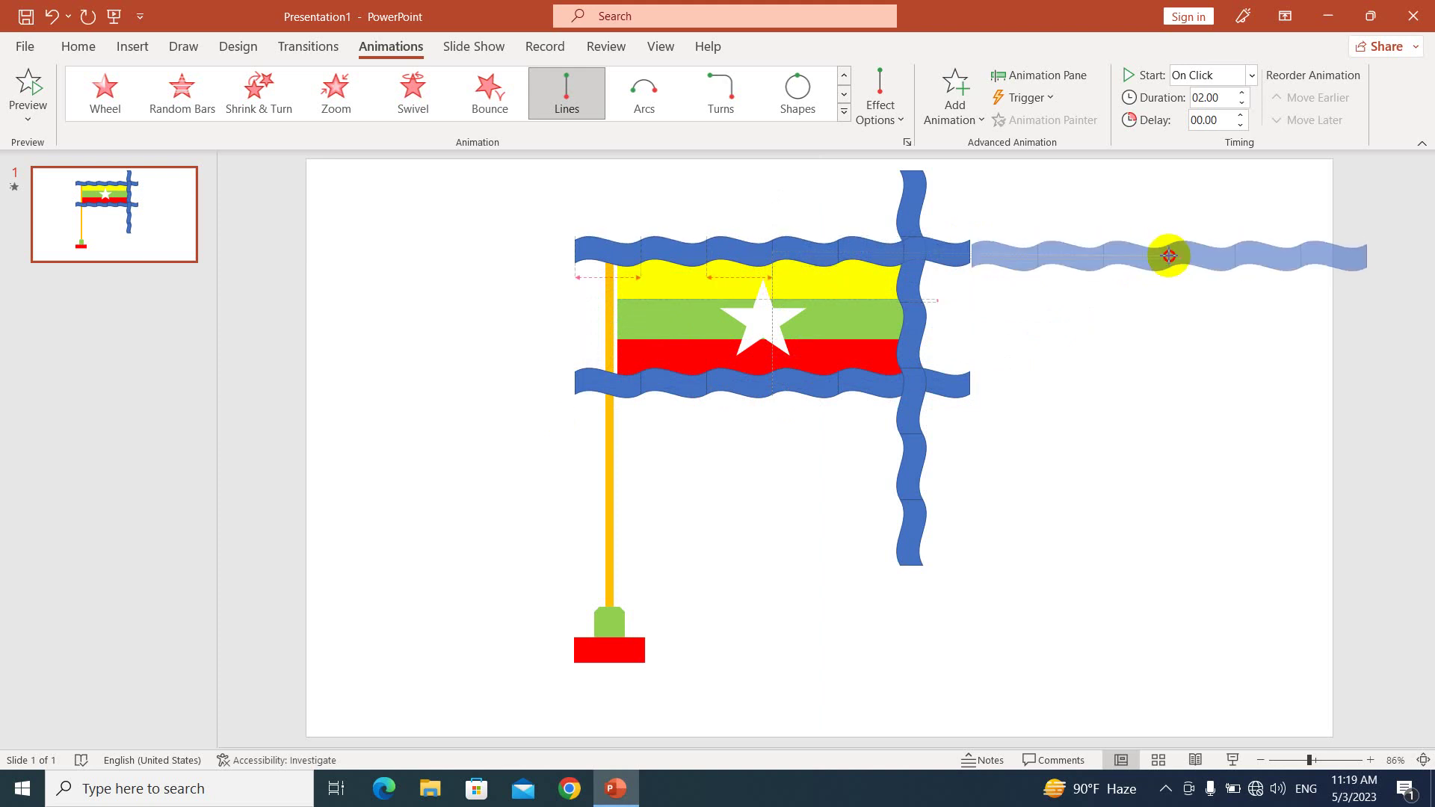
{"action": "left_click_drag", "start_coordinate": [1162, 252], "coordinate": [1164, 254]}
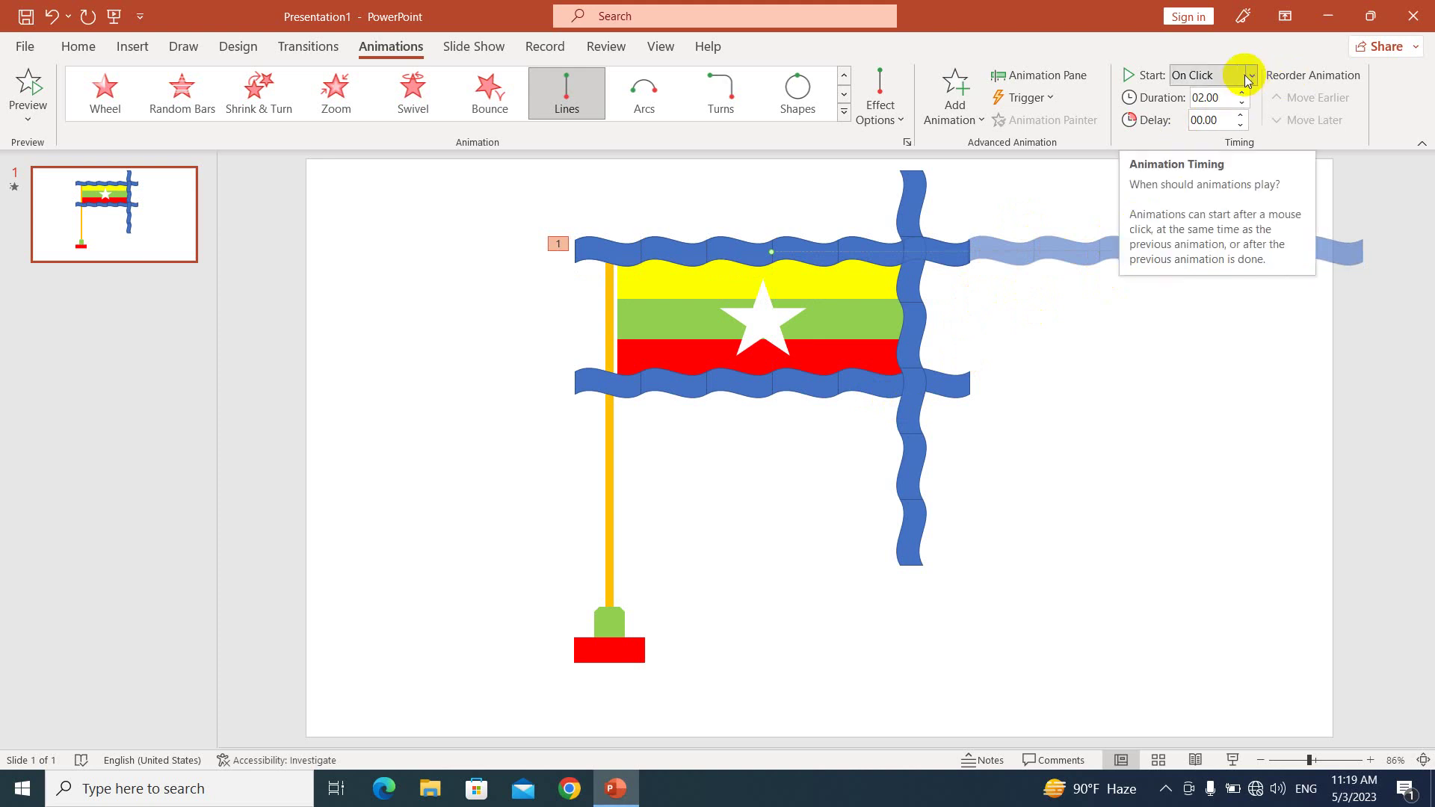
{"action": "left_click", "coordinate": [1067, 82]}
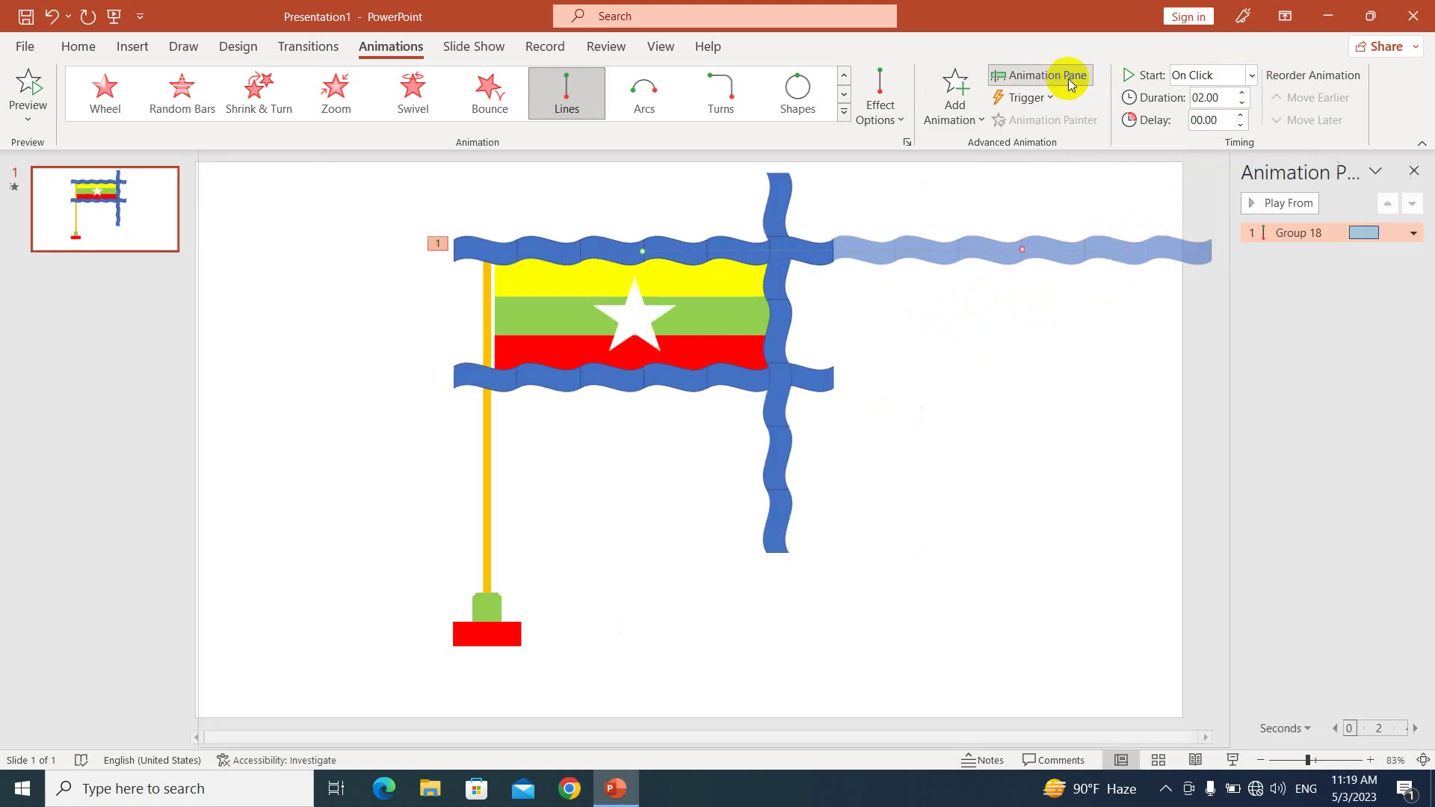
{"action": "left_click", "coordinate": [1412, 234]}
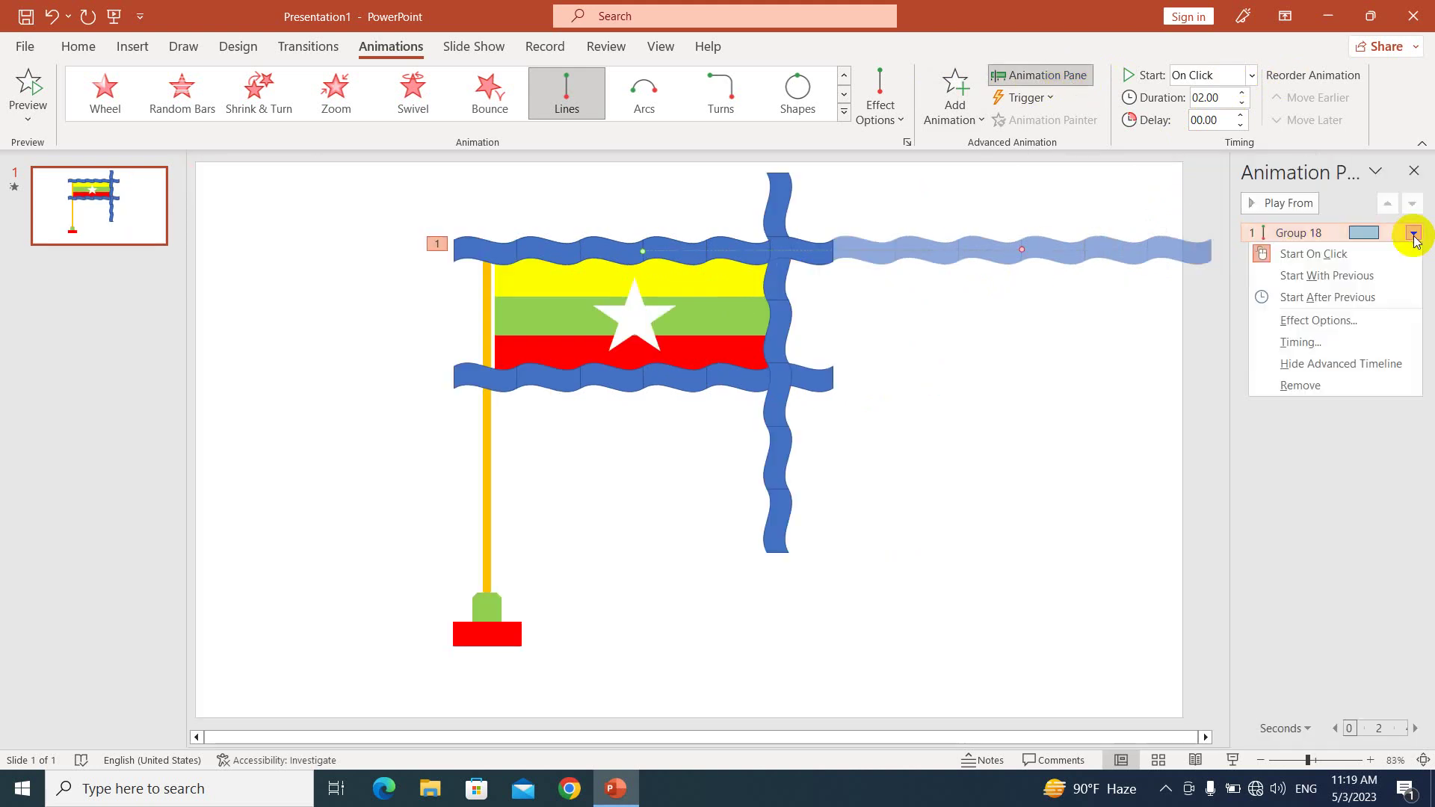
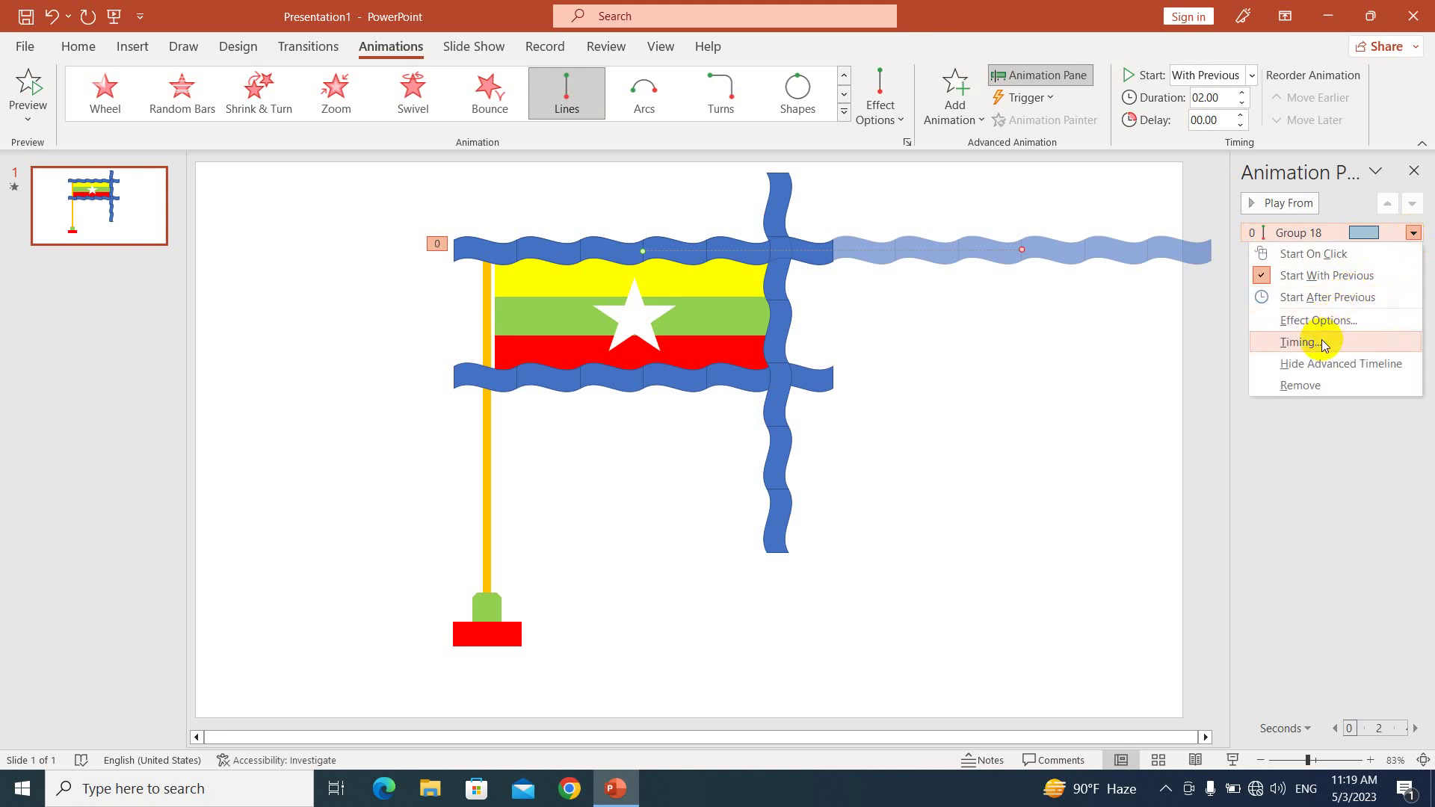
Give the top strip's Lines motion no smooth start/end, 0.5 s delay, 2 s duration and 5 repeats
{"action": "left_click", "coordinate": [1322, 340]}
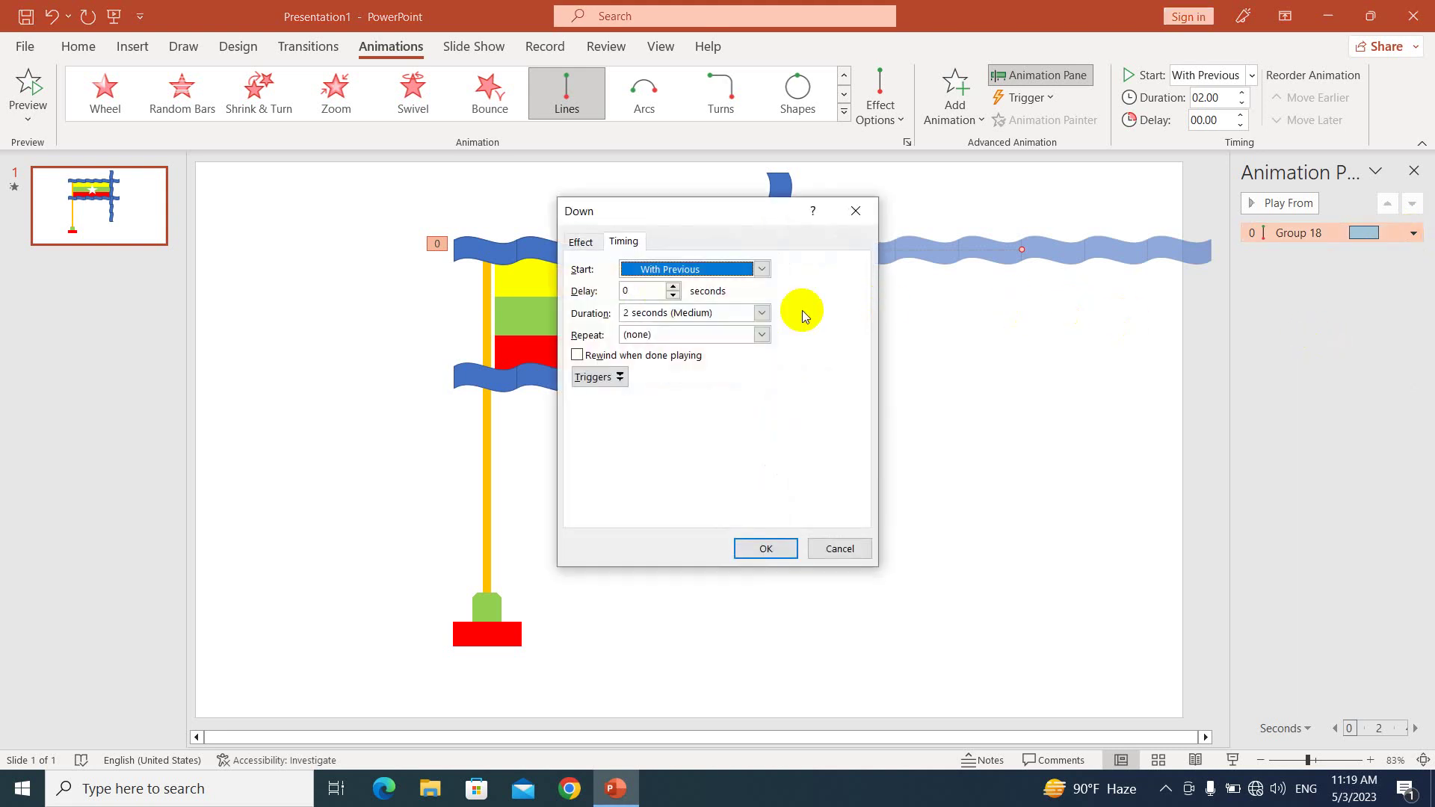
{"action": "left_click", "coordinate": [585, 249]}
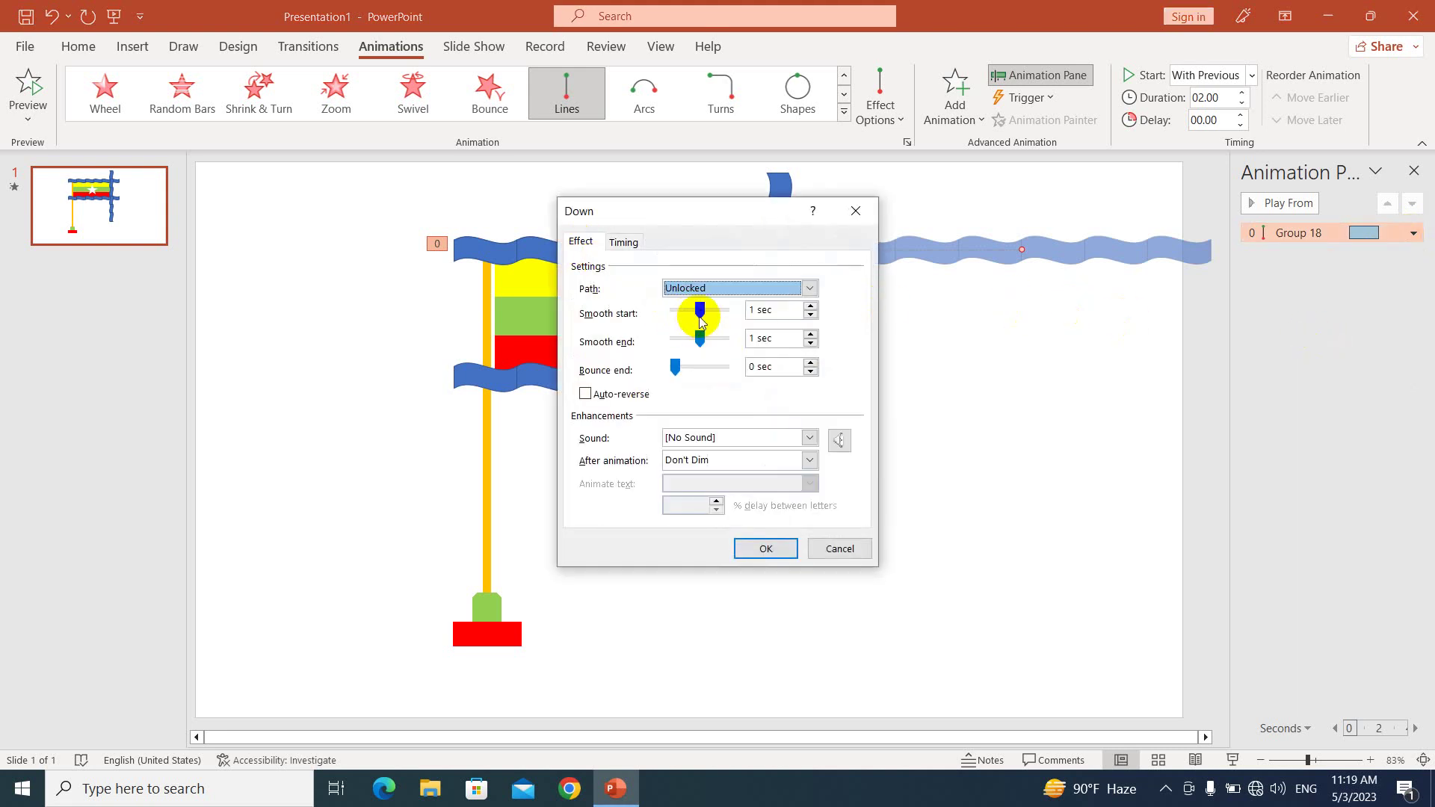
{"action": "mouse_move", "coordinate": [699, 311]}
{"action": "left_mouse_down"}
{"action": "mouse_move", "coordinate": [635, 313]}
{"action": "mouse_move", "coordinate": [656, 338]}
{"action": "left_mouse_up"}
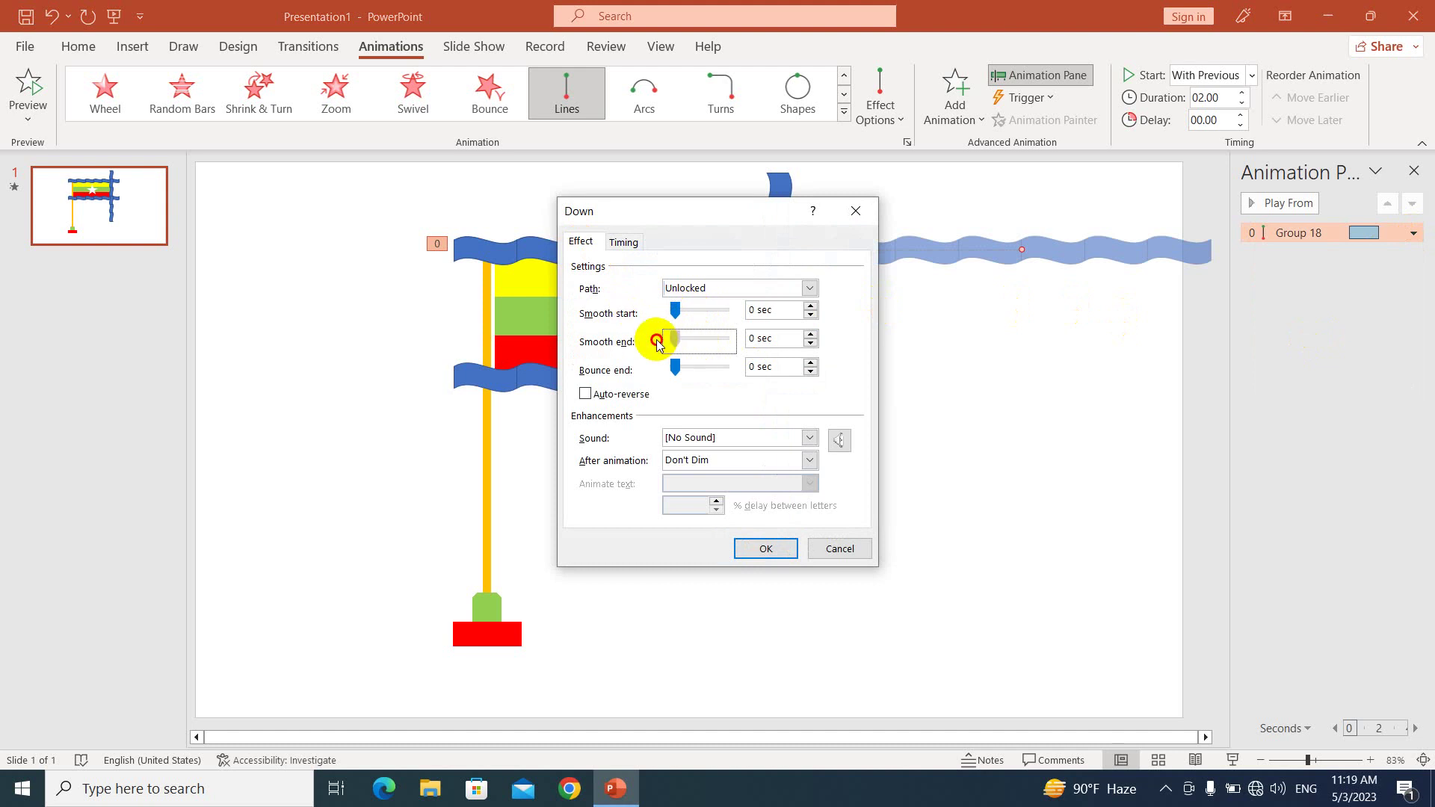
{"action": "left_click", "coordinate": [632, 243]}
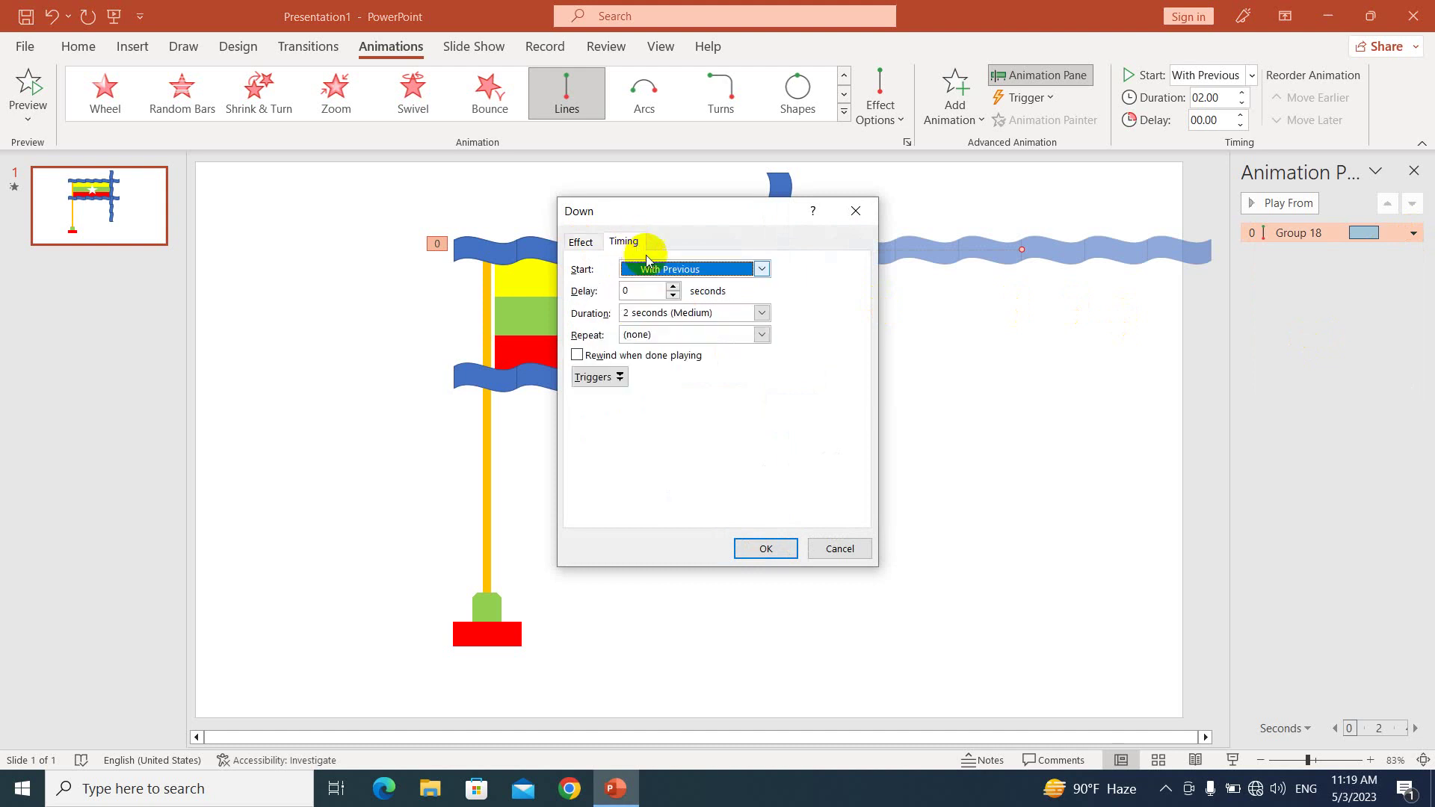
{"action": "left_click", "coordinate": [673, 287]}
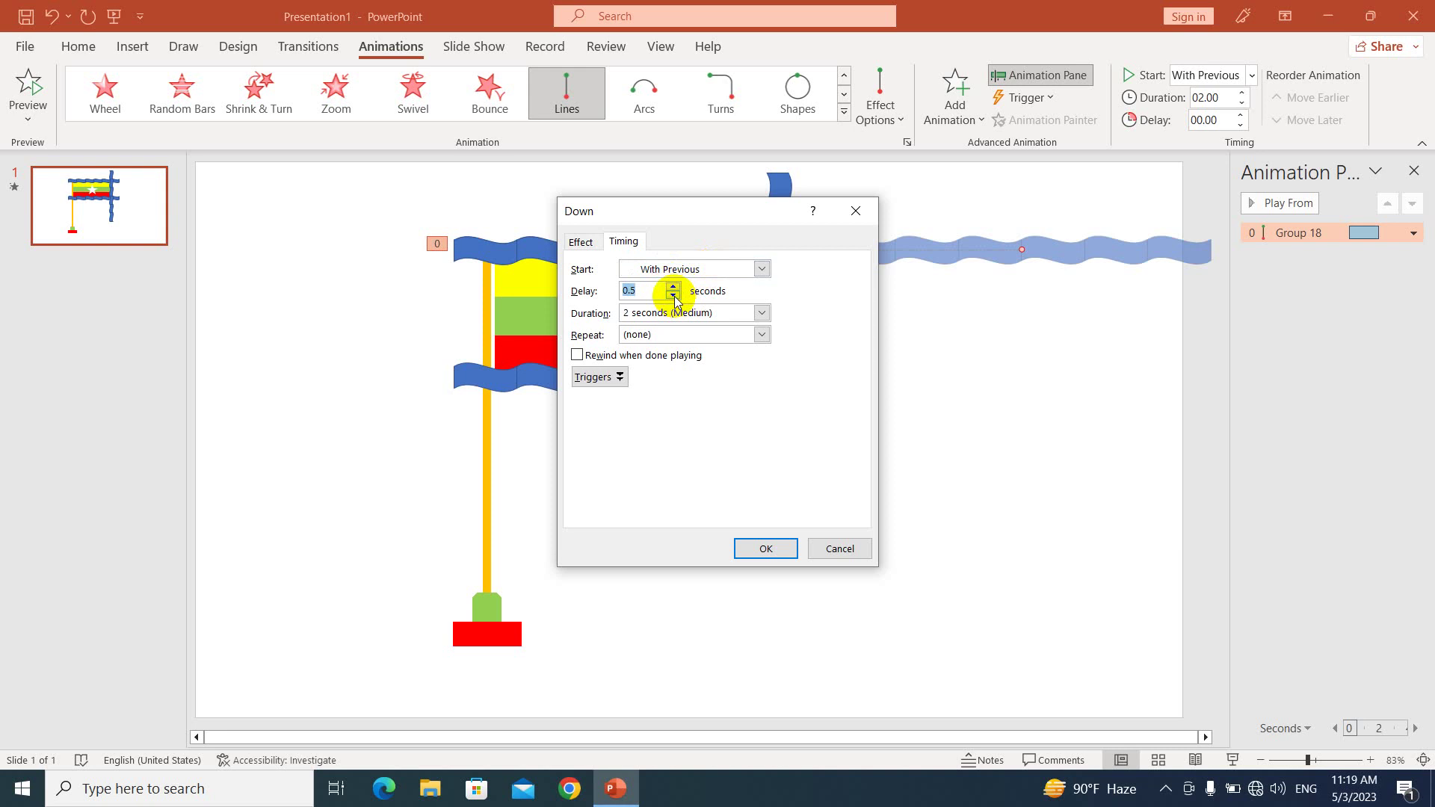
{"action": "left_click", "coordinate": [763, 313]}
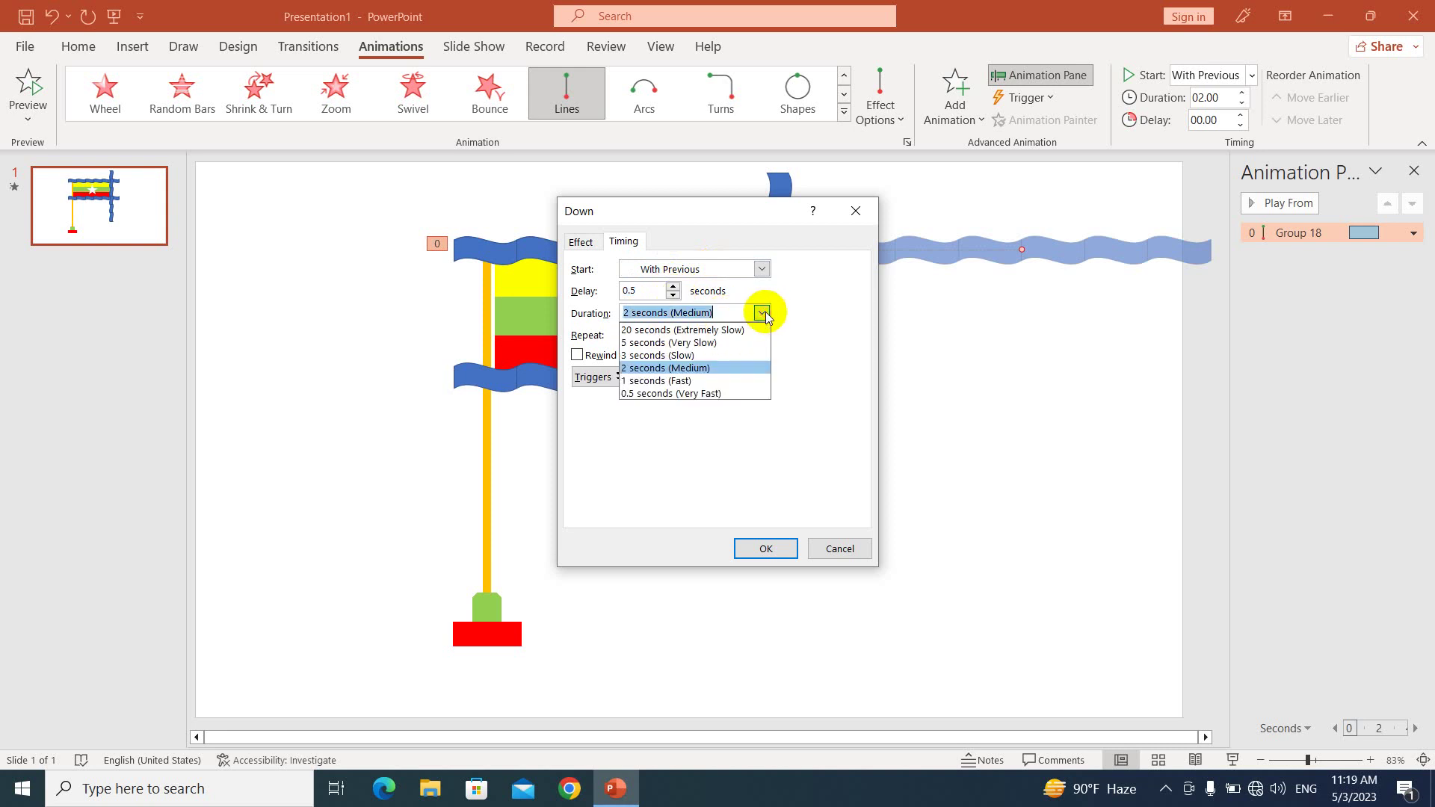
{"action": "left_click", "coordinate": [661, 368]}
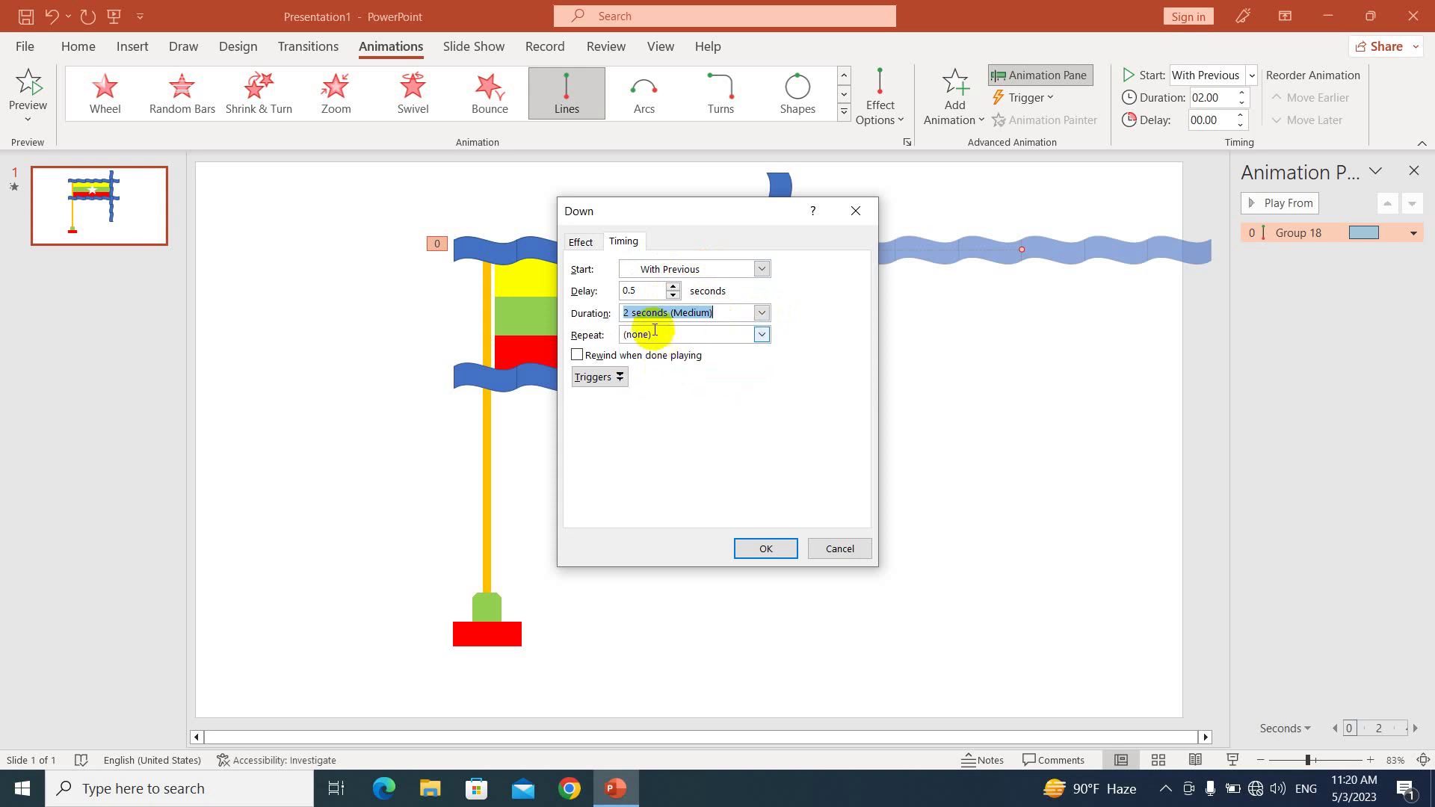
{"action": "left_click", "coordinate": [763, 335]}
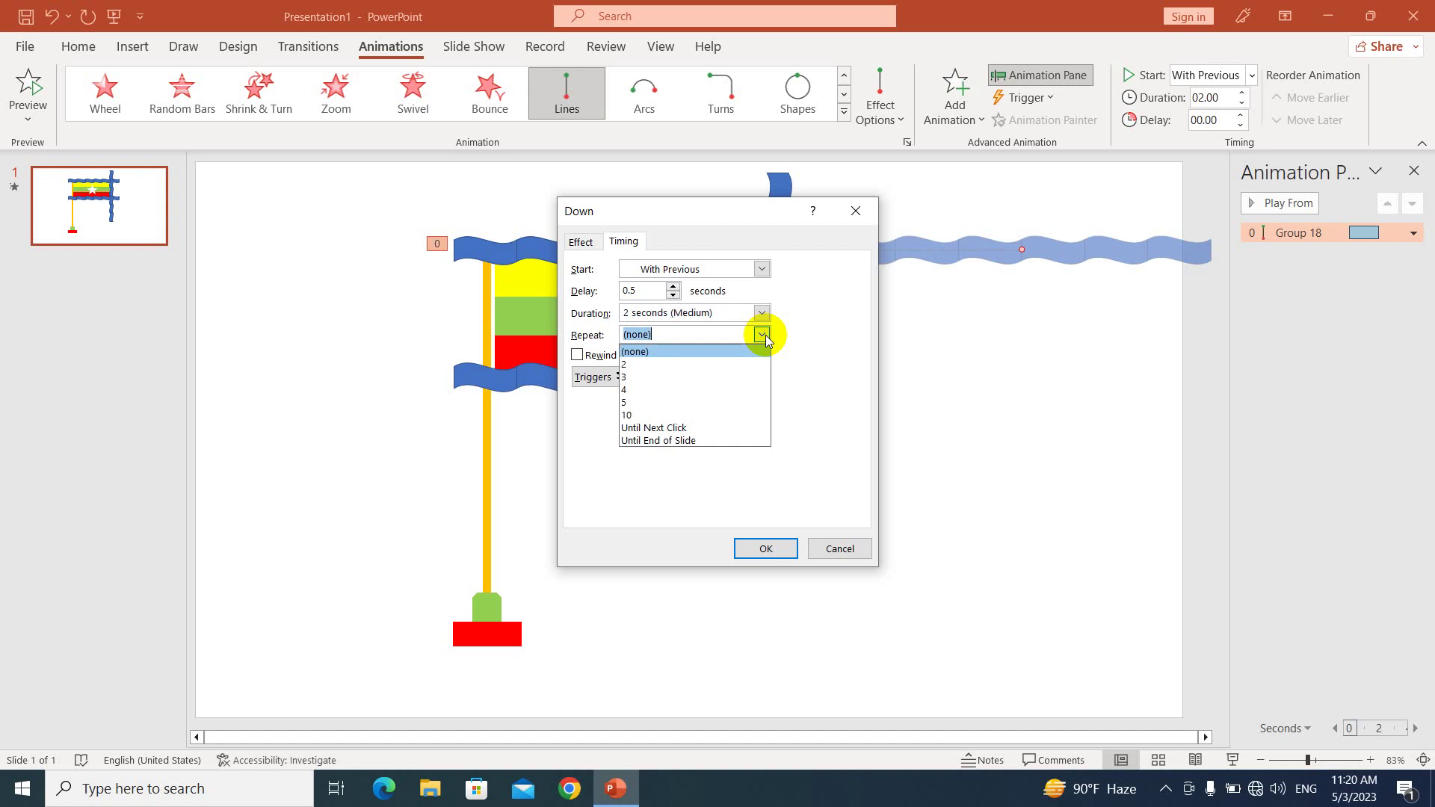
{"action": "left_click", "coordinate": [638, 405]}
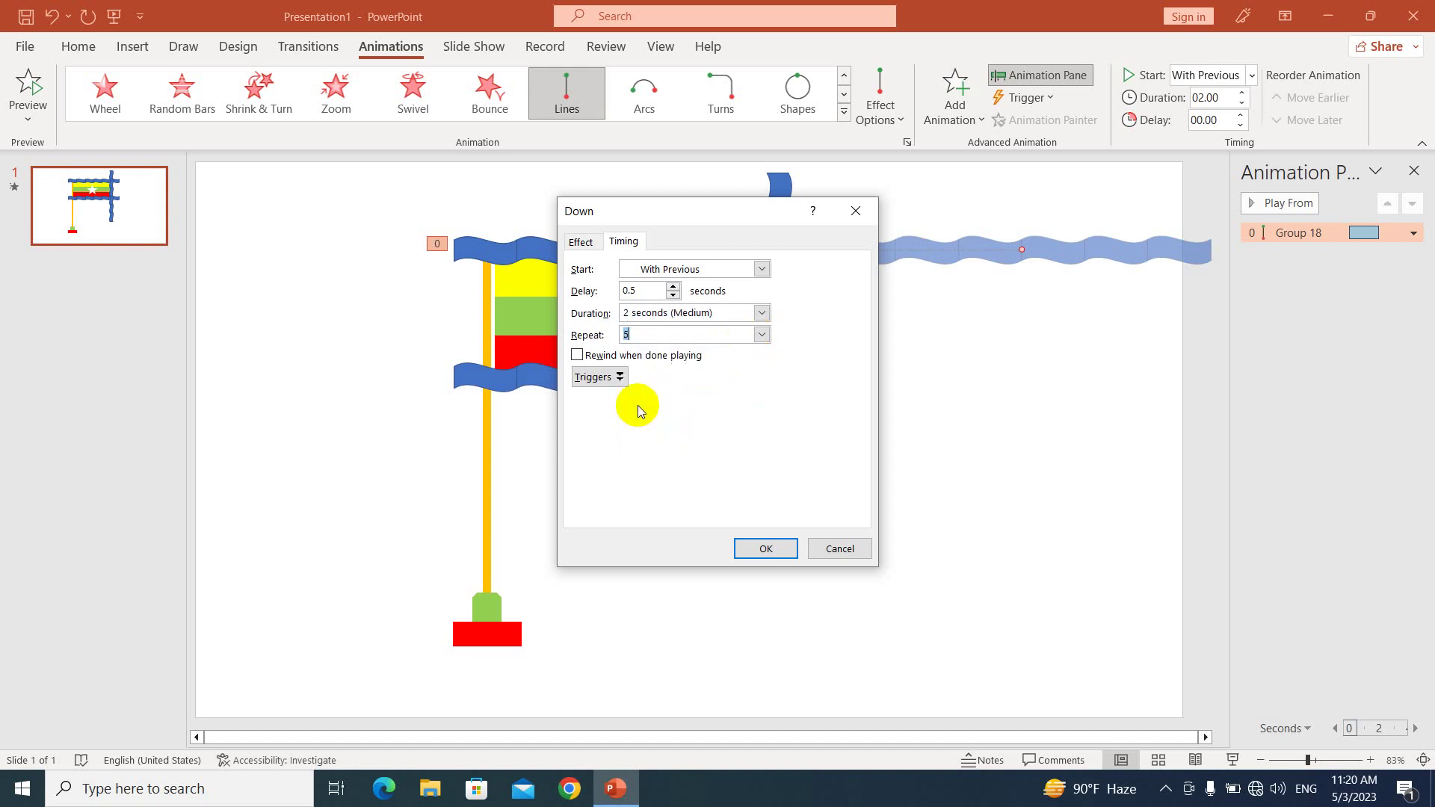
{"action": "left_click", "coordinate": [765, 549]}
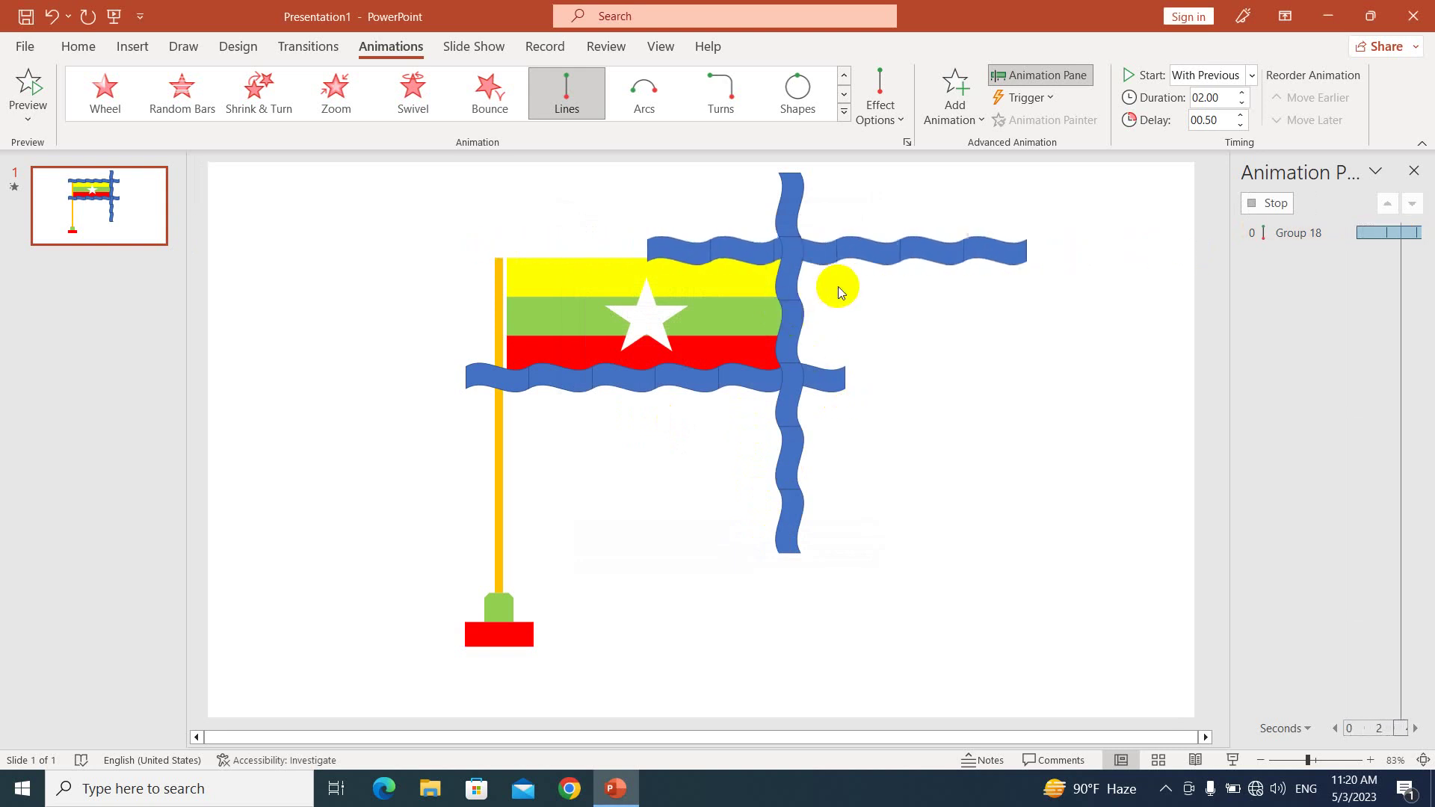
Stop the preview, drag the top strip's motion path end leftward, and reselect the top strip
{"action": "left_click", "coordinate": [856, 245]}
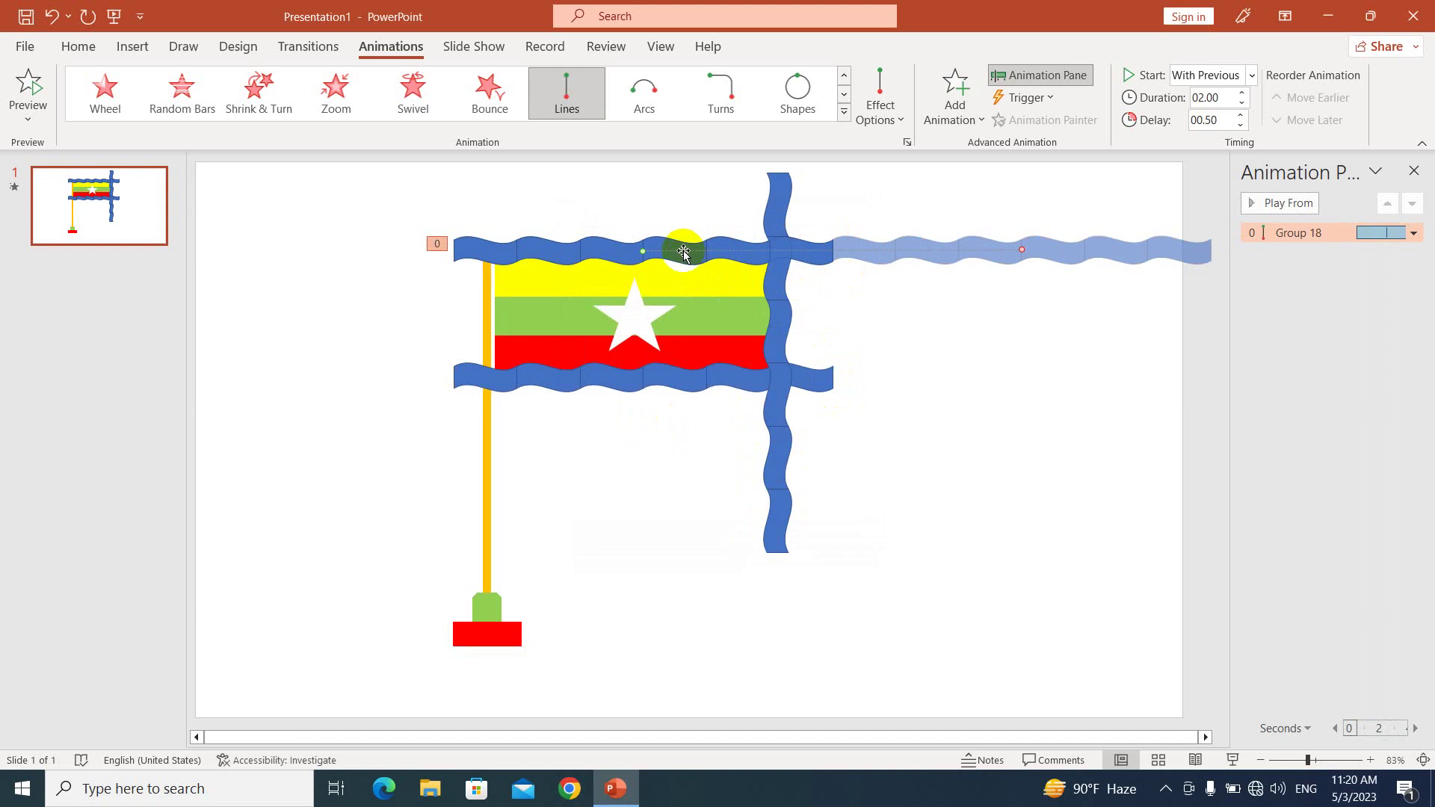
{"action": "left_click_drag", "start_coordinate": [682, 249], "coordinate": [423, 238]}
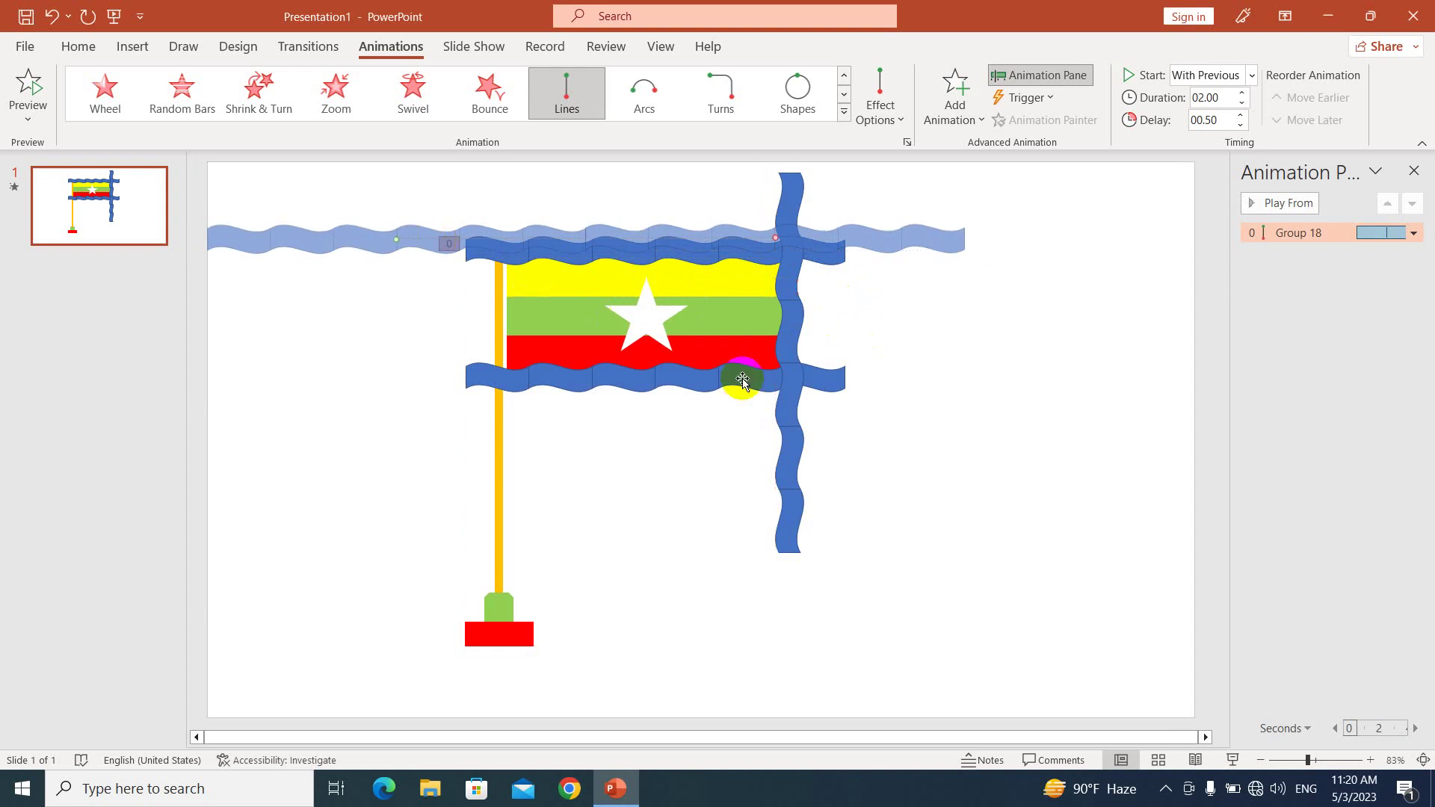
{"action": "left_click", "coordinate": [709, 381]}
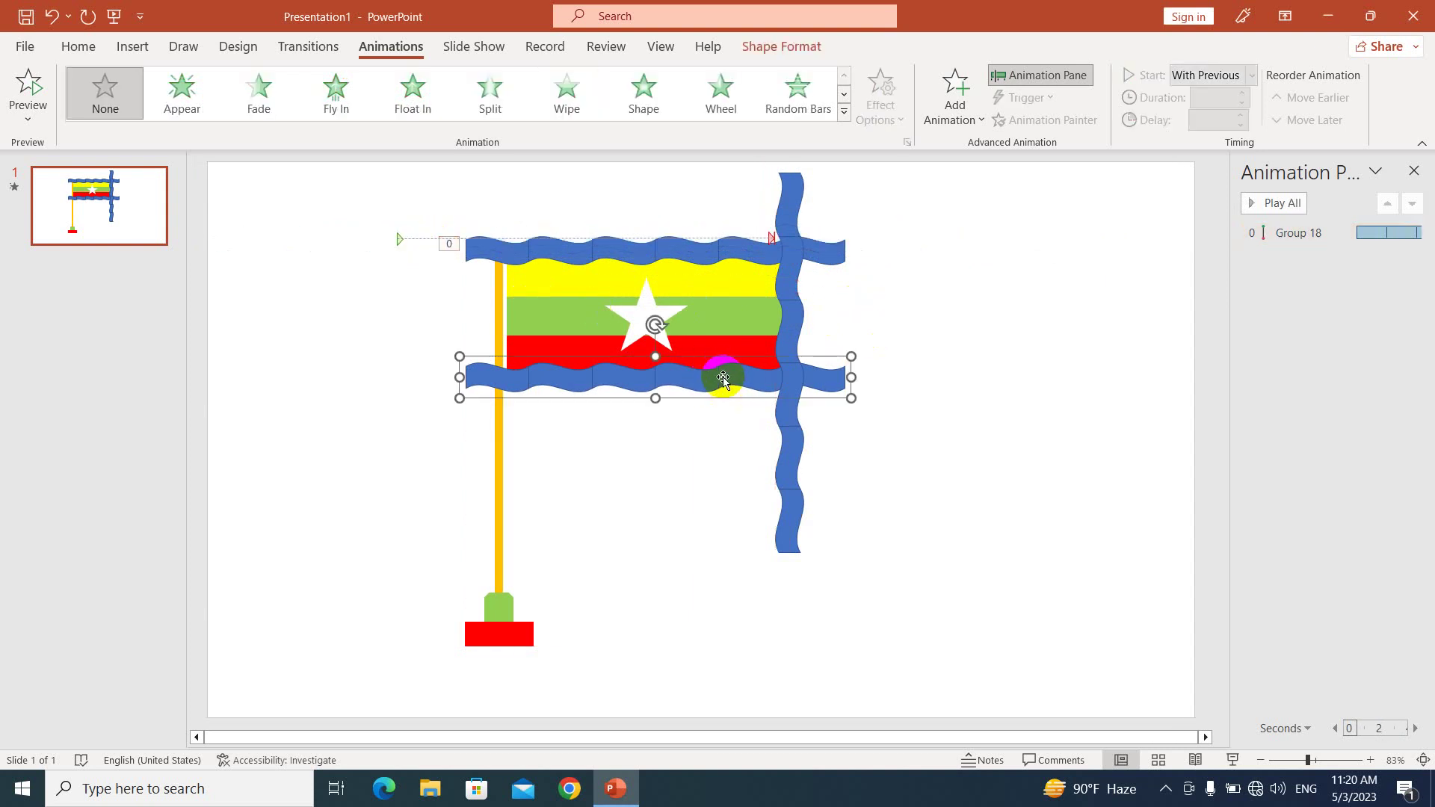
{"action": "left_click", "coordinate": [790, 299]}
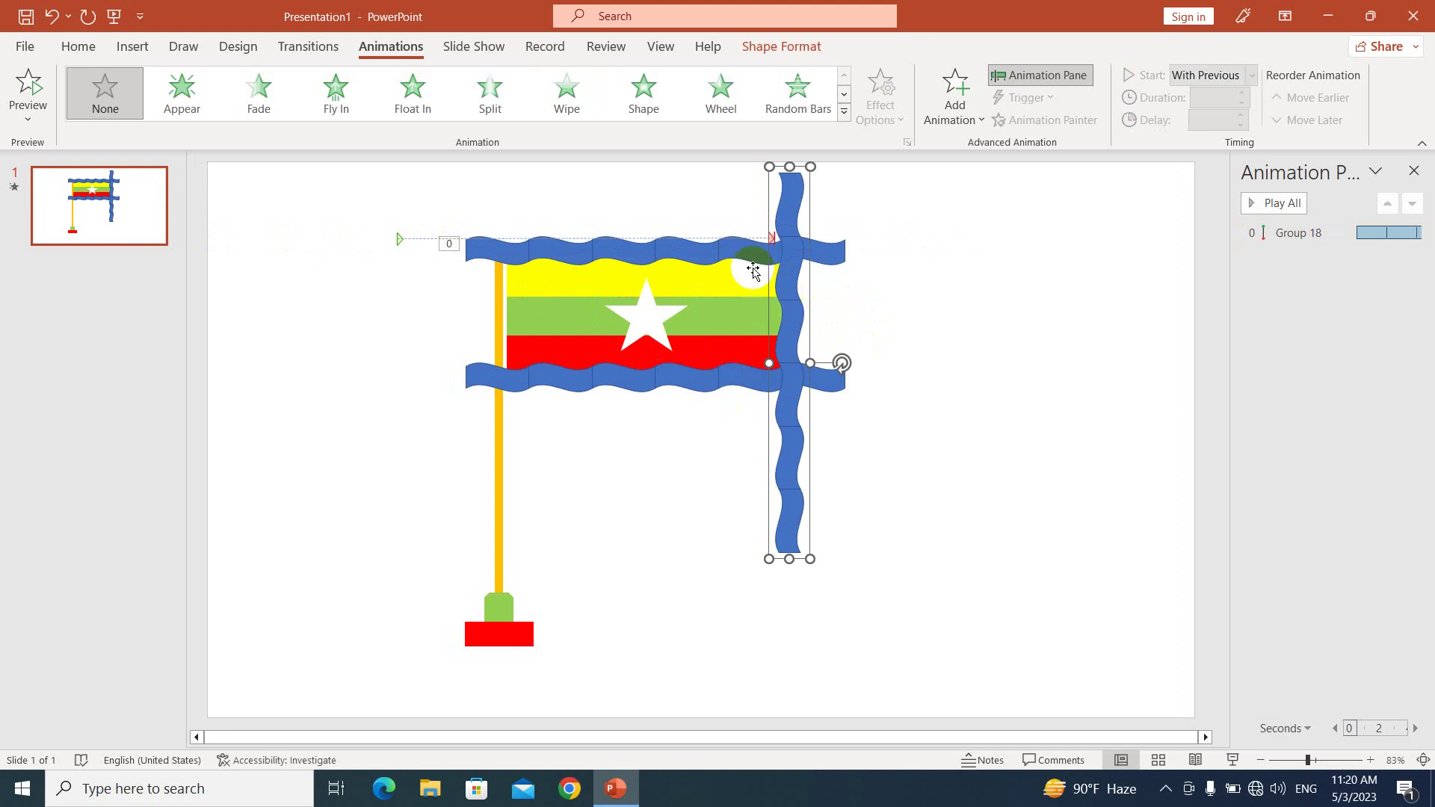
{"action": "left_click", "coordinate": [677, 252]}
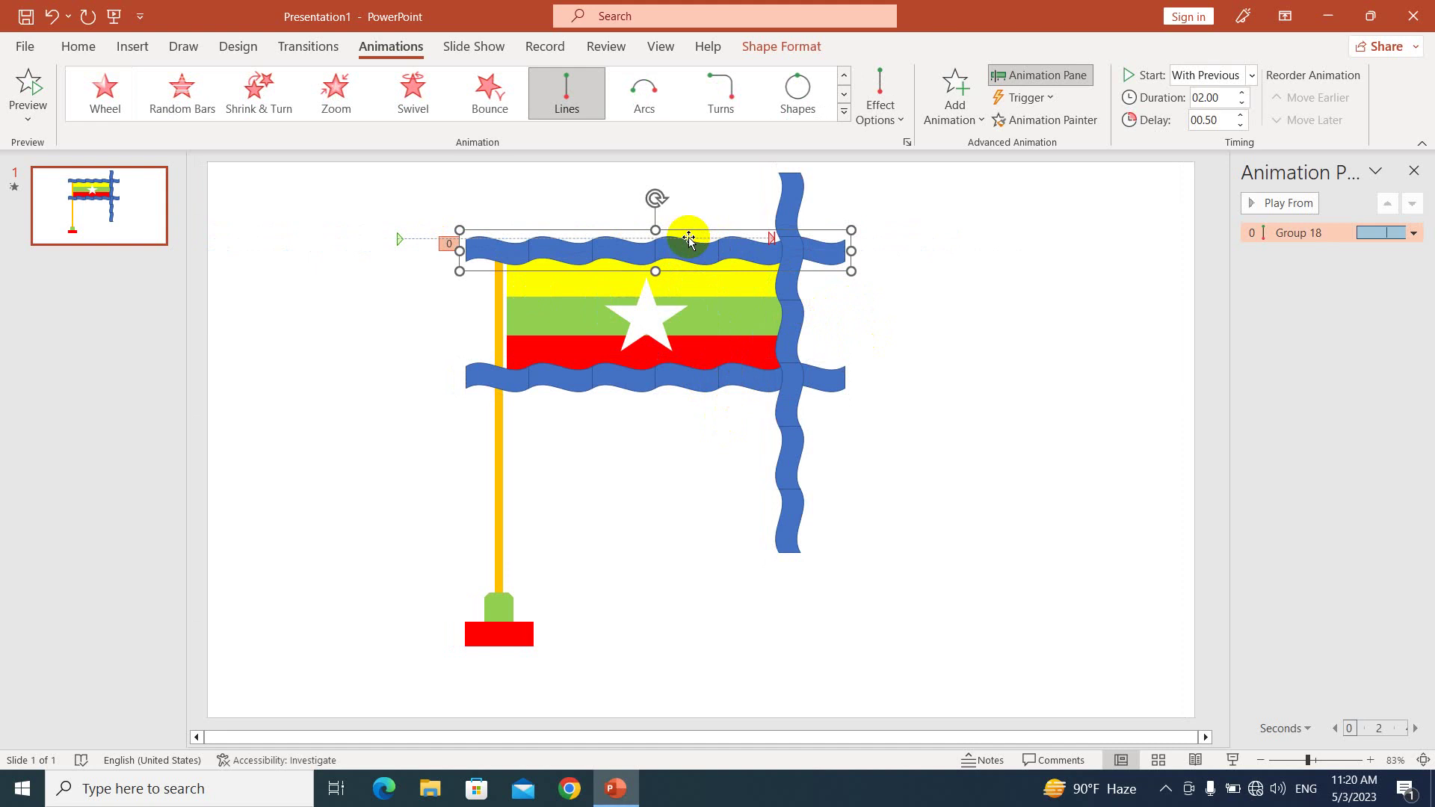
Paint the Lines animation onto the vertical strip and move its path end beside the flagpole
{"action": "left_click", "coordinate": [1044, 119]}
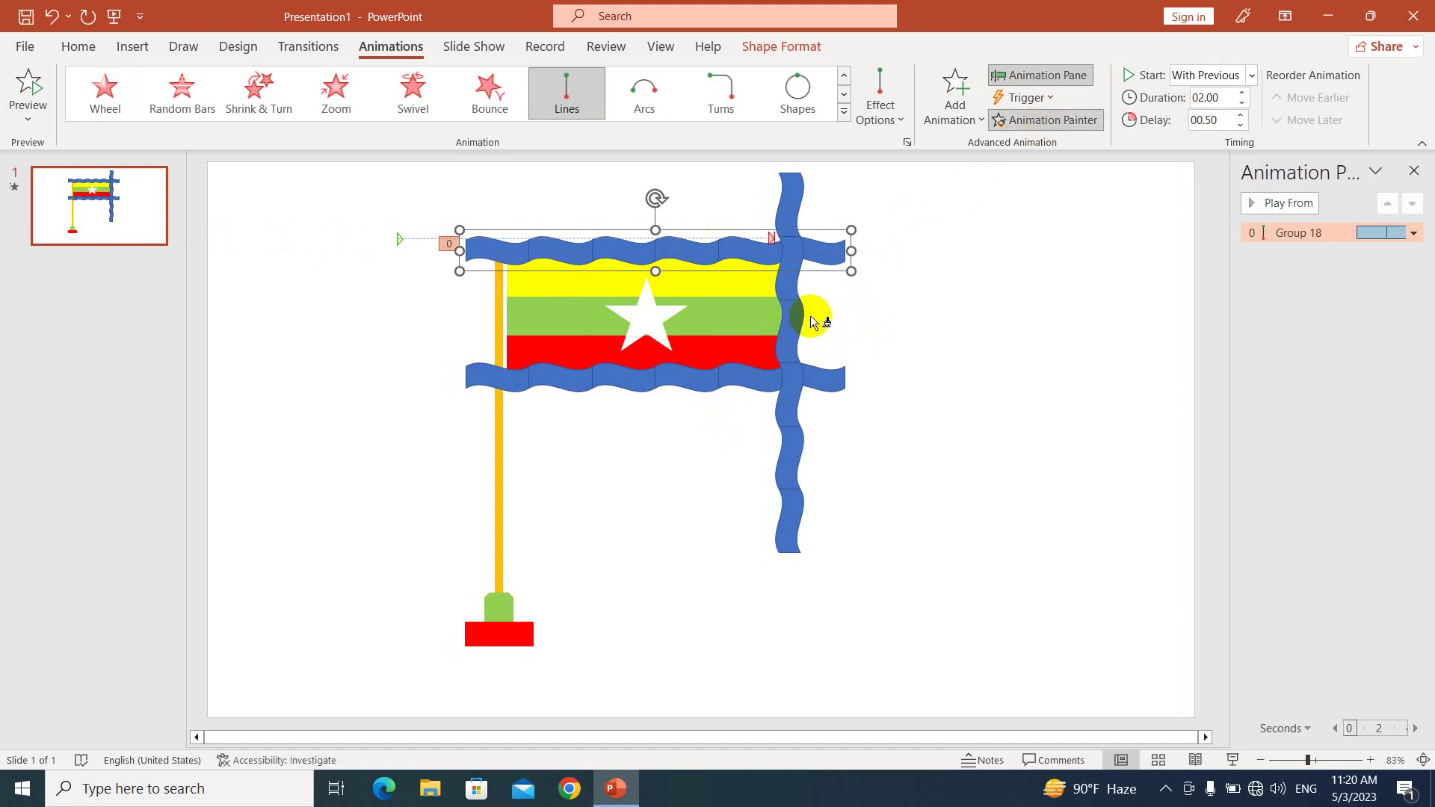
{"action": "left_click", "coordinate": [788, 328]}
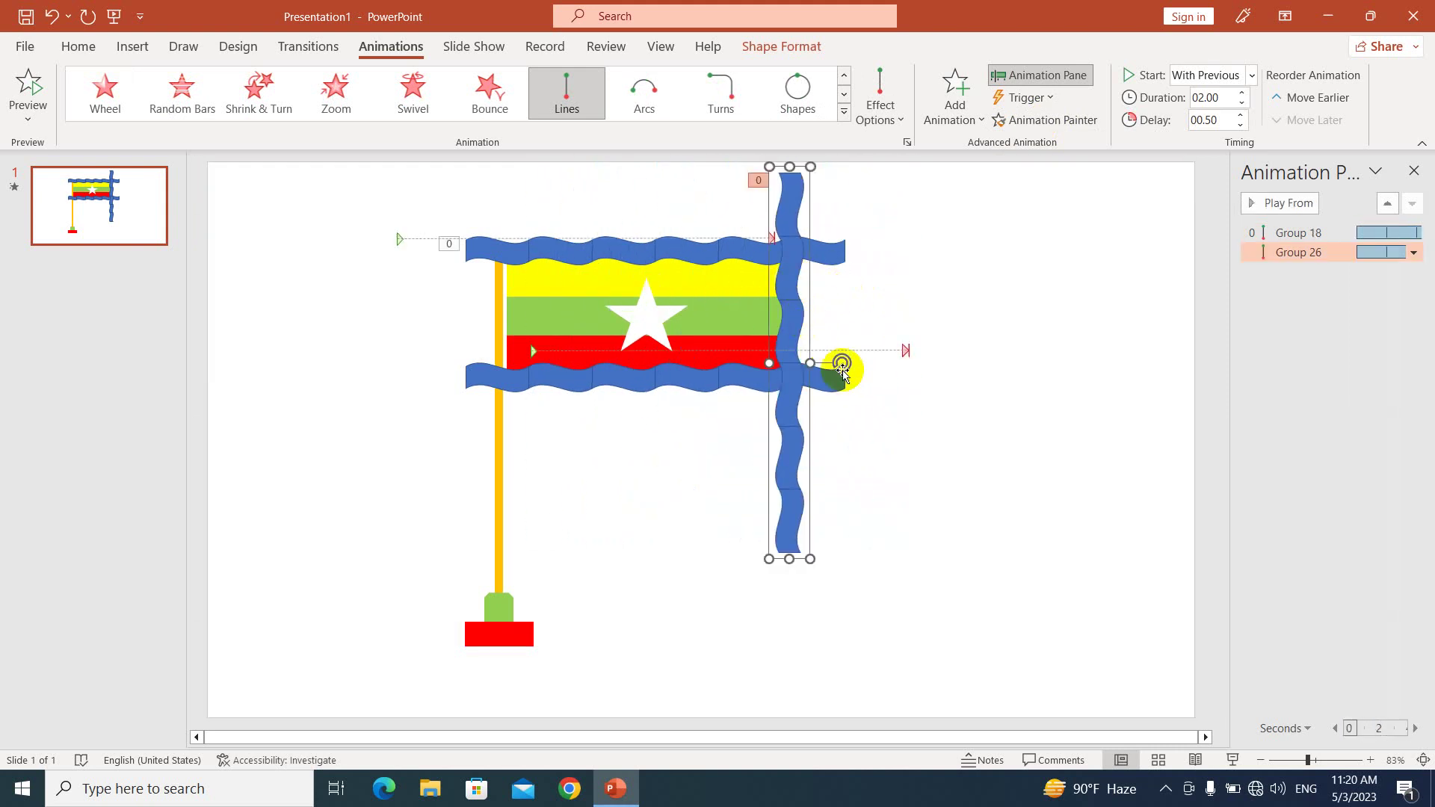
{"action": "left_click", "coordinate": [795, 322]}
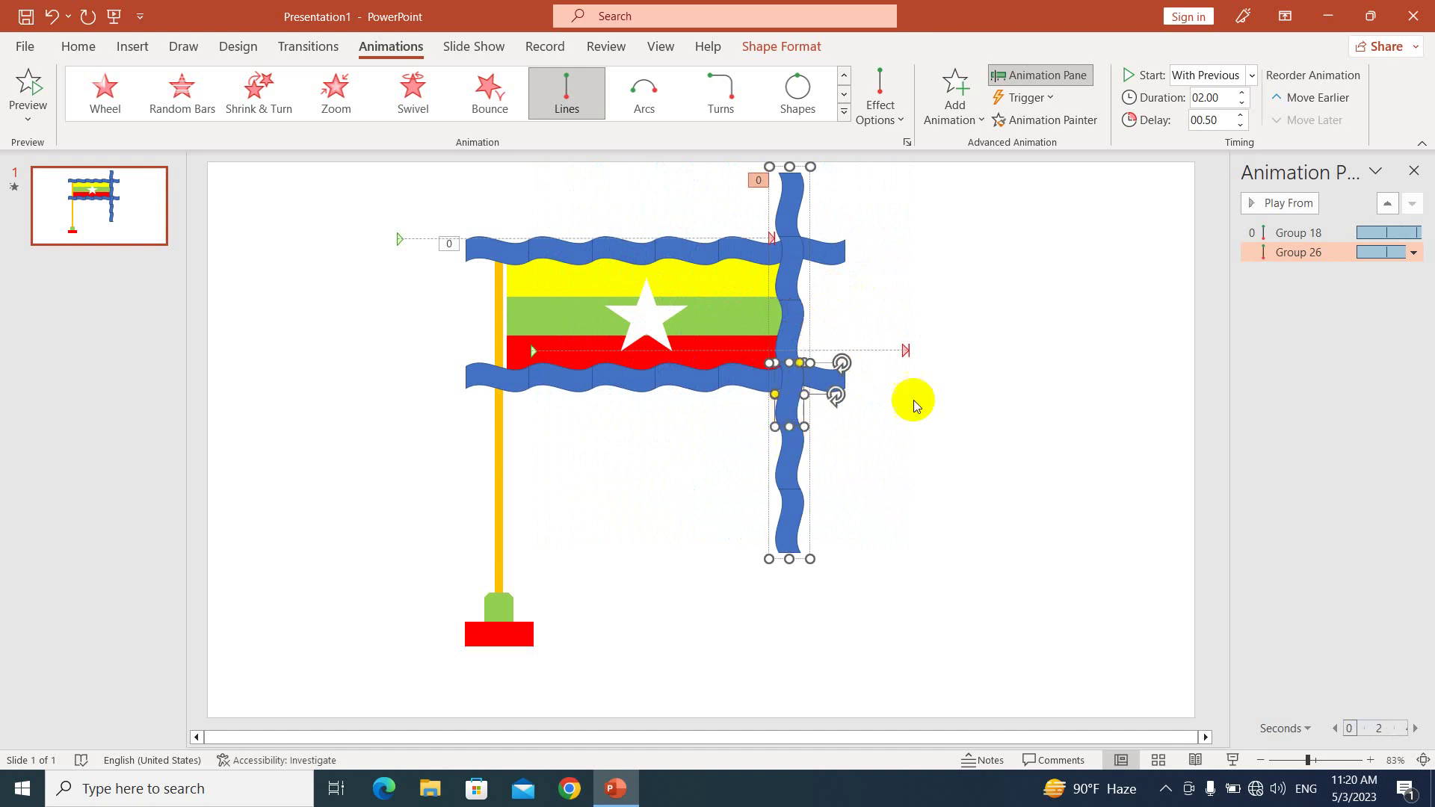
{"action": "left_click", "coordinate": [914, 395]}
{"action": "left_click", "coordinate": [532, 351]}
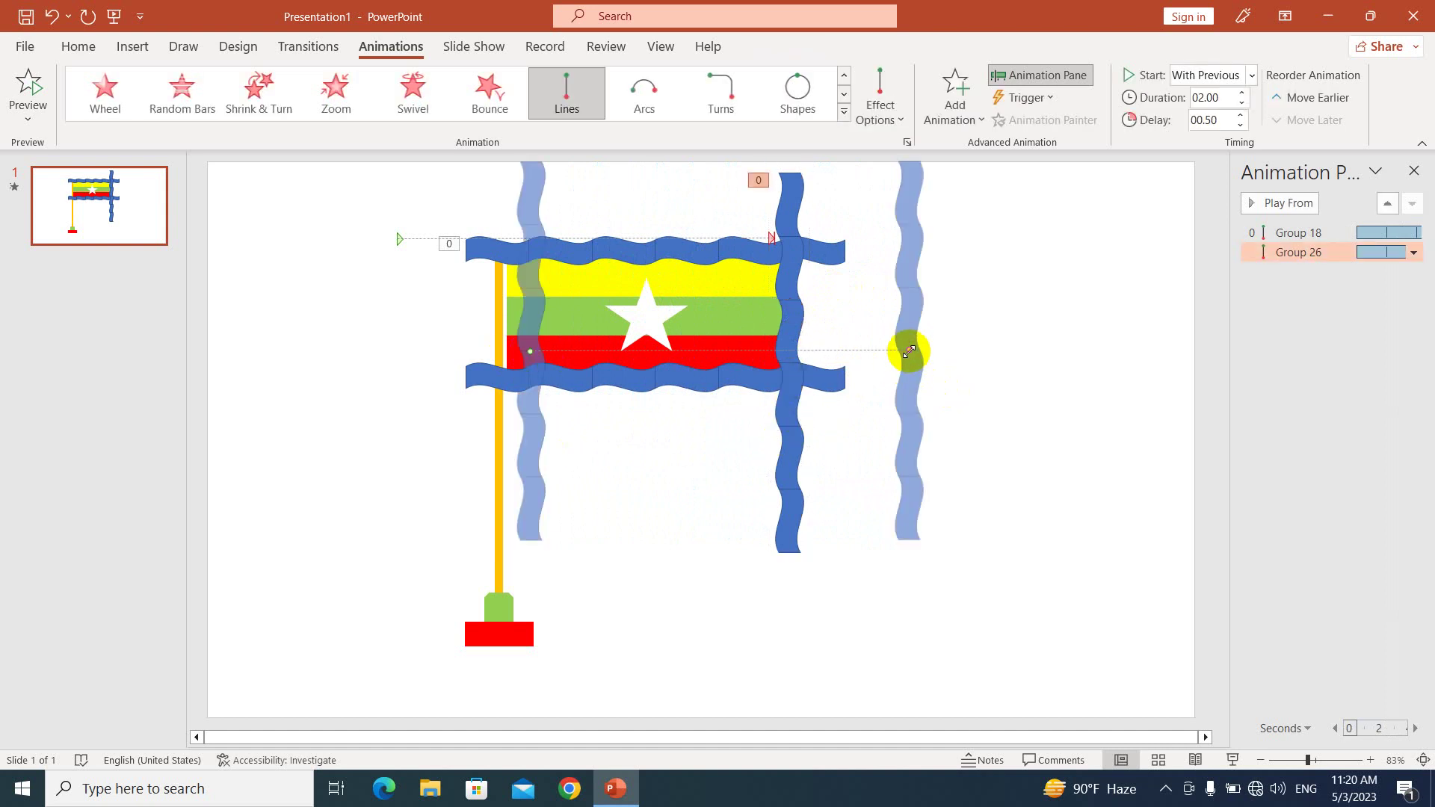
{"action": "mouse_move", "coordinate": [908, 350]}
{"action": "left_mouse_down"}
{"action": "mouse_move", "coordinate": [527, 586]}
{"action": "mouse_move", "coordinate": [529, 726]}
{"action": "left_mouse_up"}
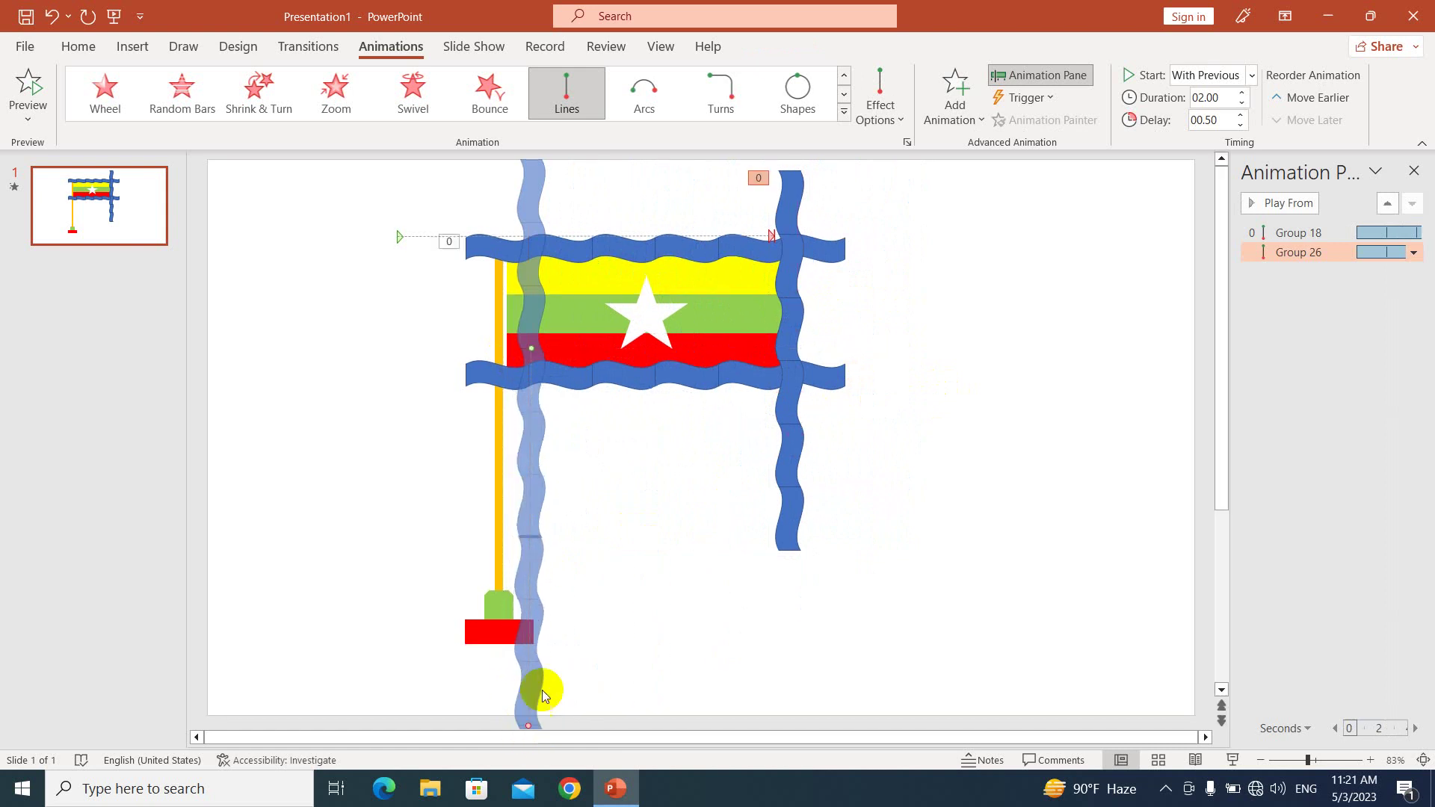
{"action": "left_click", "coordinate": [1051, 487]}
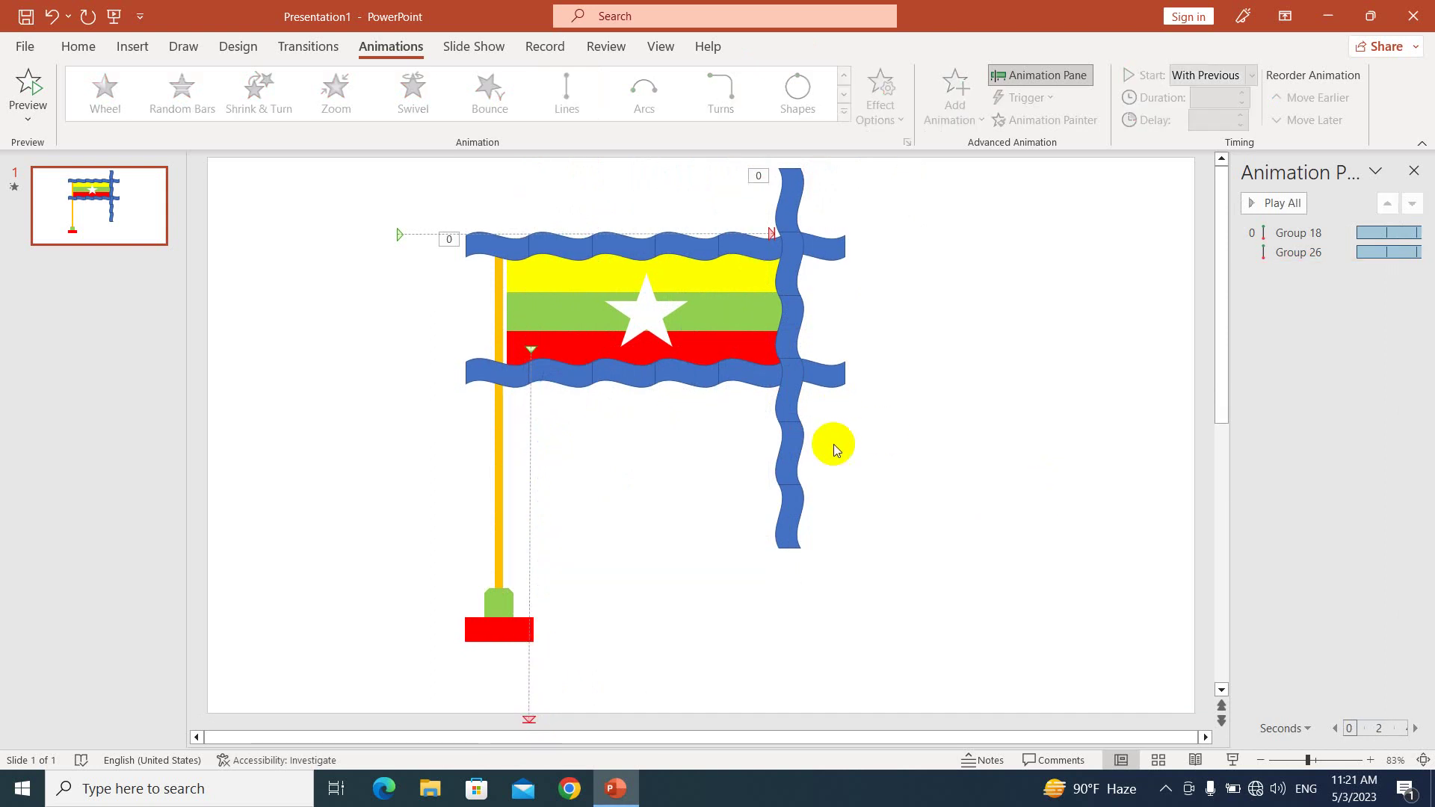
{"action": "scroll", "coordinate": [833, 444], "scroll_direction": "down", "scroll_amount": 1, "text": "ctrl"}
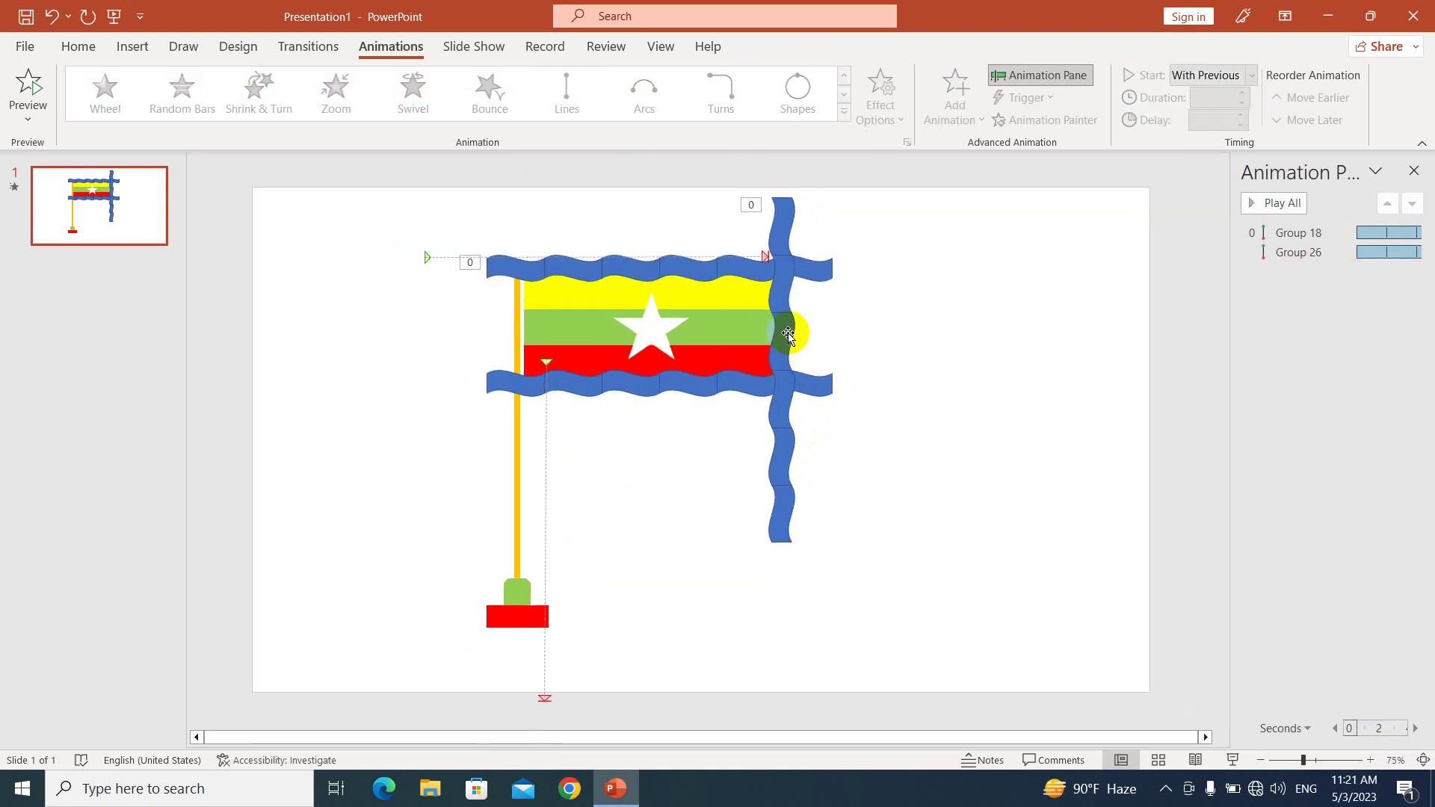
Nudge the vertical strip up and paint the top strip's Lines animation onto the lower strip (Group 19)
{"action": "mouse_move", "coordinate": [788, 330]}
{"action": "left_mouse_down"}
{"action": "mouse_move", "coordinate": [791, 253]}
{"action": "mouse_move", "coordinate": [789, 305]}
{"action": "left_mouse_up"}
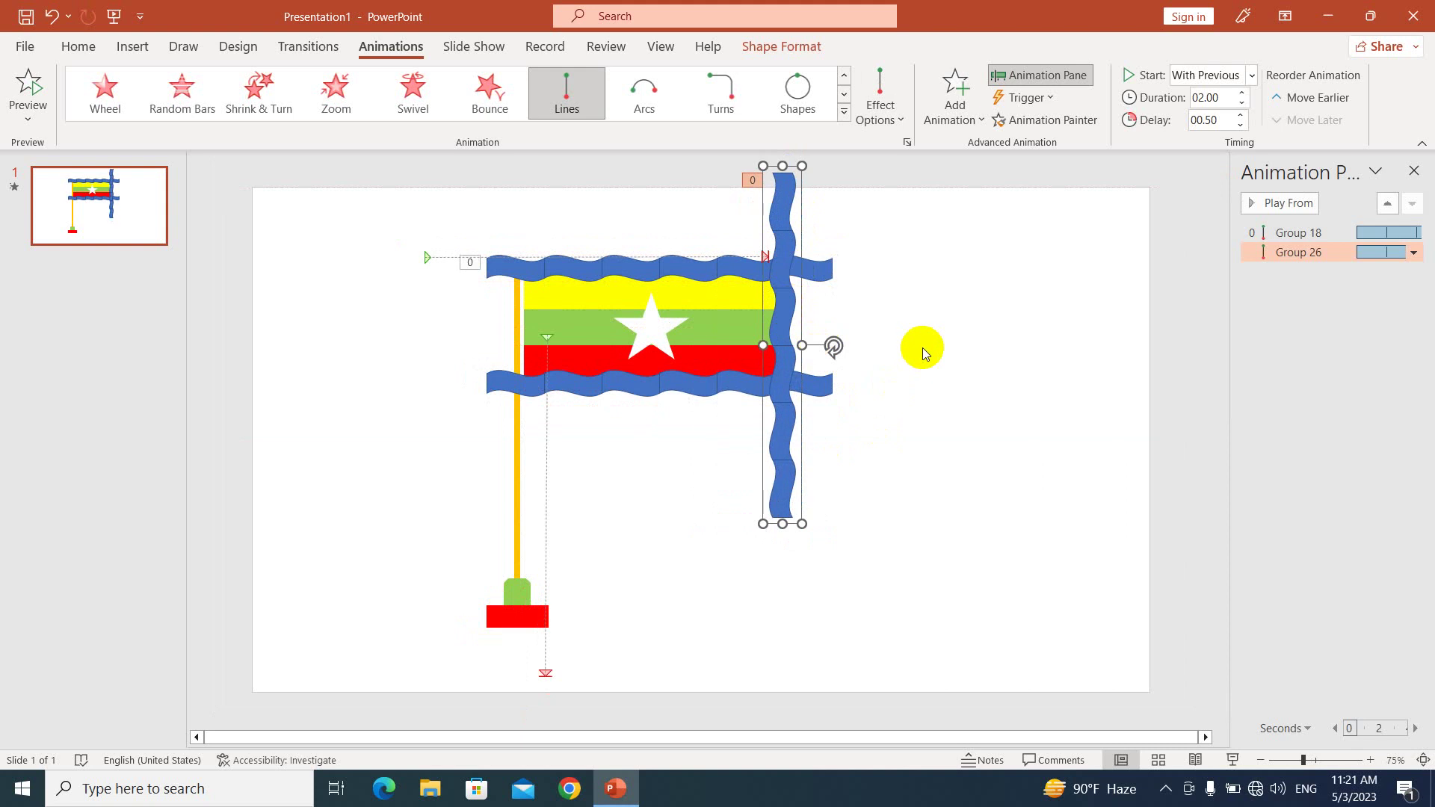
{"action": "left_click", "coordinate": [698, 275]}
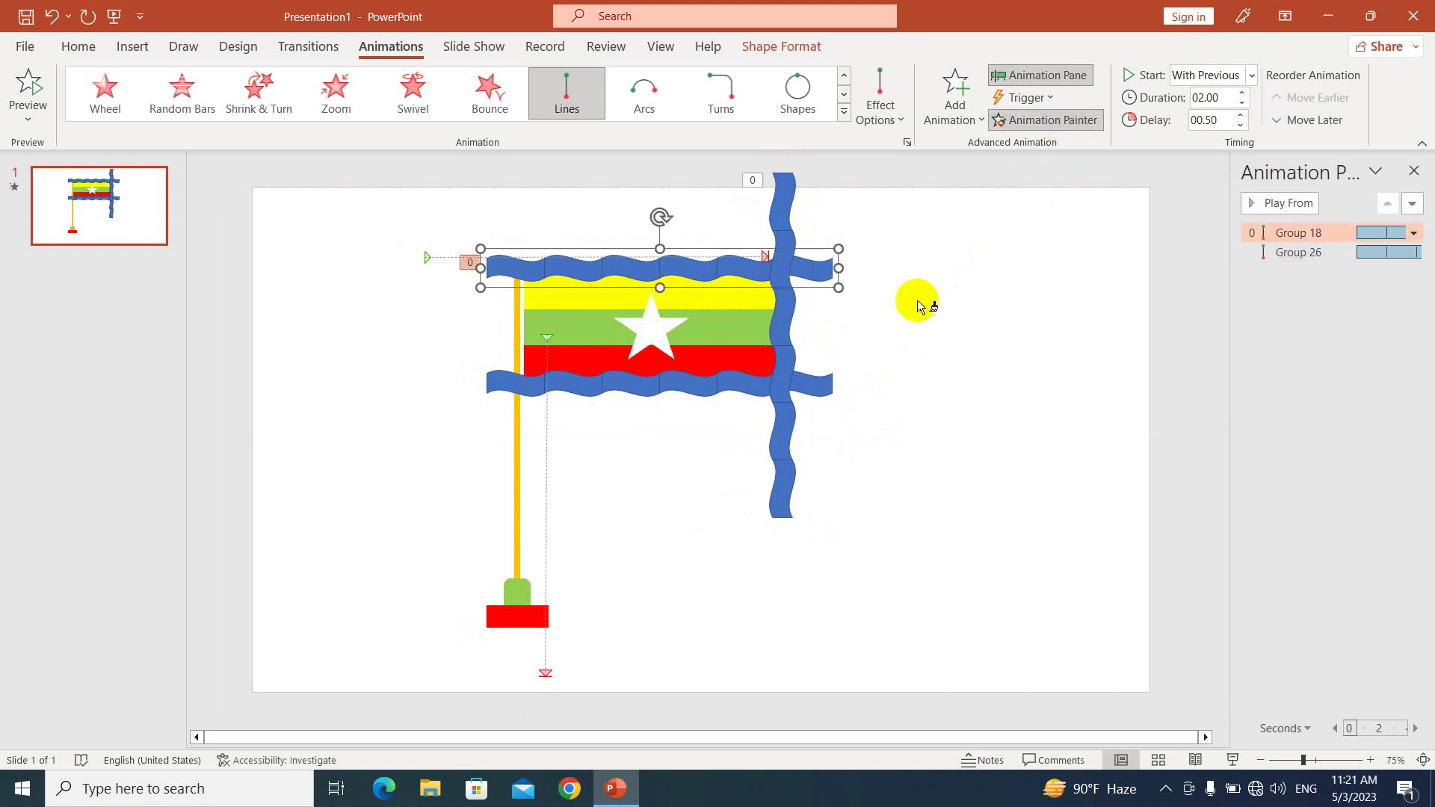
{"action": "left_click", "coordinate": [682, 384]}
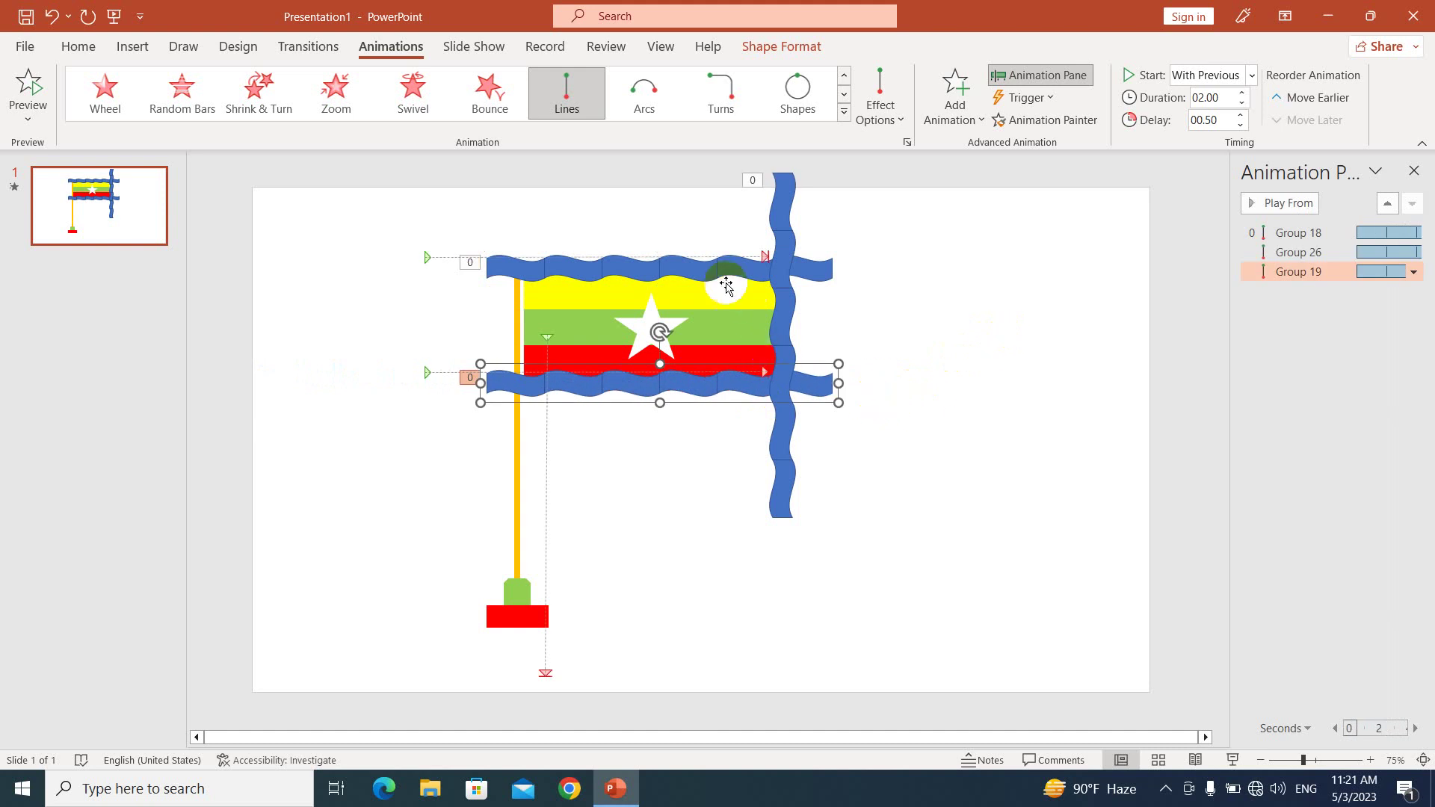
{"action": "left_click", "coordinate": [717, 276]}
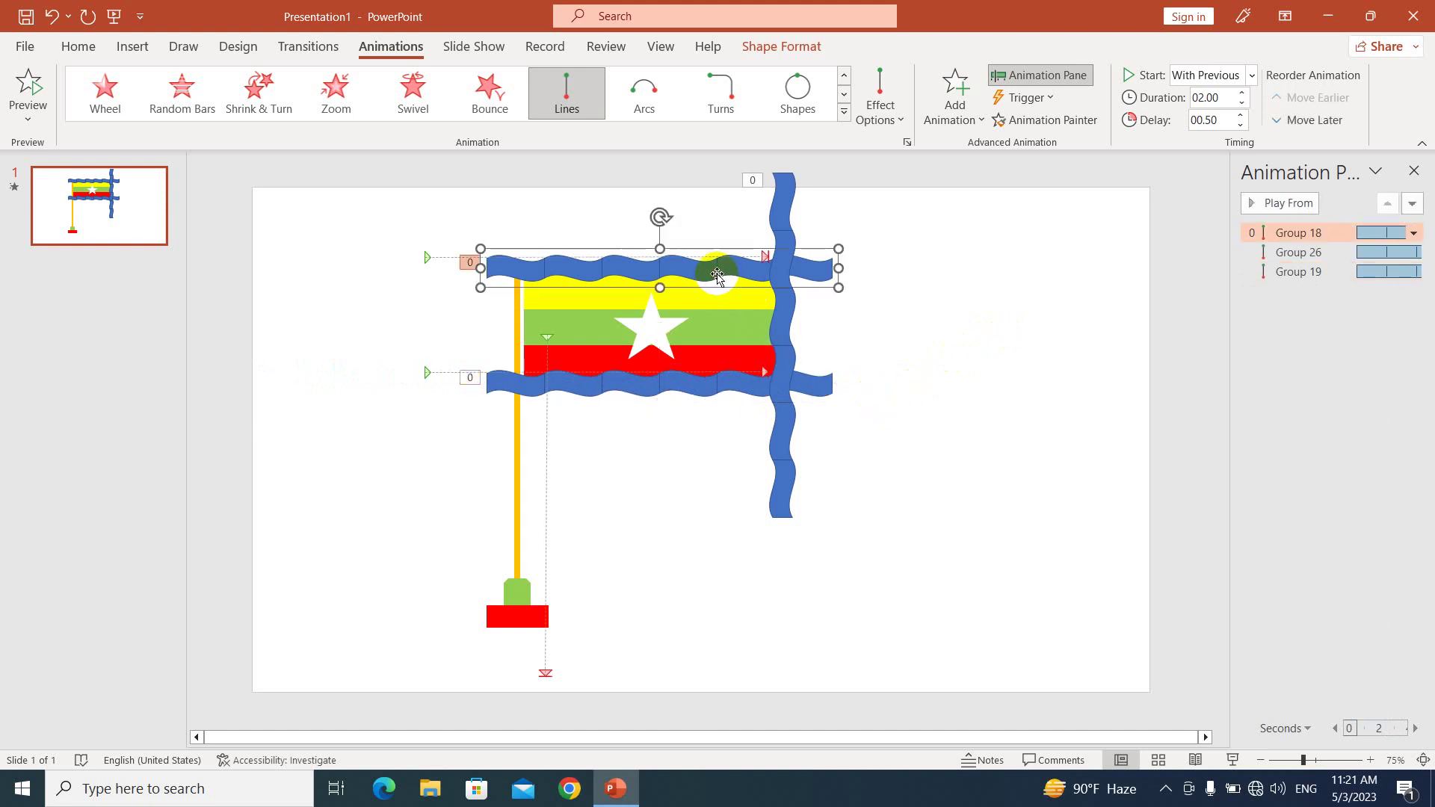
Fill the top and vertical waves white and remove the vertical wave's outline
{"action": "left_click", "coordinate": [783, 47]}
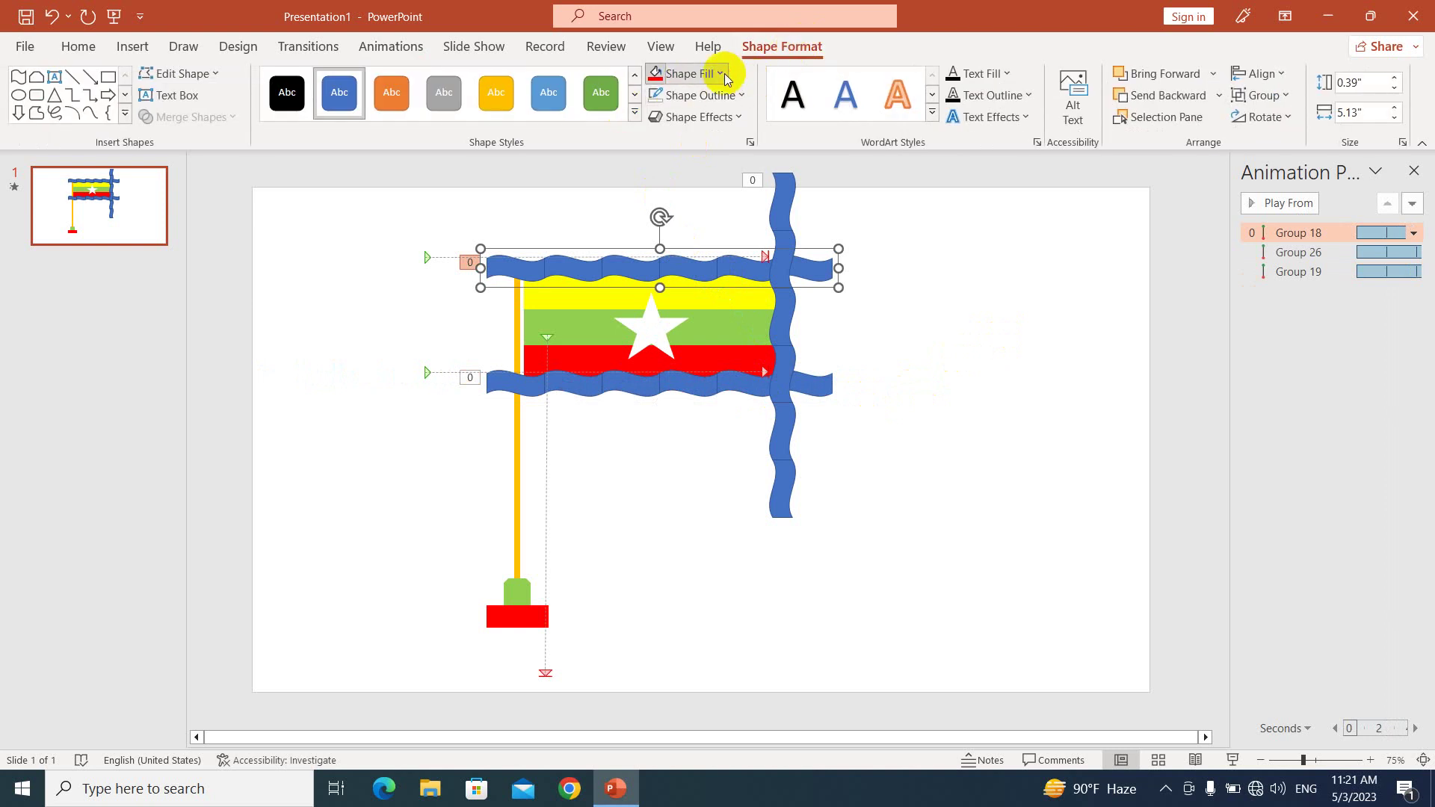
{"action": "left_click", "coordinate": [719, 73]}
{"action": "left_click", "coordinate": [653, 122]}
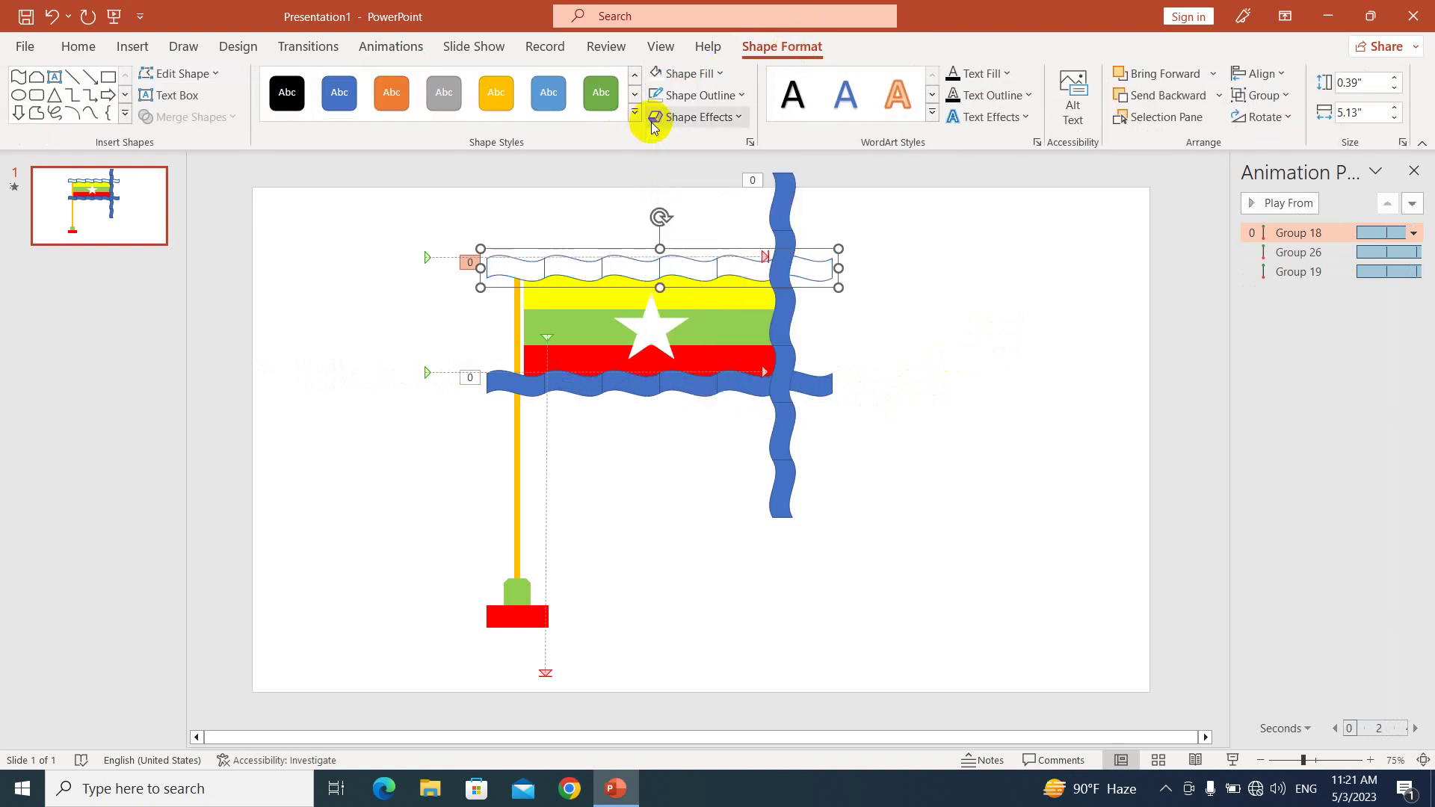
{"action": "left_click", "coordinate": [900, 263]}
{"action": "left_click", "coordinate": [785, 217]}
{"action": "left_click", "coordinate": [782, 46]}
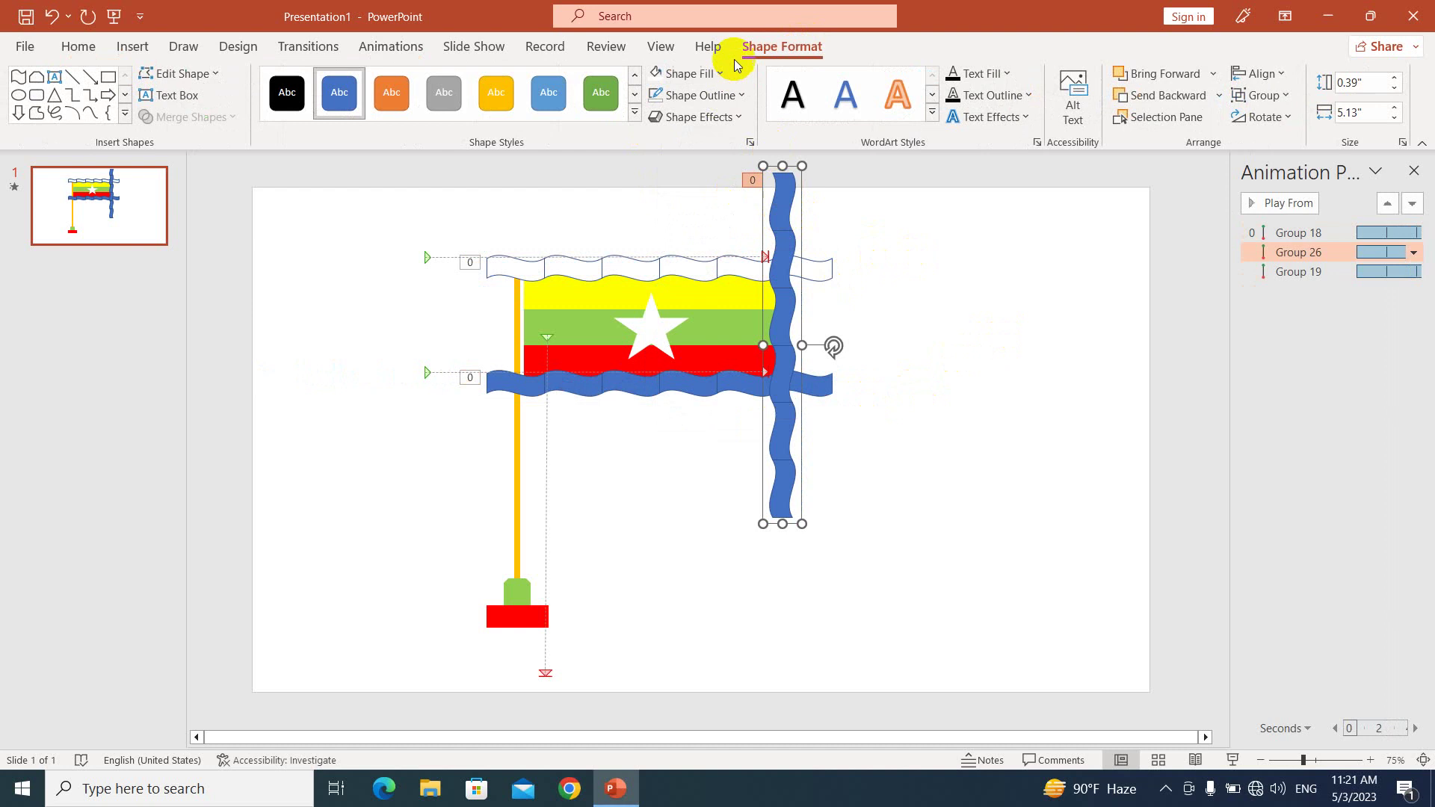
{"action": "left_click", "coordinate": [714, 73]}
{"action": "left_click", "coordinate": [654, 122]}
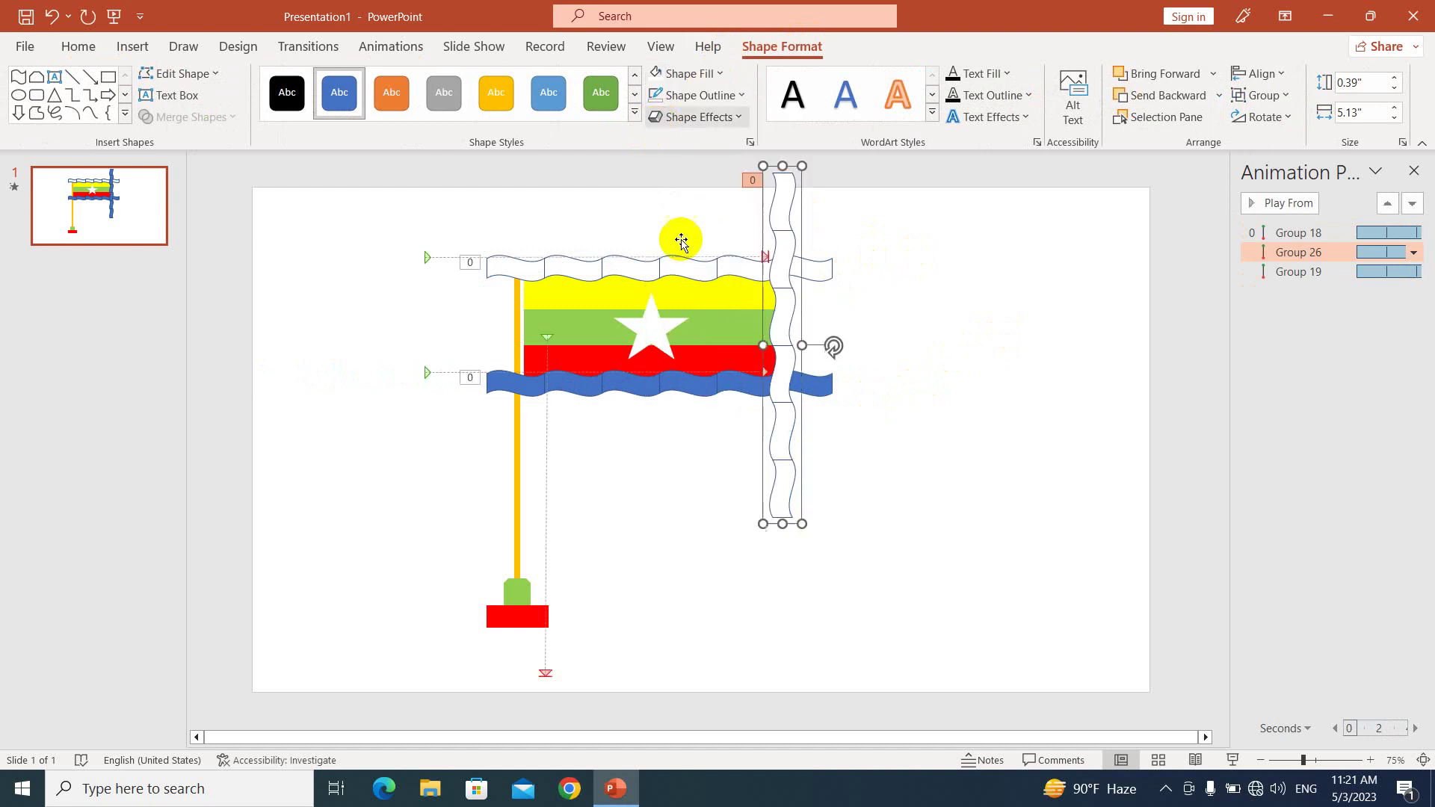
{"action": "left_click", "coordinate": [695, 95]}
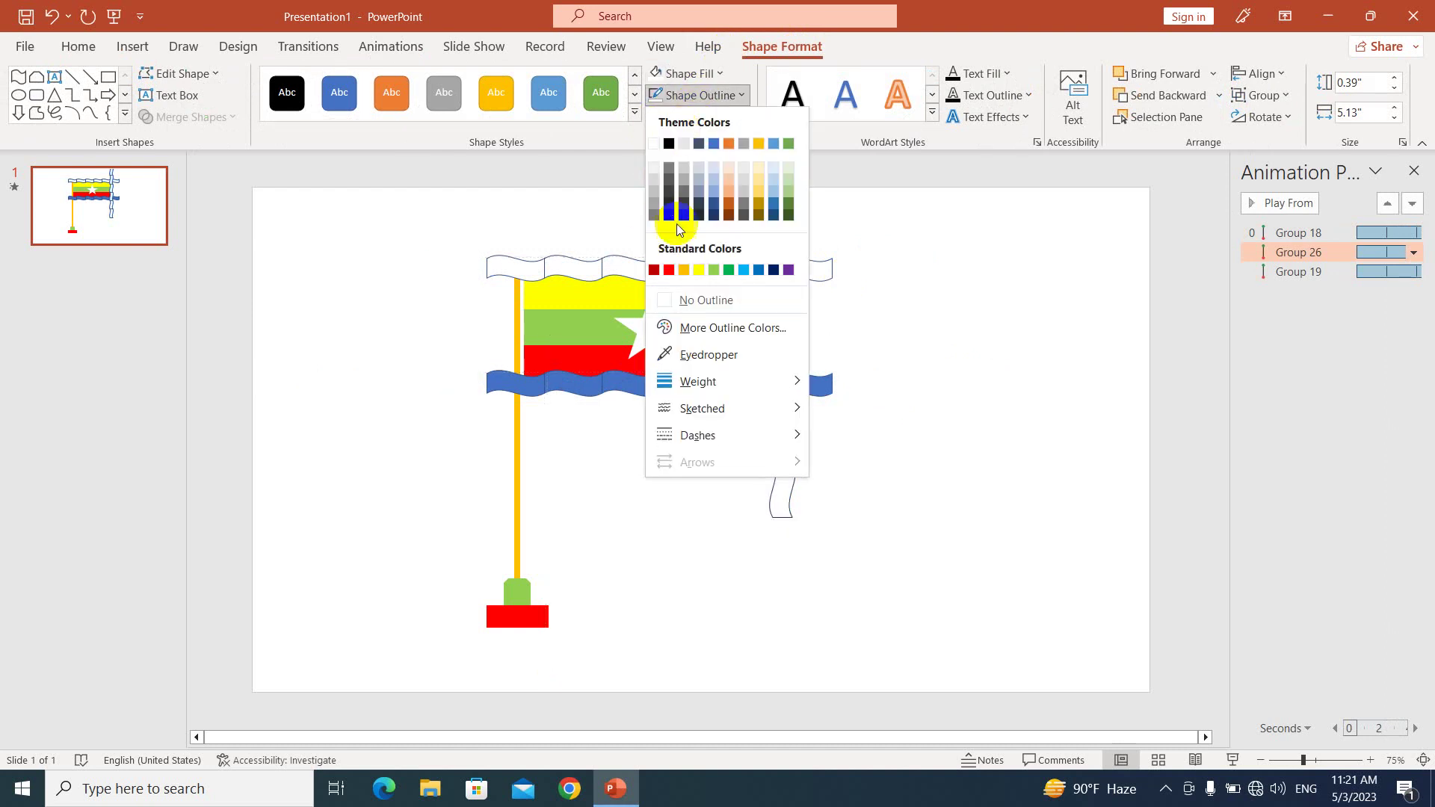
{"action": "left_click", "coordinate": [691, 296]}
Remove the top wave's outline and make the bottom wave white with no outline
{"action": "left_click", "coordinate": [652, 274]}
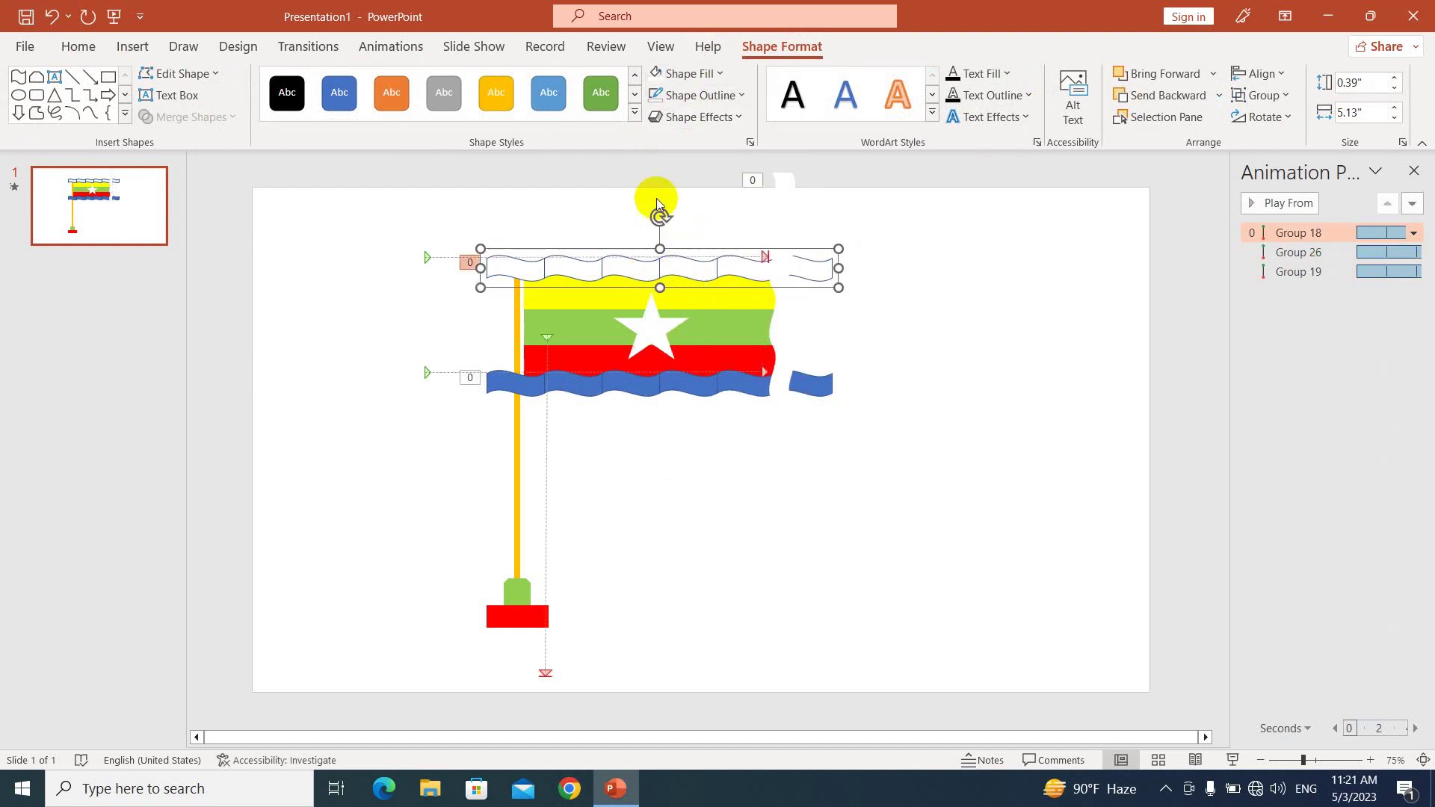
{"action": "left_click", "coordinate": [698, 95]}
{"action": "left_click", "coordinate": [695, 300]}
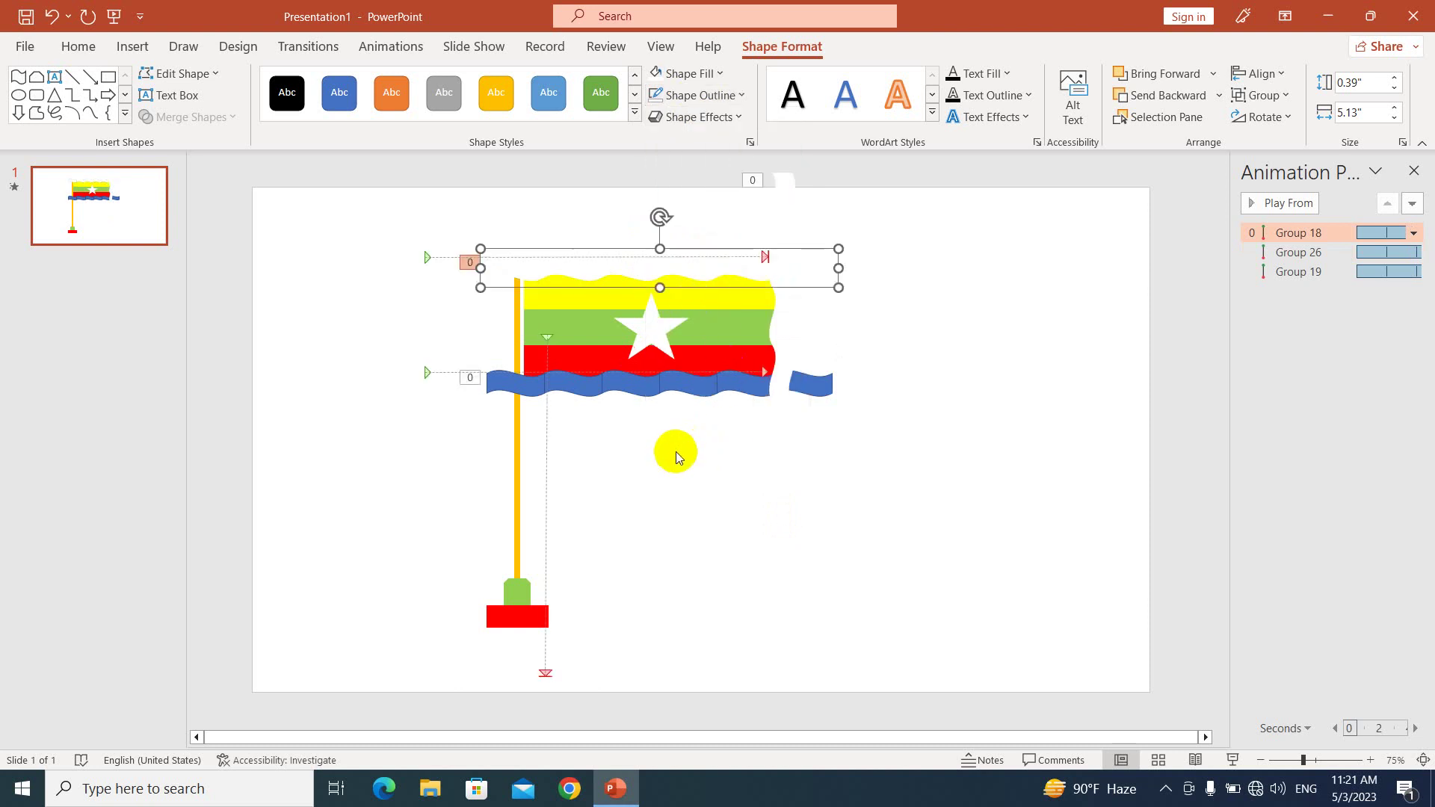
{"action": "left_click", "coordinate": [689, 383]}
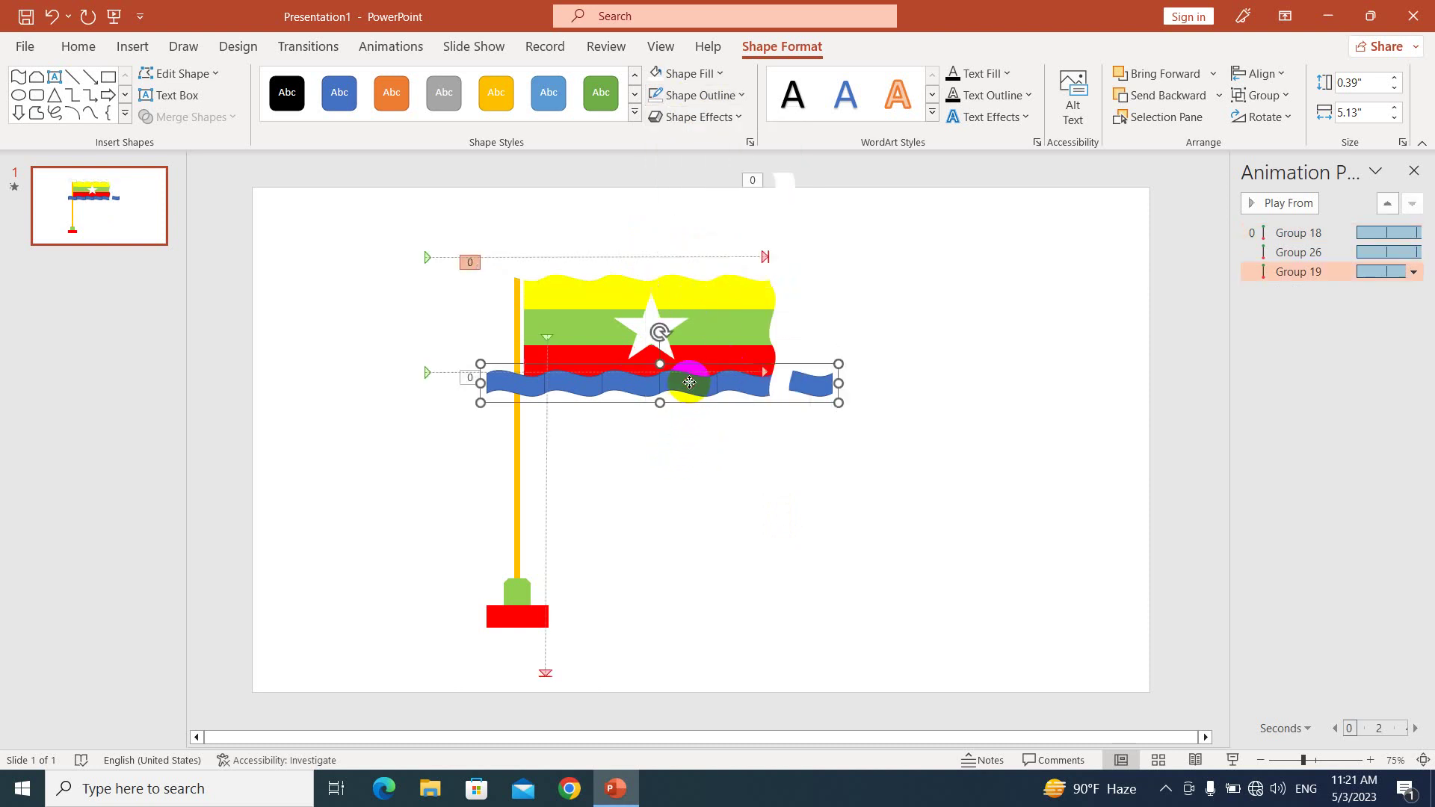
{"action": "left_click", "coordinate": [710, 74]}
{"action": "left_click", "coordinate": [656, 123]}
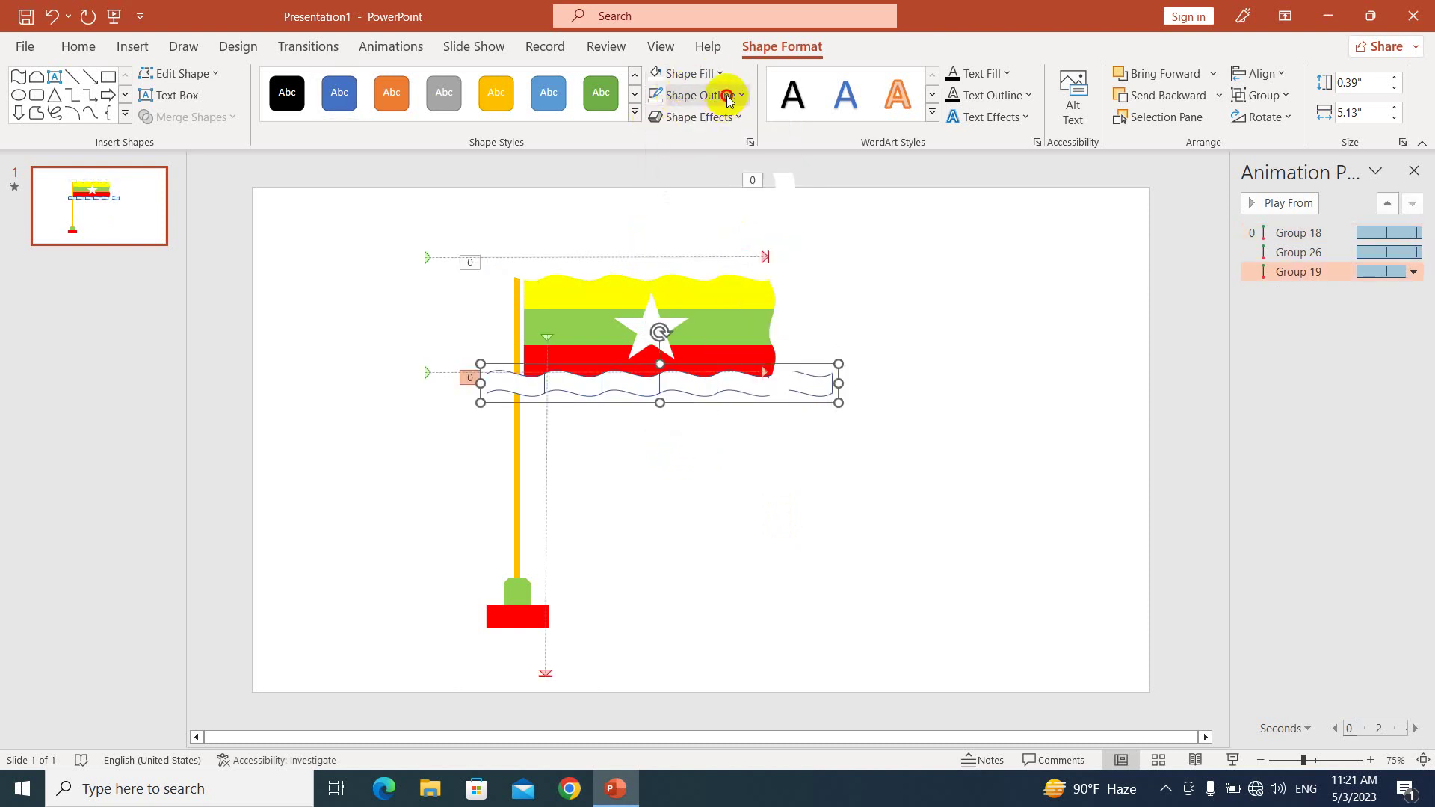
{"action": "left_click", "coordinate": [717, 95]}
{"action": "left_click", "coordinate": [716, 303]}
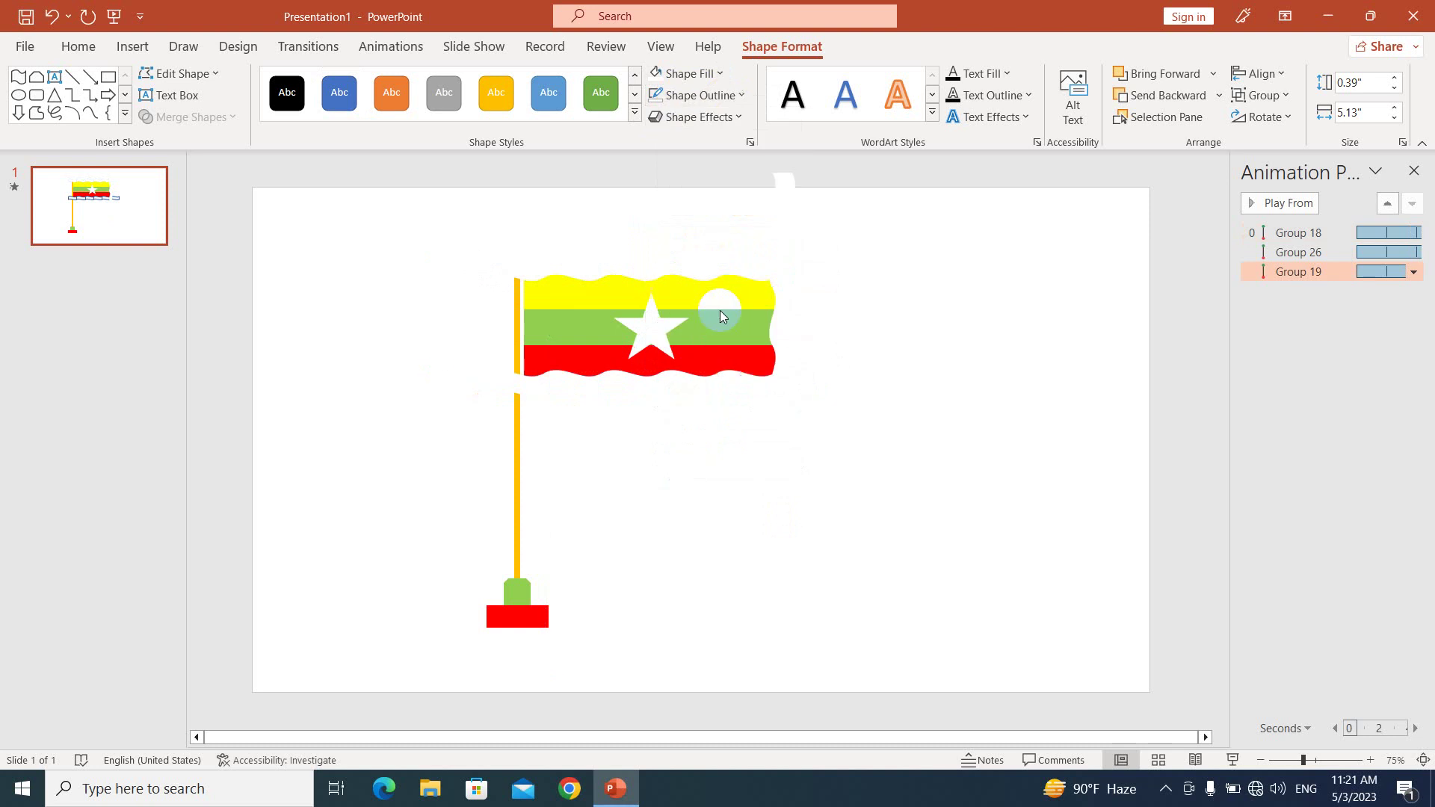
{"action": "left_click", "coordinate": [956, 371]}
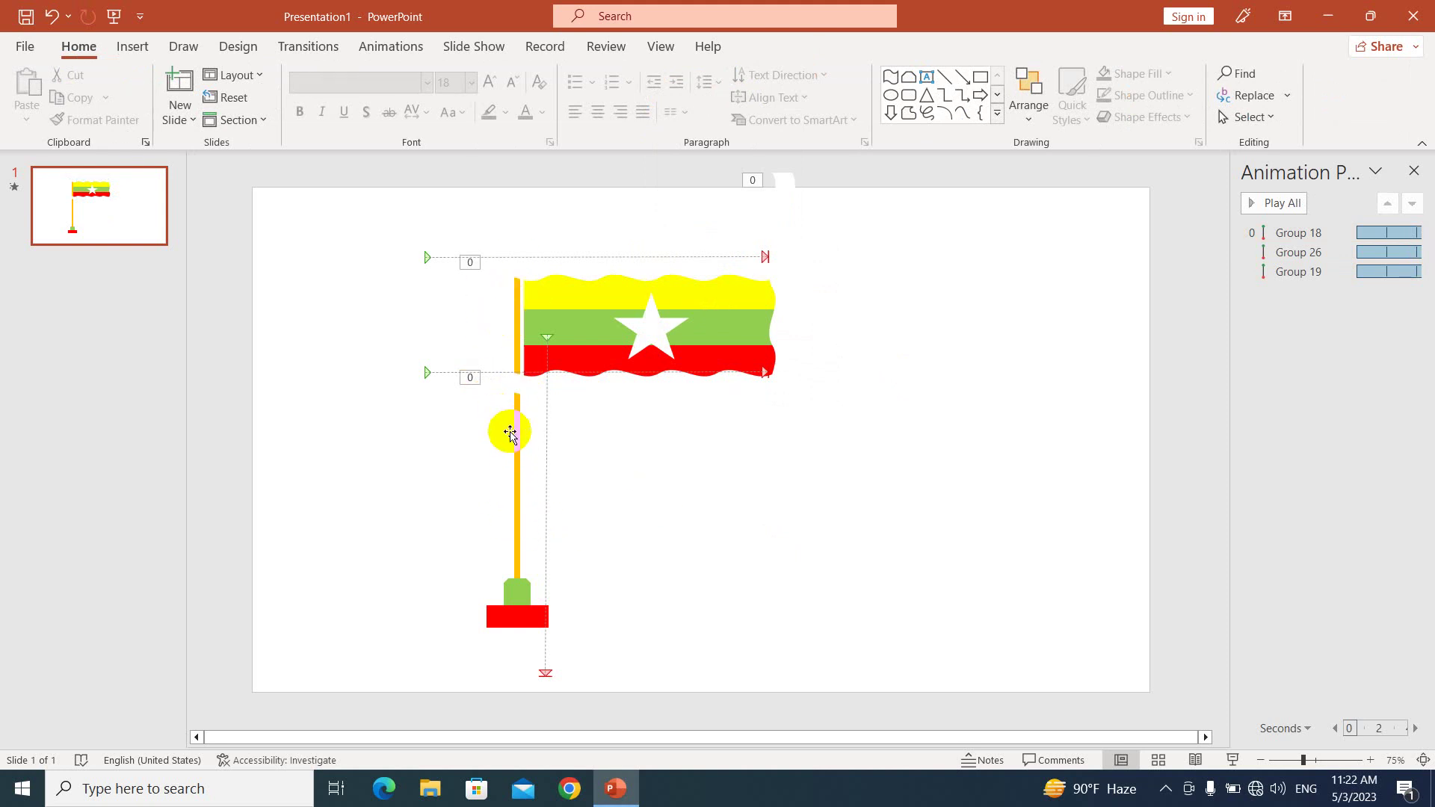
Bring the flagpole group forward so it shows in front of the white wave masks
{"action": "left_click", "coordinate": [518, 438]}
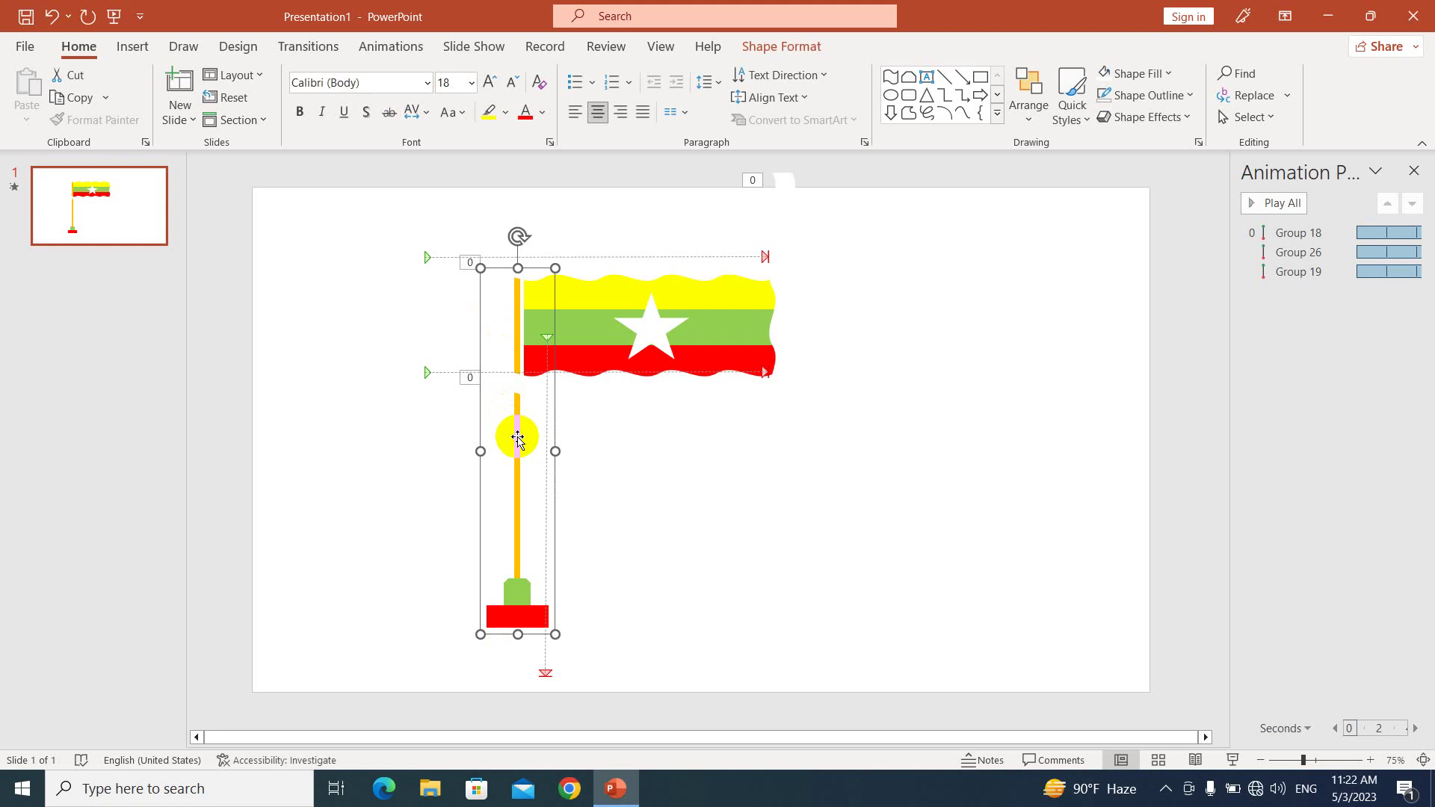
{"action": "right_click", "coordinate": [517, 437]}
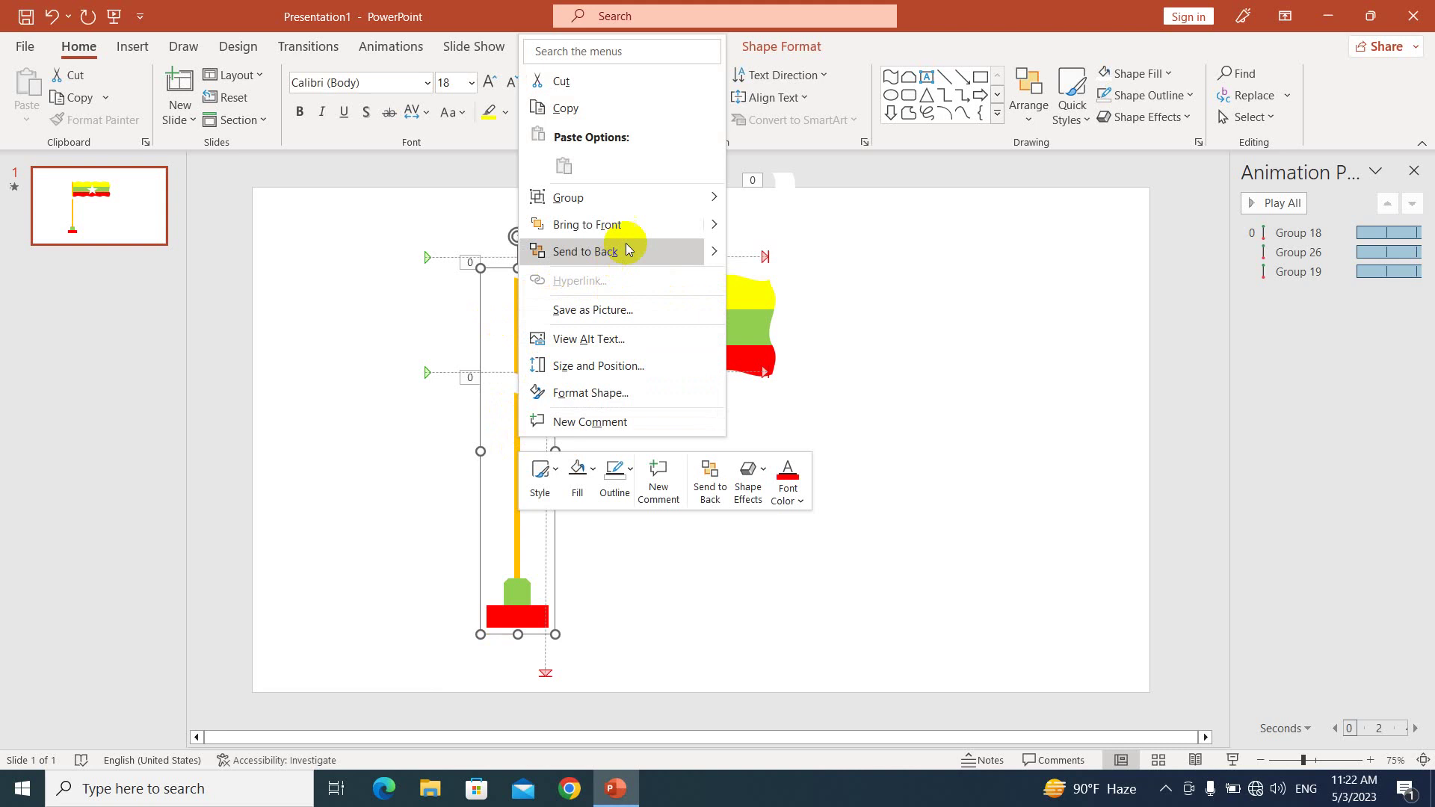
{"action": "mouse_move", "coordinate": [605, 224]}
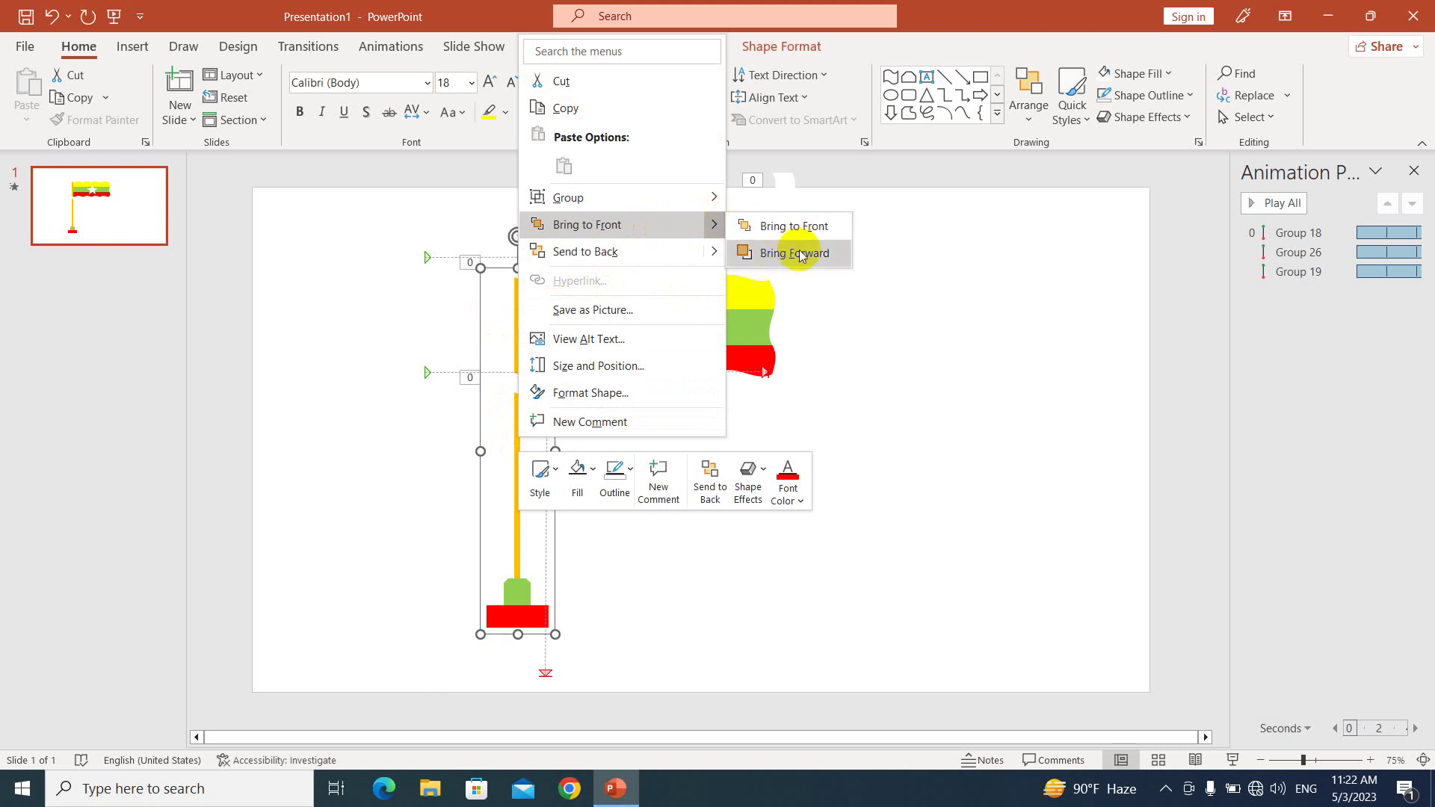
{"action": "left_click", "coordinate": [785, 226]}
{"action": "left_click", "coordinate": [757, 371]}
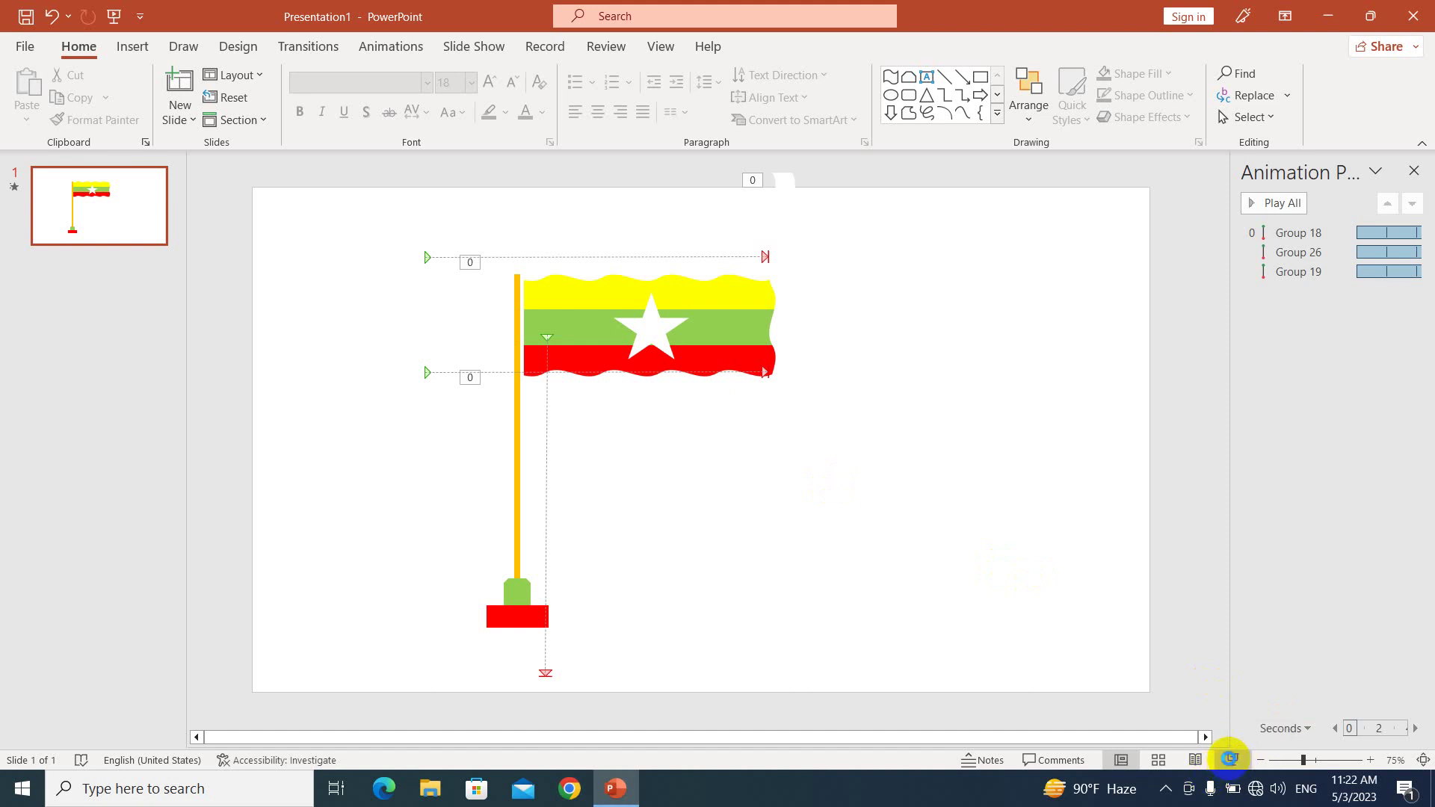
{"action": "left_click", "coordinate": [949, 494]}
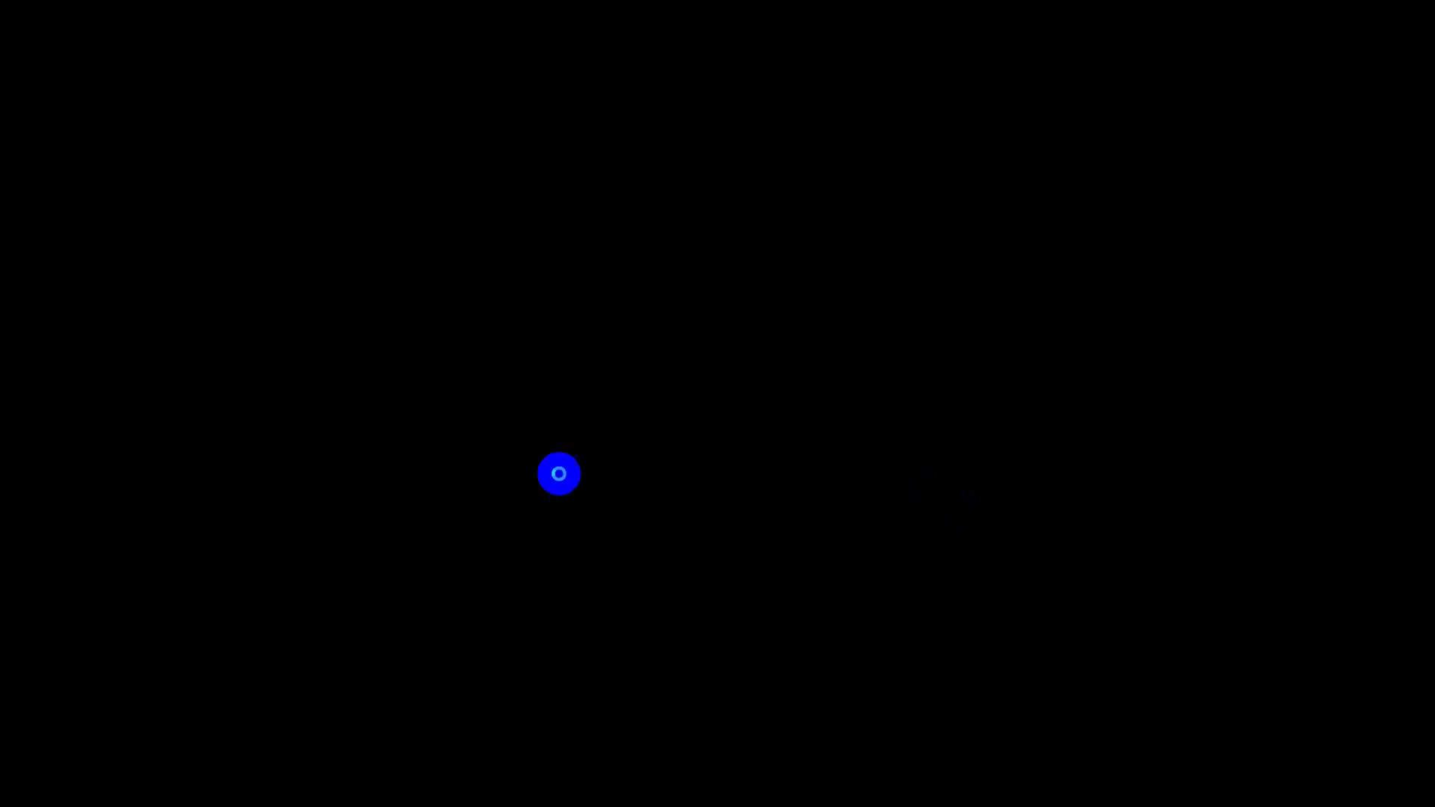
{"action": "left_click", "coordinate": [558, 473]}
{"action": "key", "text": "F5"}
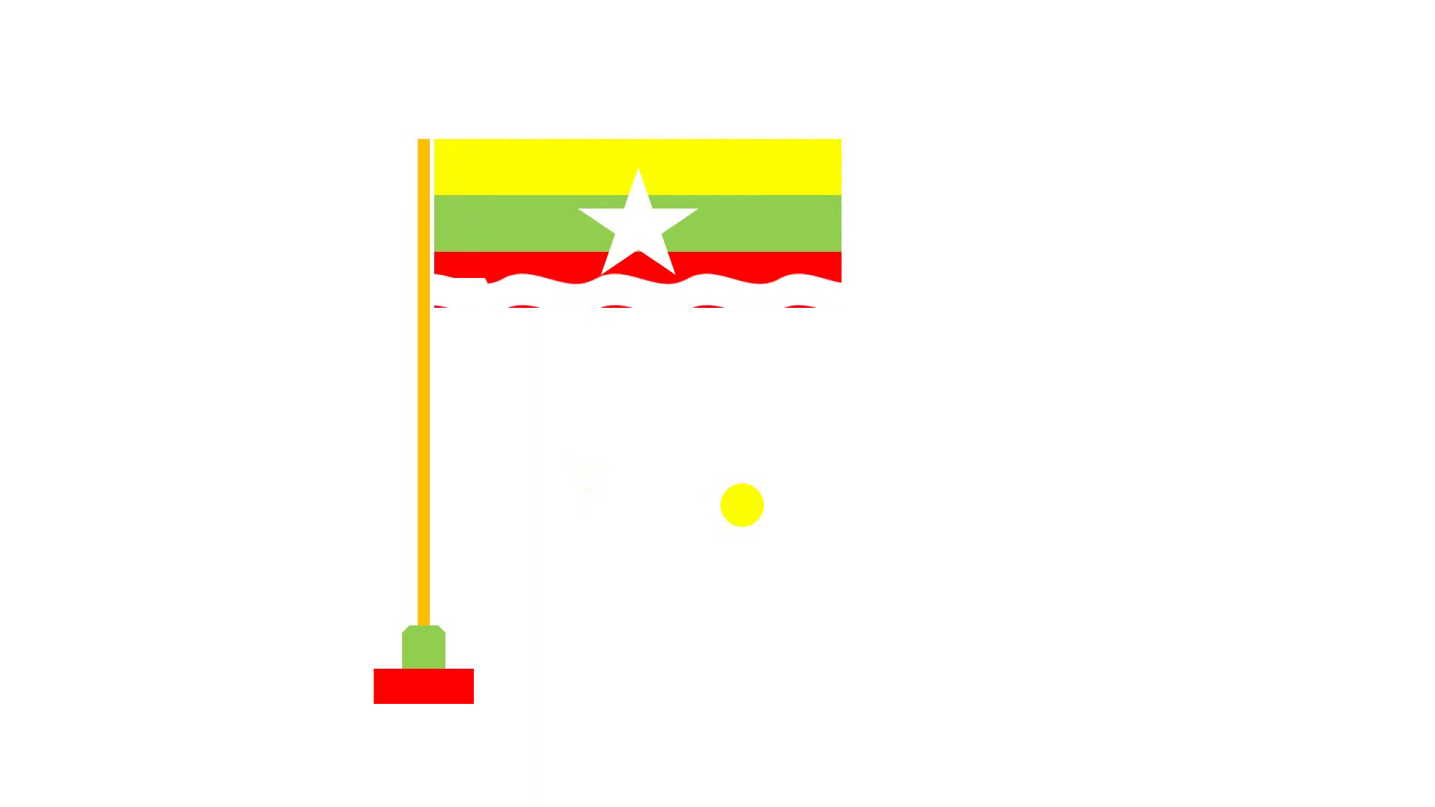
{"action": "left_click", "coordinate": [650, 281]}
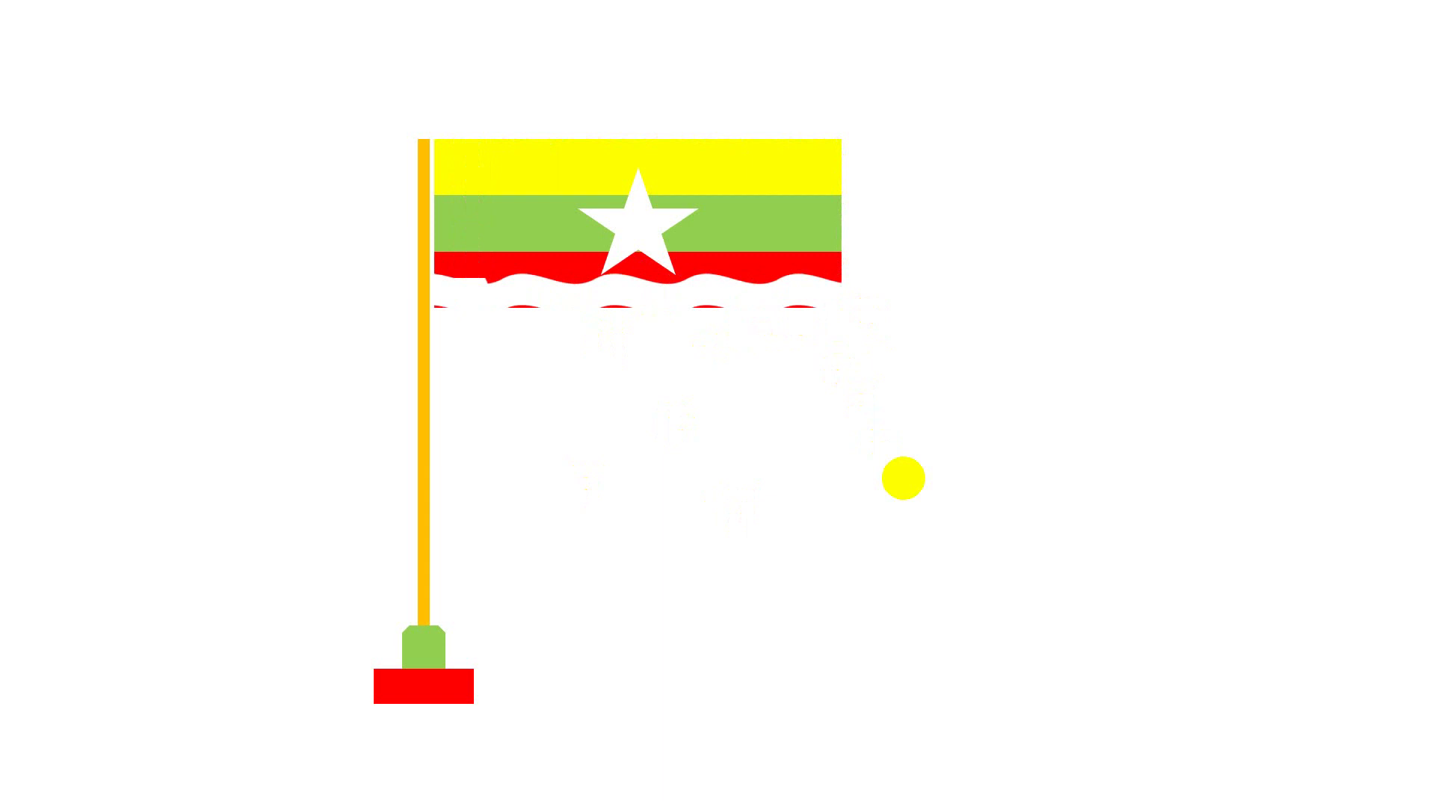
{"action": "right_click", "coordinate": [905, 479]}
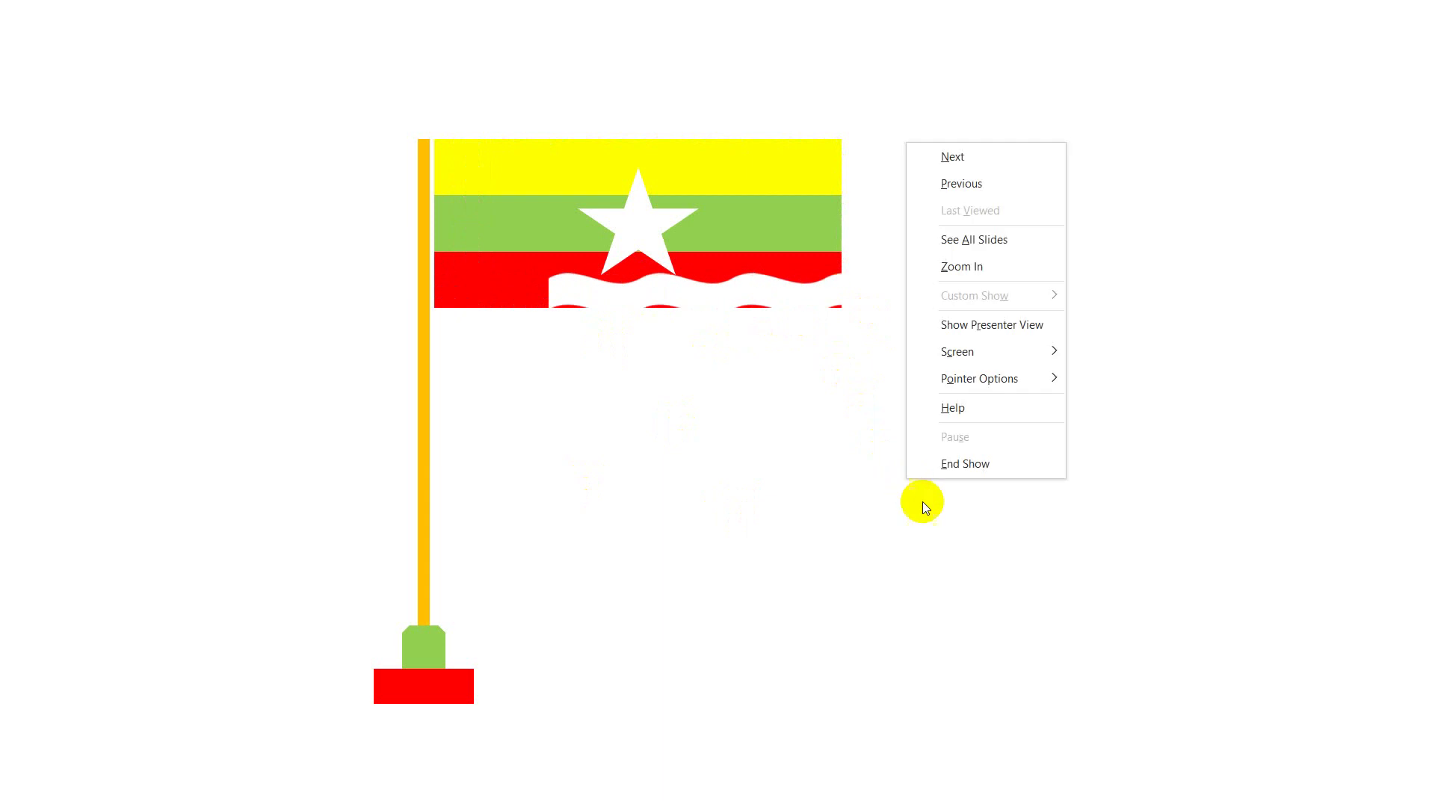
End the slide show and move the vertical wave mask to the flag's right edge
{"action": "left_click", "coordinate": [962, 471]}
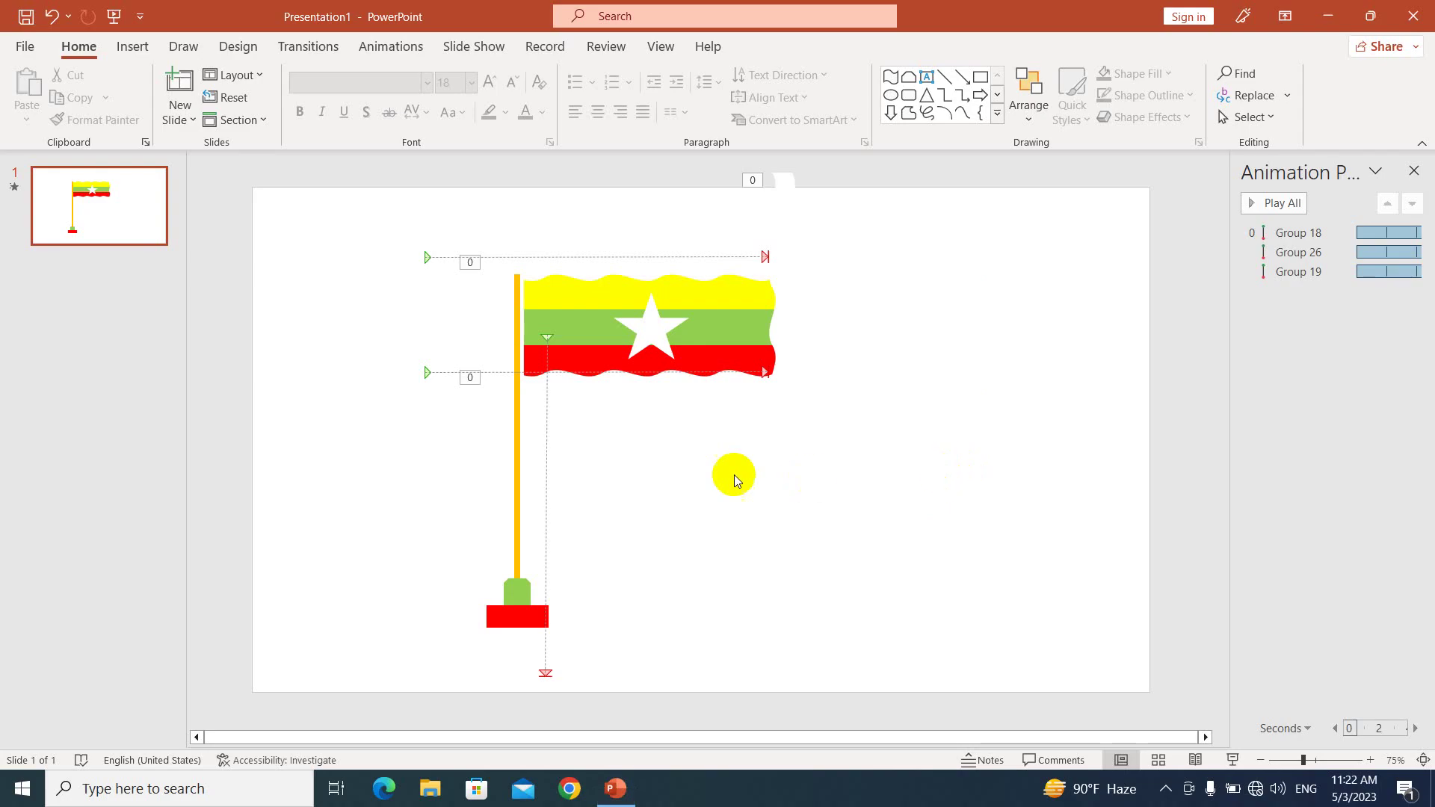
{"action": "left_click", "coordinate": [647, 386]}
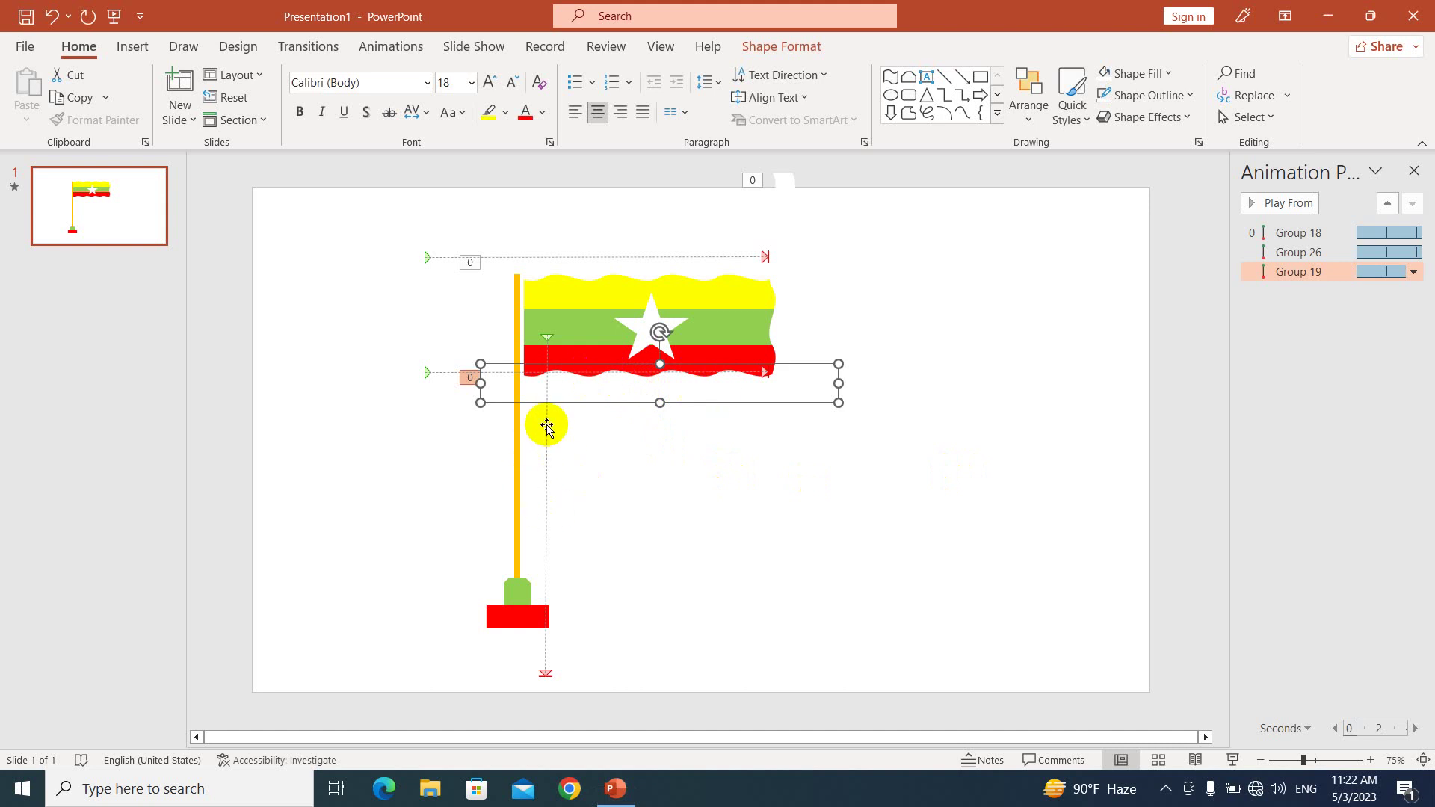
{"action": "left_click", "coordinate": [546, 425]}
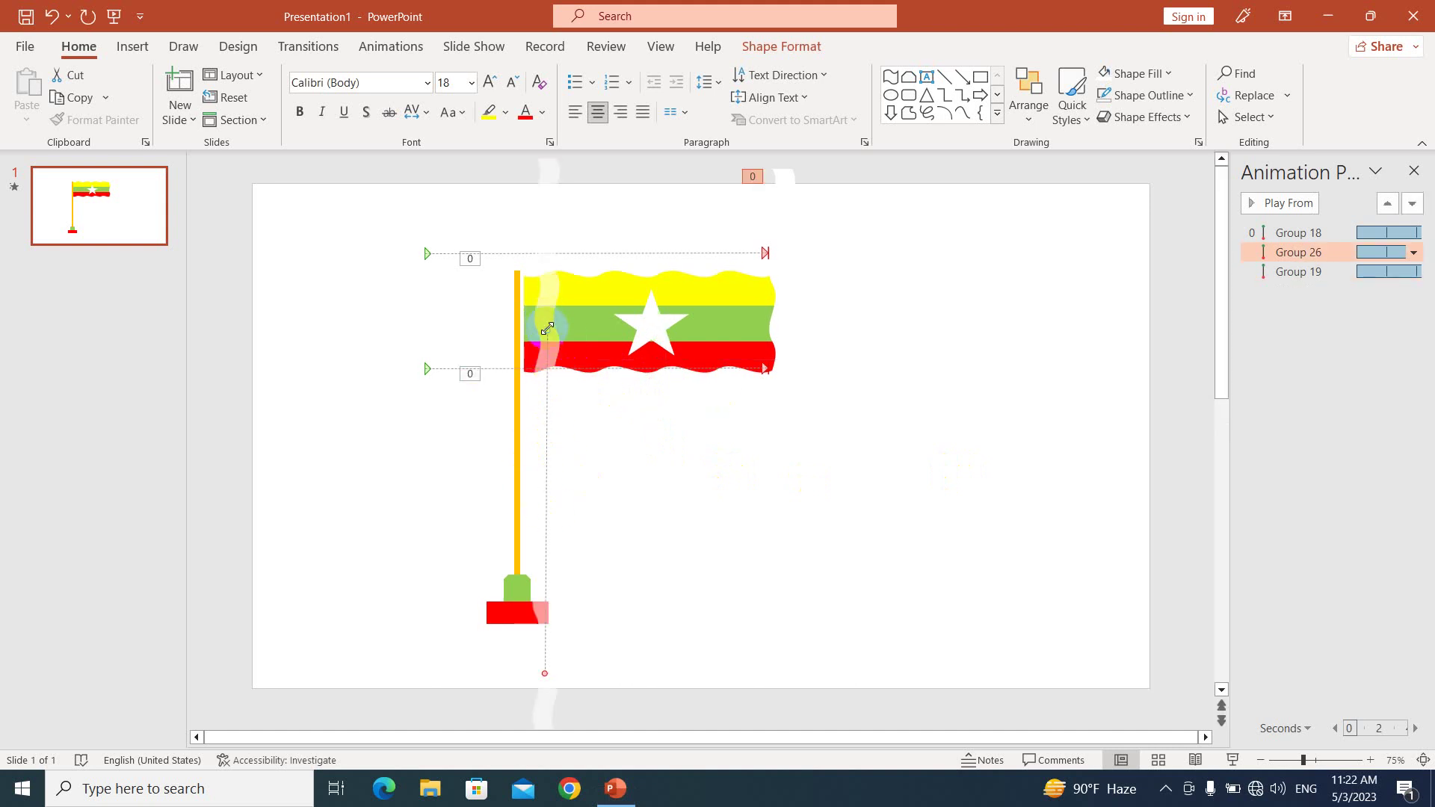
{"action": "left_click_drag", "start_coordinate": [546, 328], "coordinate": [776, 341]}
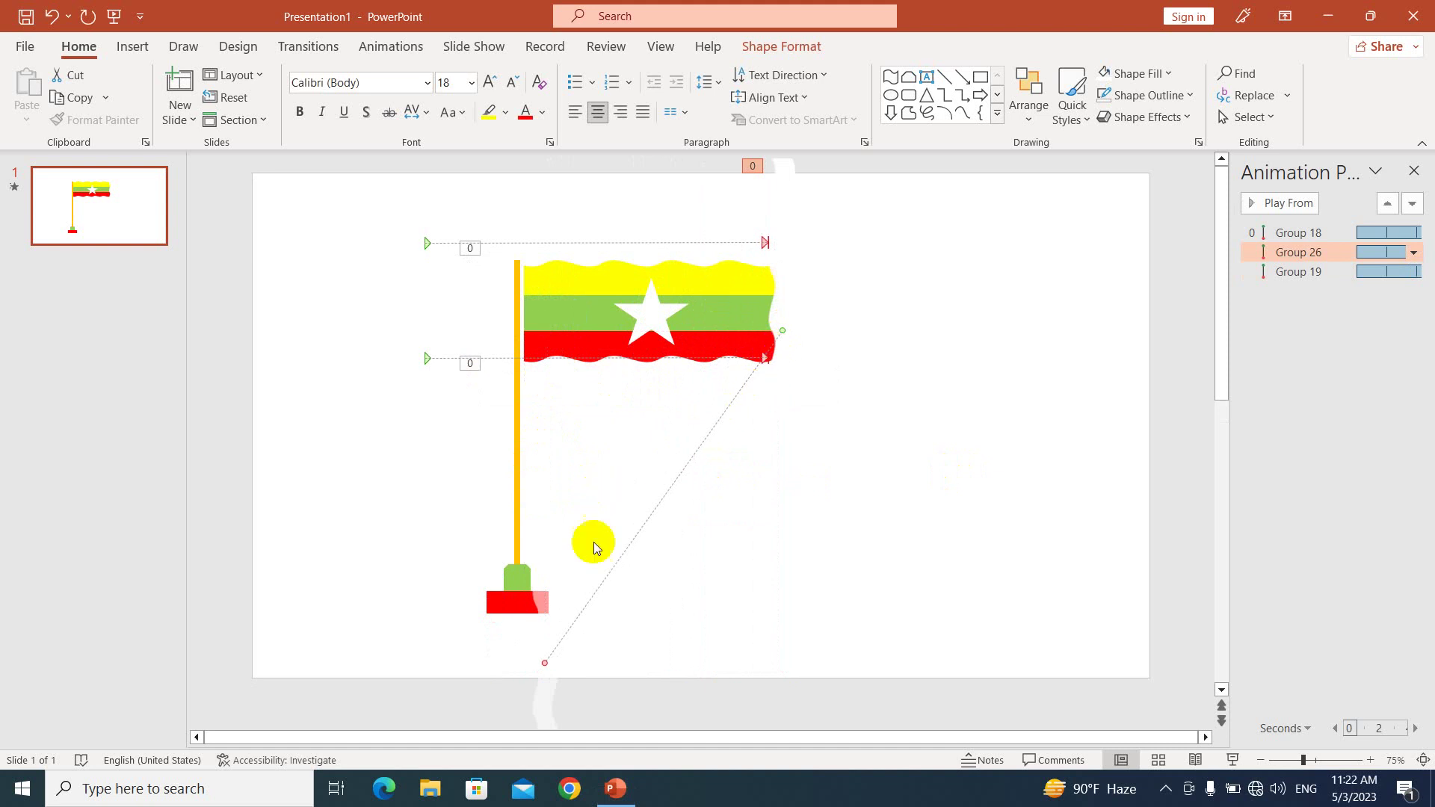
{"action": "left_click", "coordinate": [544, 678]}
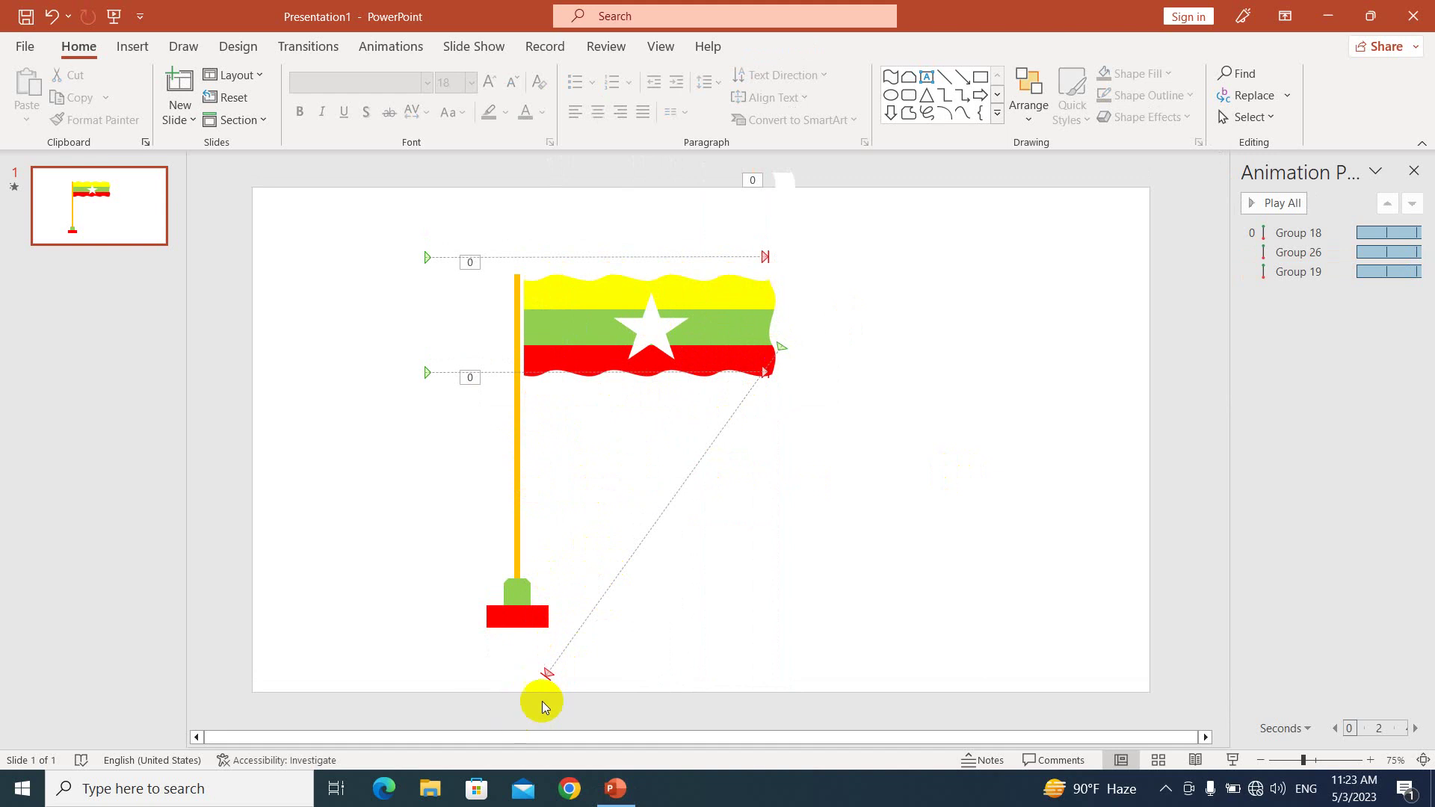
Shorten the bottom wave group's motion path
{"action": "left_click", "coordinate": [624, 388]}
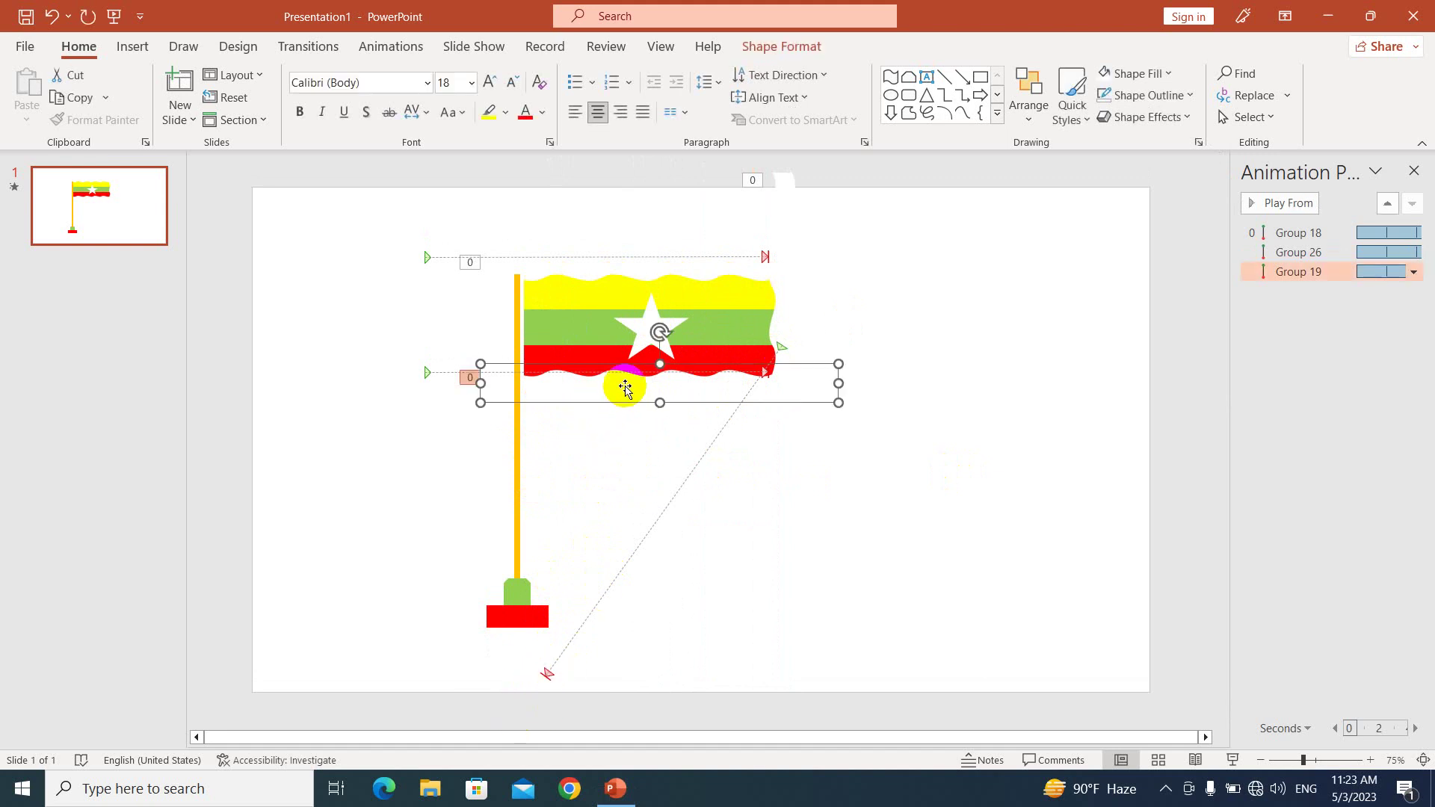
{"action": "left_click", "coordinate": [662, 409]}
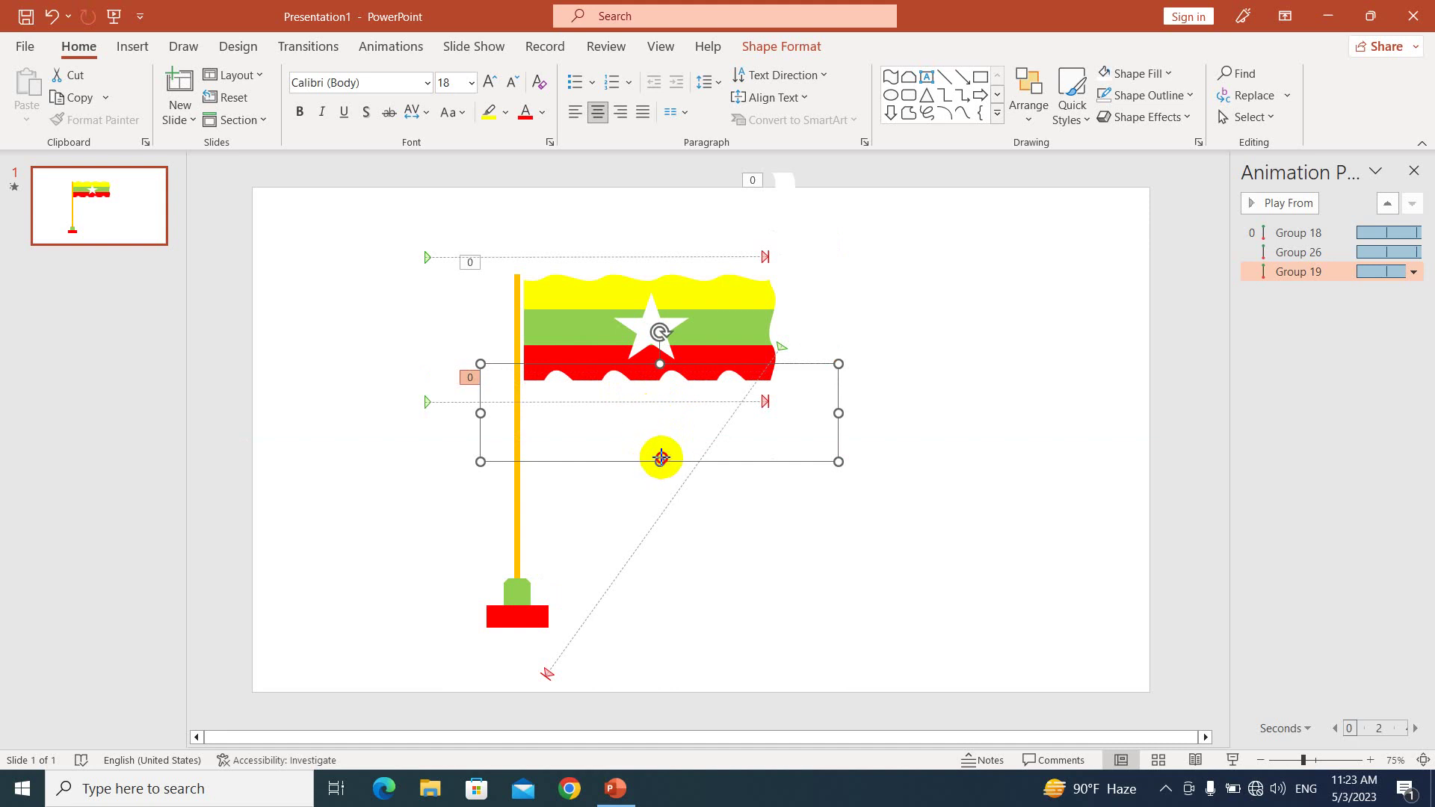
{"action": "left_click_drag", "start_coordinate": [660, 458], "coordinate": [653, 424]}
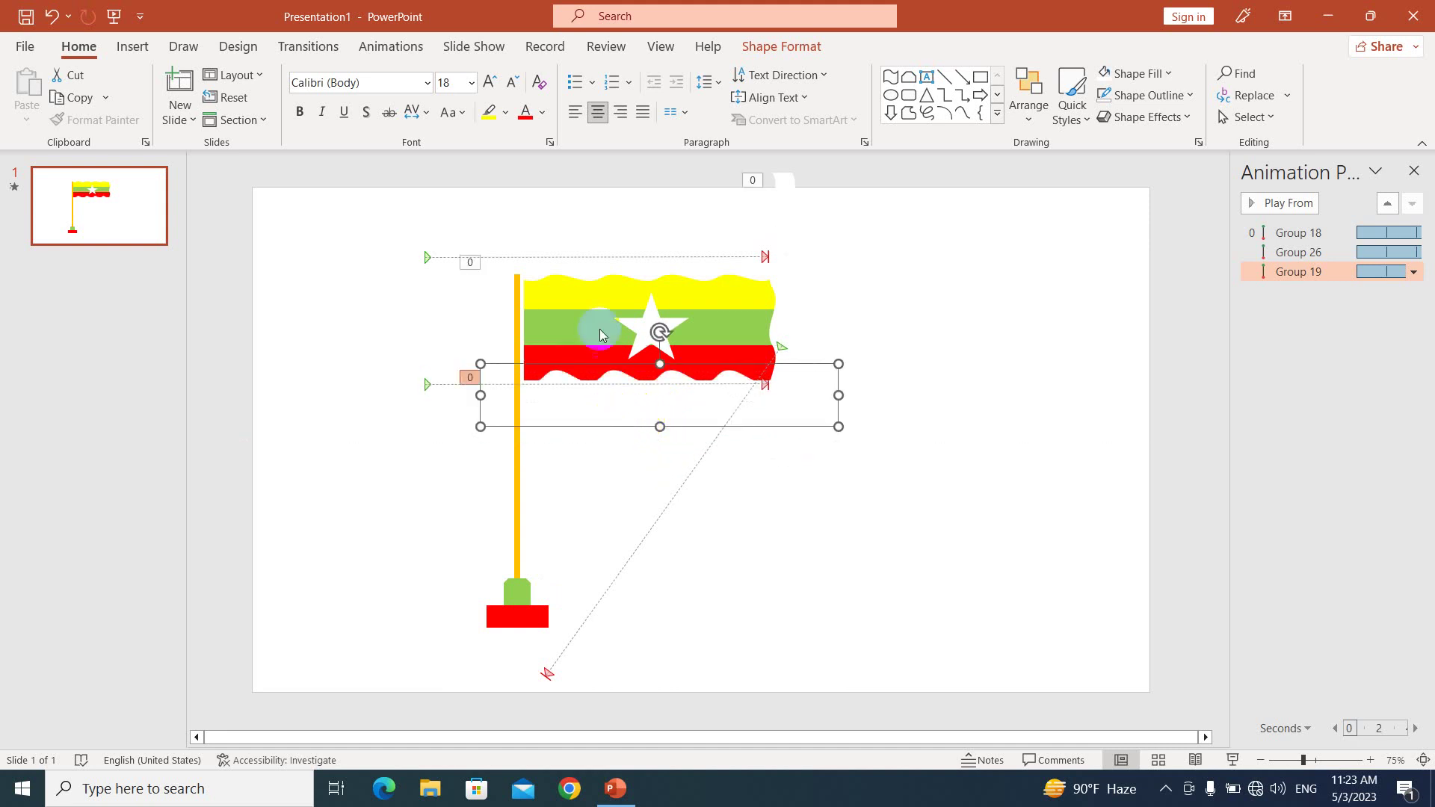
{"action": "left_click", "coordinate": [788, 49]}
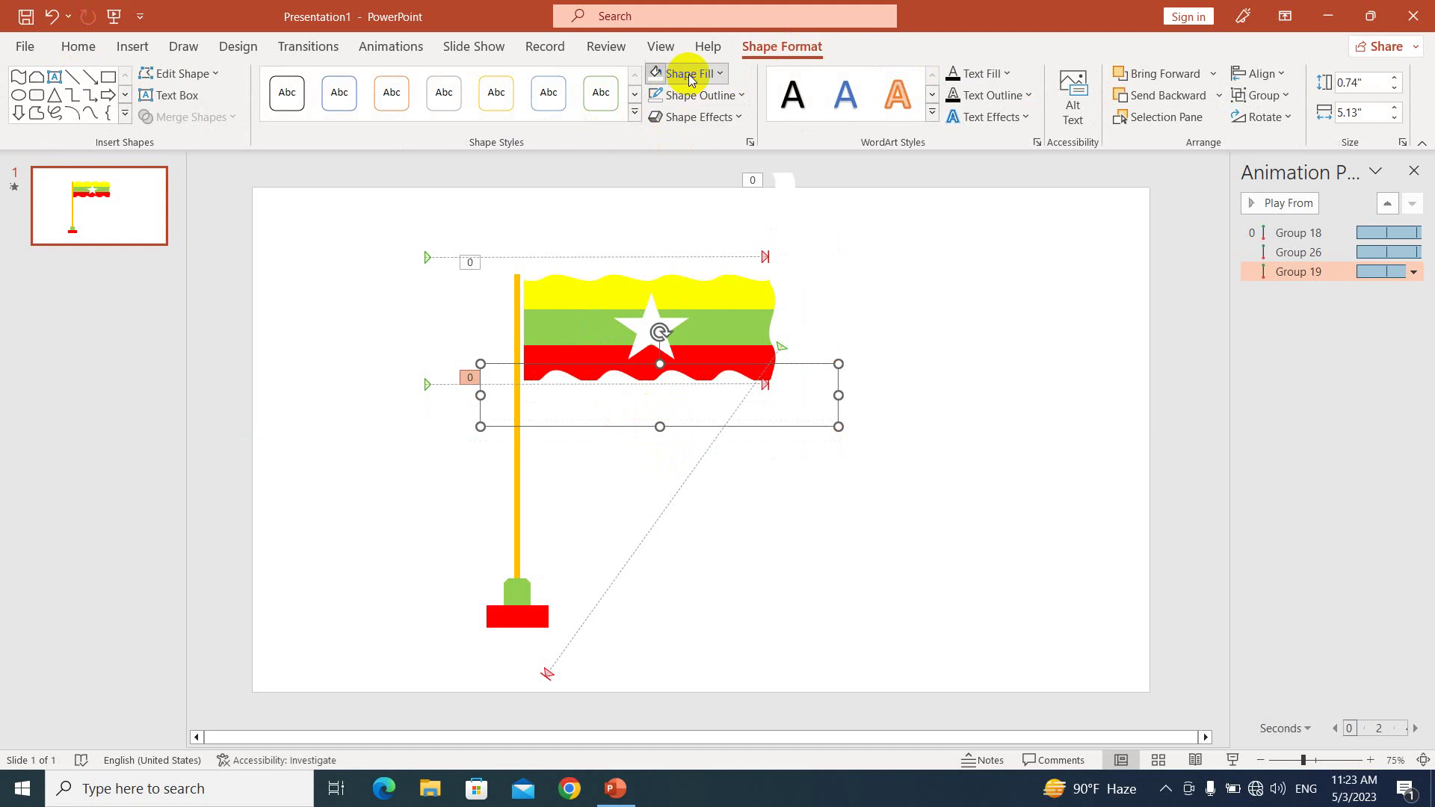
Fill the lower wave shape black and nudge it slightly left and up
{"action": "left_click", "coordinate": [682, 73]}
{"action": "left_click", "coordinate": [668, 123]}
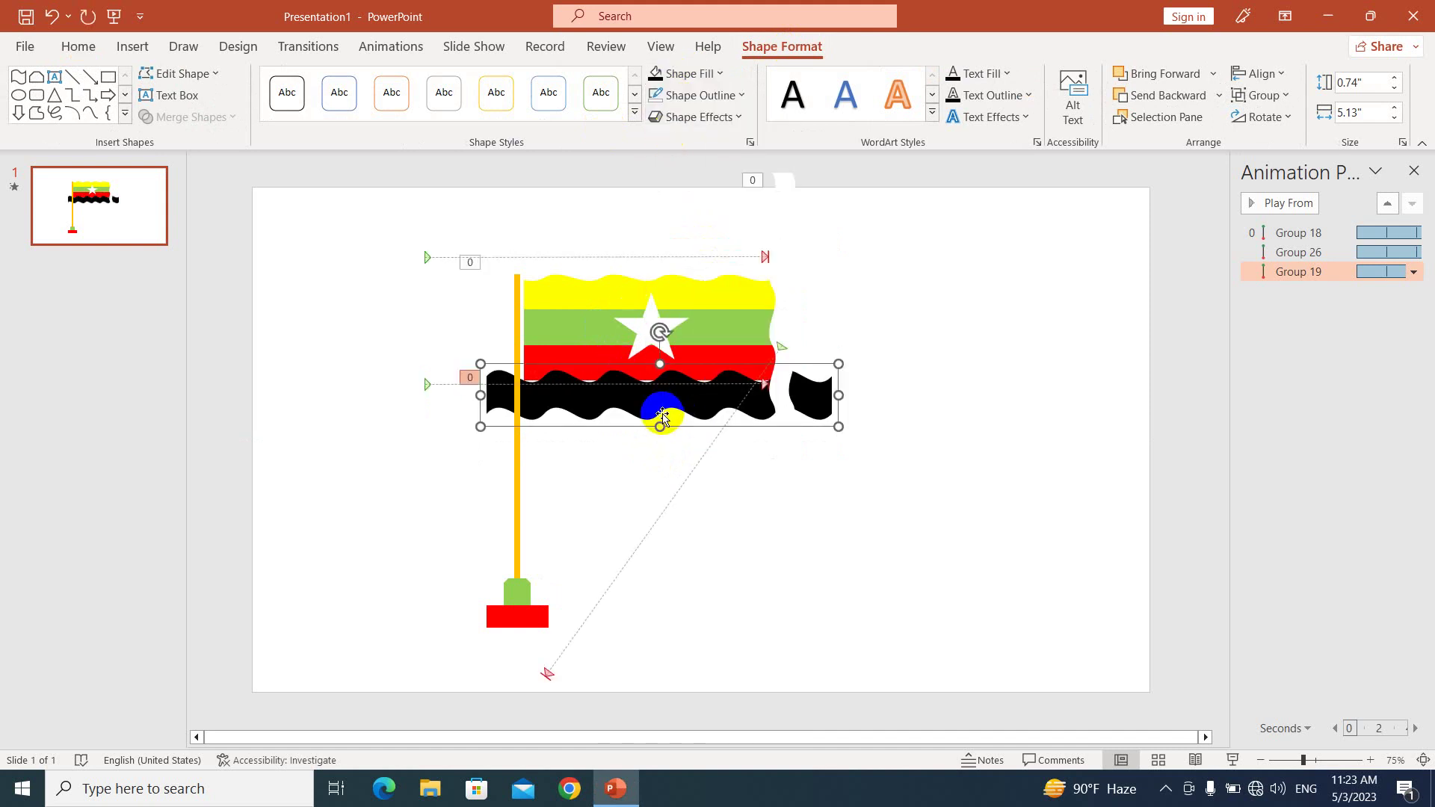
{"action": "mouse_move", "coordinate": [669, 405]}
{"action": "left_mouse_down"}
{"action": "mouse_move", "coordinate": [653, 400]}
{"action": "mouse_move", "coordinate": [644, 440]}
{"action": "mouse_move", "coordinate": [639, 411]}
{"action": "mouse_move", "coordinate": [1005, 394]}
{"action": "mouse_move", "coordinate": [679, 416]}
{"action": "mouse_move", "coordinate": [713, 415]}
{"action": "mouse_move", "coordinate": [681, 264]}
{"action": "left_mouse_up"}
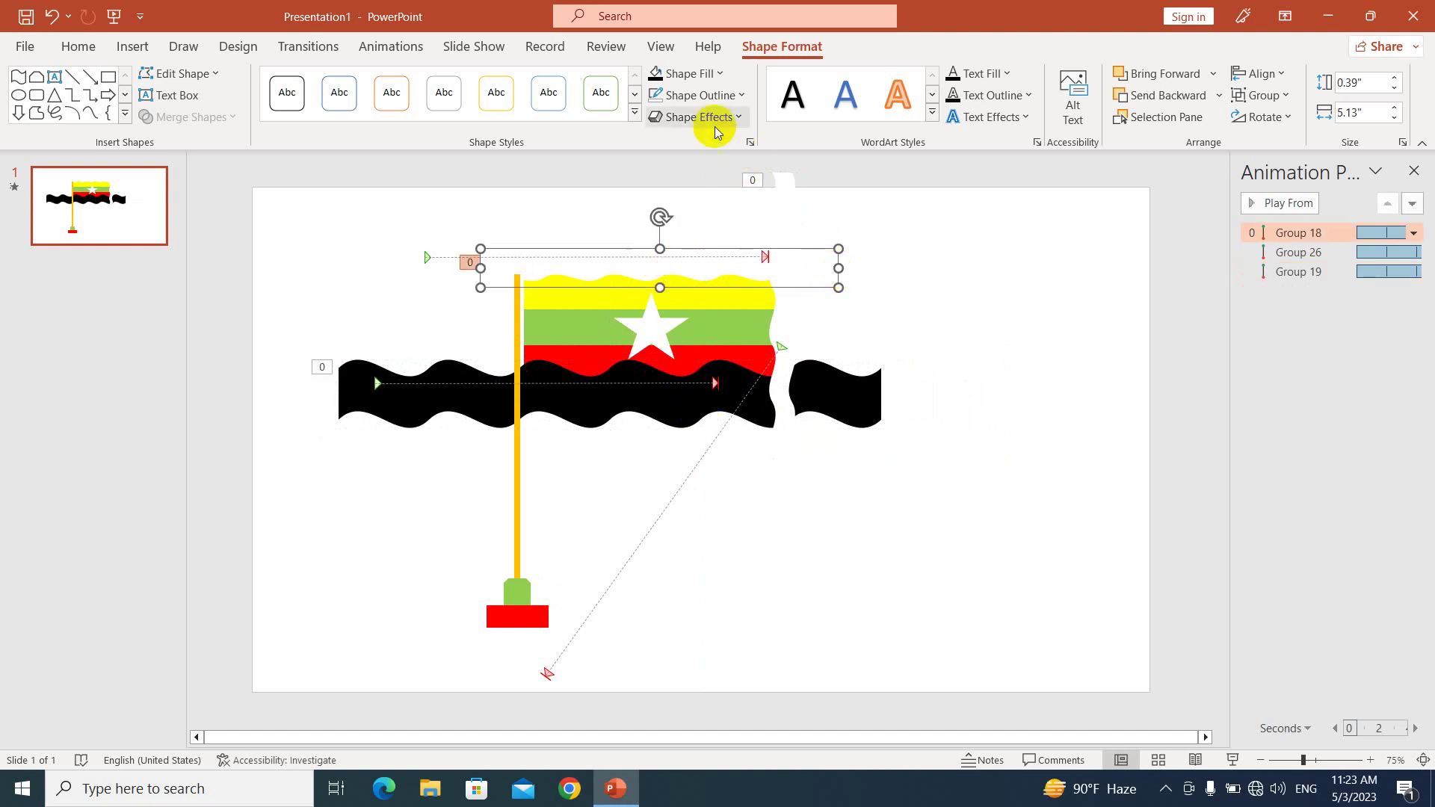
Fill the top wave group black and stretch it wider to the right, adjusting its height
{"action": "left_click", "coordinate": [687, 73]}
{"action": "left_click", "coordinate": [662, 120]}
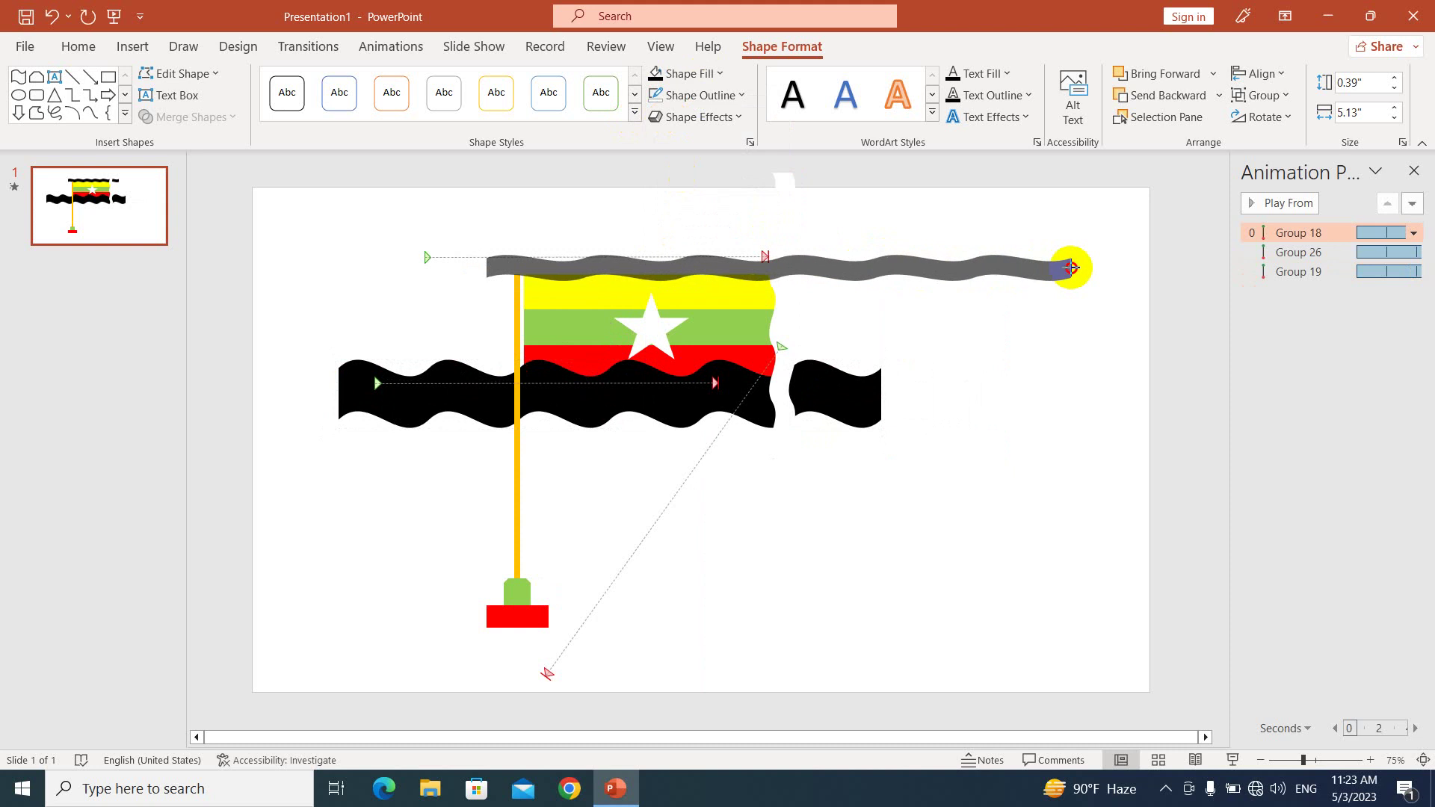
{"action": "left_click_drag", "start_coordinate": [838, 266], "coordinate": [1076, 268]}
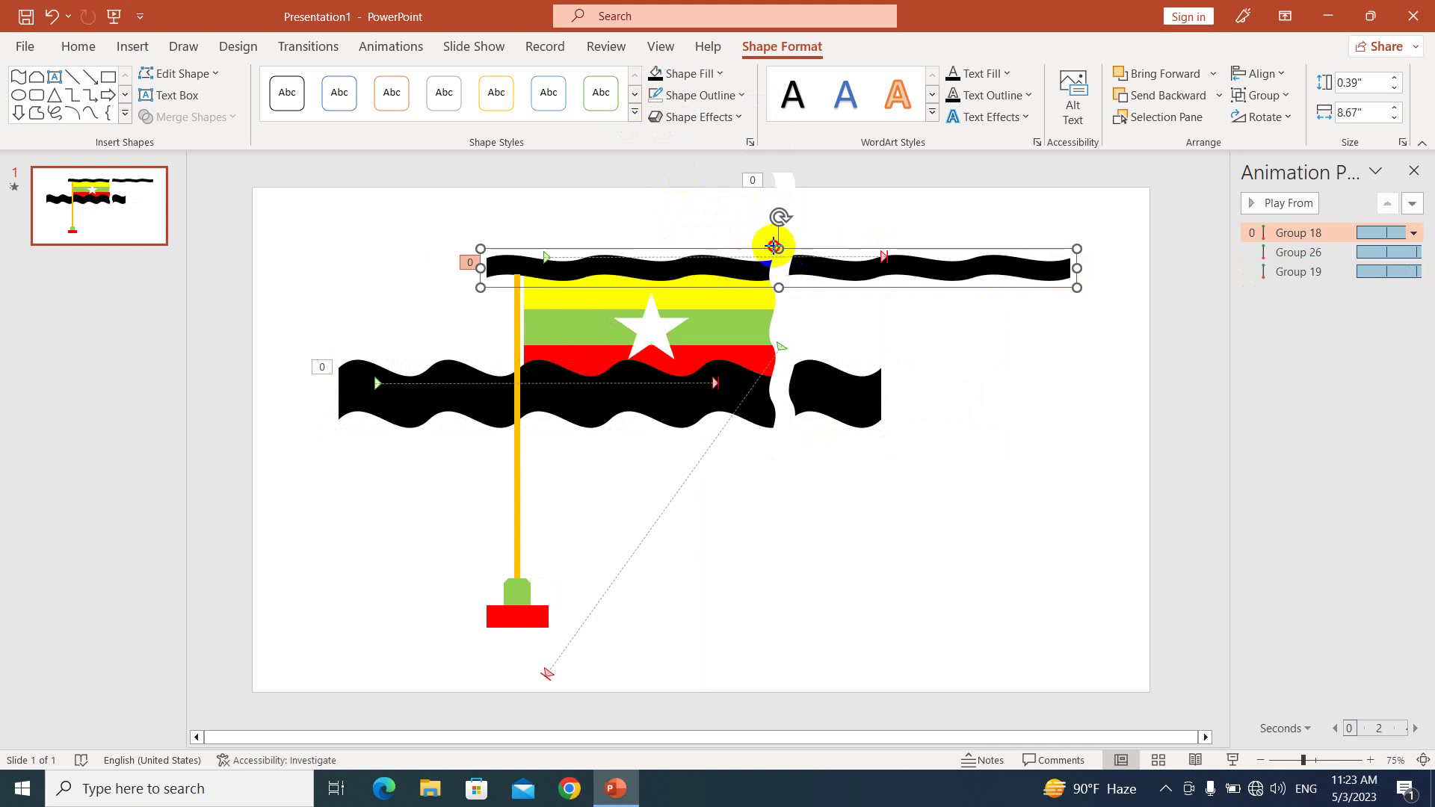
{"action": "mouse_move", "coordinate": [774, 246]}
{"action": "left_mouse_down"}
{"action": "mouse_move", "coordinate": [771, 228]}
{"action": "mouse_move", "coordinate": [557, 258]}
{"action": "left_mouse_up"}
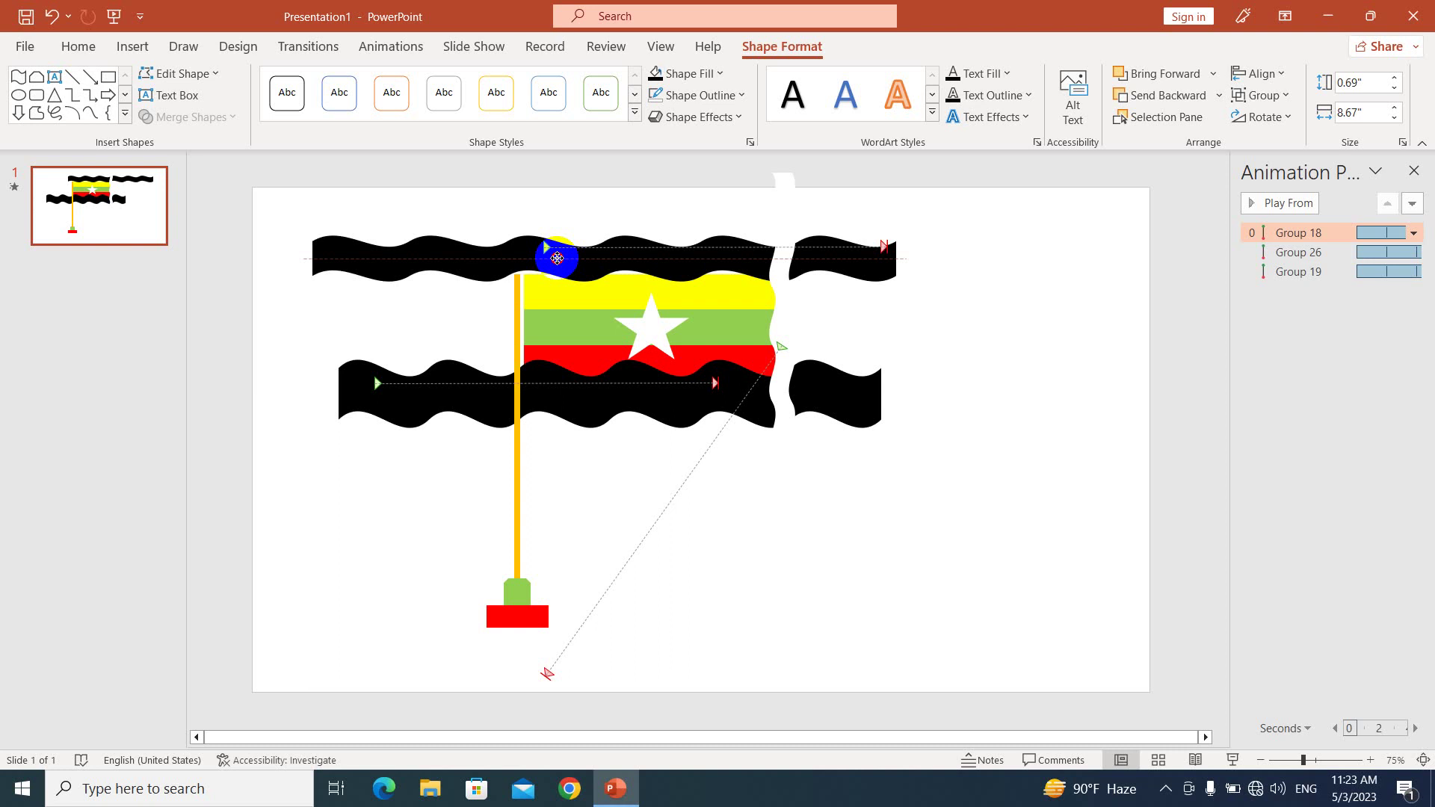
{"action": "left_click_drag", "start_coordinate": [897, 257], "coordinate": [1079, 256]}
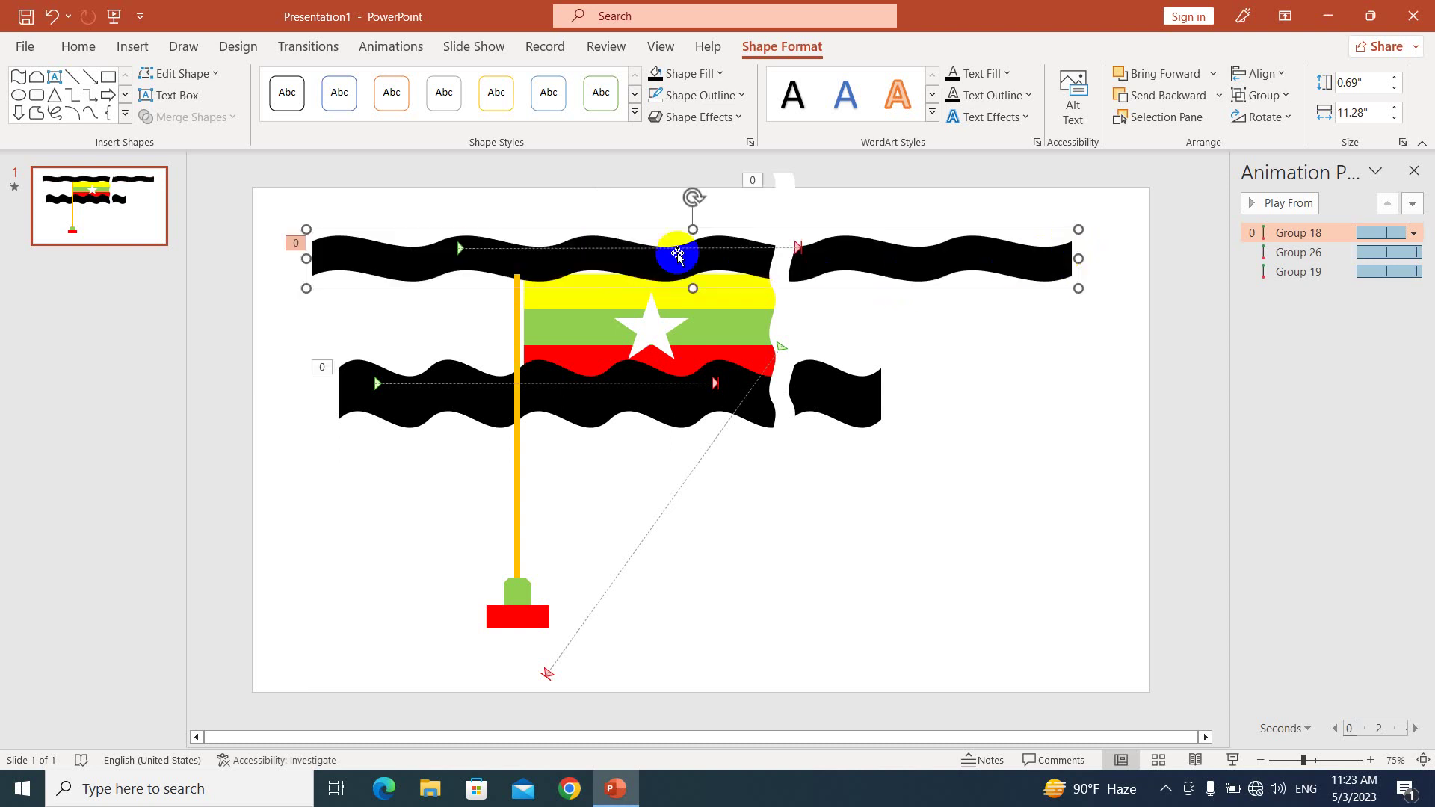
{"action": "left_click_drag", "start_coordinate": [692, 230], "coordinate": [737, 269]}
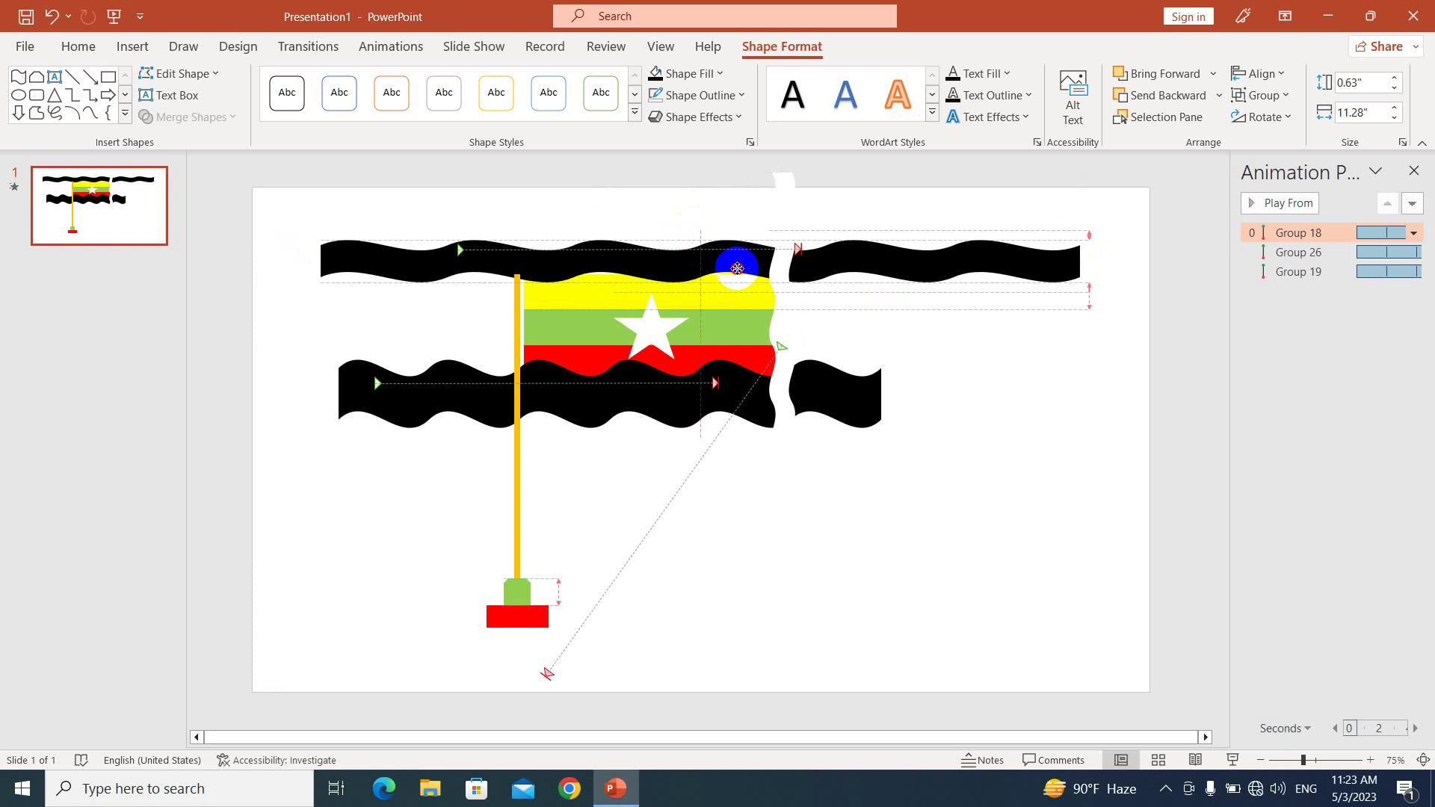
{"action": "left_click_drag", "start_coordinate": [737, 269], "coordinate": [745, 268]}
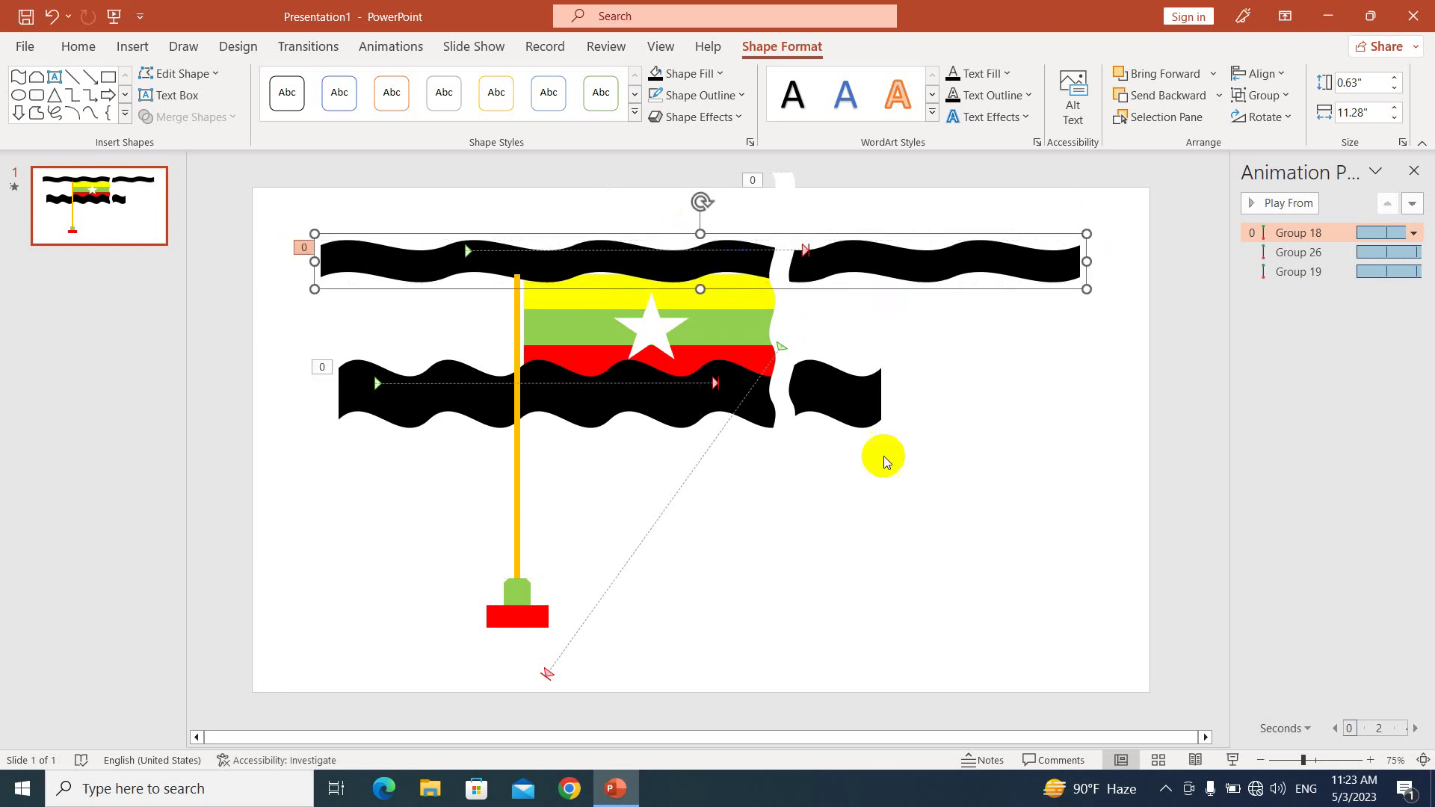
Widen the lower wave group to 11.02" by 0.7" along the flag's bottom edge
{"action": "left_click", "coordinate": [844, 402]}
{"action": "left_click_drag", "start_coordinate": [893, 396], "coordinate": [1085, 394]}
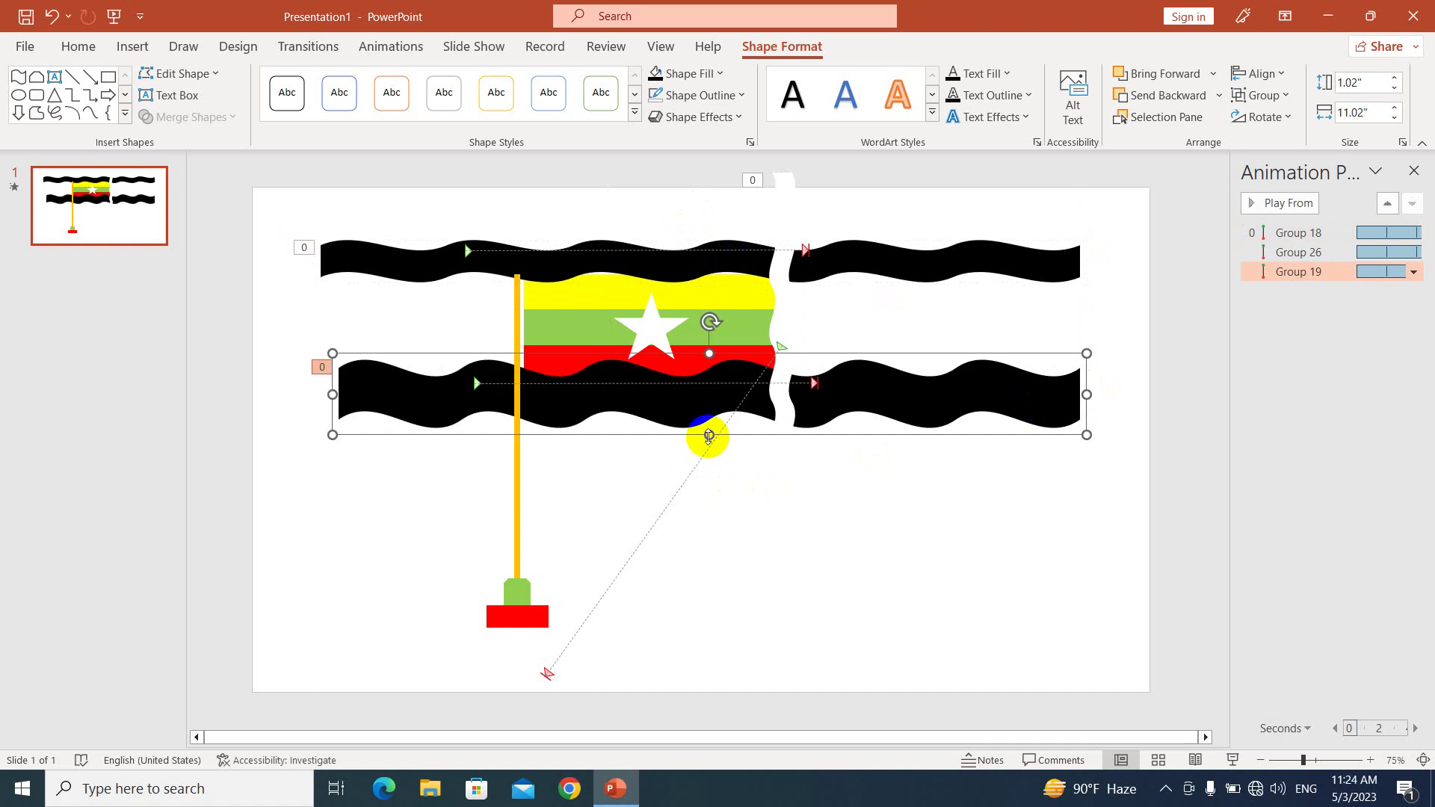
{"action": "left_click_drag", "start_coordinate": [709, 434], "coordinate": [689, 408]}
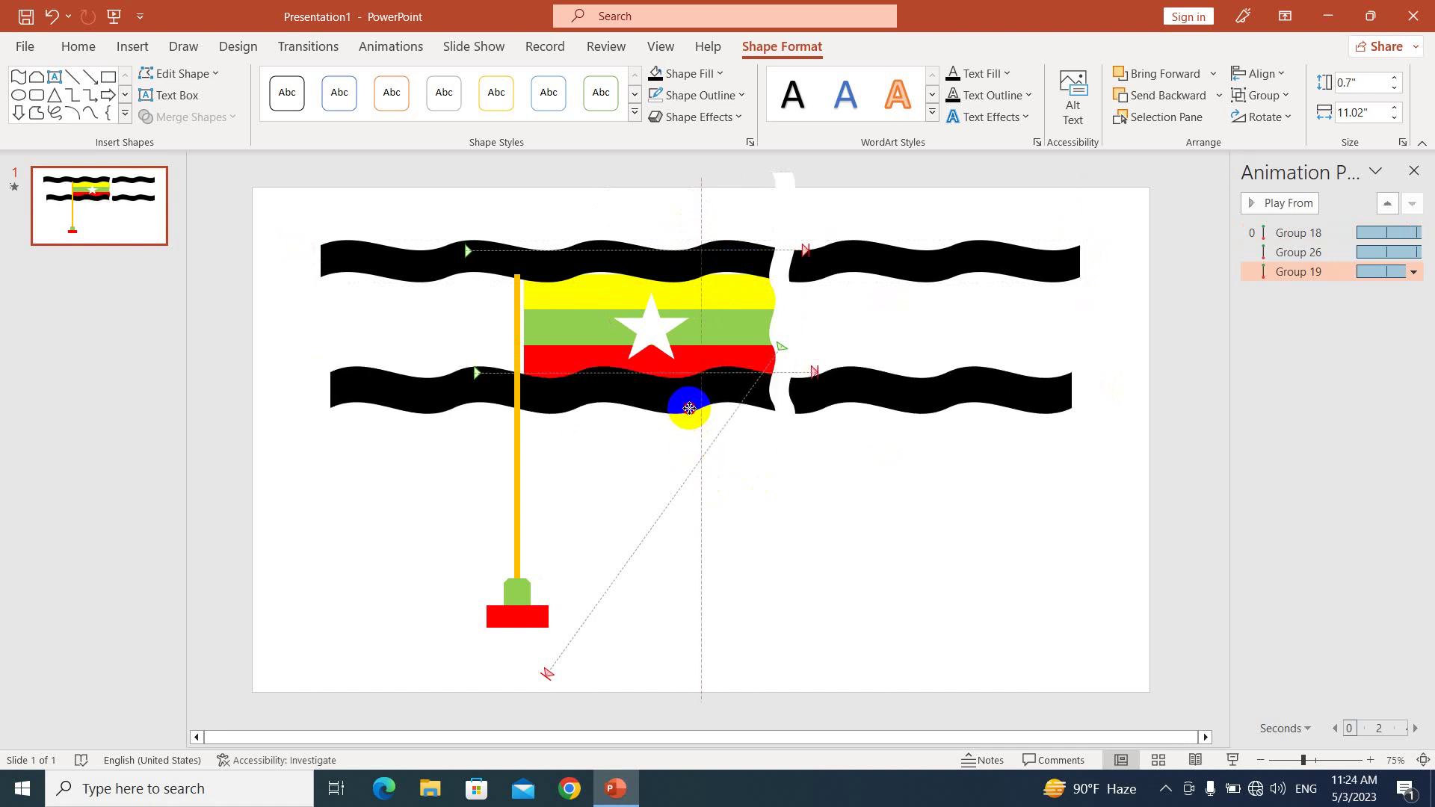
{"action": "left_click_drag", "start_coordinate": [689, 408], "coordinate": [689, 409]}
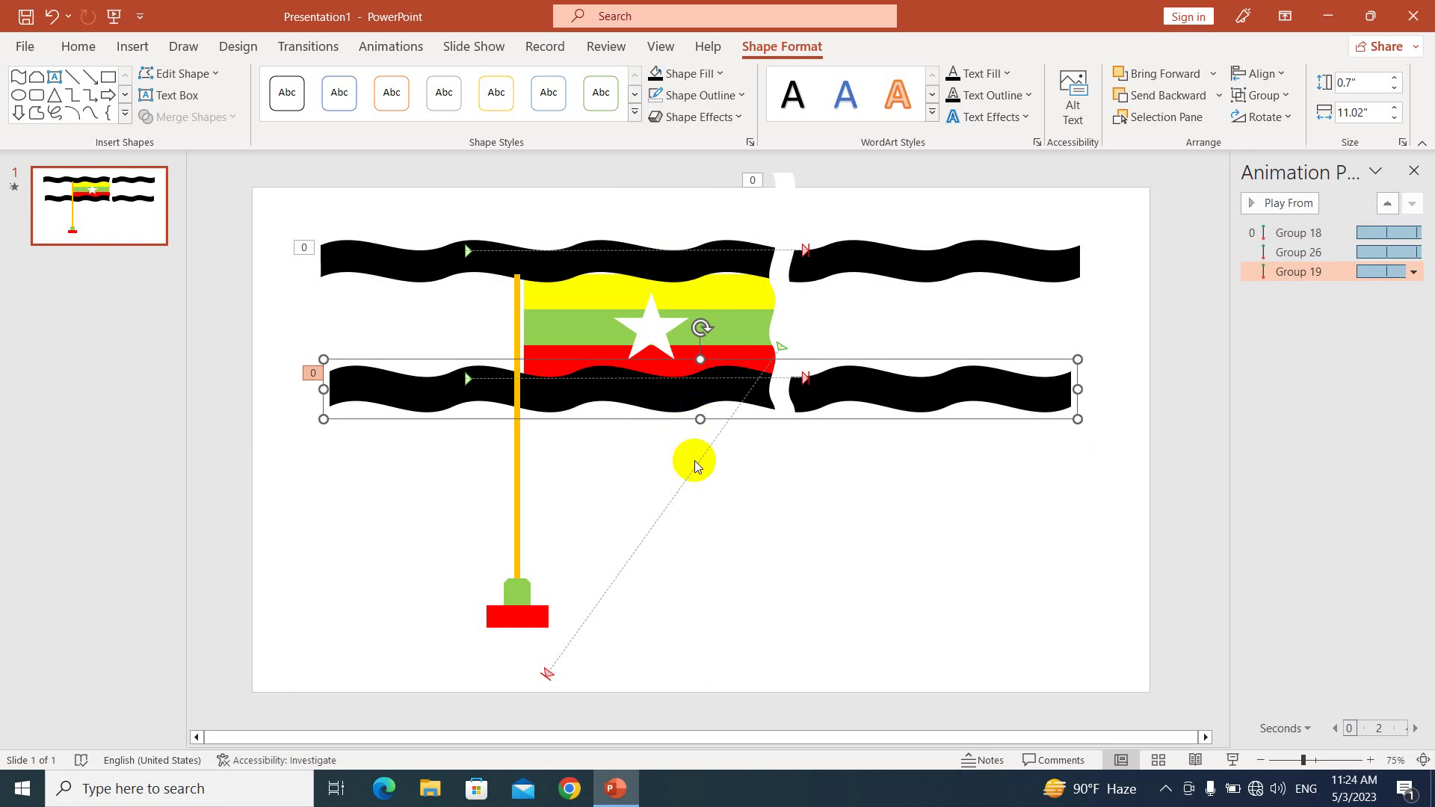
{"action": "left_click", "coordinate": [780, 295]}
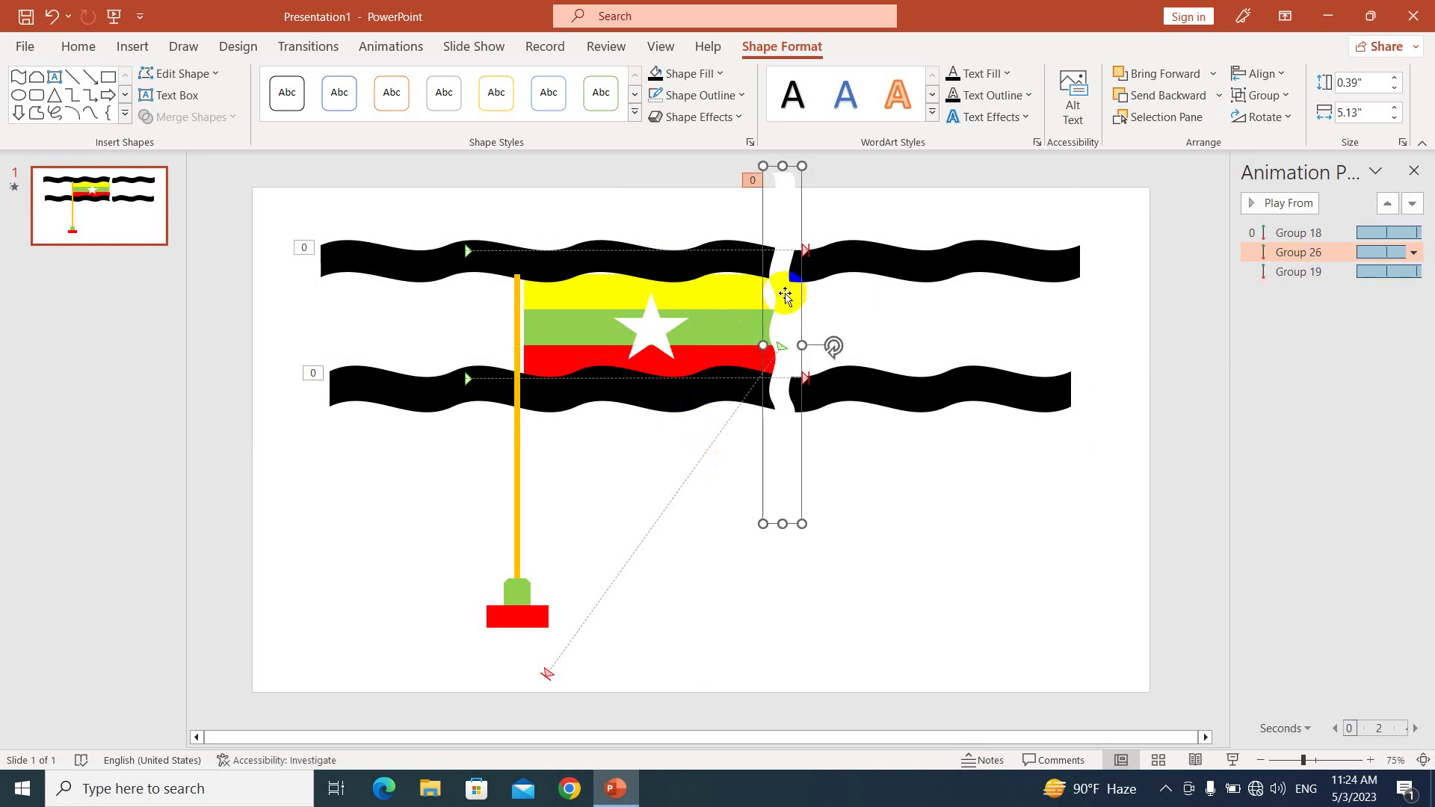
Fill the vertical wave black and drag its motion path end straight down below it
{"action": "left_click", "coordinate": [683, 74]}
{"action": "left_click", "coordinate": [670, 122]}
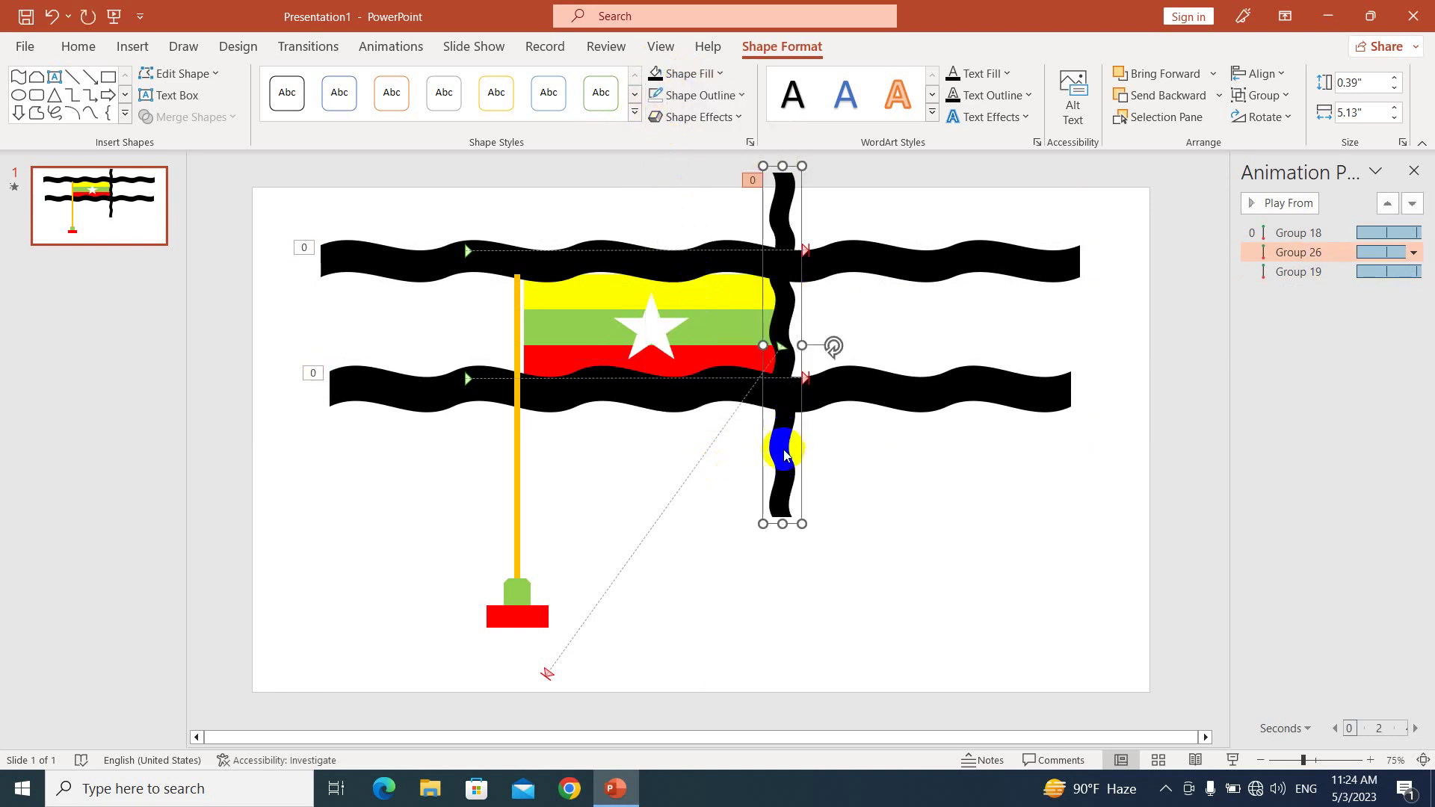
{"action": "left_click", "coordinate": [545, 677]}
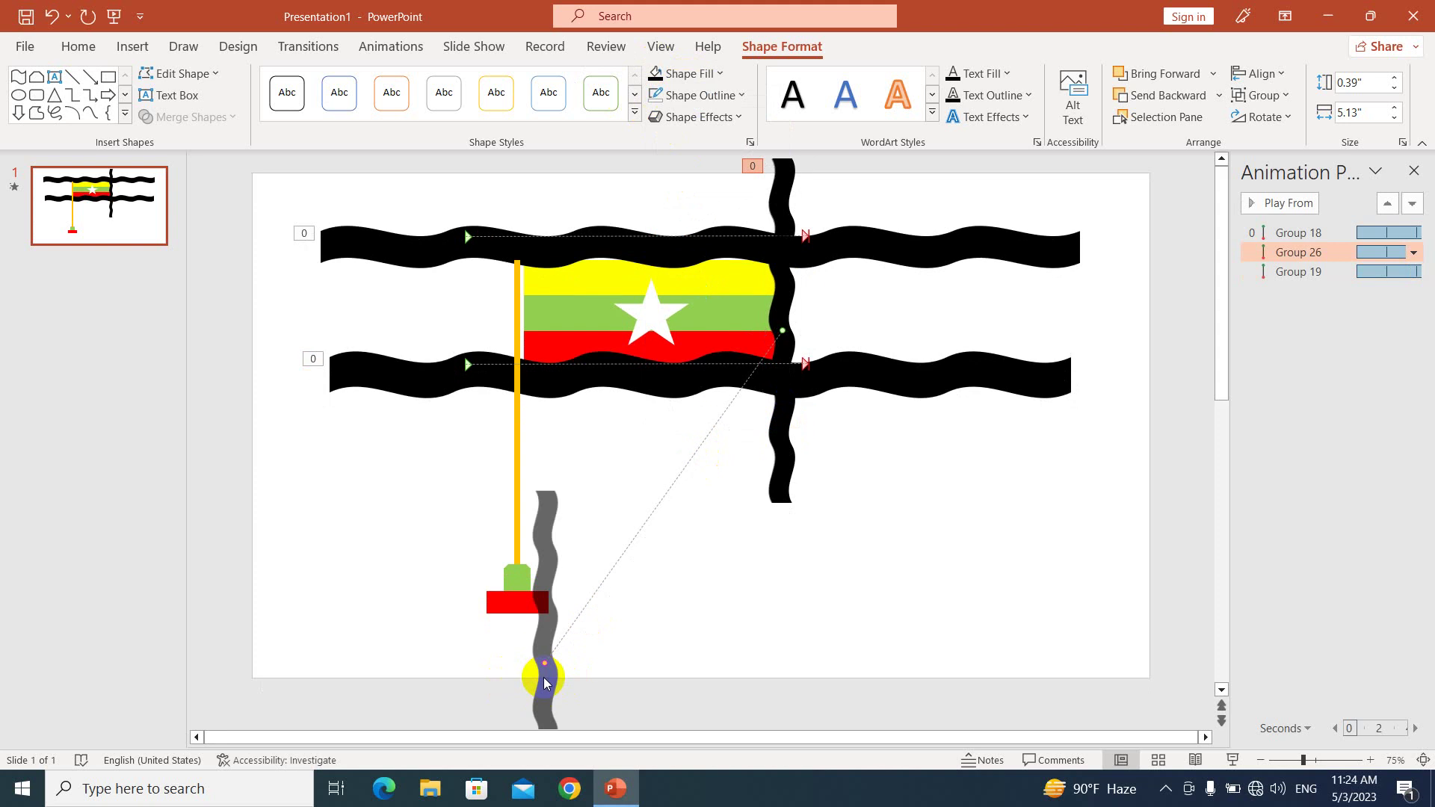
{"action": "left_click_drag", "start_coordinate": [544, 662], "coordinate": [779, 677]}
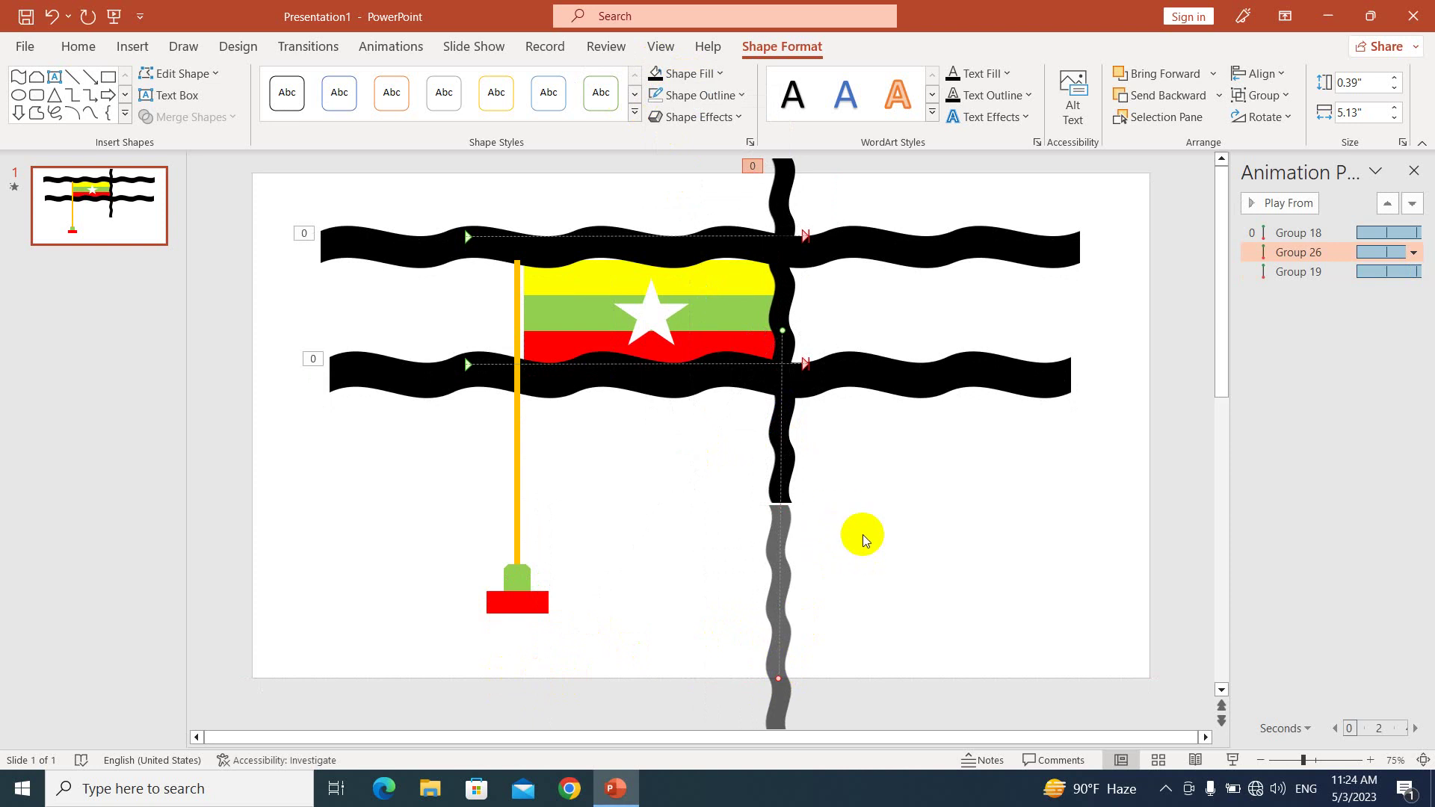
{"action": "scroll", "coordinate": [867, 526], "scroll_direction": "up", "scroll_amount": 1}
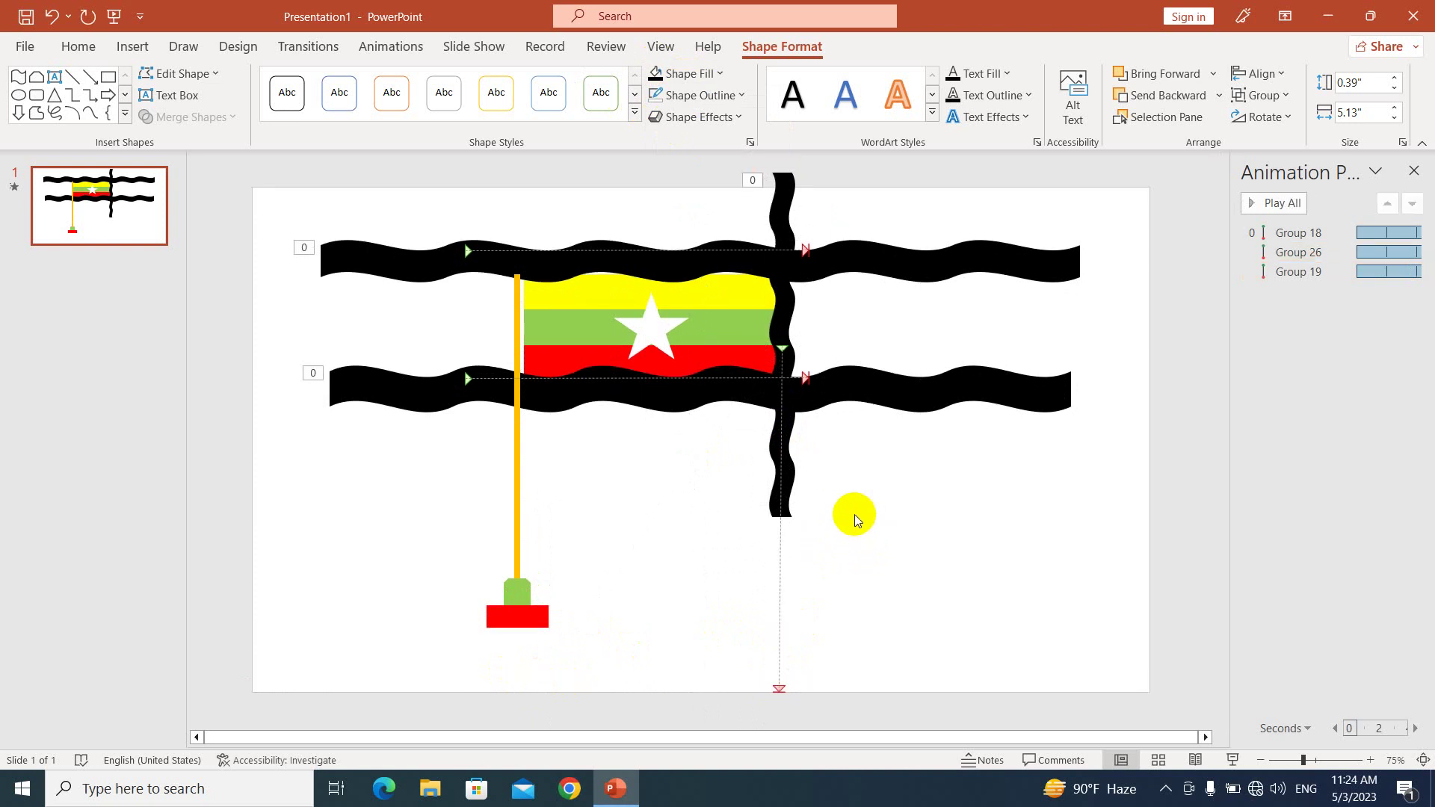
Resize the vertical wave to 0.61" by 6.43" along the flag's right edge
{"action": "left_click", "coordinate": [787, 468]}
{"action": "left_click_drag", "start_coordinate": [804, 345], "coordinate": [817, 345]}
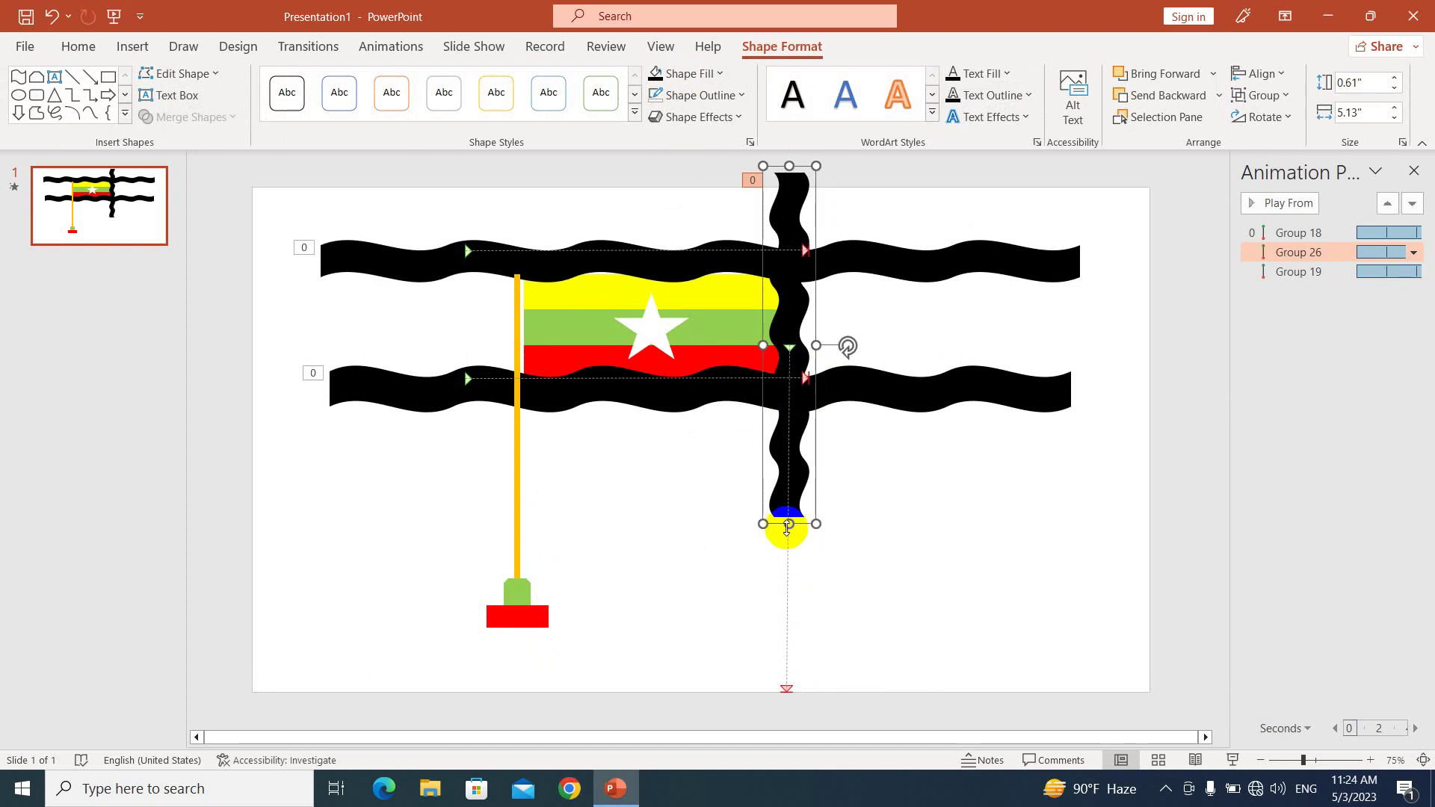
{"action": "left_click_drag", "start_coordinate": [787, 526], "coordinate": [786, 609]}
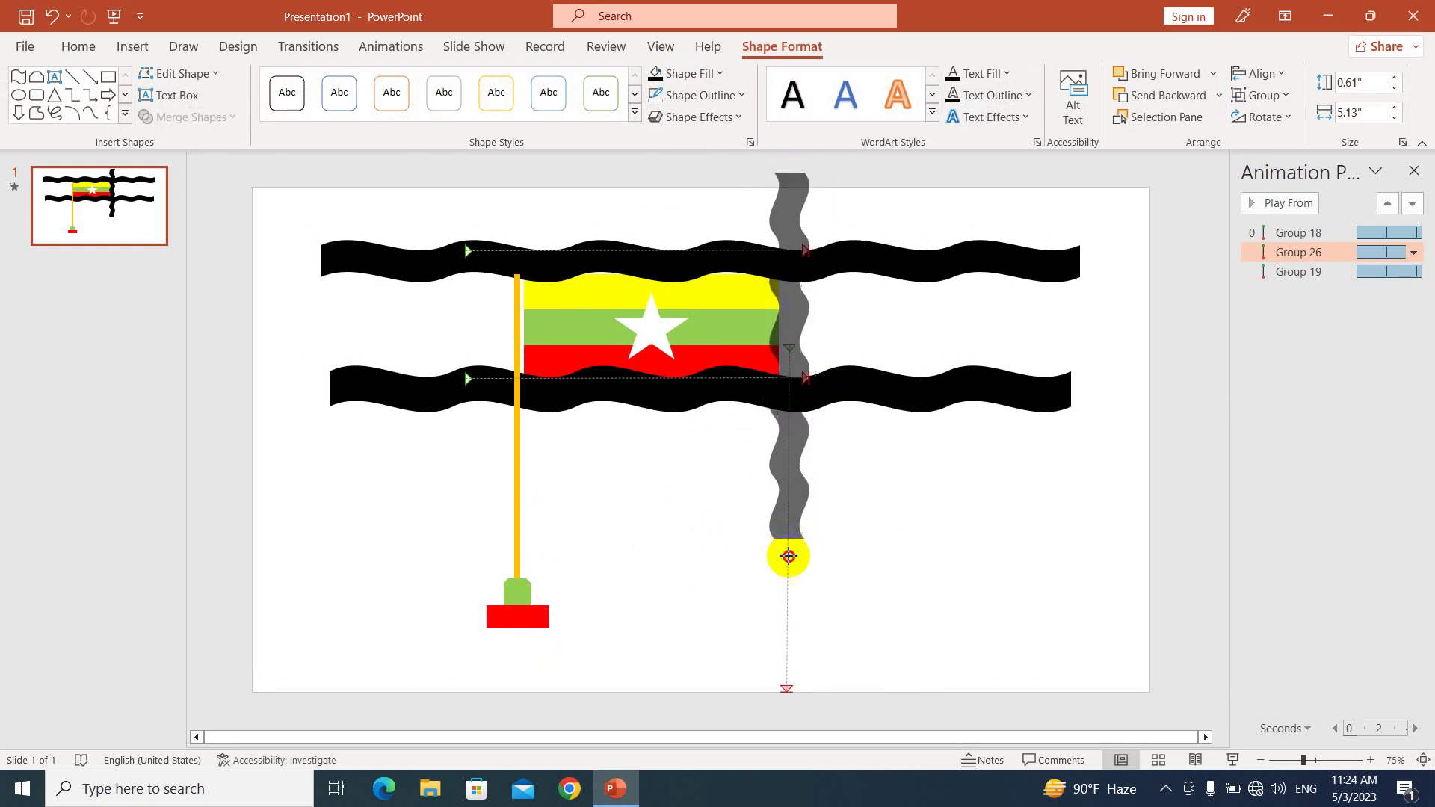
{"action": "left_click", "coordinate": [896, 508]}
{"action": "scroll", "coordinate": [896, 509], "scroll_direction": "down", "scroll_amount": 1}
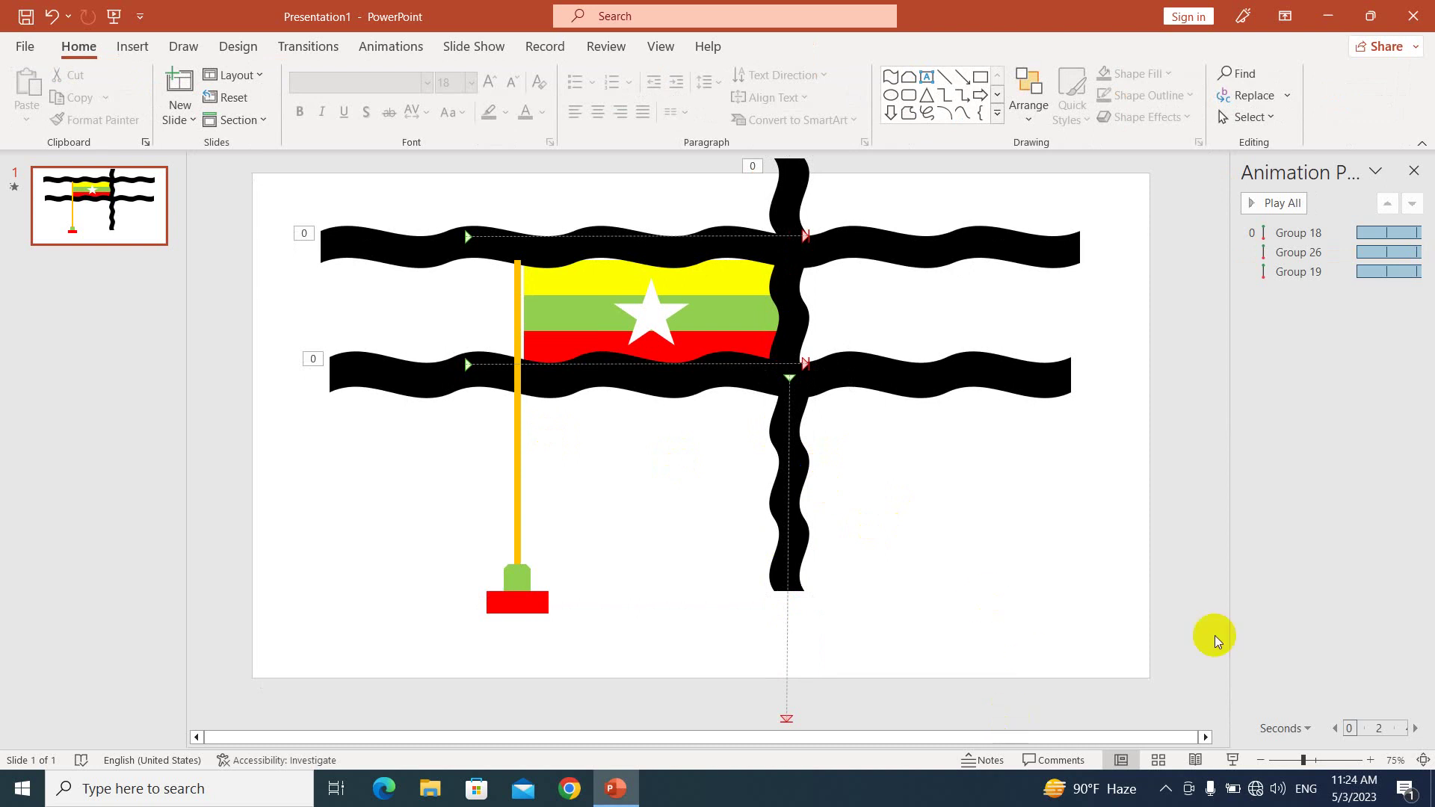
{"action": "left_click", "coordinate": [1232, 760]}
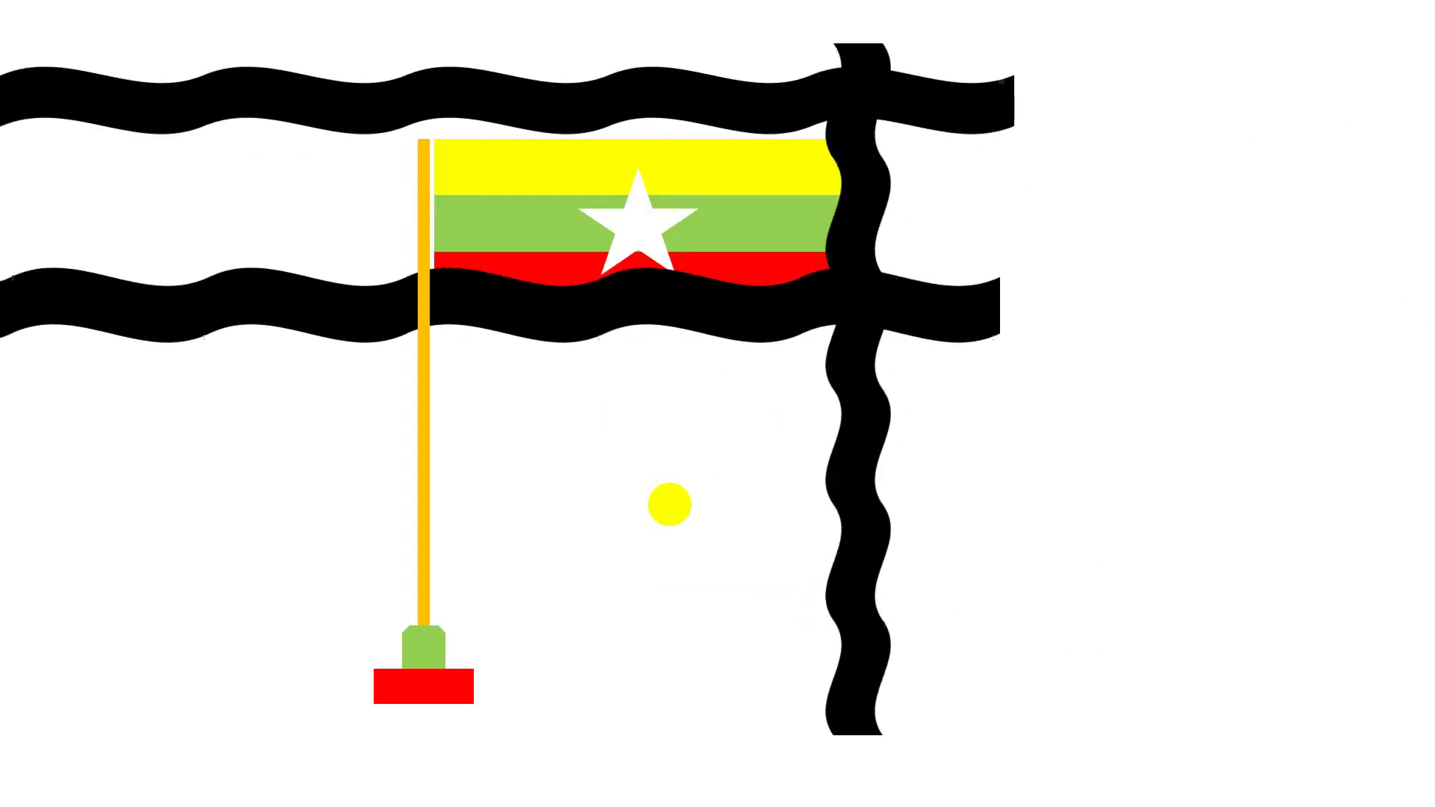
{"action": "right_click", "coordinate": [822, 361]}
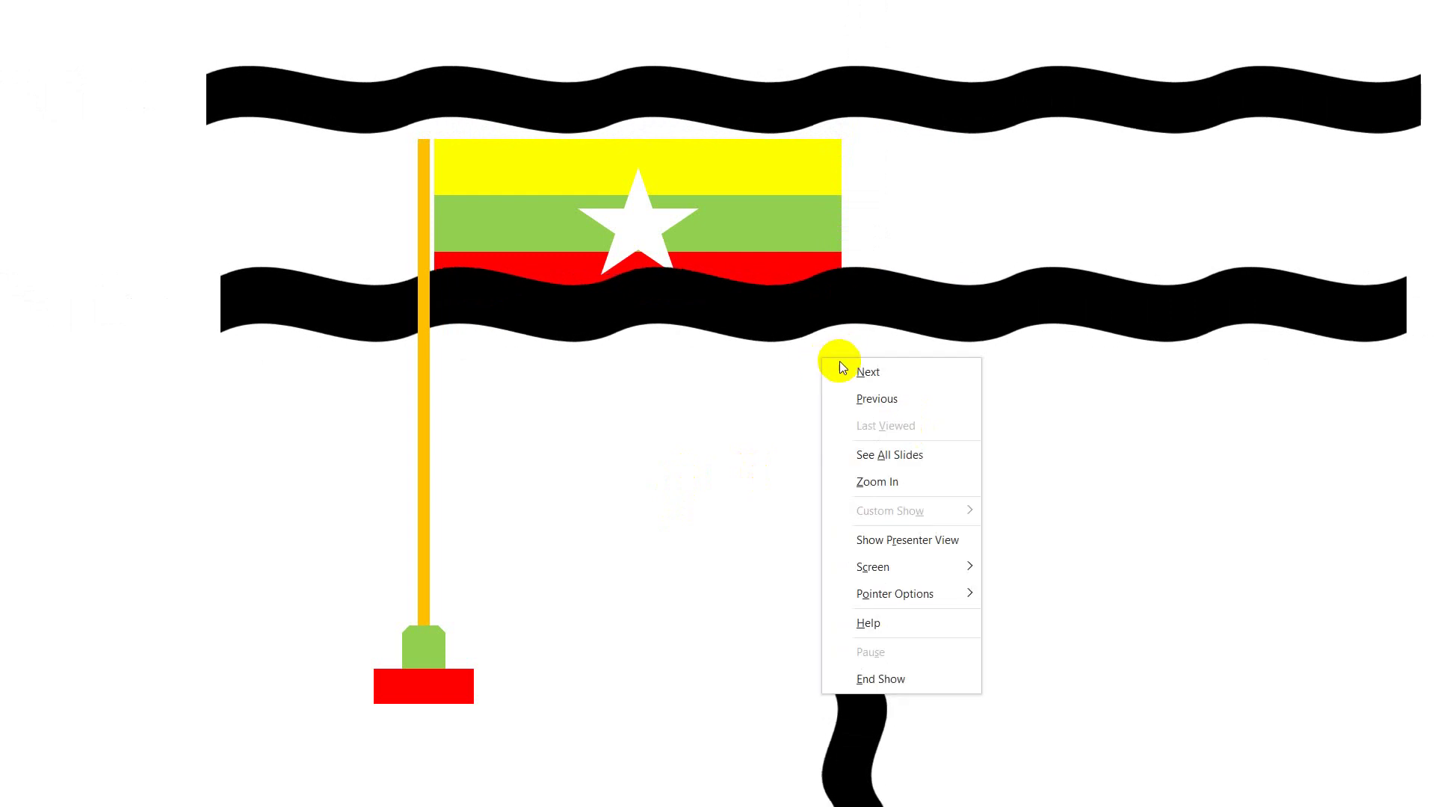
{"action": "left_click", "coordinate": [859, 676]}
{"action": "left_click", "coordinate": [790, 226]}
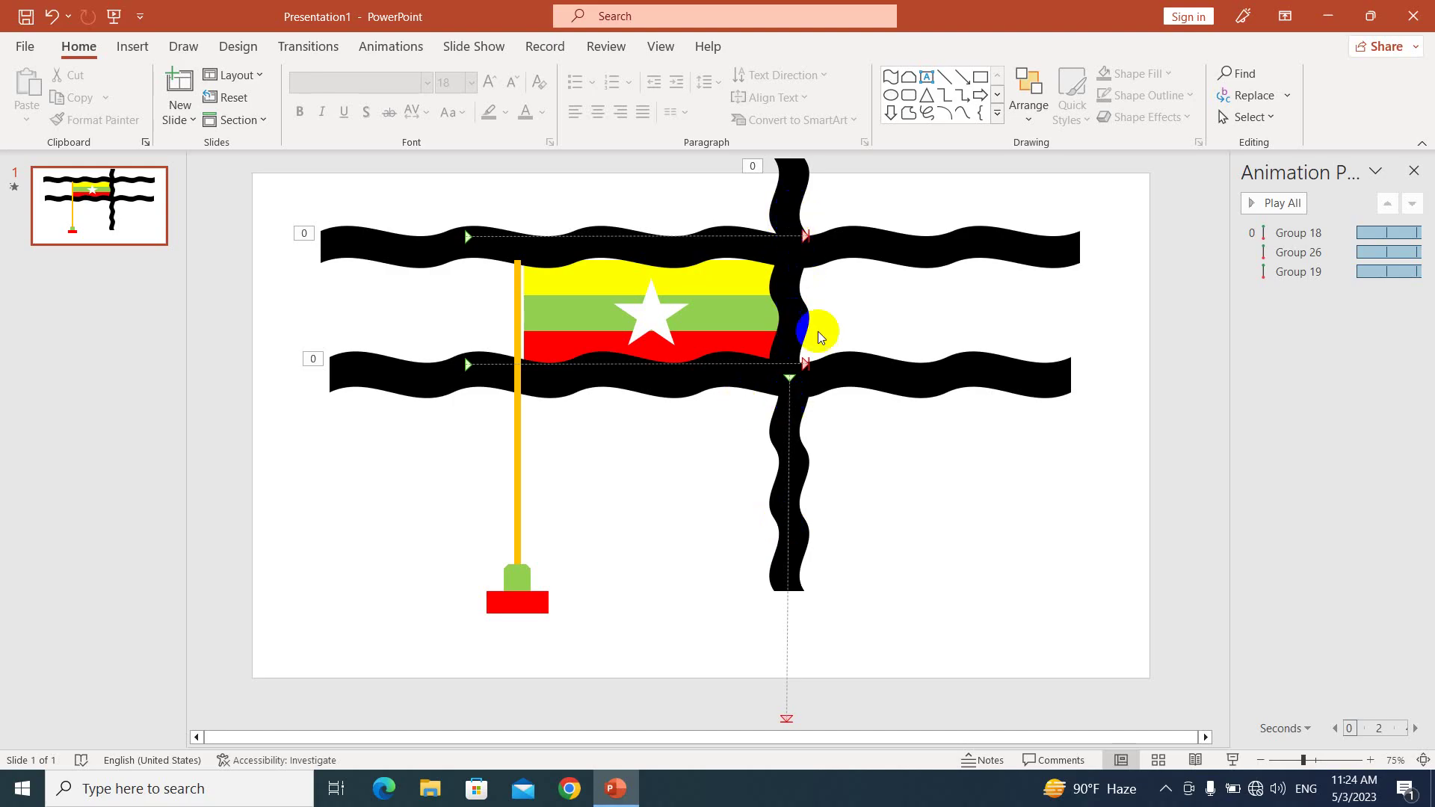
Drag the vertical black wave upward and slide the top and lower wave groups left
{"action": "left_click_drag", "start_coordinate": [792, 305], "coordinate": [793, 202]}
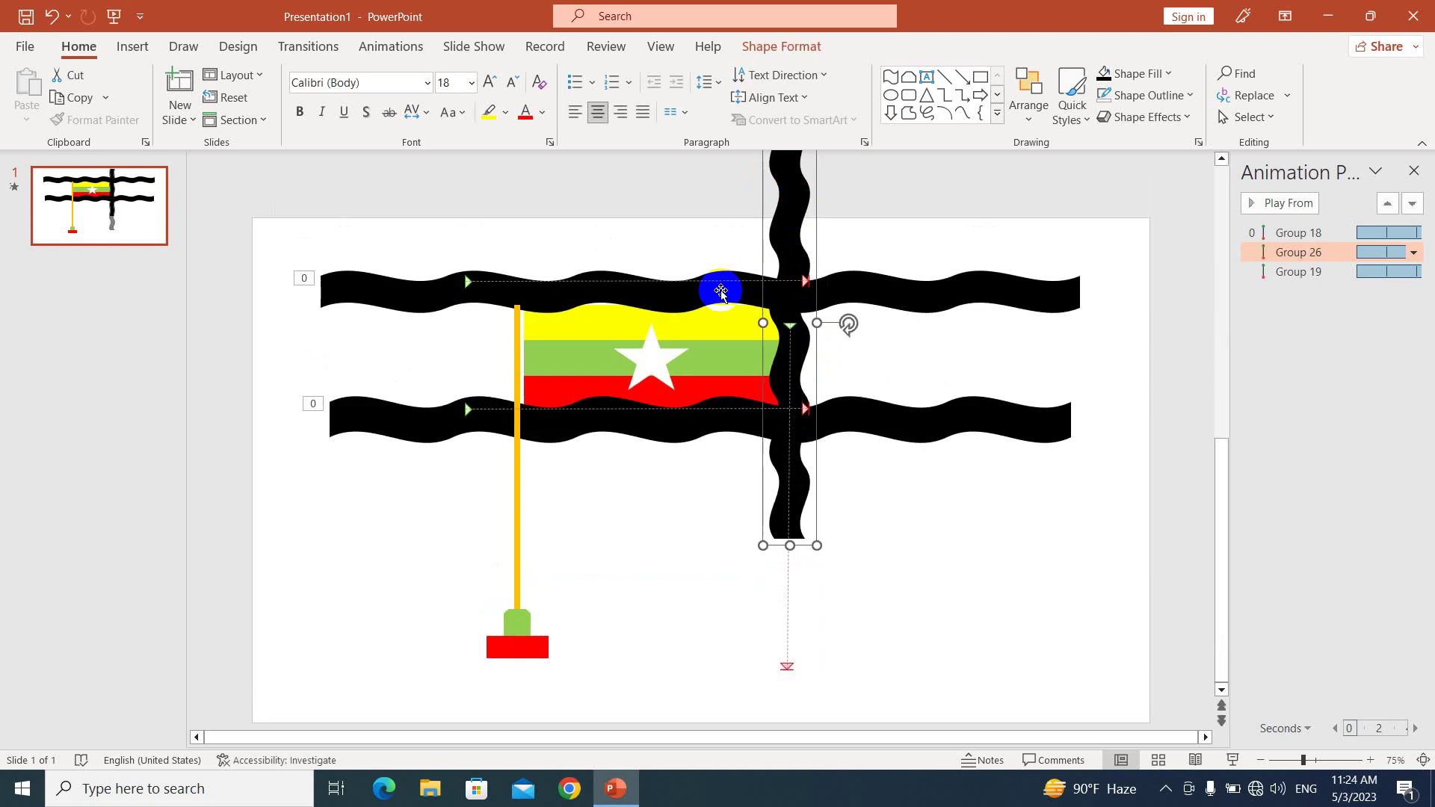
{"action": "left_click", "coordinate": [680, 299]}
{"action": "left_click_drag", "start_coordinate": [680, 298], "coordinate": [630, 301]}
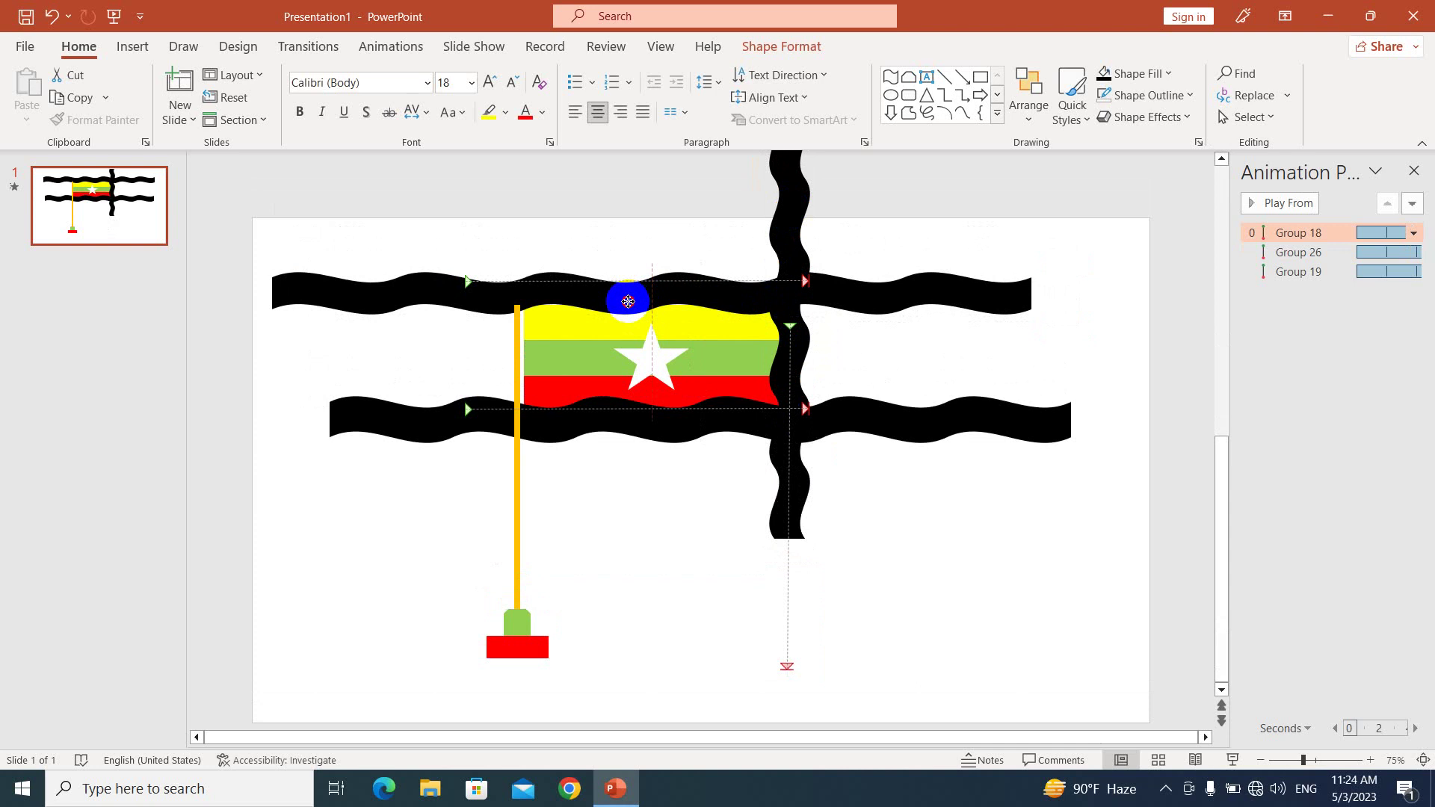
{"action": "left_click_drag", "start_coordinate": [628, 301], "coordinate": [613, 300]}
{"action": "left_click_drag", "start_coordinate": [680, 428], "coordinate": [609, 431]}
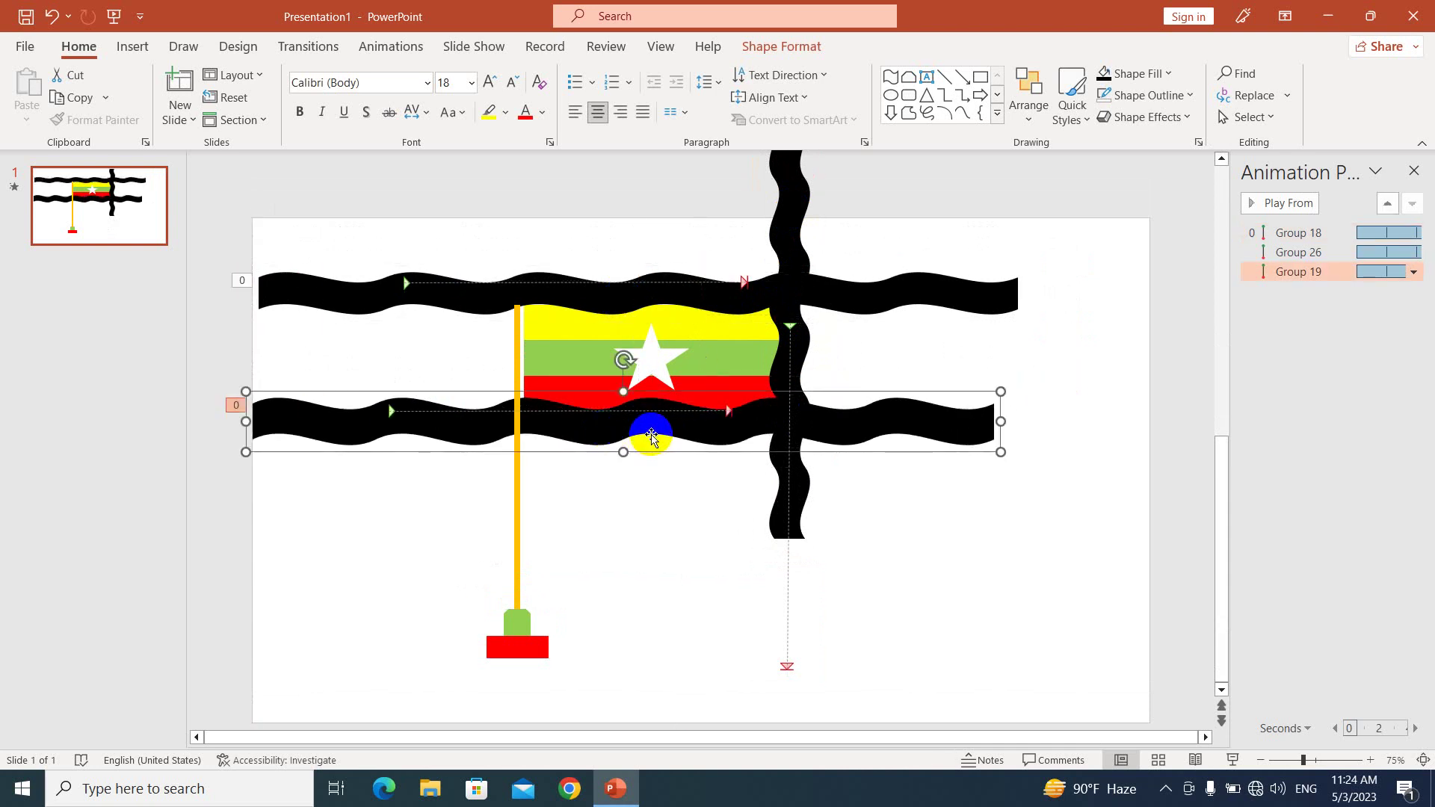
Fill the lower and top black wavy groups with white
{"action": "left_click", "coordinate": [779, 46]}
{"action": "left_click", "coordinate": [708, 76]}
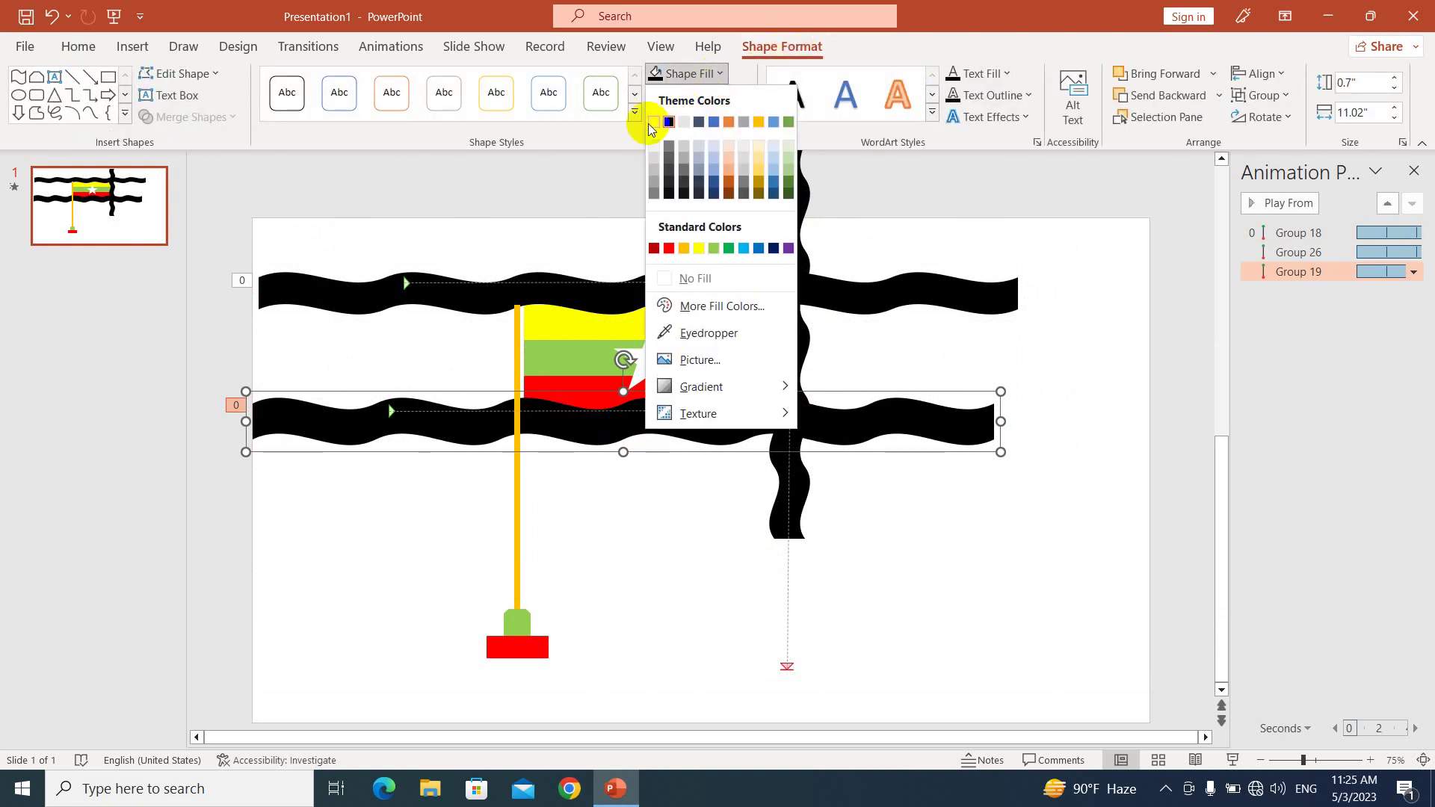
{"action": "left_click", "coordinate": [654, 123]}
{"action": "left_click", "coordinate": [576, 291]}
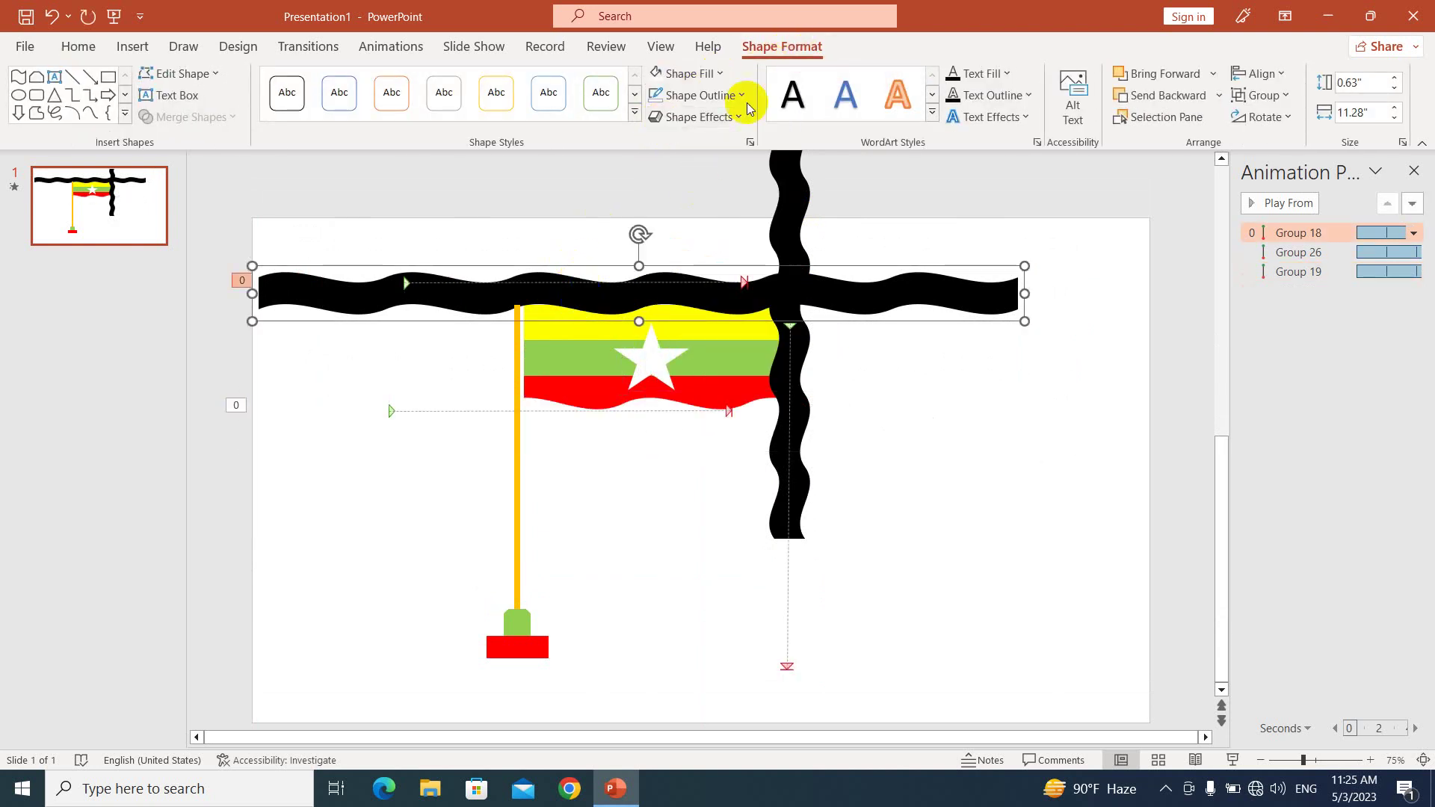
{"action": "left_click", "coordinate": [700, 74]}
{"action": "left_click", "coordinate": [653, 119]}
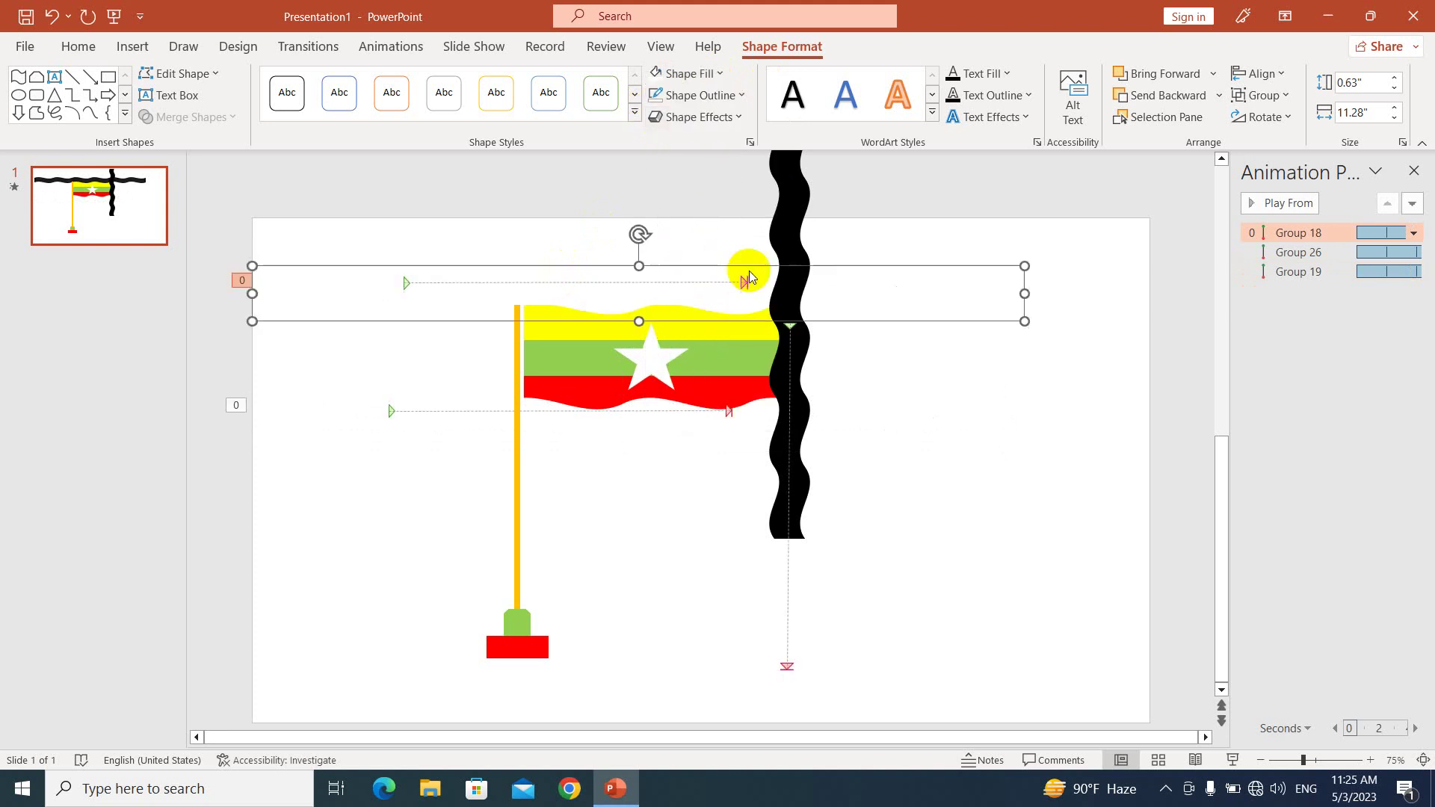
Fill the vertical wavy group with white, then play the slide show to preview the waving flag
{"action": "left_click", "coordinate": [784, 240]}
{"action": "left_click", "coordinate": [688, 73]}
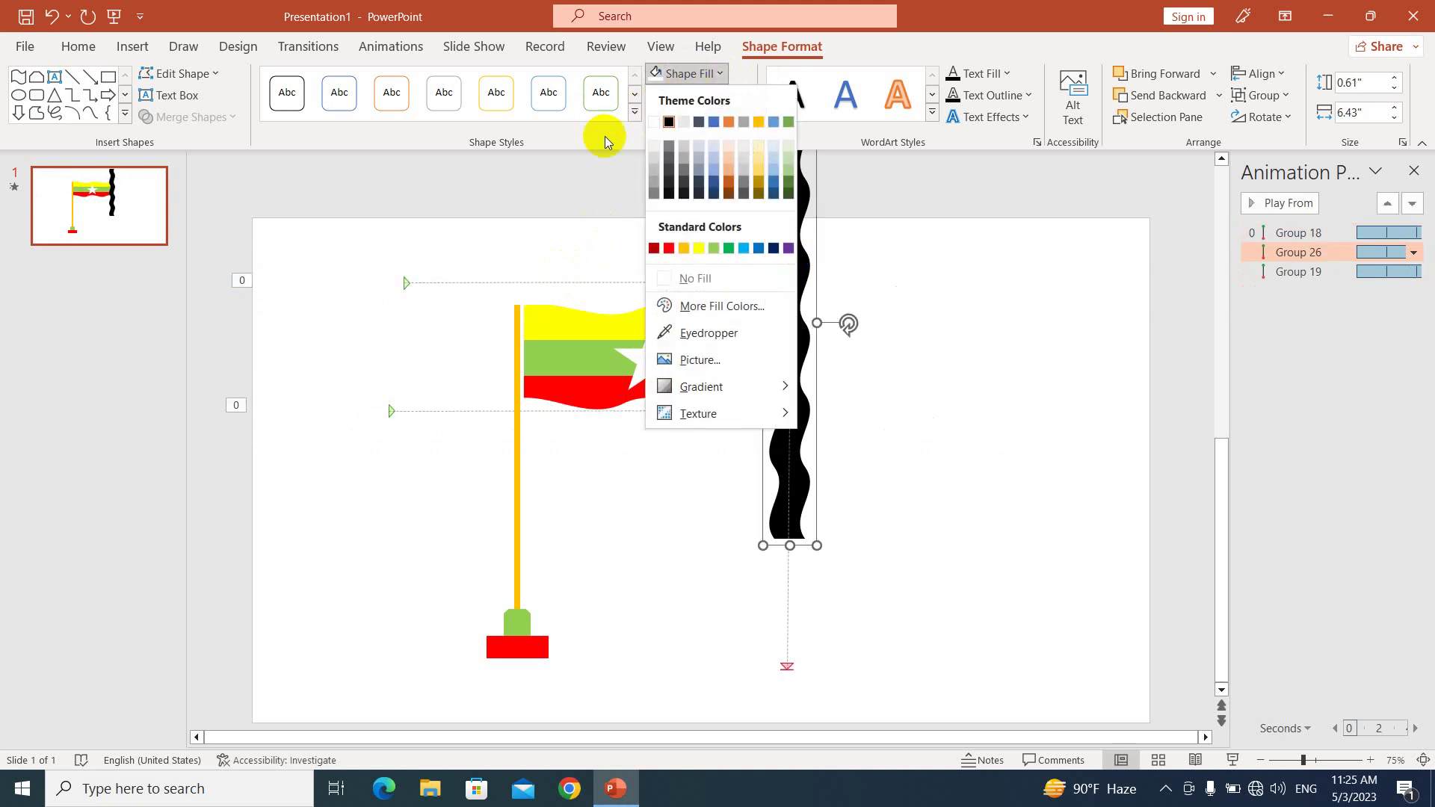
{"action": "left_click", "coordinate": [653, 122]}
{"action": "left_click", "coordinate": [913, 417]}
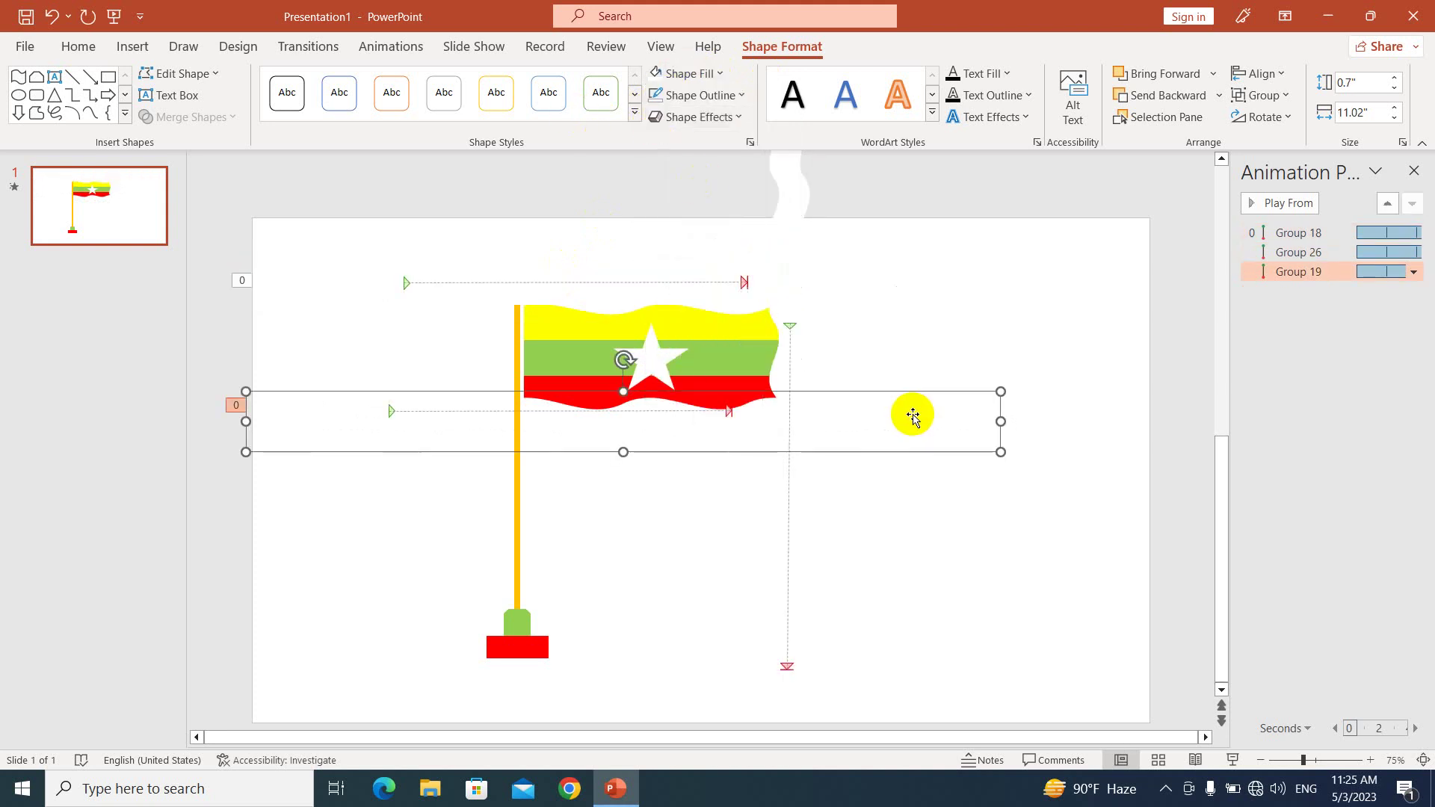
{"action": "left_click", "coordinate": [1231, 761]}
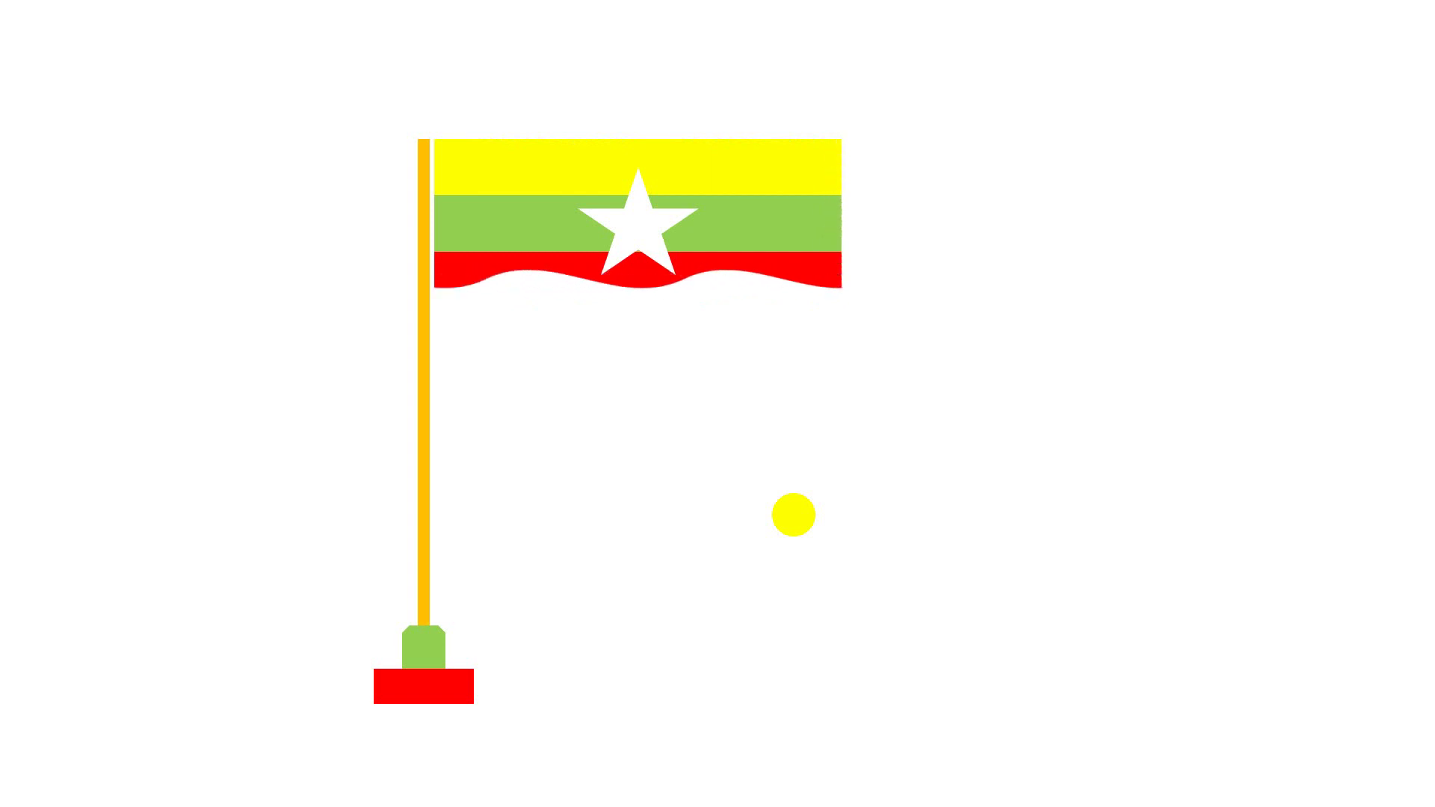
End the running slide show and return to the flag slide in editing view
{"action": "right_click", "coordinate": [852, 380]}
{"action": "left_click", "coordinate": [939, 702]}
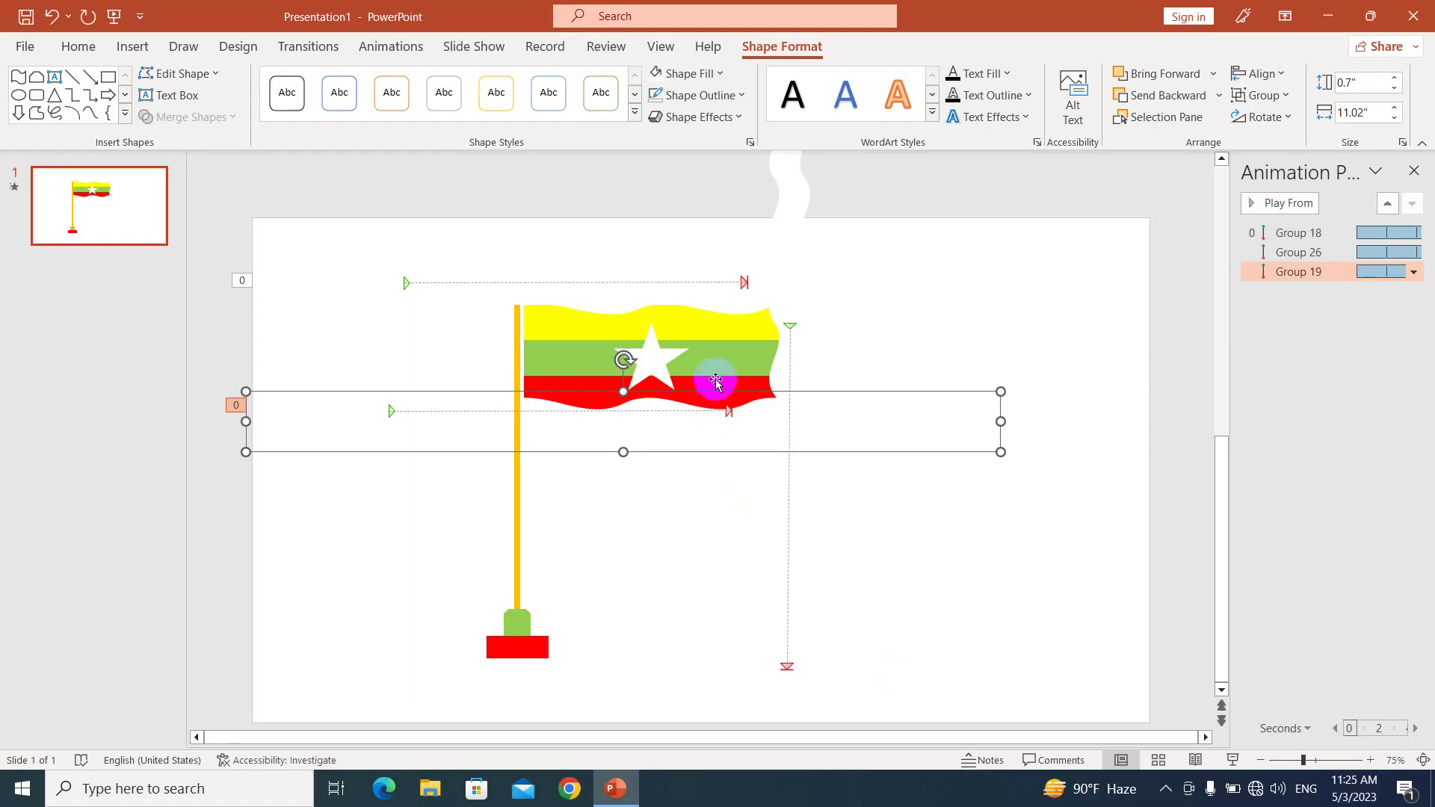
Nudge the top white wavy mask slightly right and down, then preview the wave in a slide show
{"action": "left_click", "coordinate": [702, 302]}
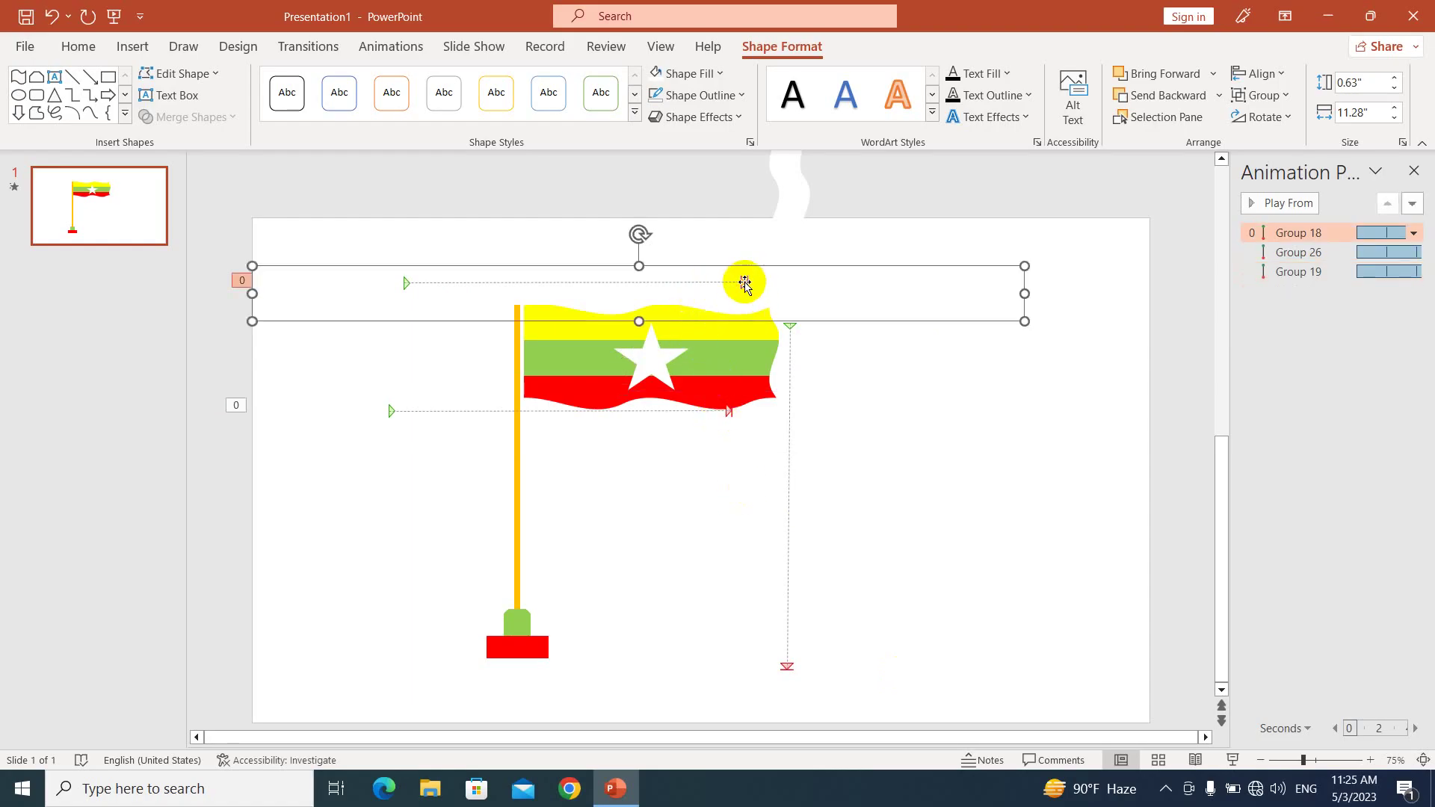
{"action": "left_click_drag", "start_coordinate": [698, 297], "coordinate": [722, 341]}
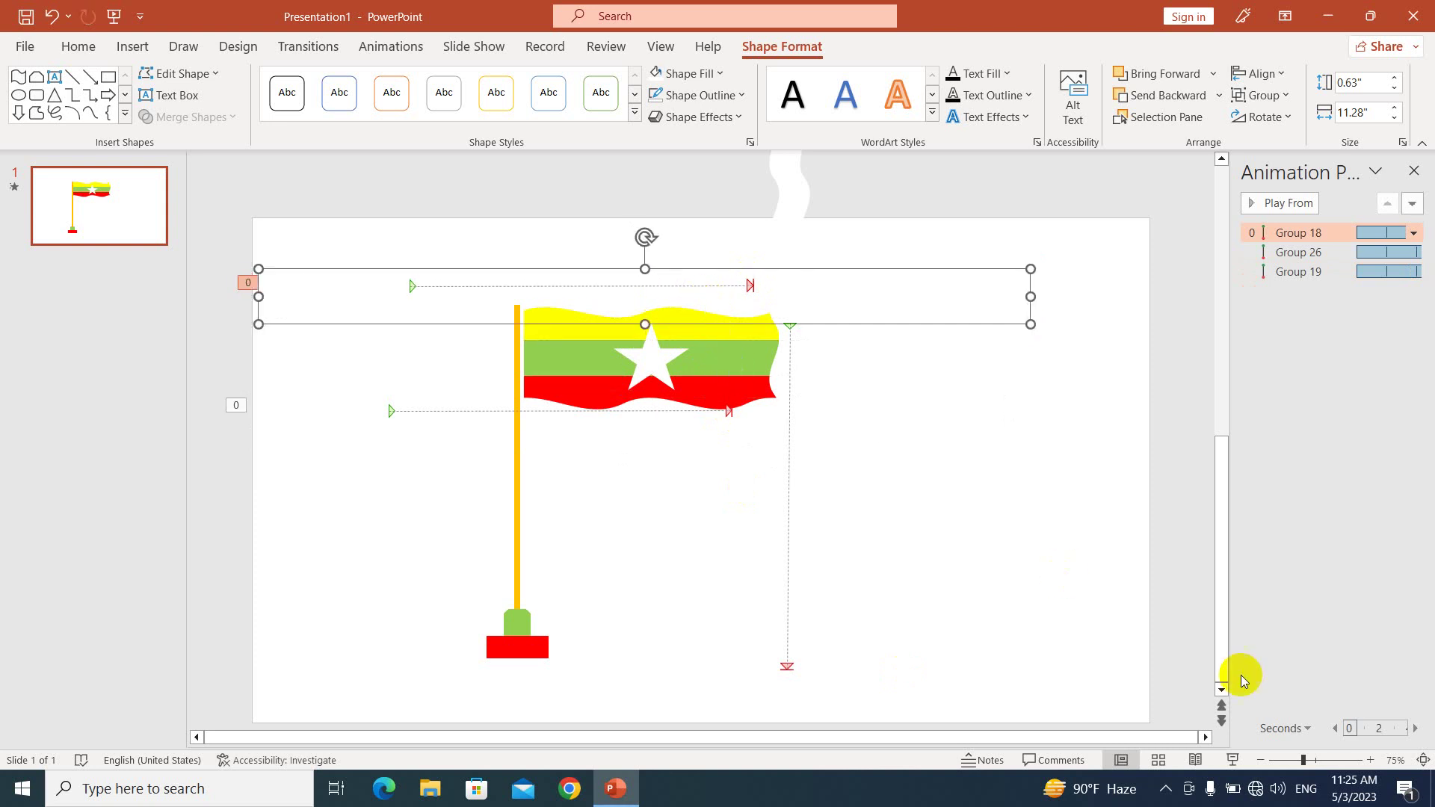
{"action": "left_click", "coordinate": [1231, 760]}
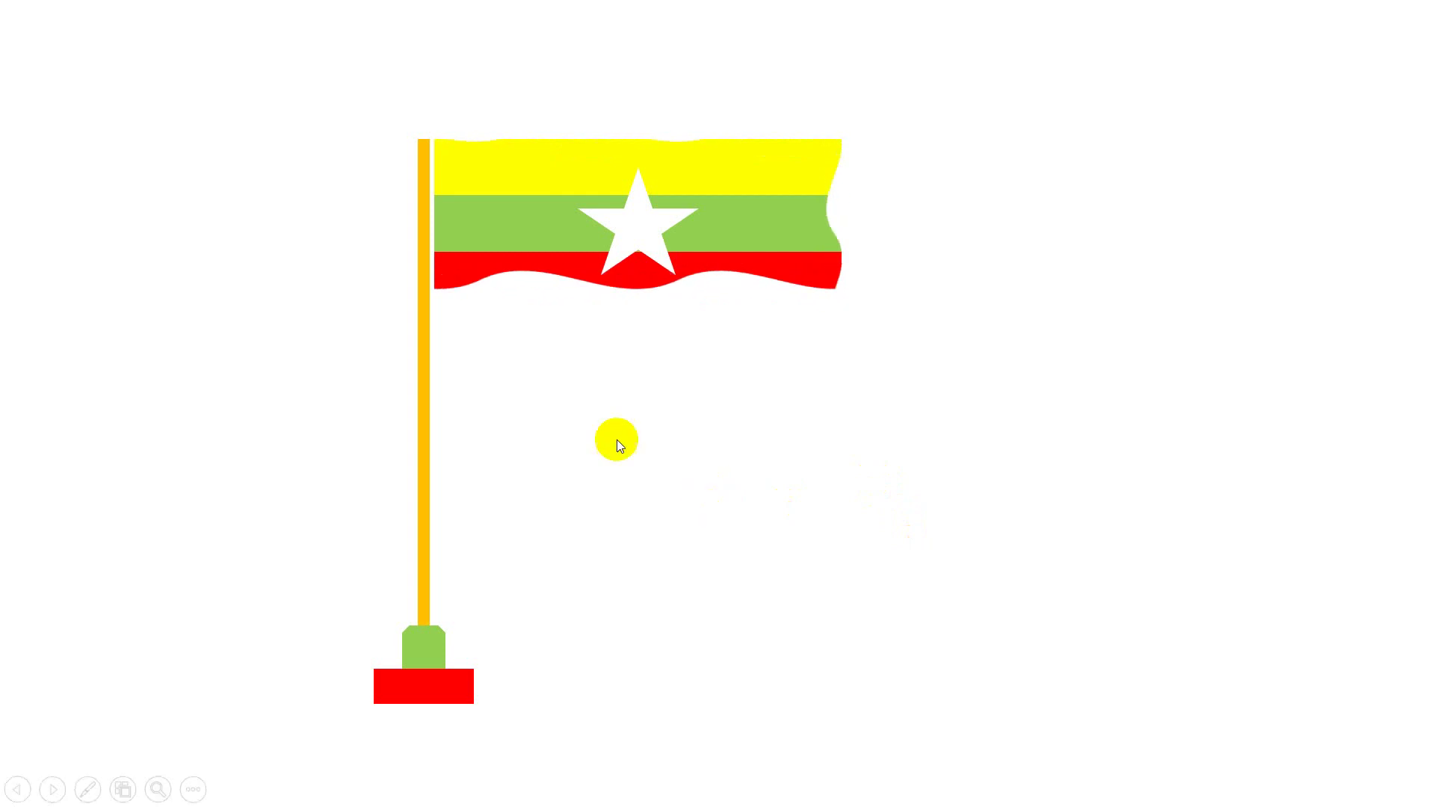
{"action": "left_click", "coordinate": [712, 277]}
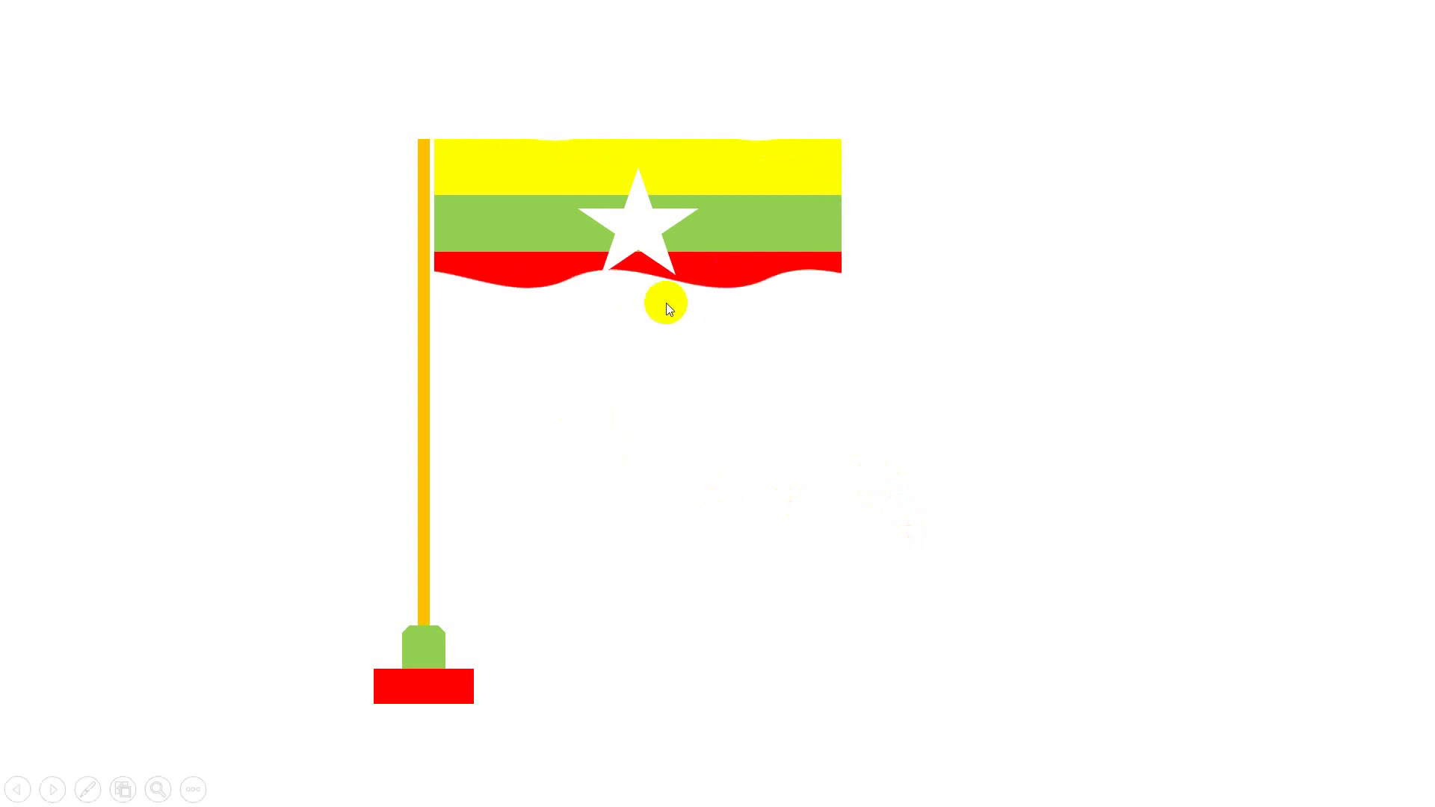
{"action": "right_click", "coordinate": [741, 458]}
End the preview and shift the lower white wavy mask slightly down
{"action": "left_click", "coordinate": [803, 447]}
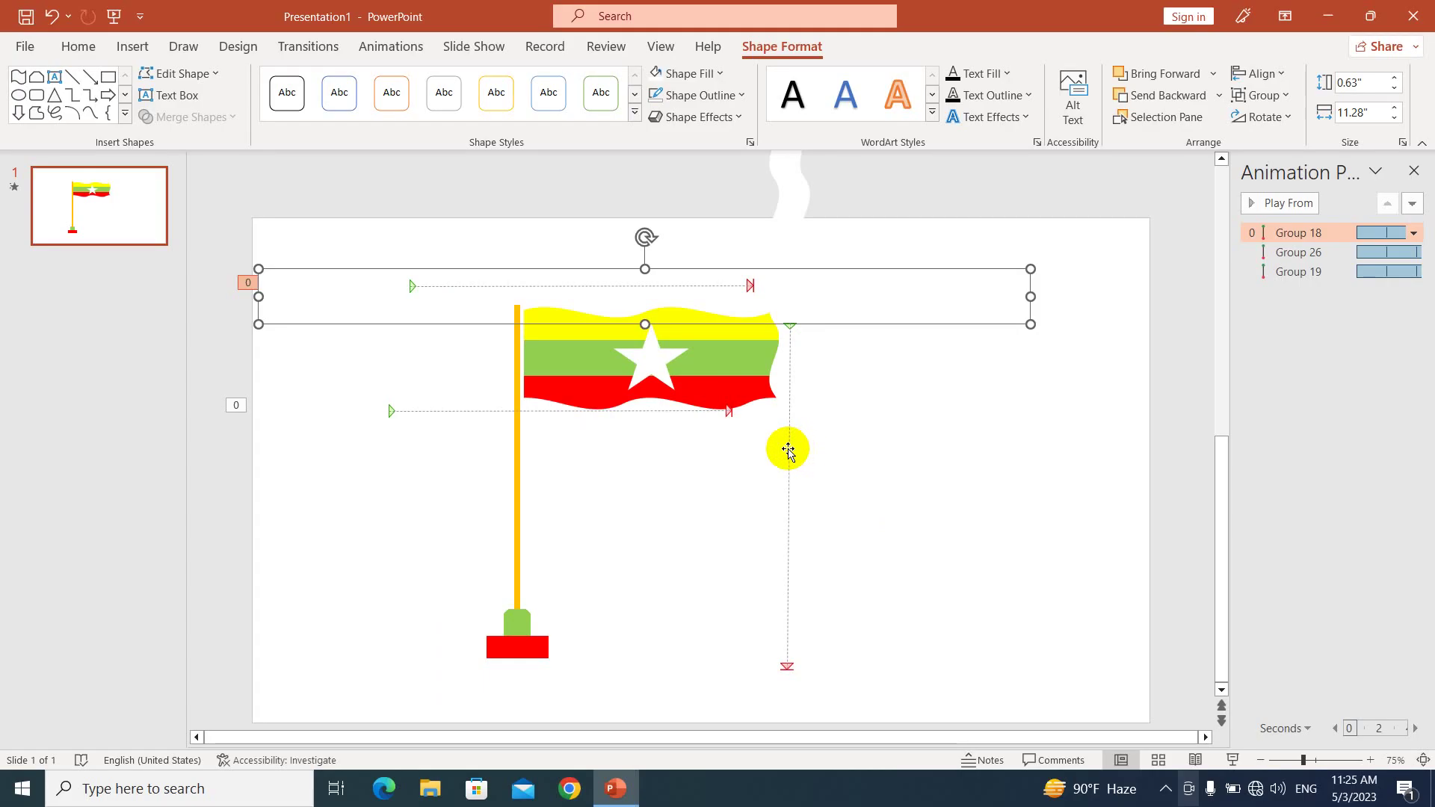
{"action": "left_click", "coordinate": [681, 426]}
{"action": "left_click_drag", "start_coordinate": [671, 425], "coordinate": [672, 431]}
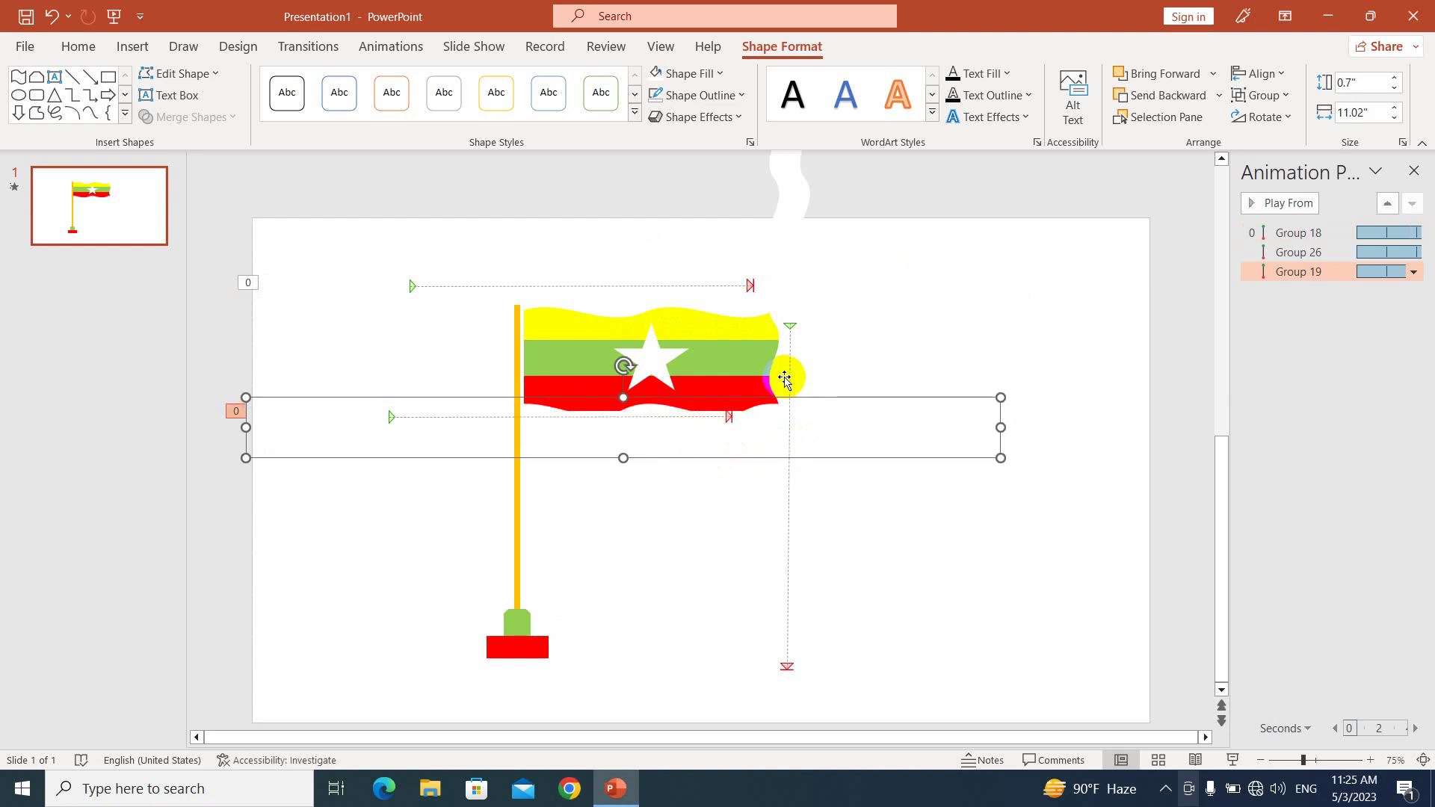
Move the vertical wavy mask up beside the flag's loose edge and readjust the top mask
{"action": "left_click", "coordinate": [784, 380]}
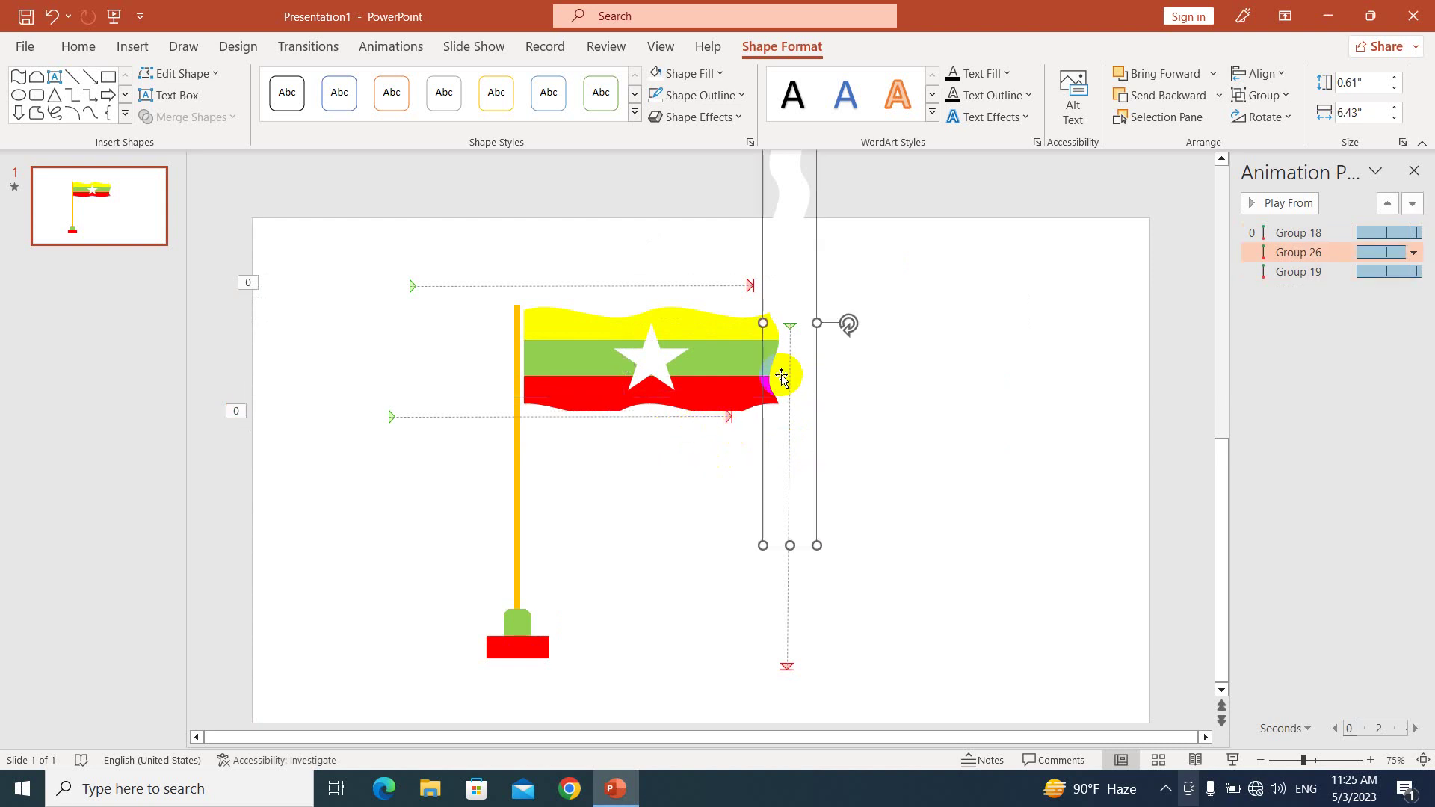
{"action": "left_click_drag", "start_coordinate": [781, 377], "coordinate": [784, 336]}
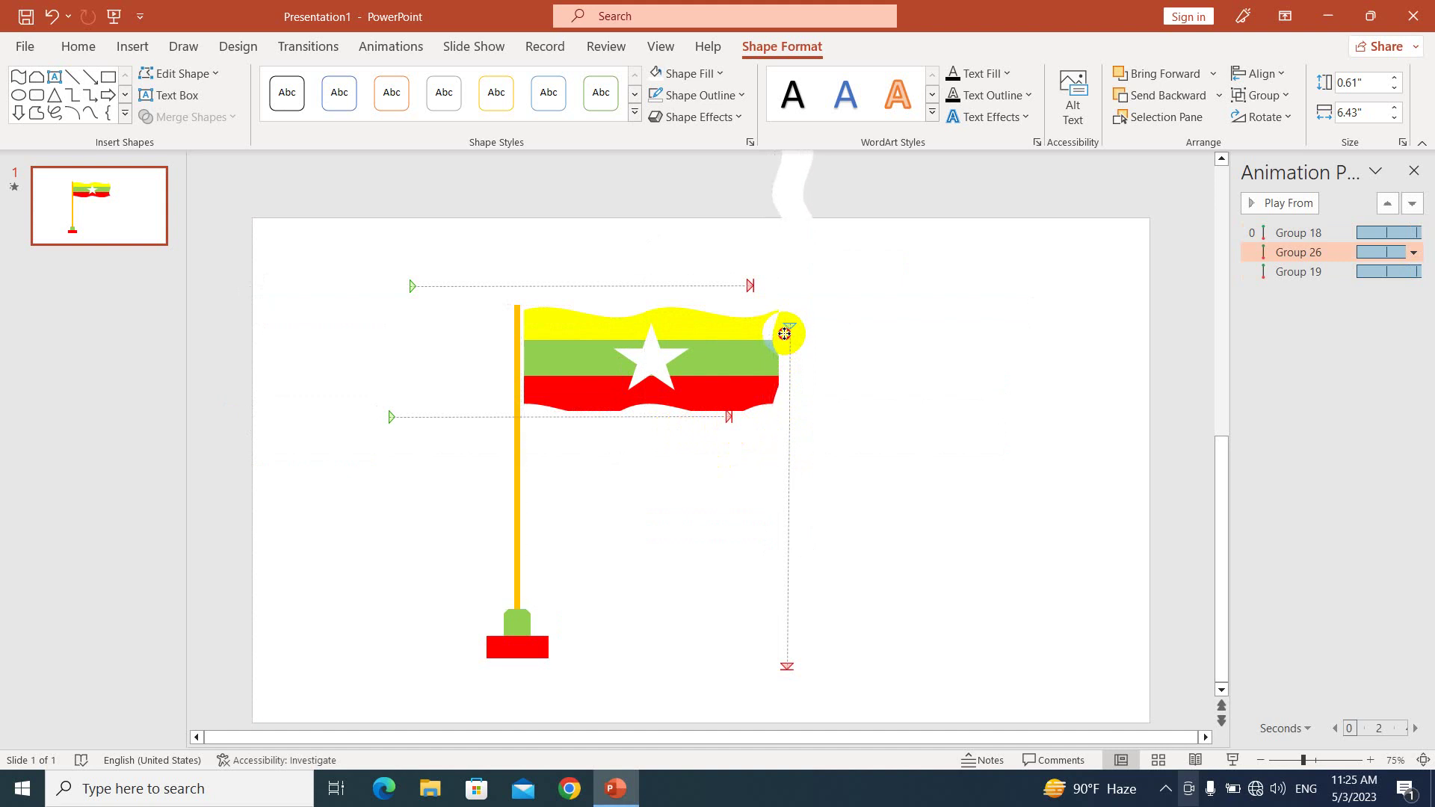
{"action": "left_click_drag", "start_coordinate": [784, 323], "coordinate": [744, 336]}
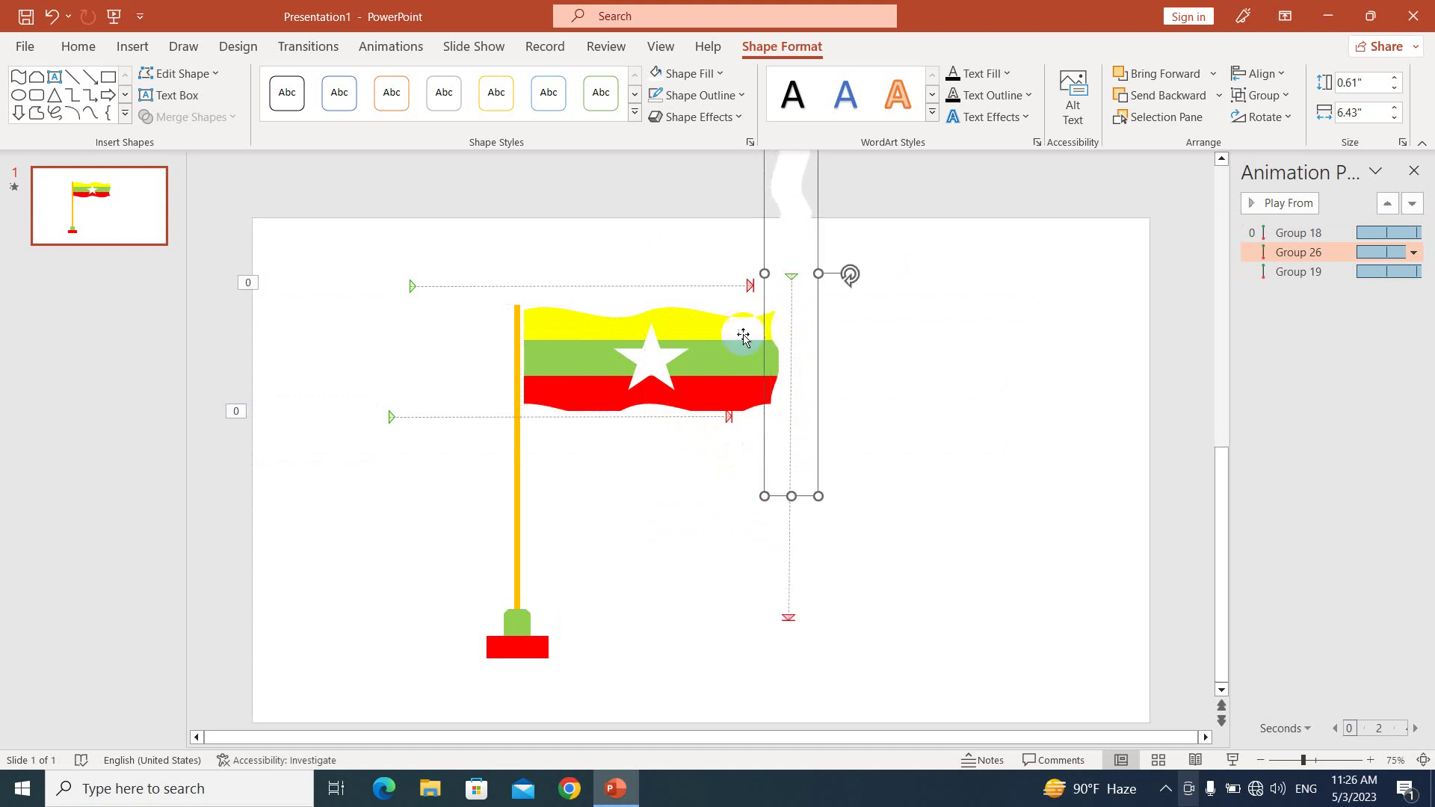
{"action": "left_click", "coordinate": [714, 299]}
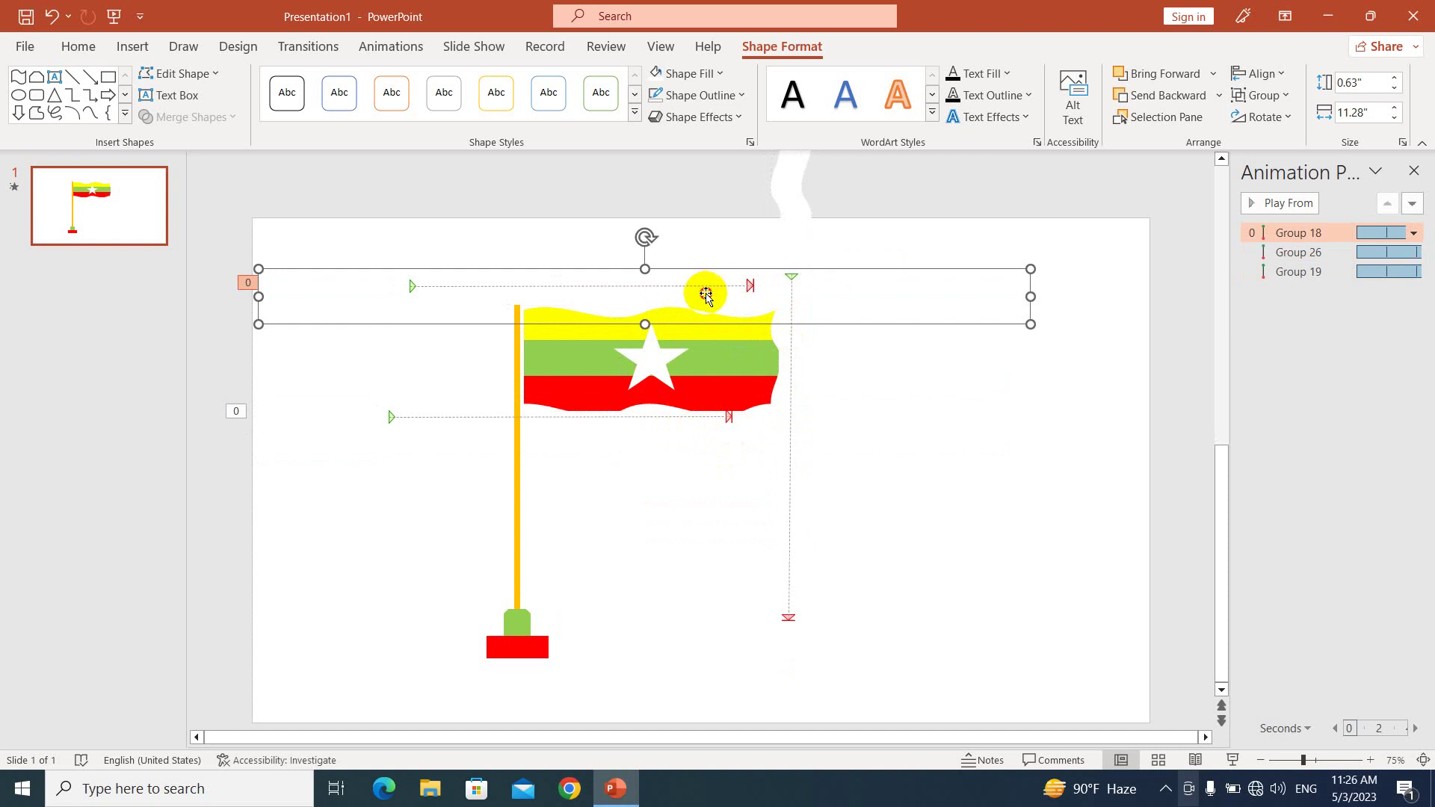
{"action": "left_click_drag", "start_coordinate": [706, 295], "coordinate": [717, 289]}
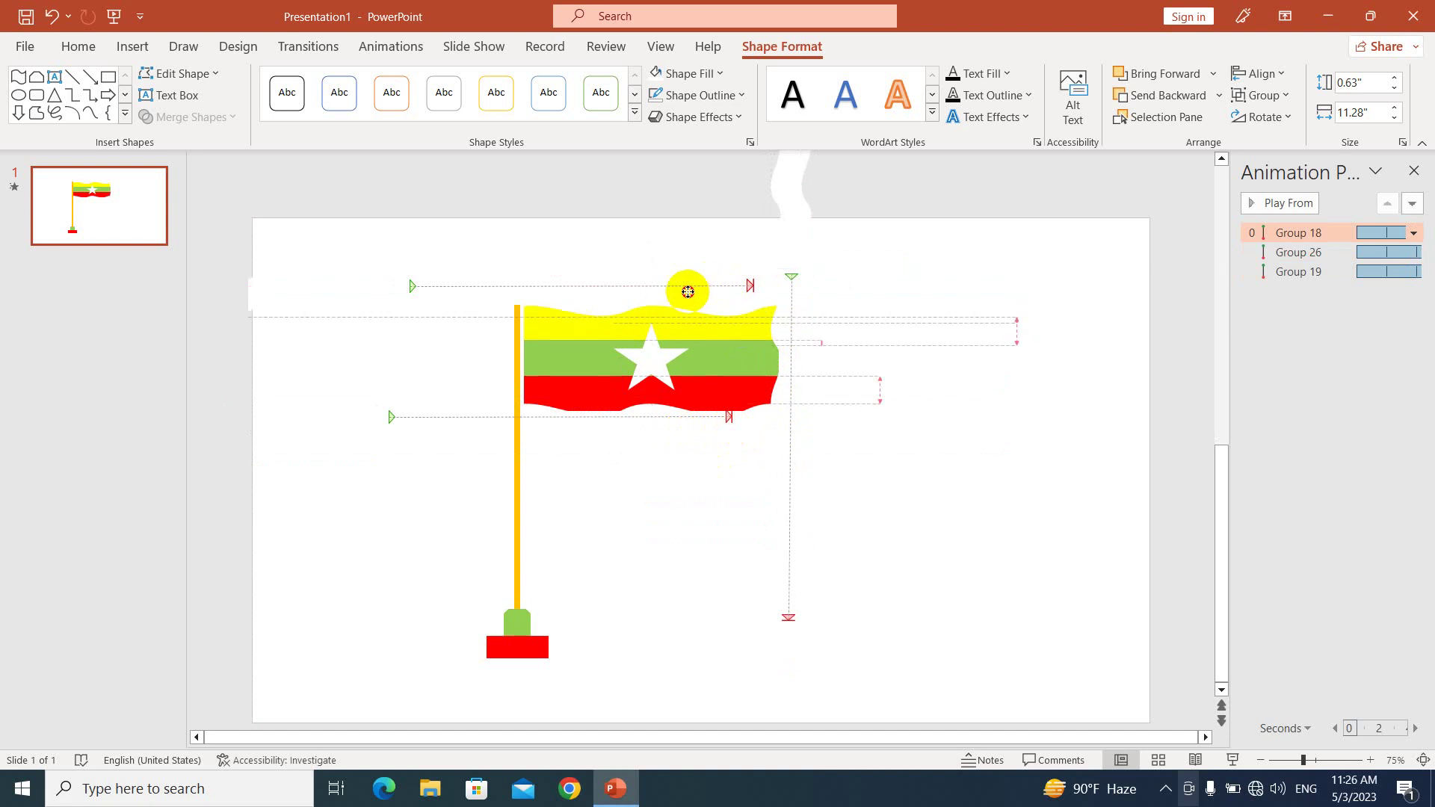
{"action": "left_click_drag", "start_coordinate": [688, 292], "coordinate": [699, 296]}
{"action": "left_click", "coordinate": [1233, 760]}
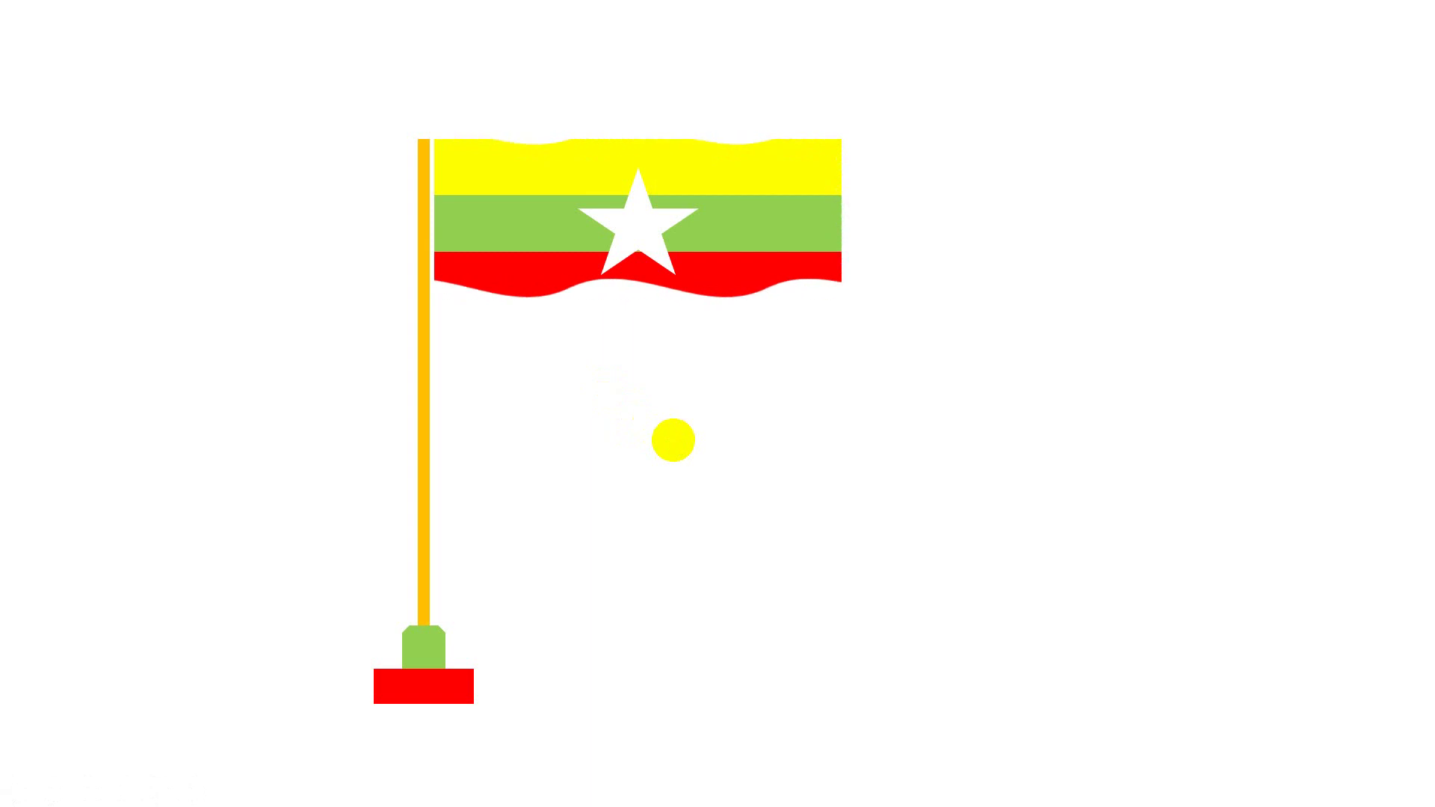
{"action": "right_click", "coordinate": [768, 420]}
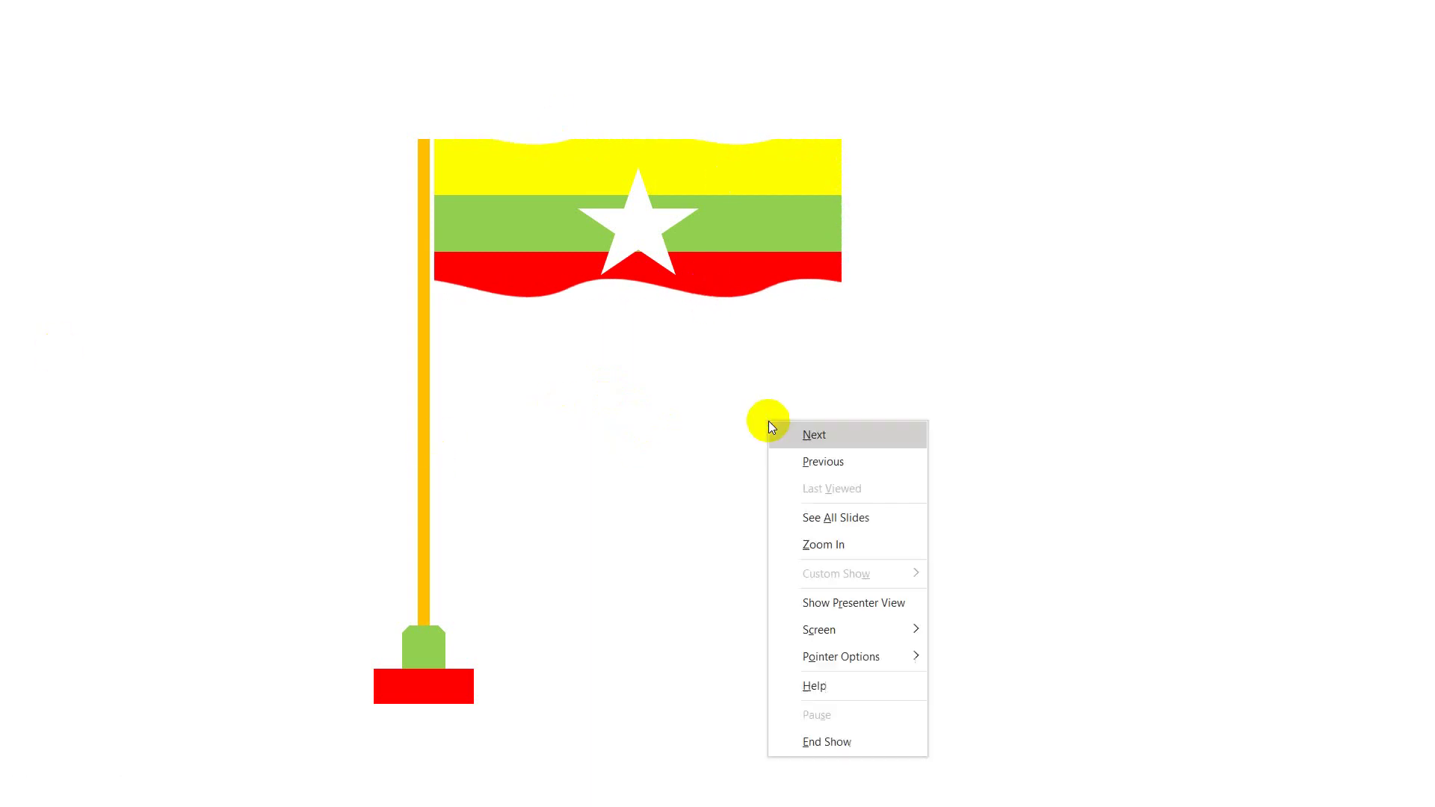
{"action": "left_click", "coordinate": [861, 738]}
{"action": "left_click", "coordinate": [912, 457]}
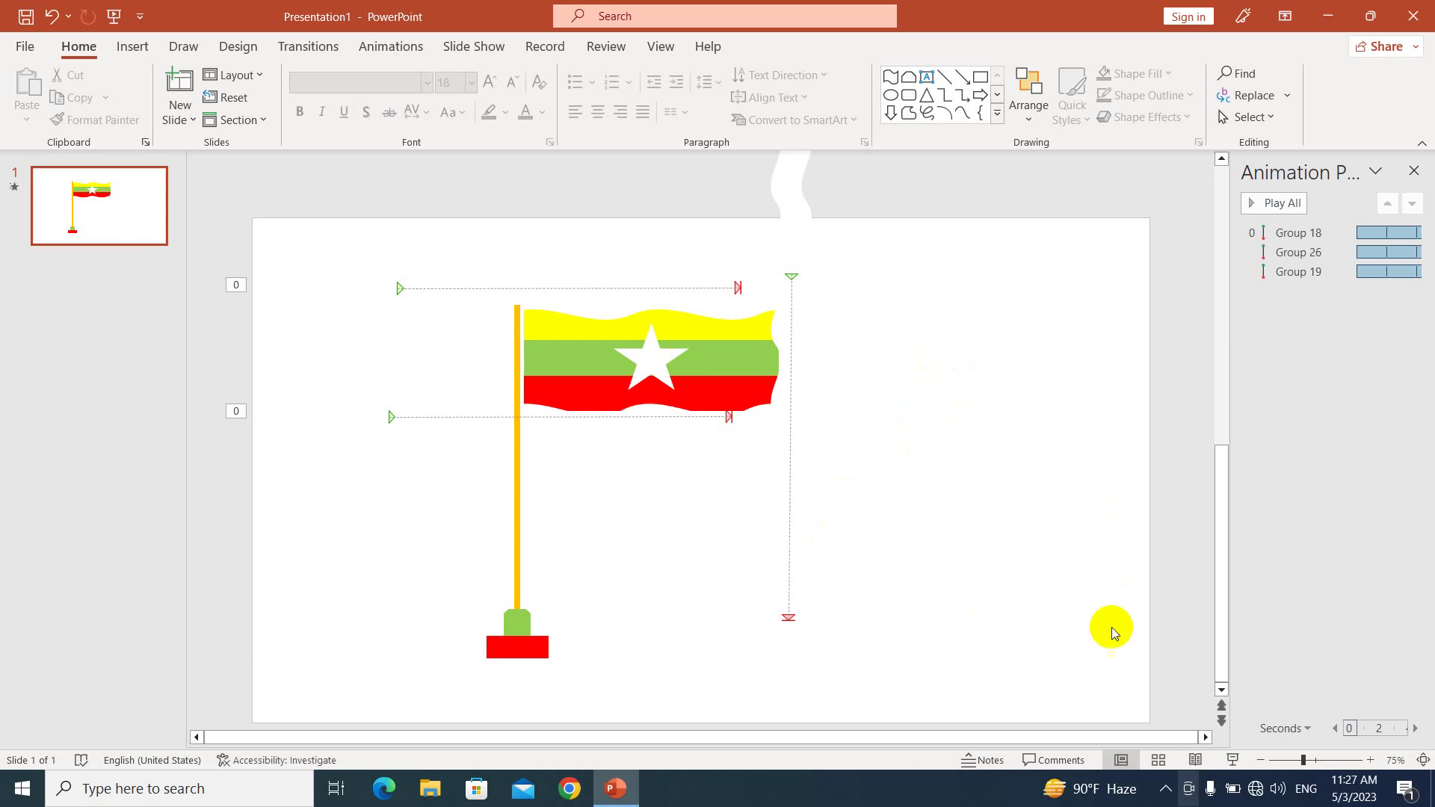
{"action": "left_click", "coordinate": [1233, 760]}
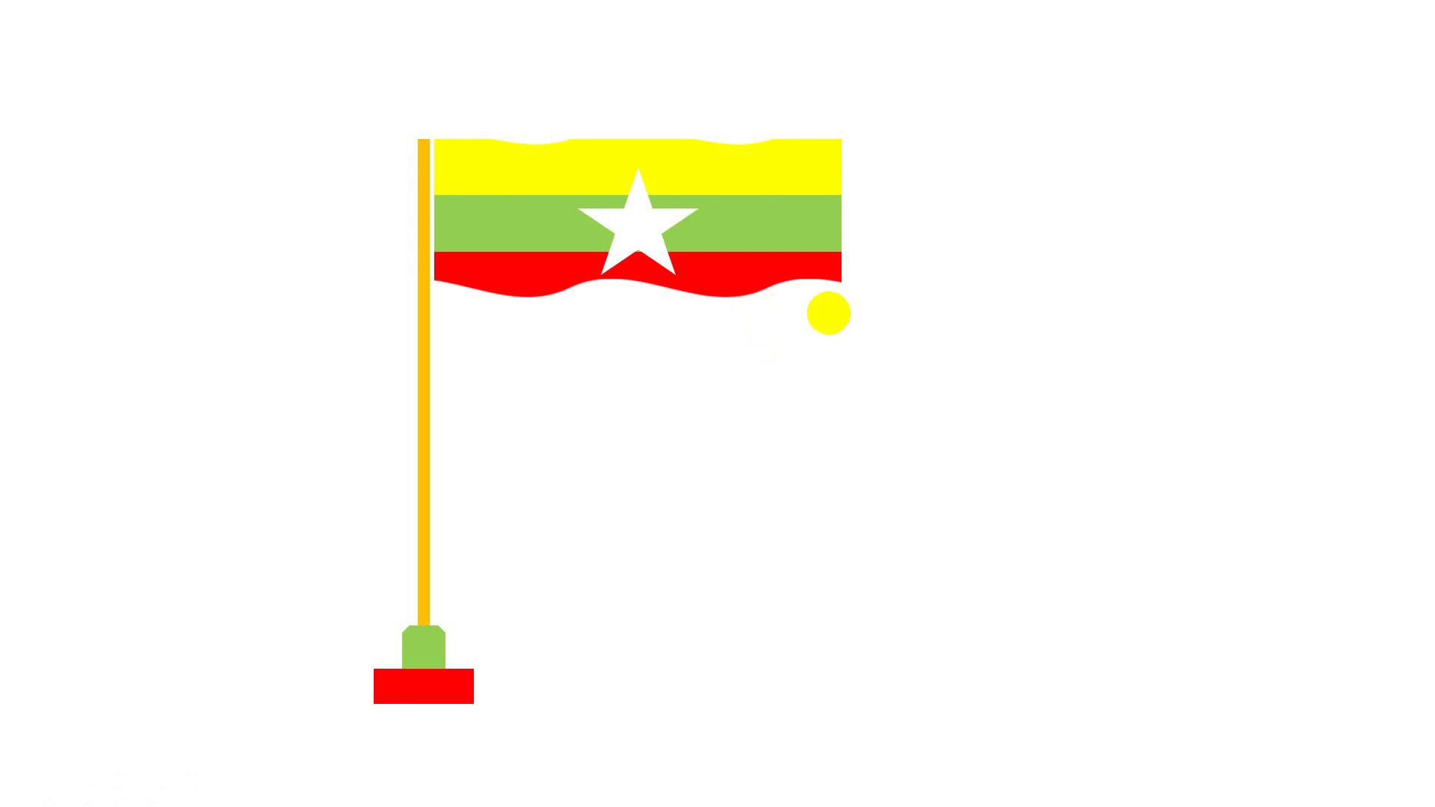
{"action": "right_click", "coordinate": [829, 314]}
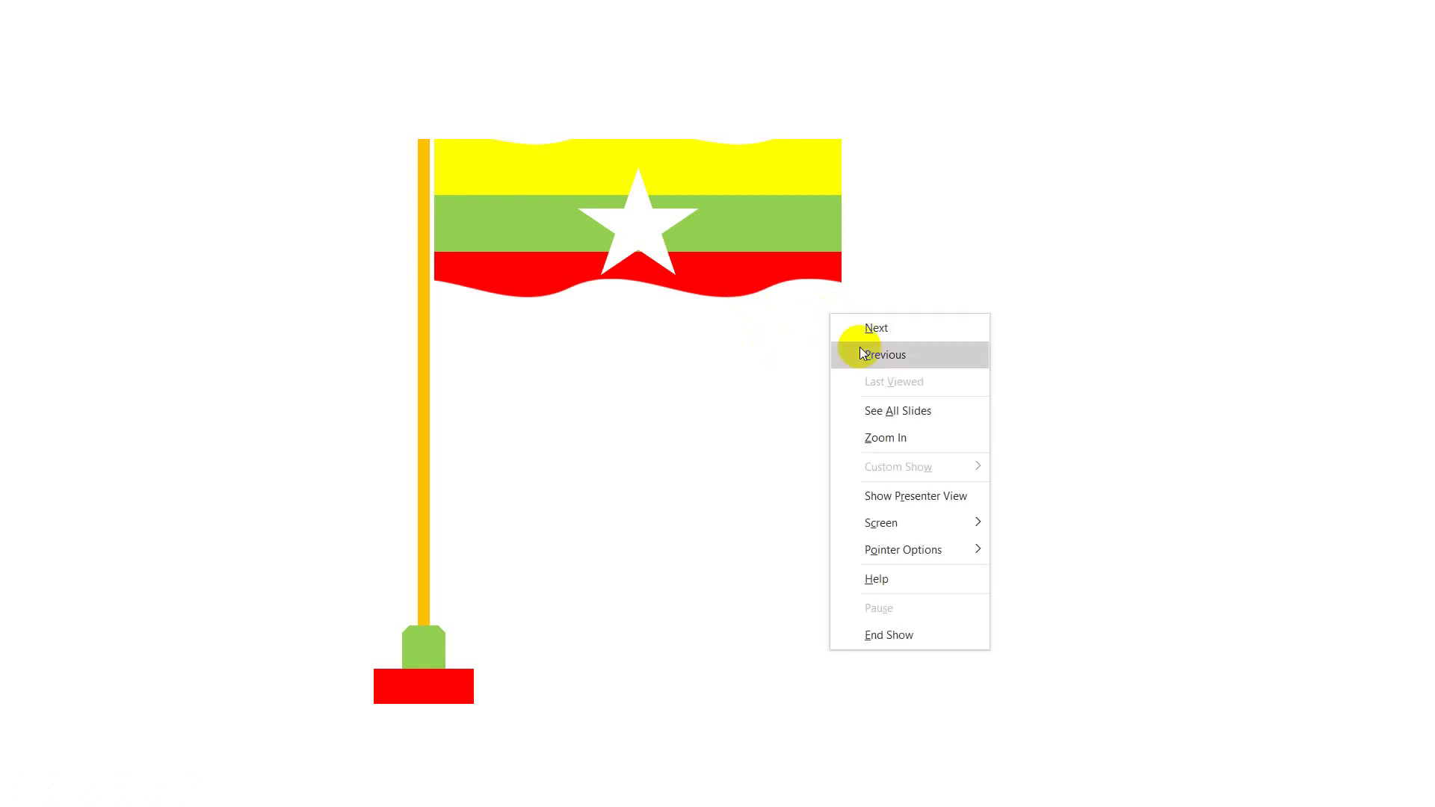
{"action": "left_click", "coordinate": [897, 635]}
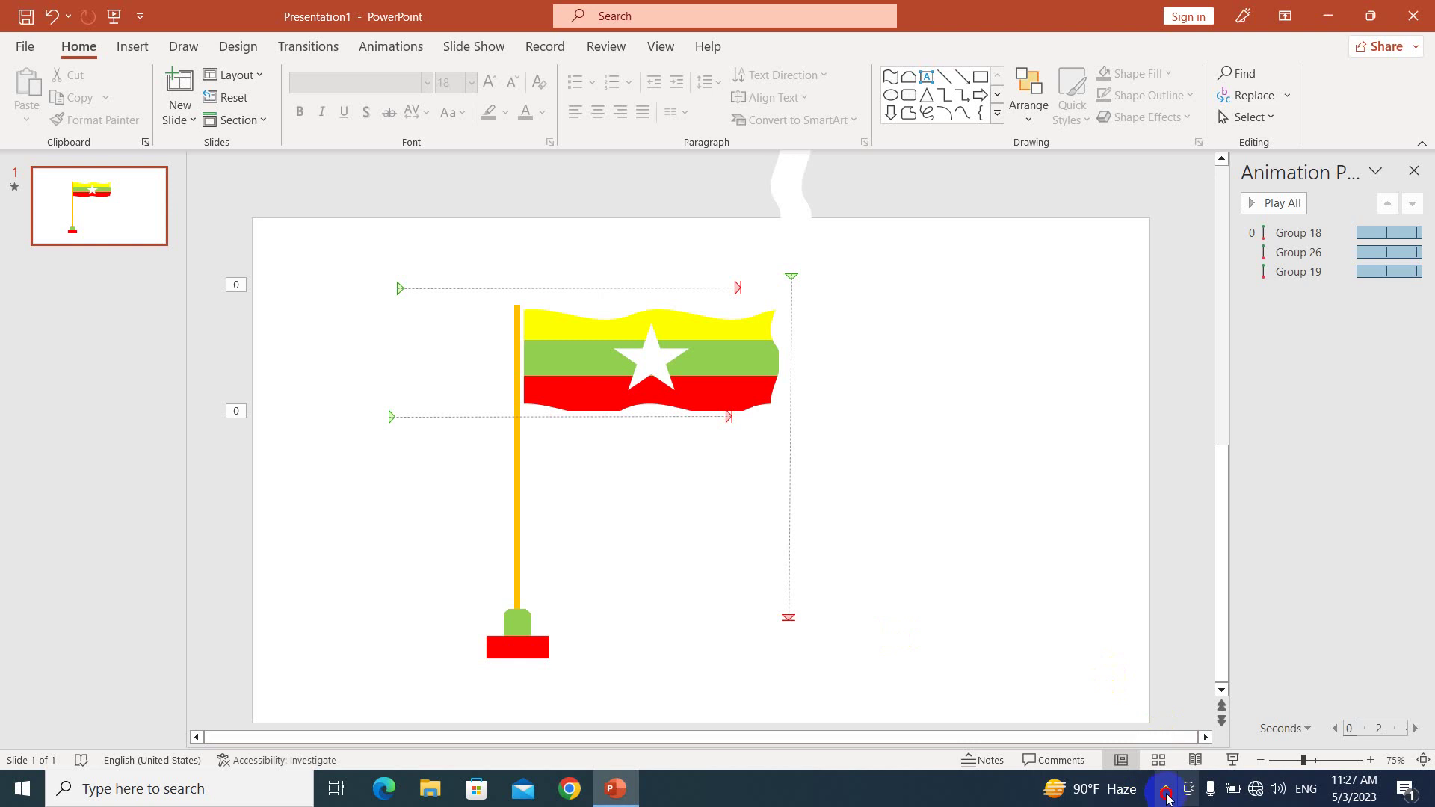